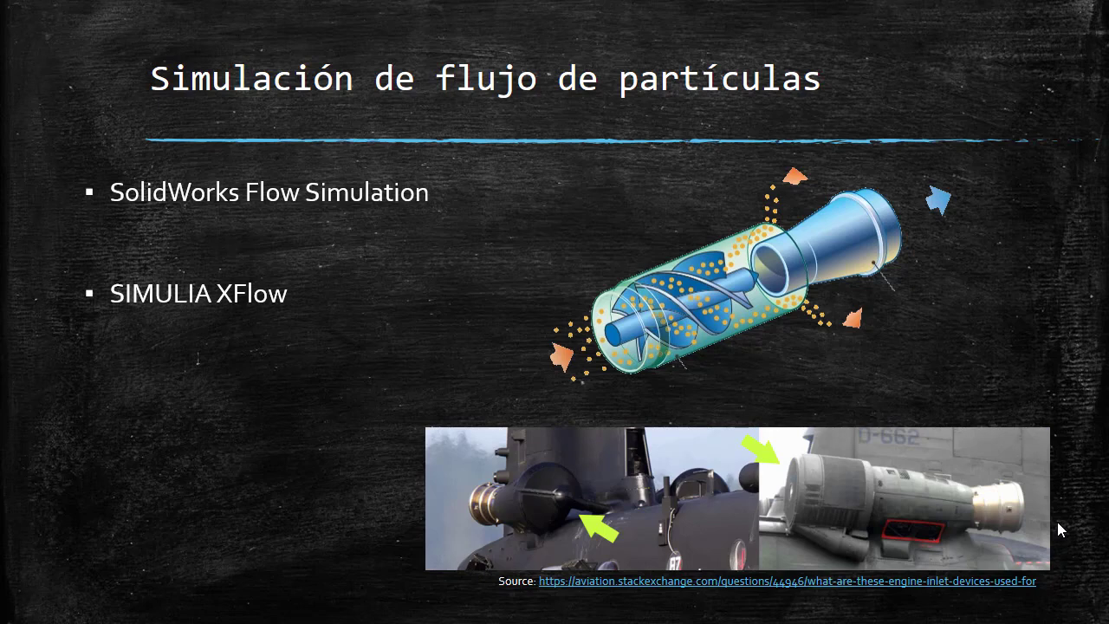
Step: Leave the particle-flow slideshow for SOLIDWORKS with ParticleSeparator.SLDPRT open
key(super)
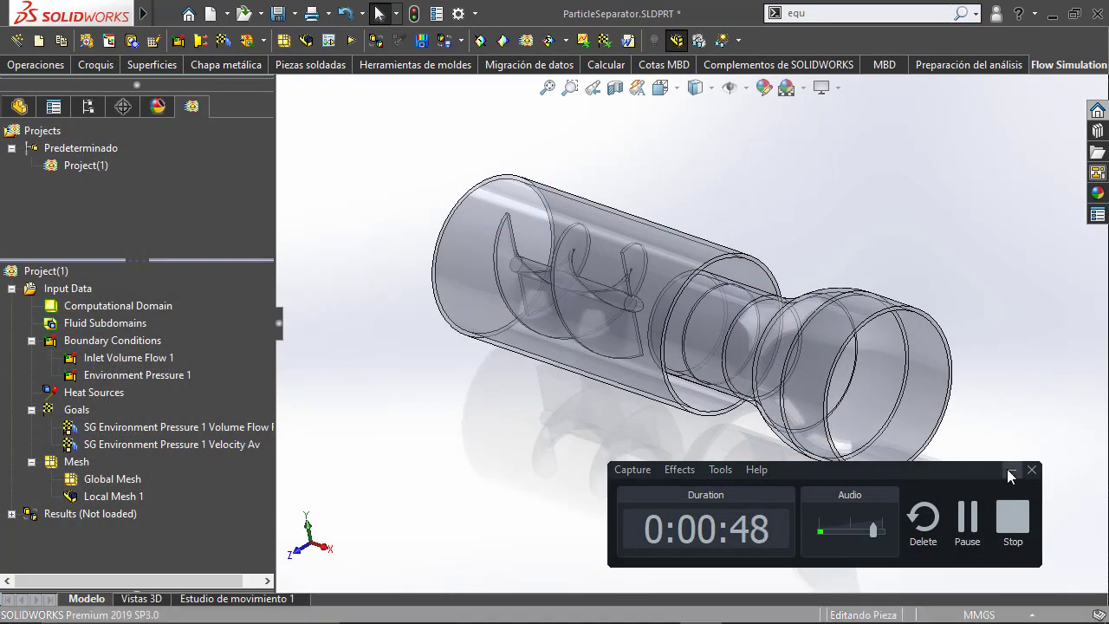
Step: Set the model transparency to 0.00 so the part is opaque, and show the add-ins command tab
click(1010, 470)
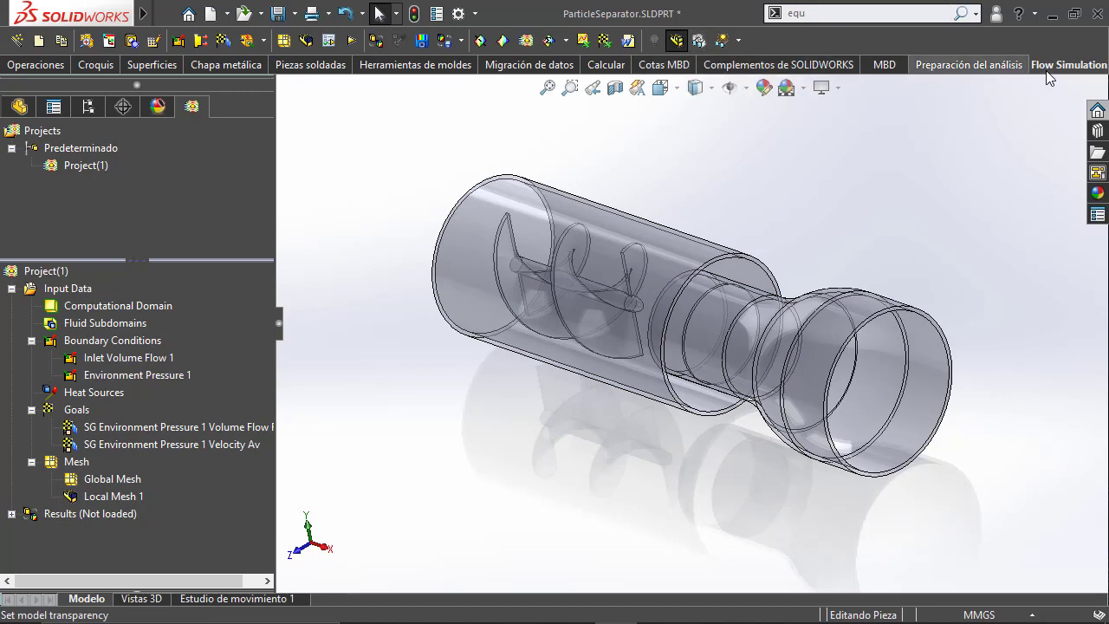
click(701, 40)
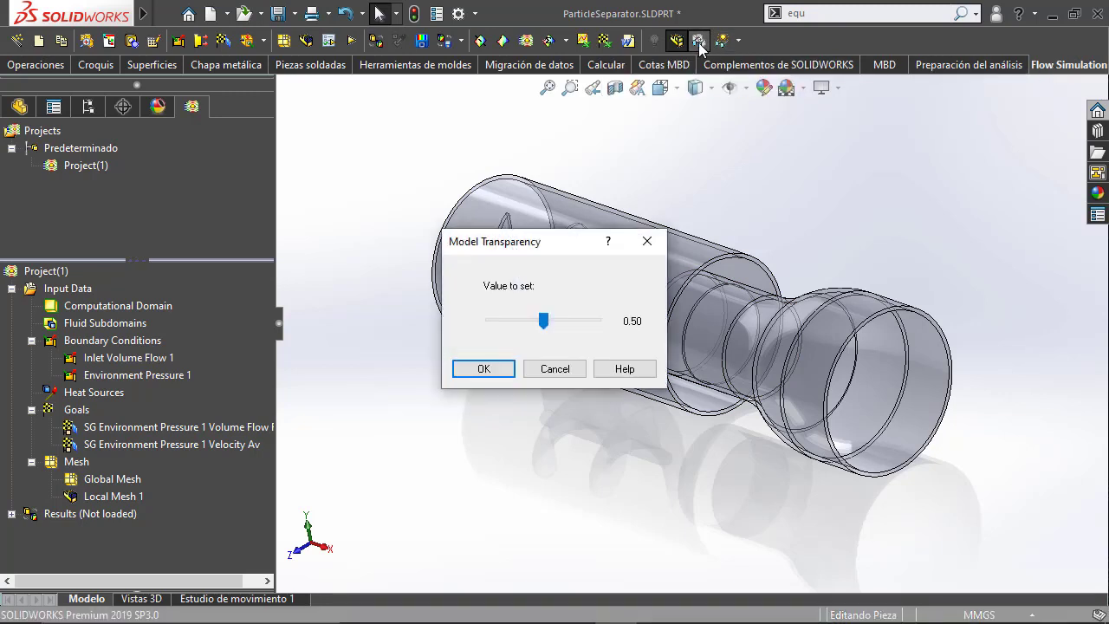
drag(547, 325, 489, 325)
click(495, 367)
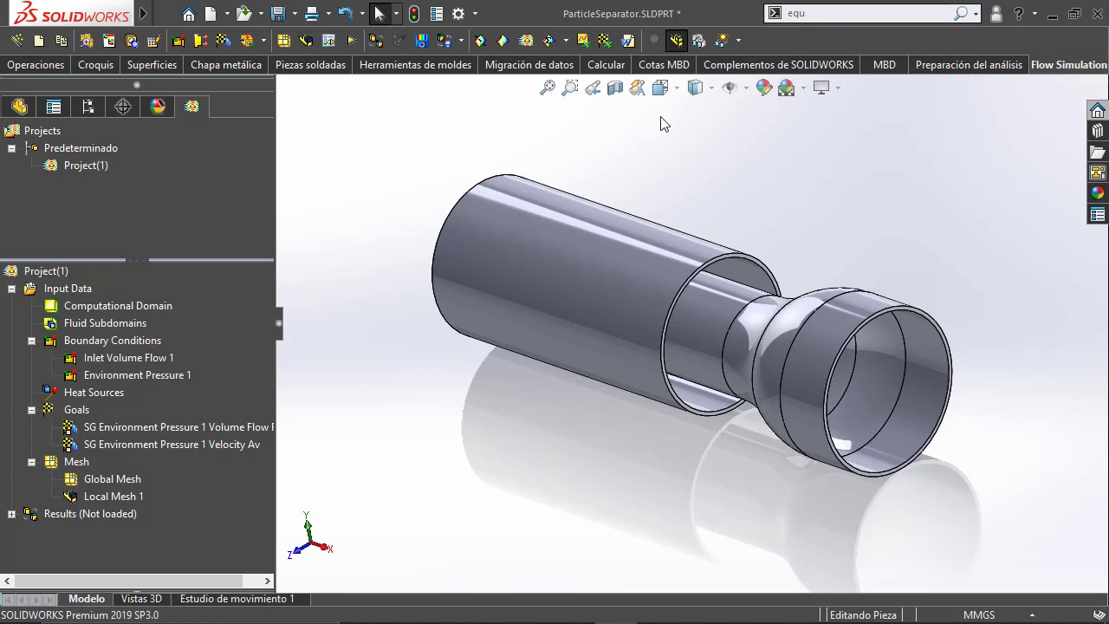
click(723, 69)
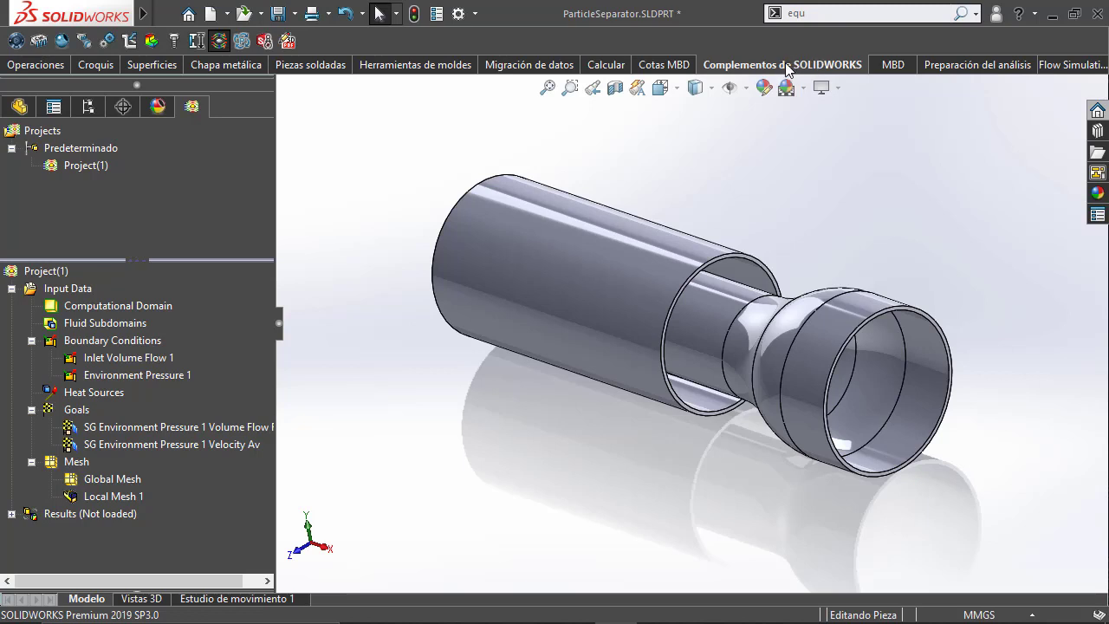
Step: Unload Flow Simulation and show the hidden LID3, LID4 and Indentación1 bodies
click(220, 42)
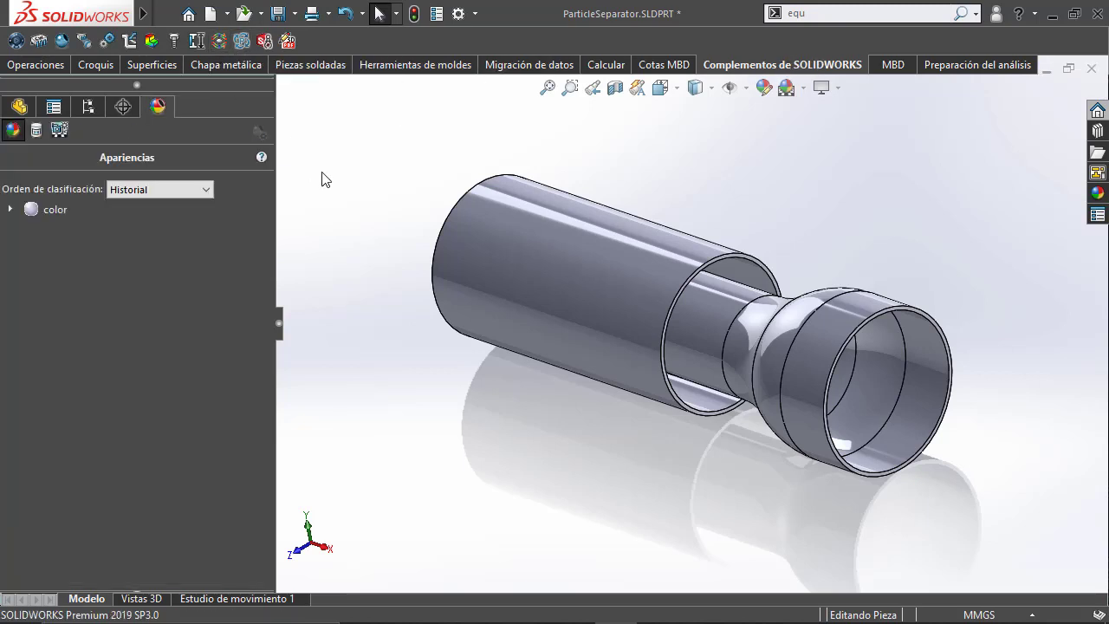
click(19, 106)
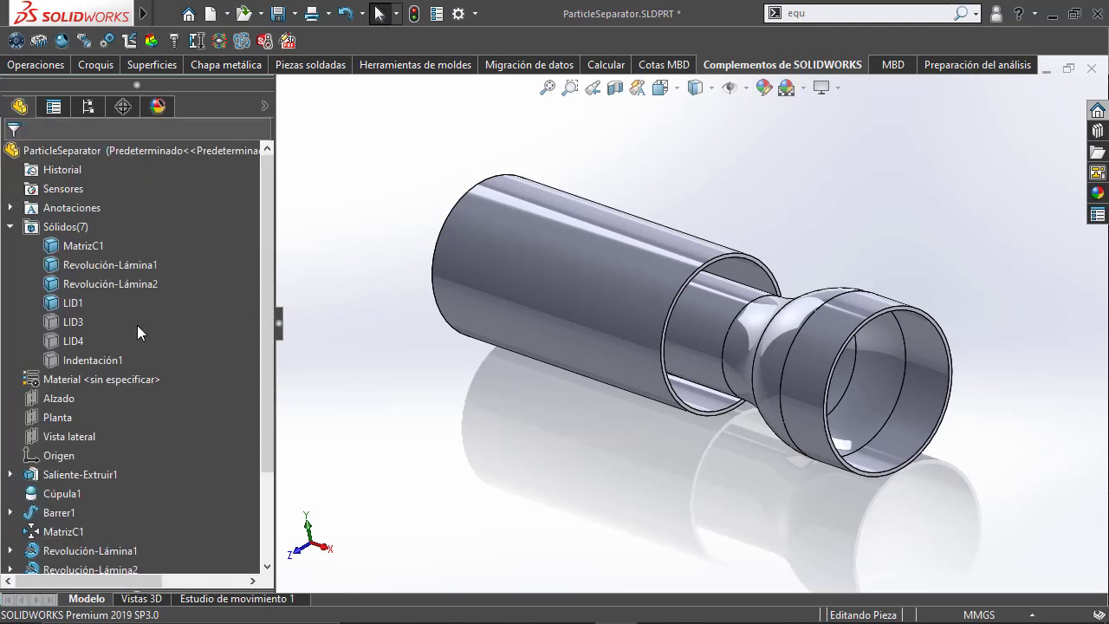
click(76, 321)
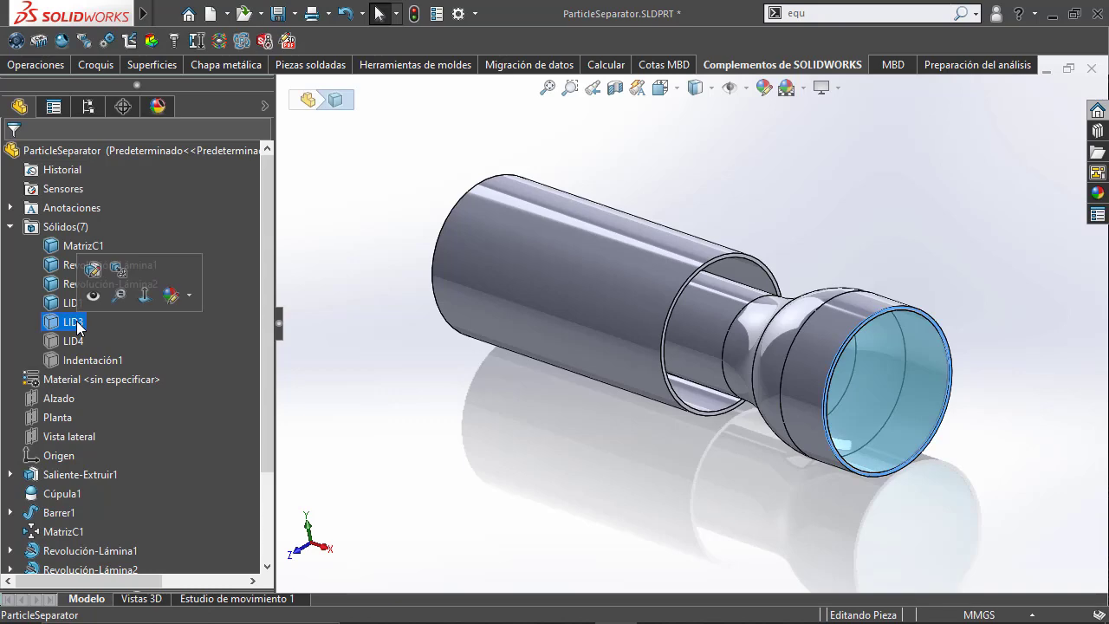
ctrl+click(73, 341)
ctrl+click(78, 360)
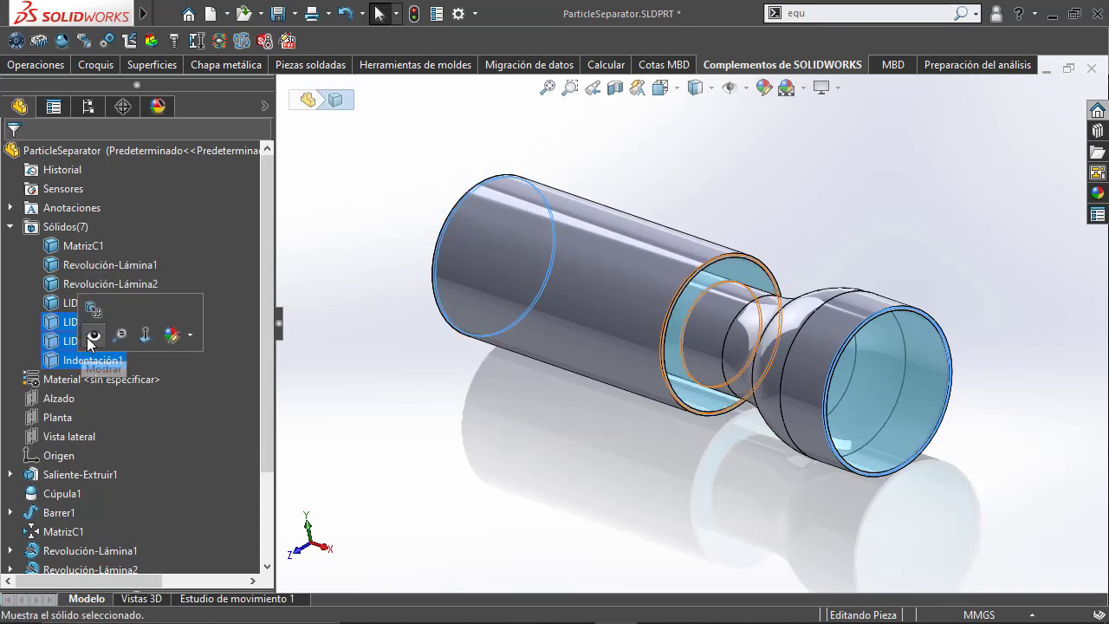
click(91, 339)
click(407, 393)
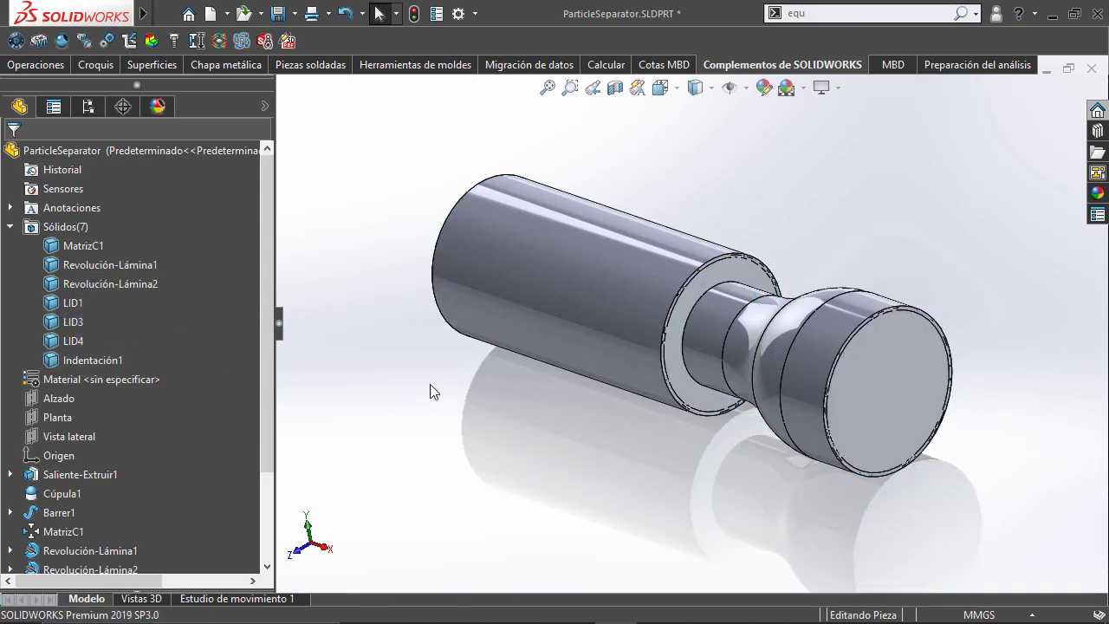
mouse_move(434, 386)
middle_down()
mouse_move(533, 302)
mouse_move(563, 297)
mouse_move(416, 396)
middle_up()
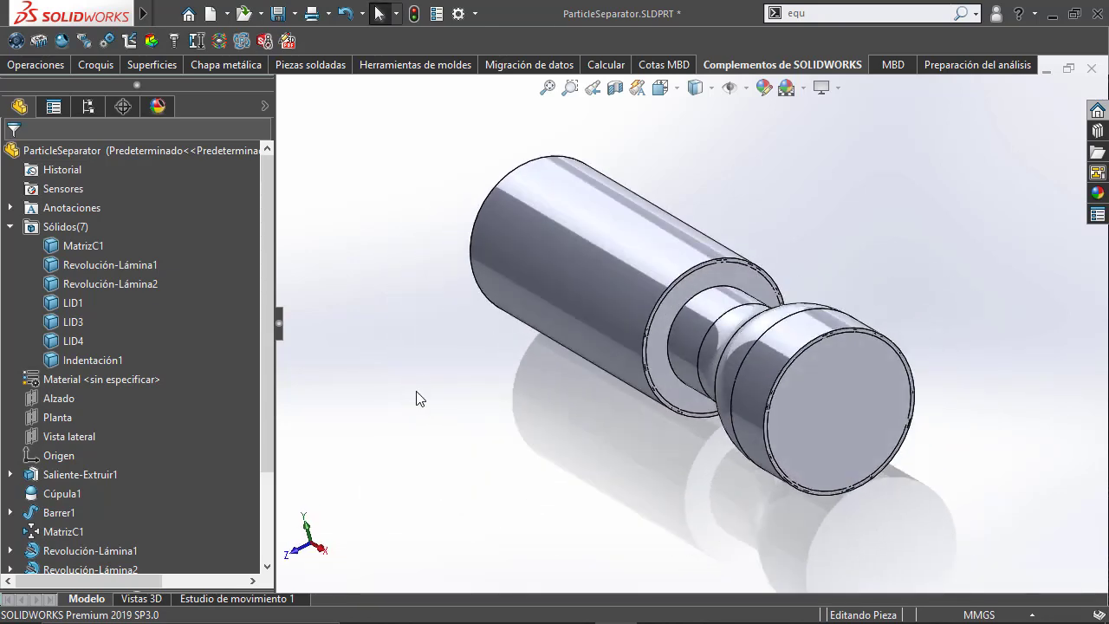
Step: Section the separator on the Alzado plane and turn the cut face toward the view
click(615, 89)
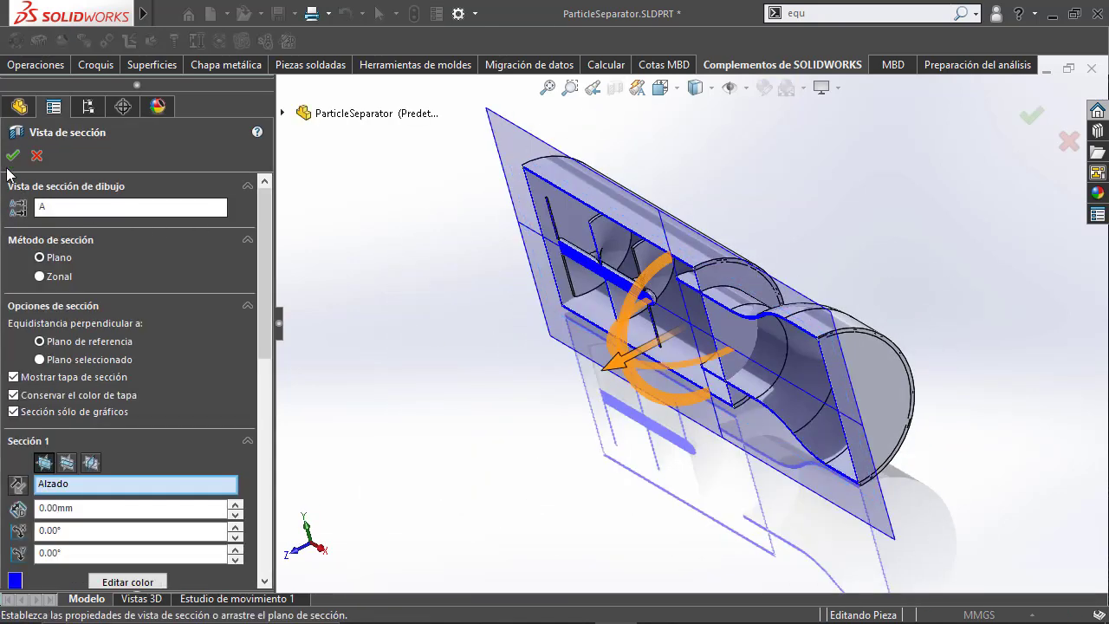
click(22, 90)
middle_drag(459, 371, 468, 445)
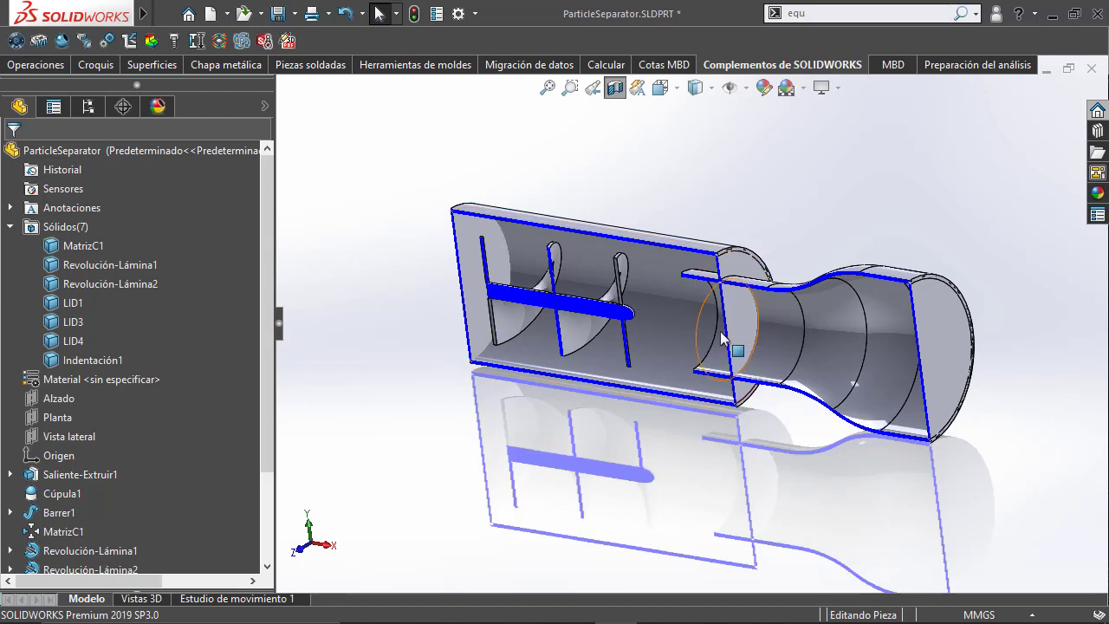
ctrl+middle_drag(386, 270, 351, 290)
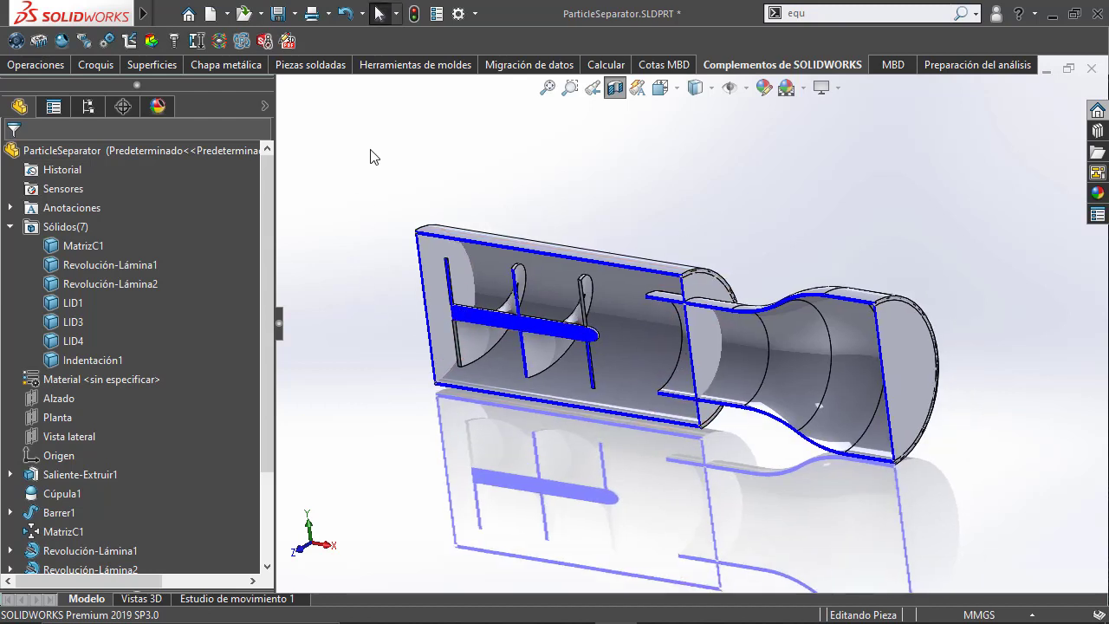
mouse_move(143, 14)
click(295, 14)
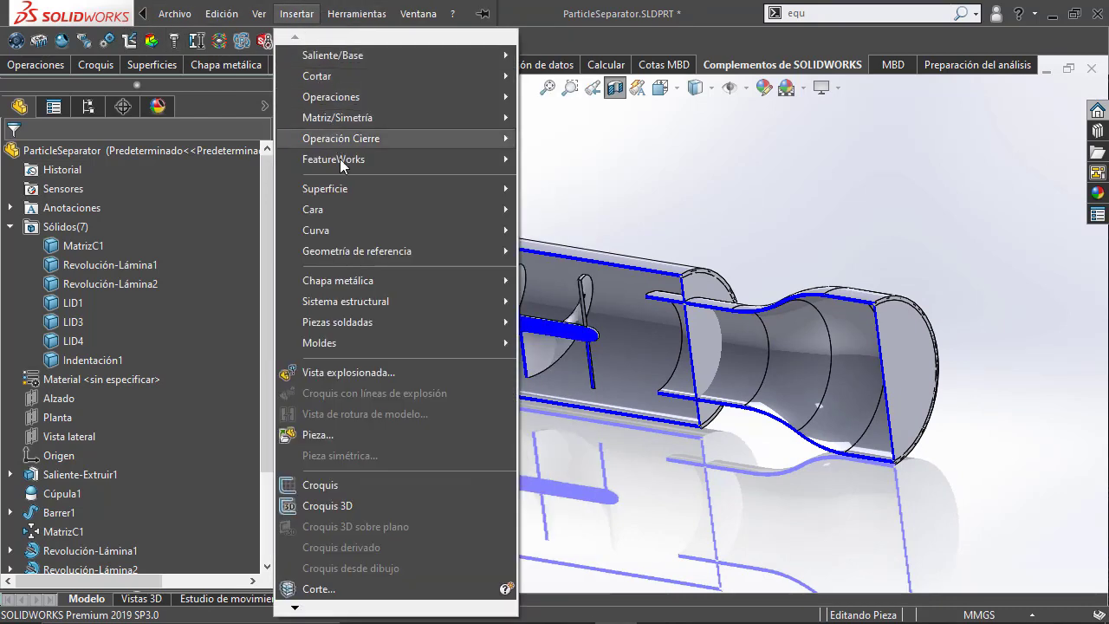
mouse_move(325, 189)
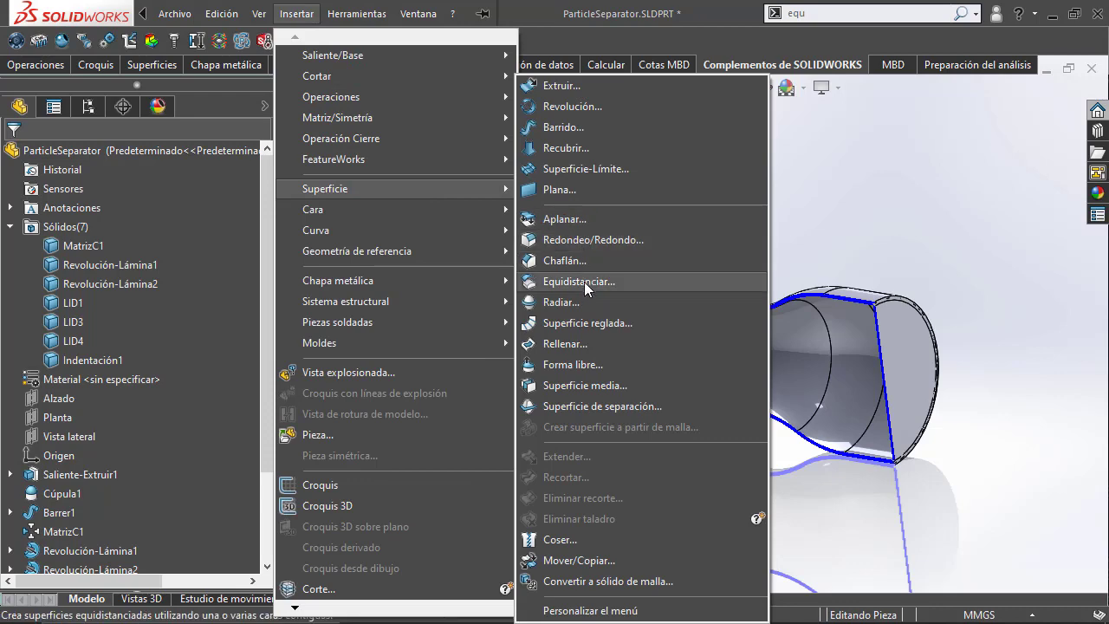
Step: Start a 0.00 mm offset surface, picking the inlet end, inner cylinder and four junction faces
click(583, 283)
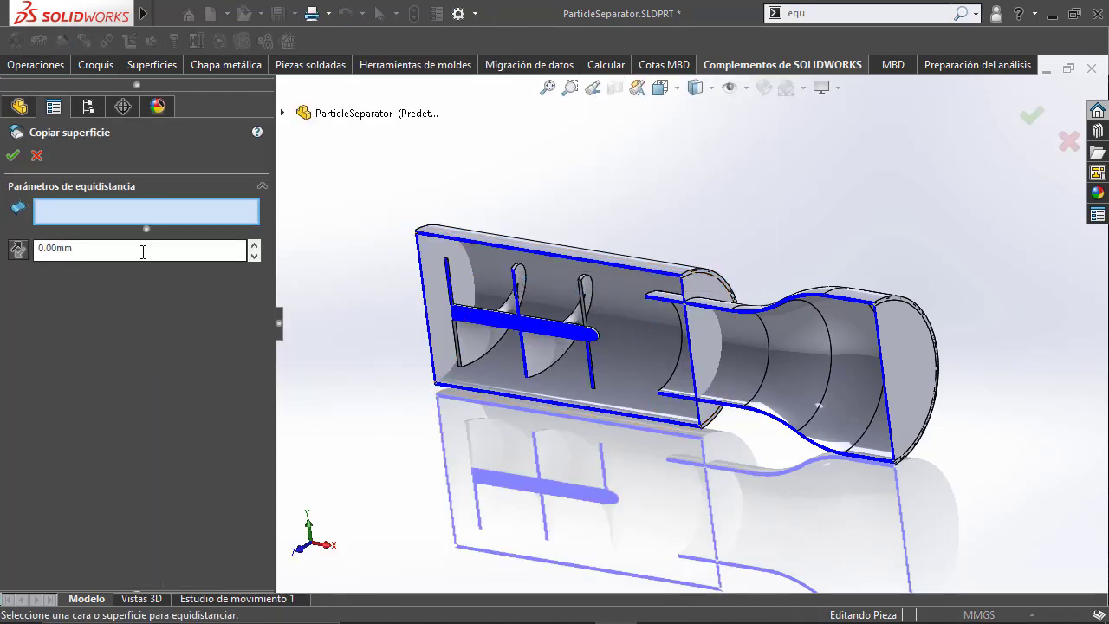
middle_drag(399, 278, 472, 286)
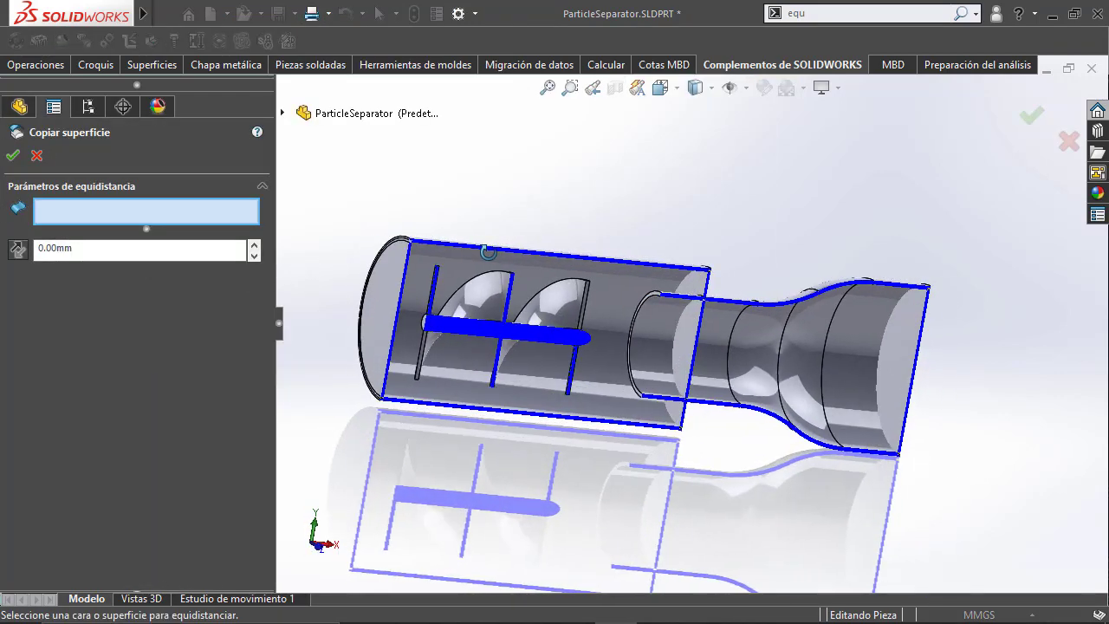
scroll(472, 286, down, 3)
scroll(407, 286, down, 1)
click(368, 293)
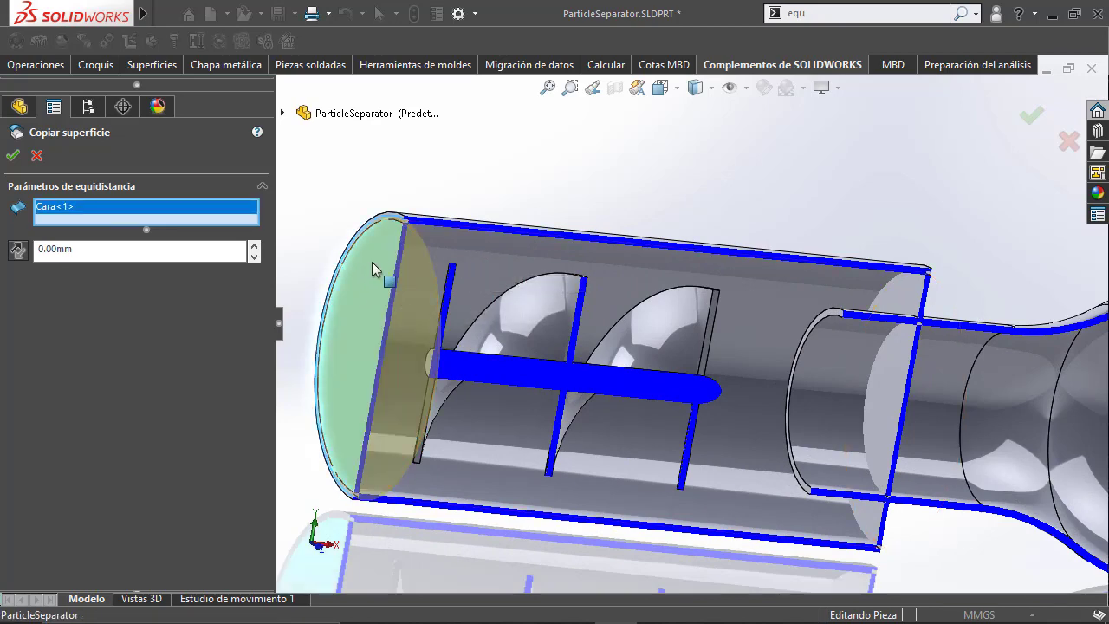
click(475, 254)
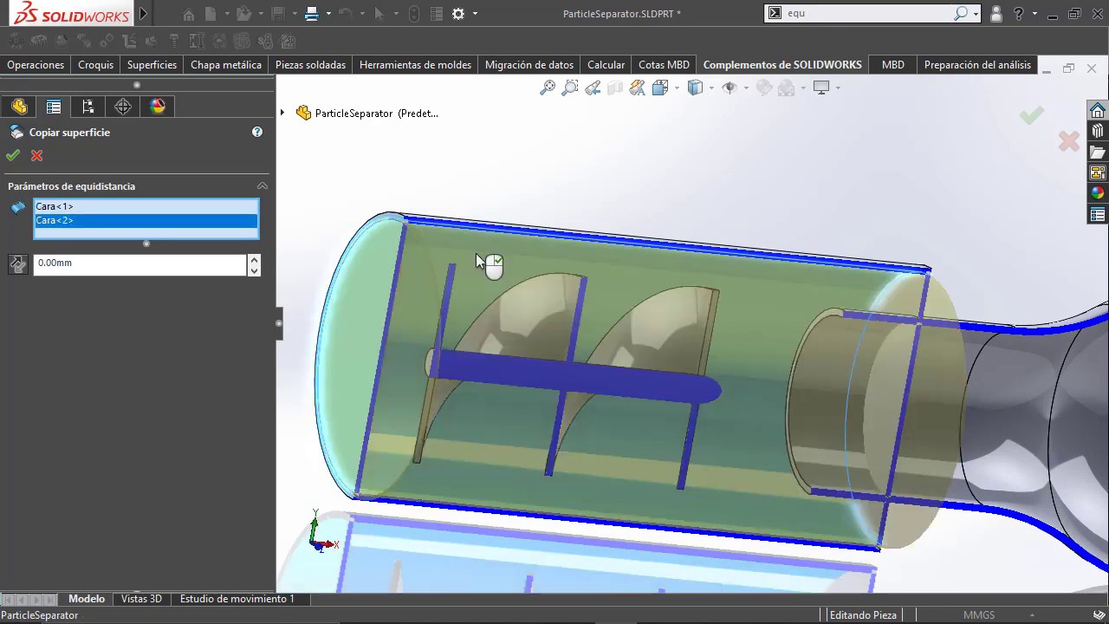
mouse_move(624, 284)
middle_down()
mouse_move(743, 314)
mouse_move(772, 336)
mouse_move(848, 329)
middle_up()
click(776, 304)
click(789, 325)
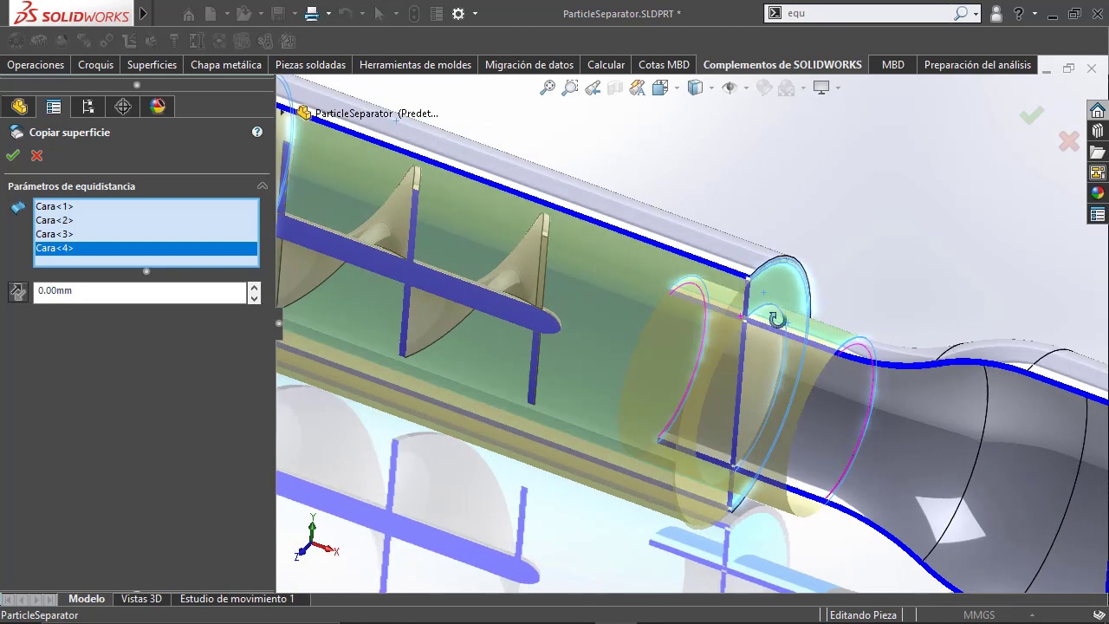
scroll(664, 298, down, 5)
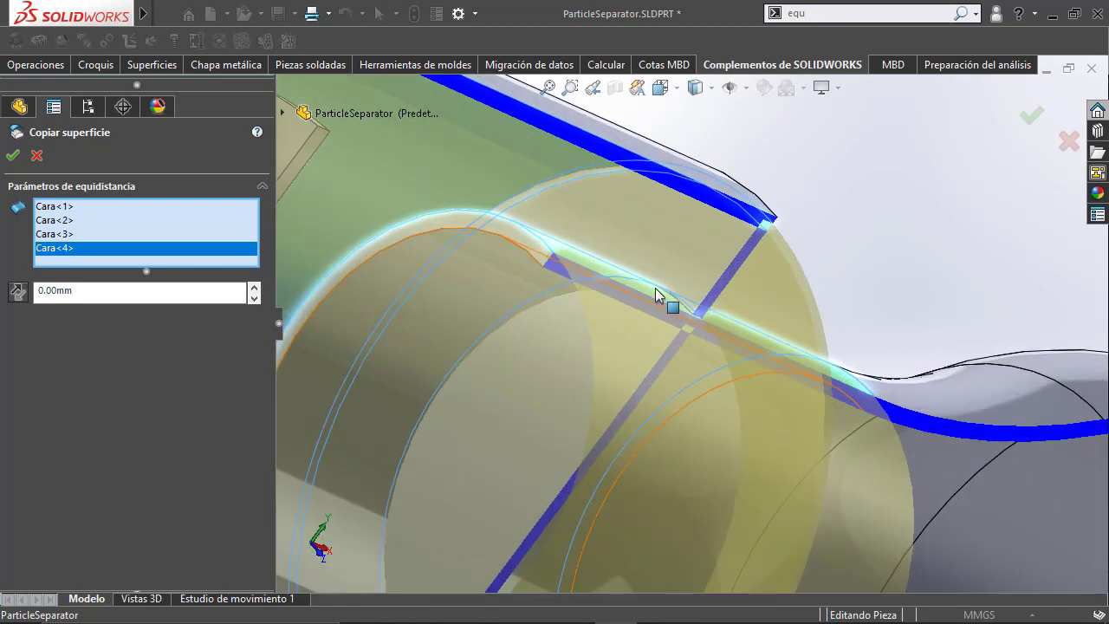
click(525, 250)
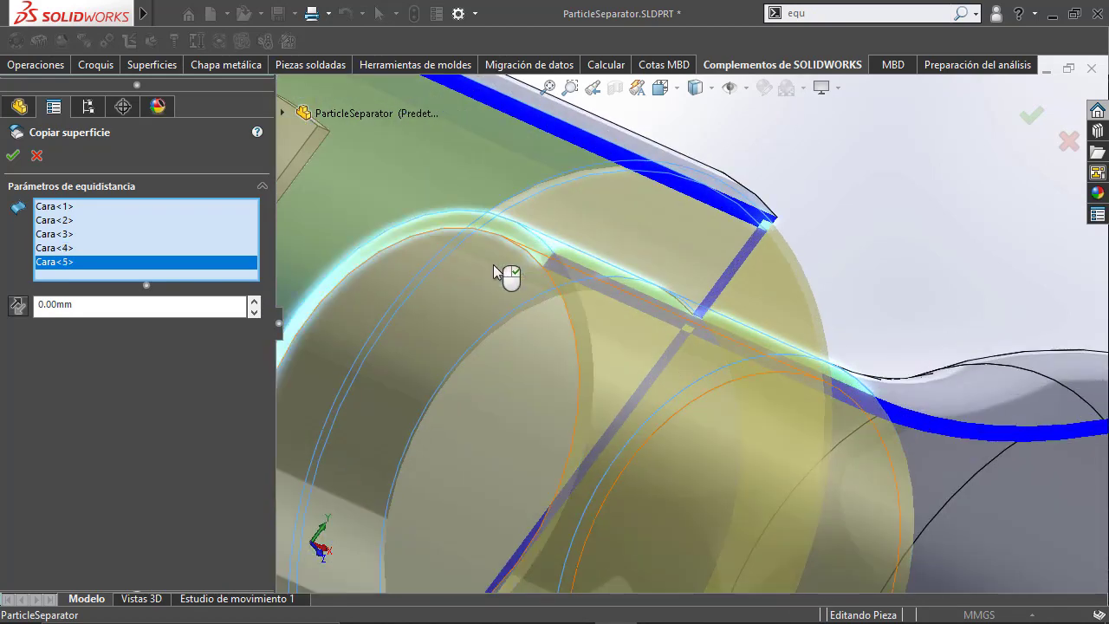
click(494, 271)
Step: Add the remaining four faces, including the outlet end cap, and confirm the offset surface
scroll(619, 312, up, 5)
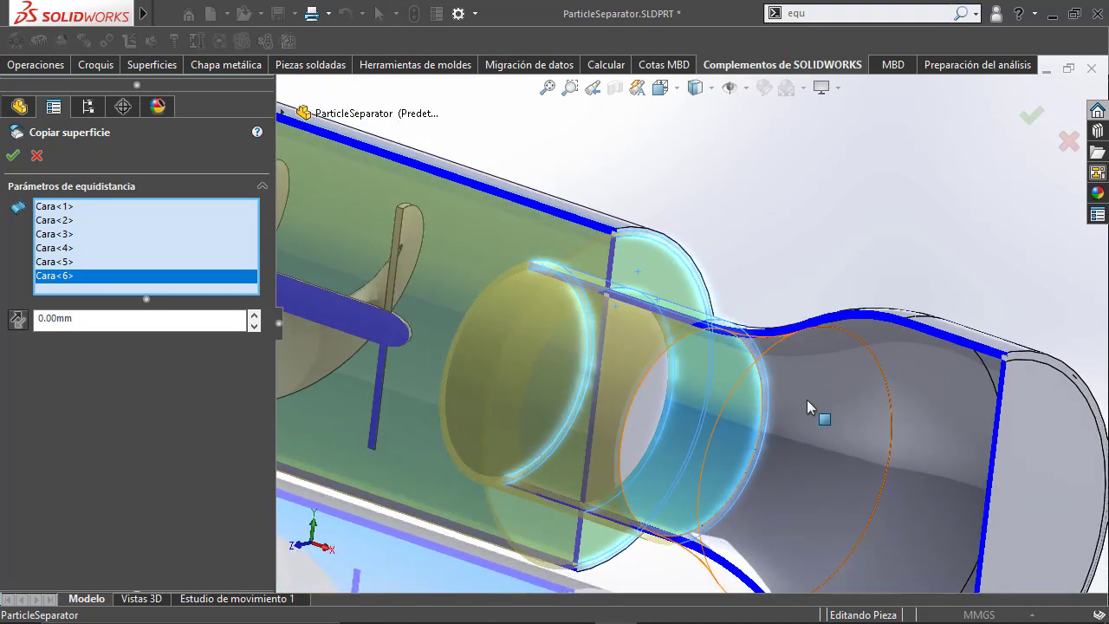
click(807, 400)
click(908, 360)
mouse_move(909, 361)
middle_down()
mouse_move(889, 373)
mouse_move(941, 360)
mouse_move(896, 376)
mouse_move(947, 410)
middle_up()
click(942, 360)
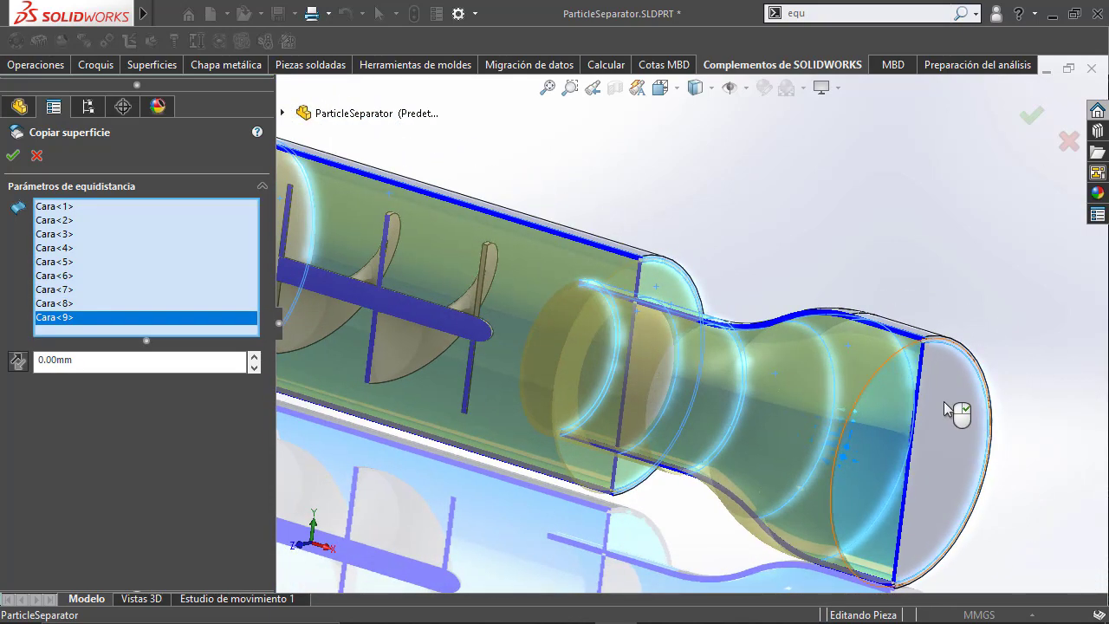
click(947, 410)
scroll(962, 416, up, 3)
mouse_move(841, 422)
ctrl+middle_down()
mouse_move(777, 364)
mouse_move(659, 367)
ctrl+middle_up()
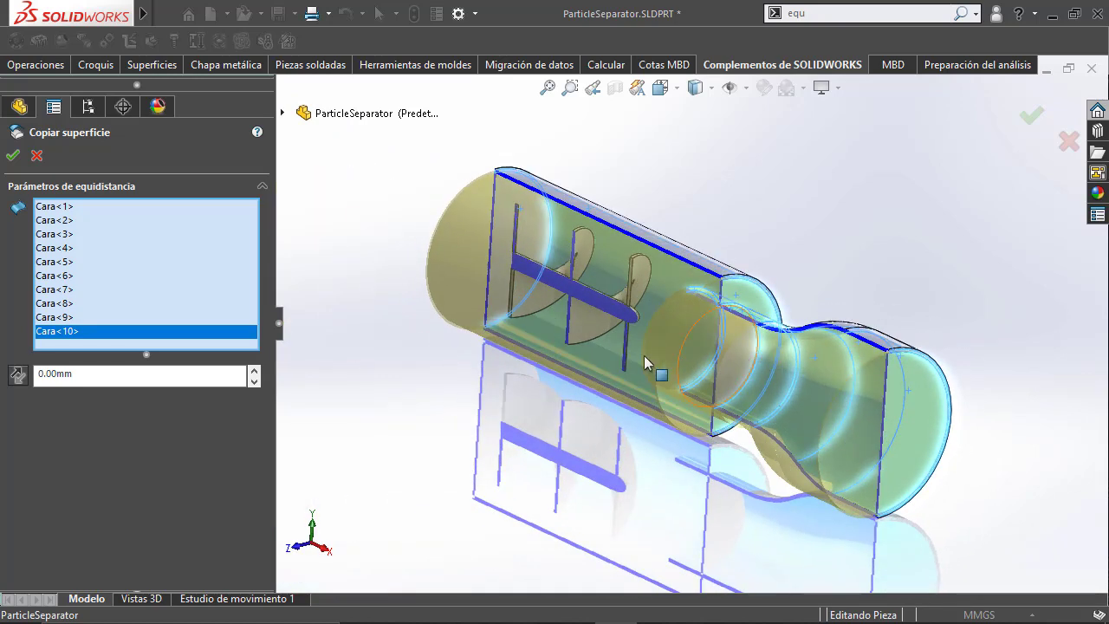
click(12, 157)
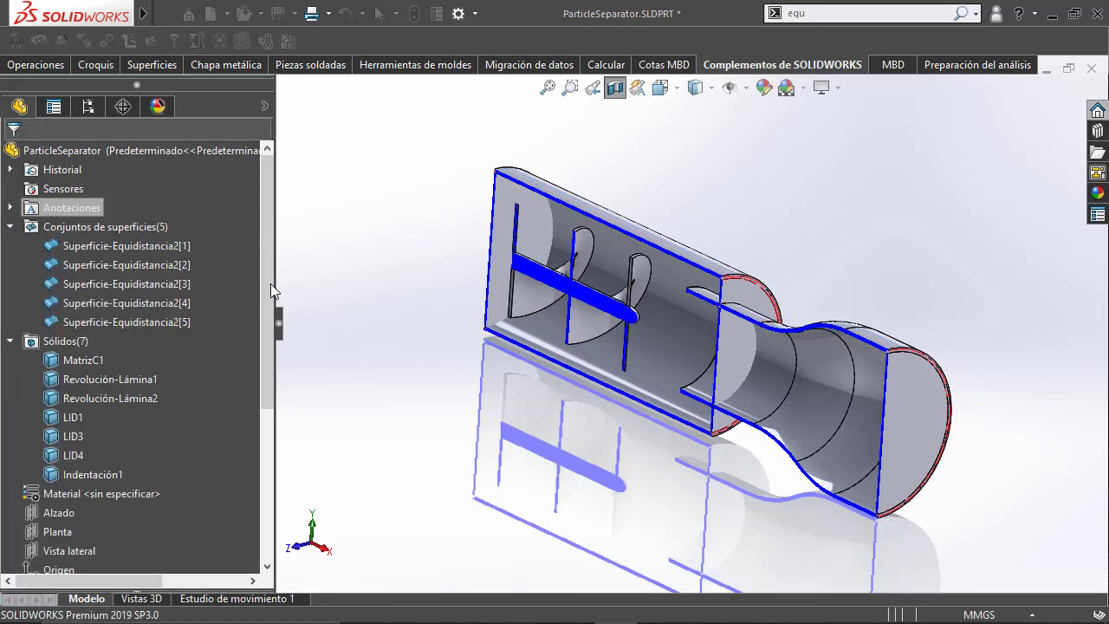
Step: Hide all the solid bodies so only the offset surfaces remain visible
click(87, 360)
click(66, 343)
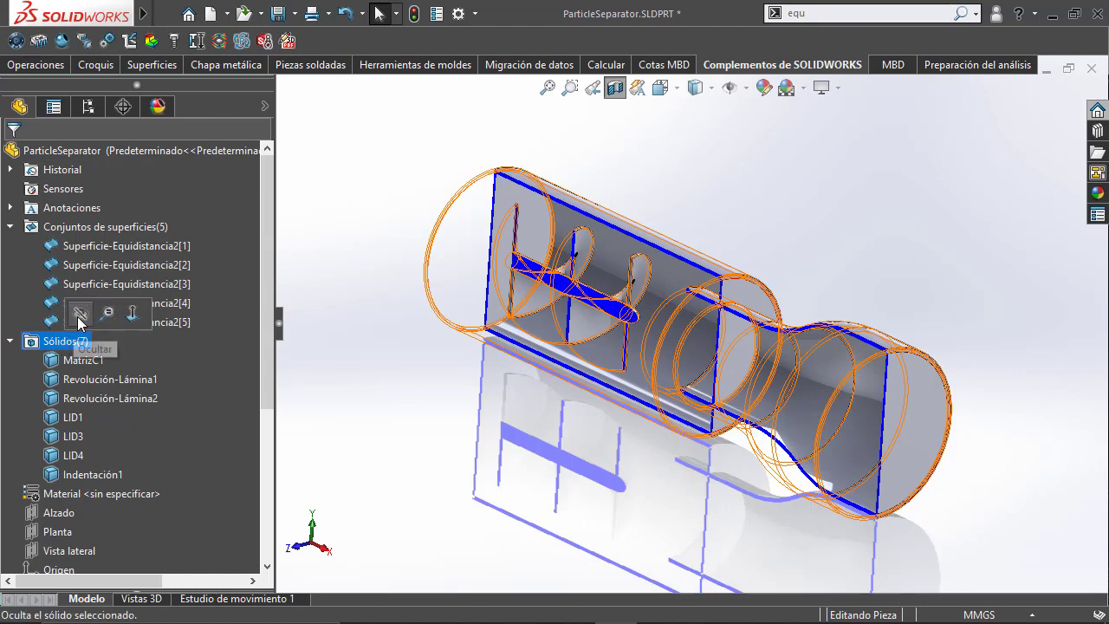
click(80, 312)
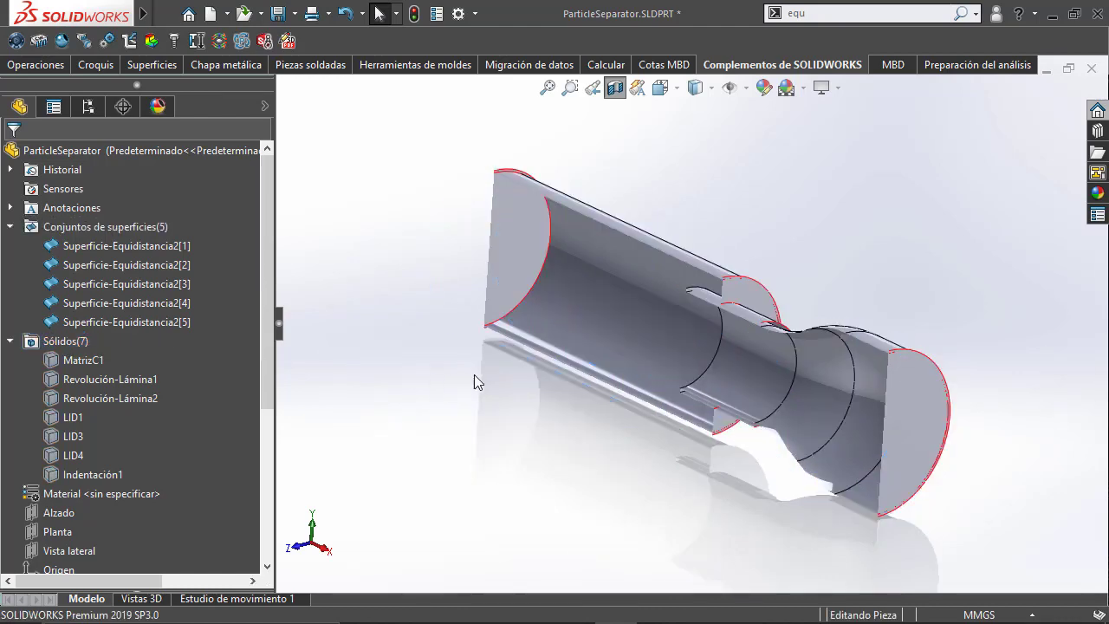
Step: Turn off the section view and reorient the view to show the whole surface set
click(615, 87)
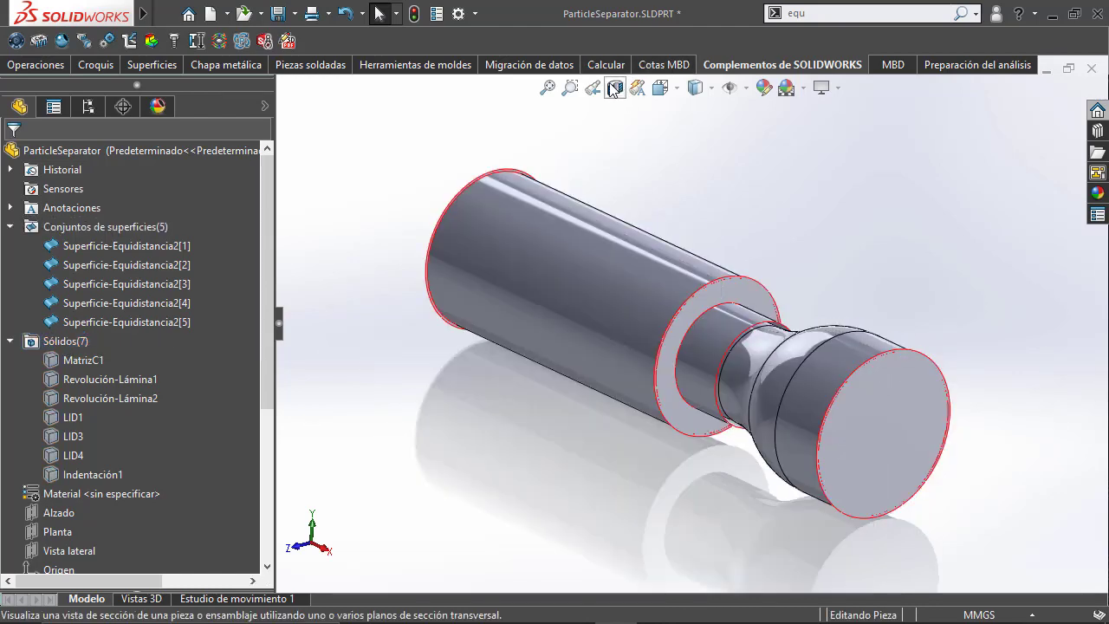
scroll(735, 335, down, 3)
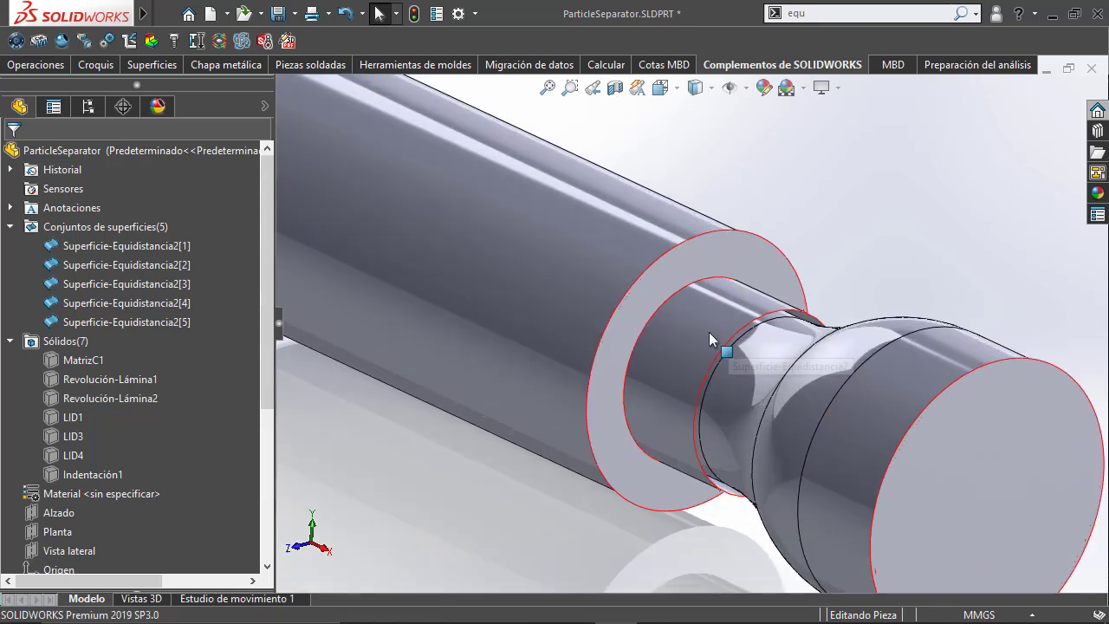
middle_drag(709, 332, 686, 204)
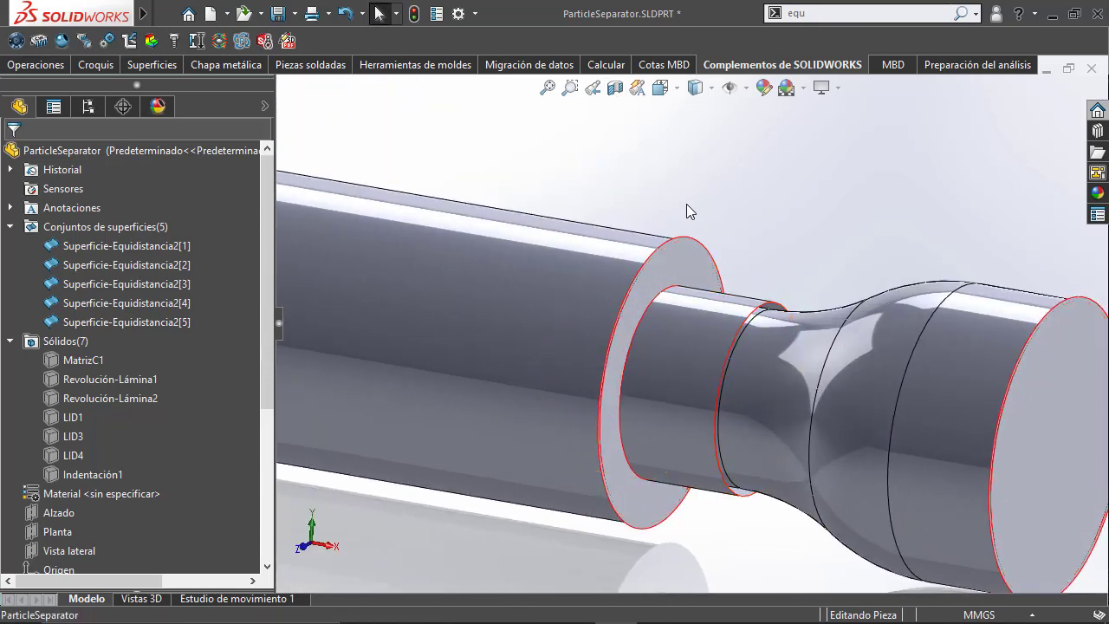
scroll(684, 206, up, 5)
scroll(476, 288, down, 5)
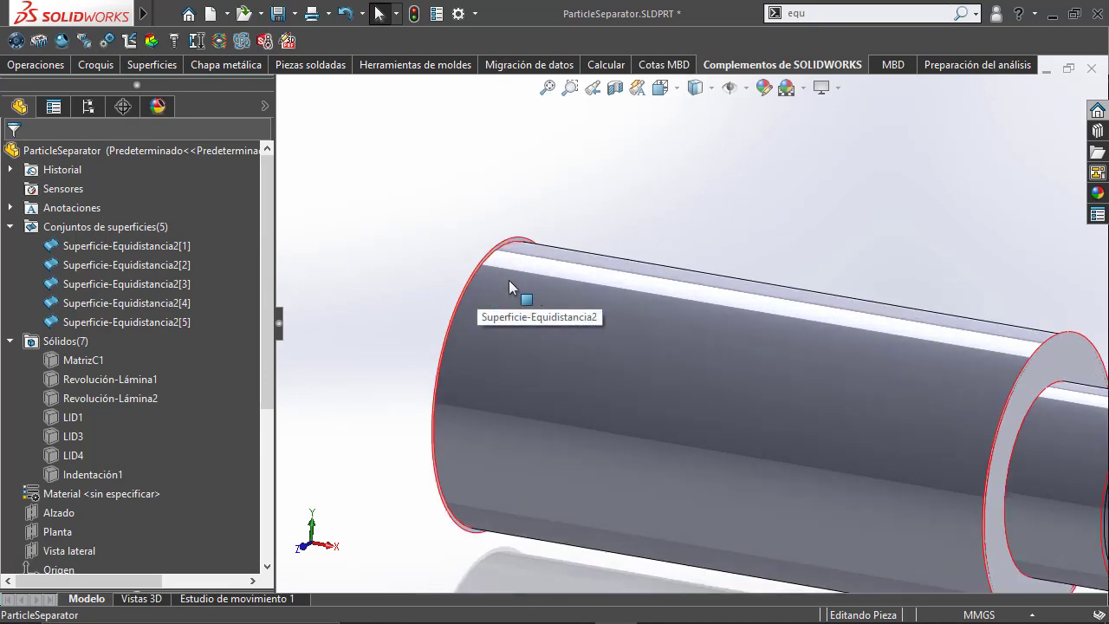
middle_drag(509, 280, 684, 234)
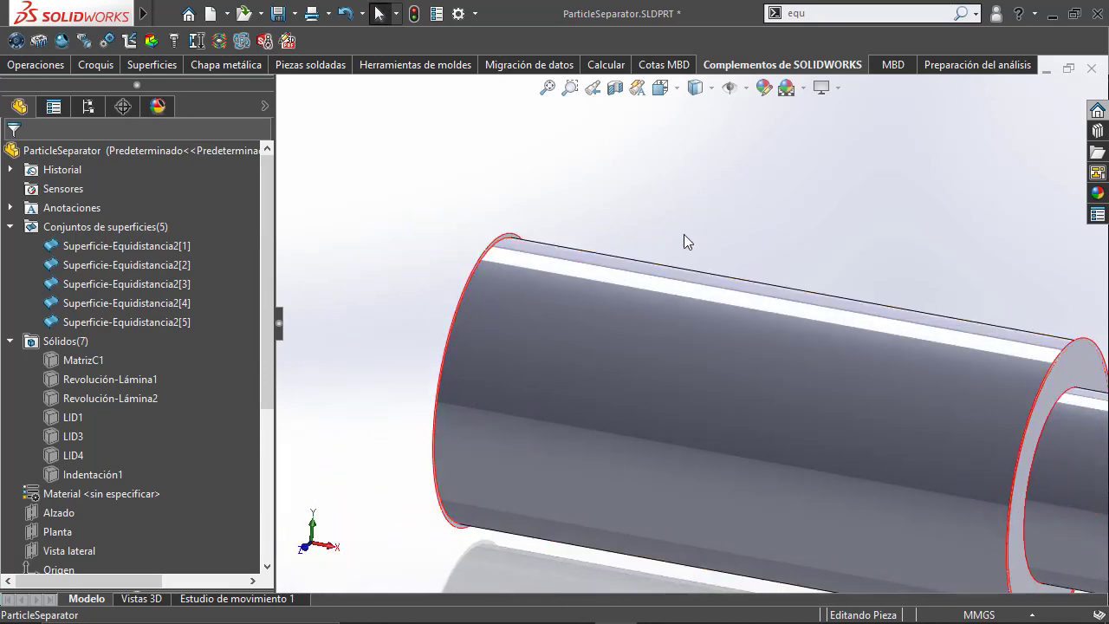
scroll(684, 234, up, 3)
scroll(701, 245, down, 5)
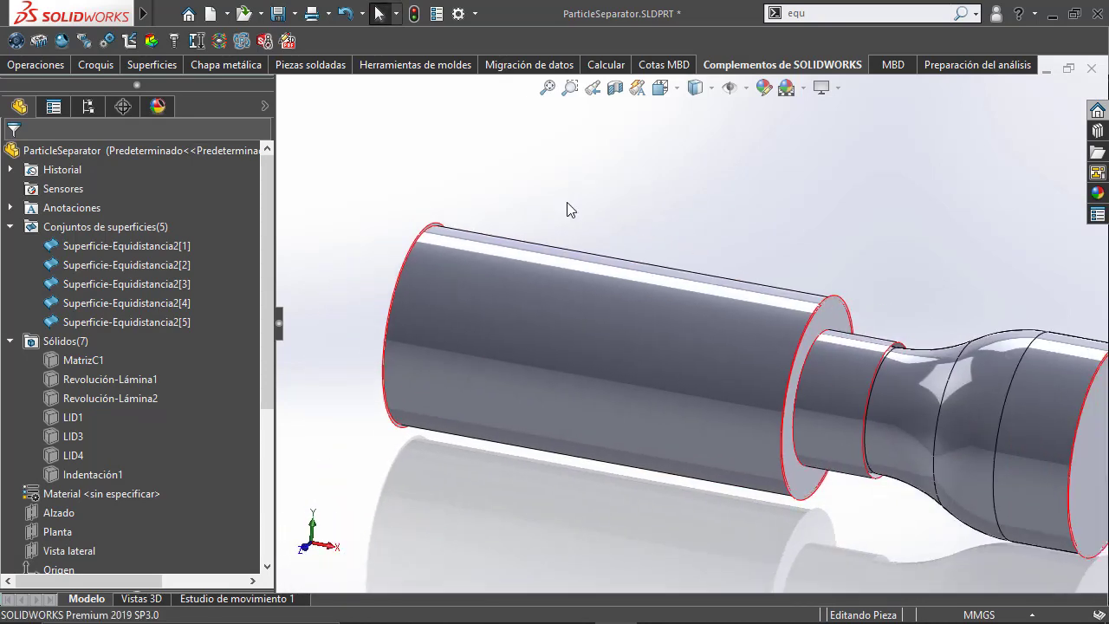
ctrl+middle_drag(482, 168, 411, 131)
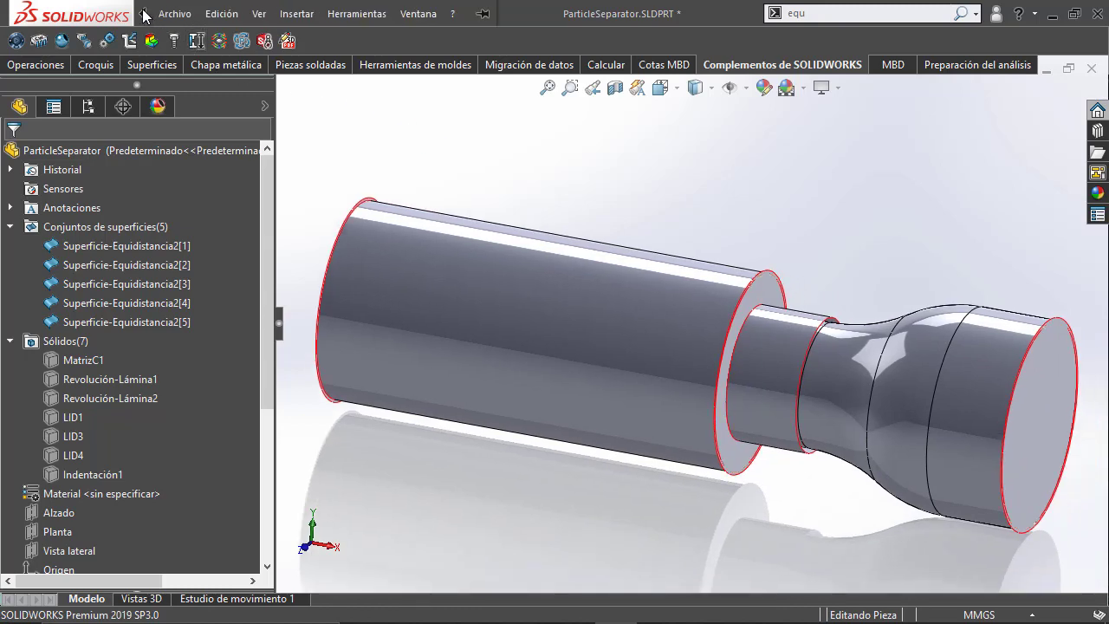
click(259, 14)
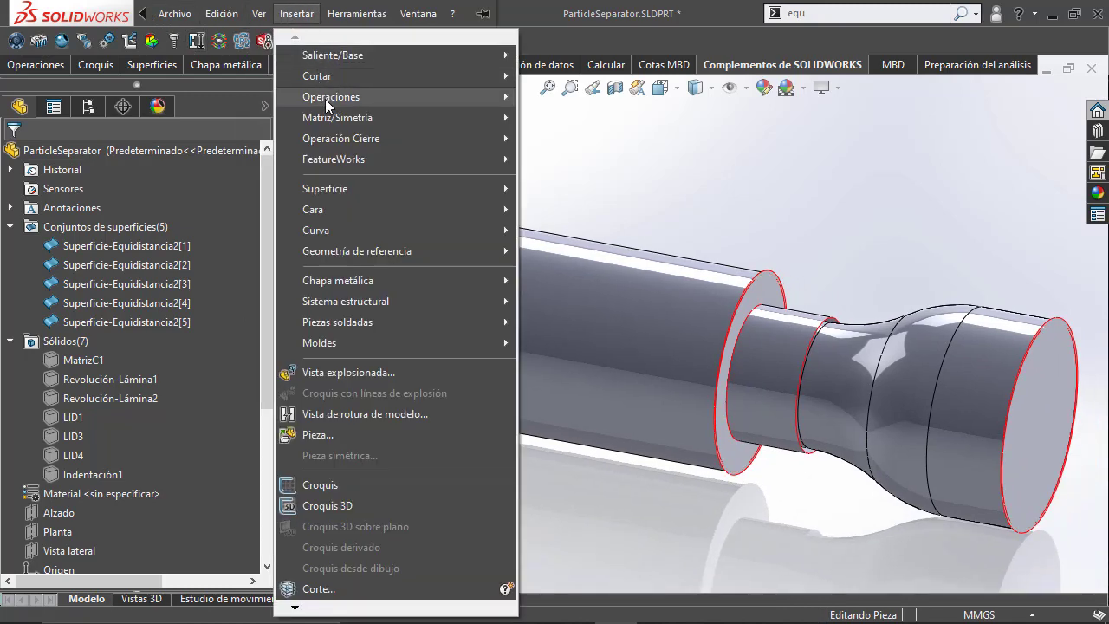
mouse_move(325, 188)
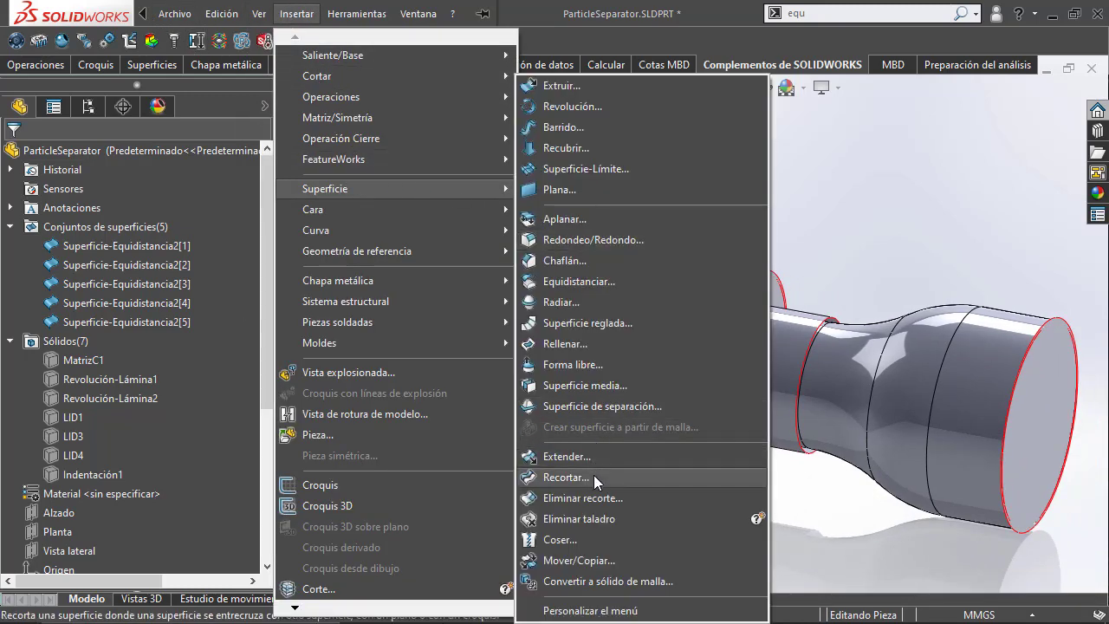
Step: Extend the large cylinder offset face into Superficie-Extender4
click(589, 458)
click(515, 327)
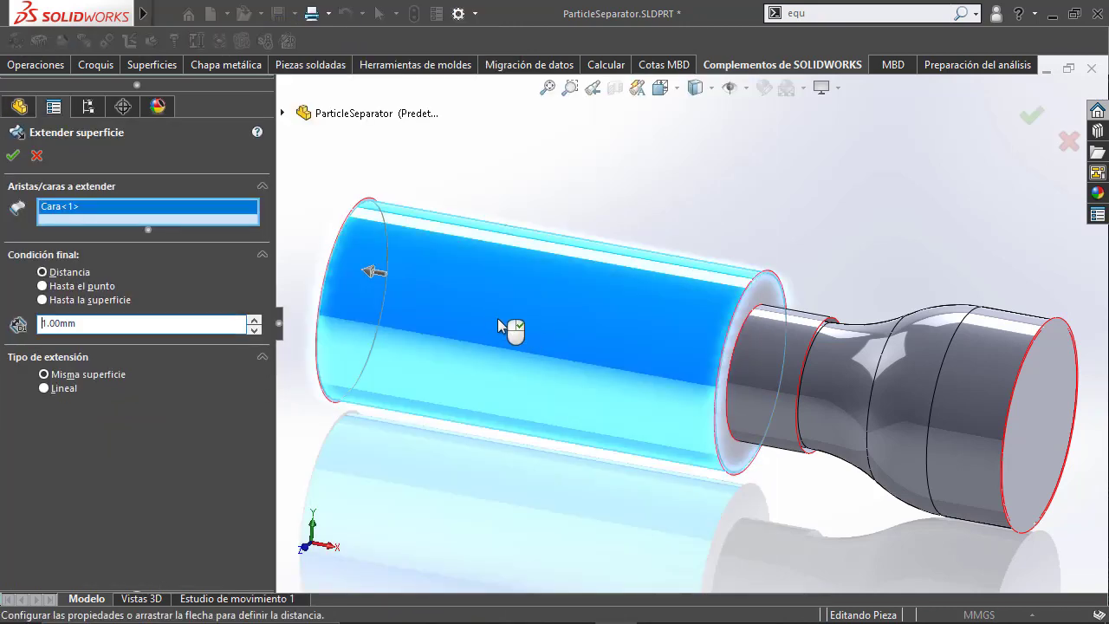
double_click(97, 323)
click(13, 155)
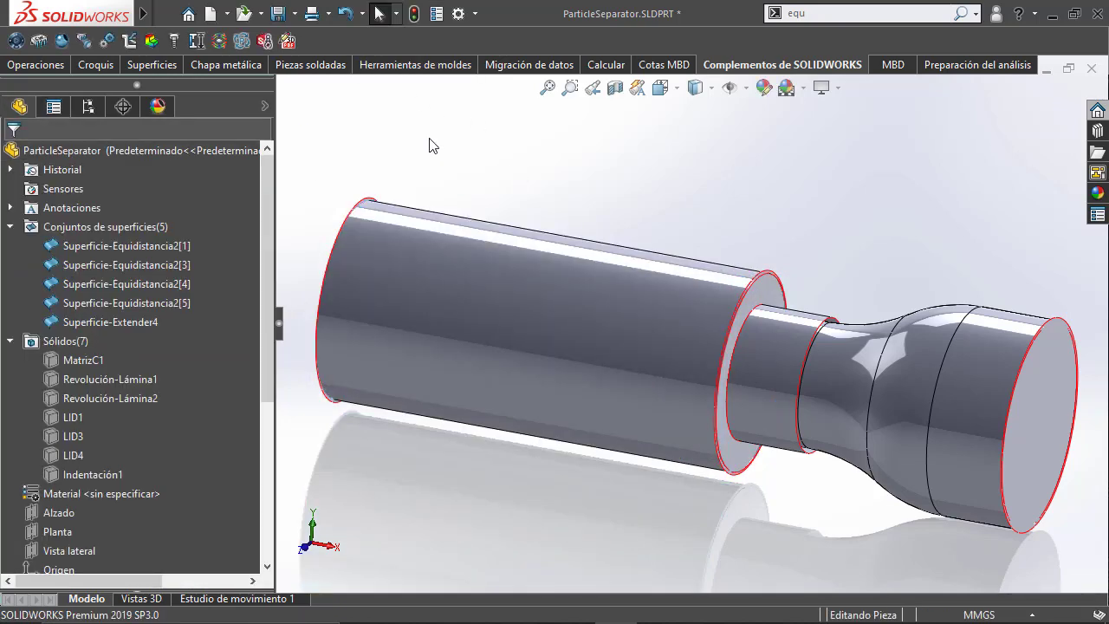
Step: Extend the inner flange edge with a much longer drag into Superficie-Extender5
key(Return)
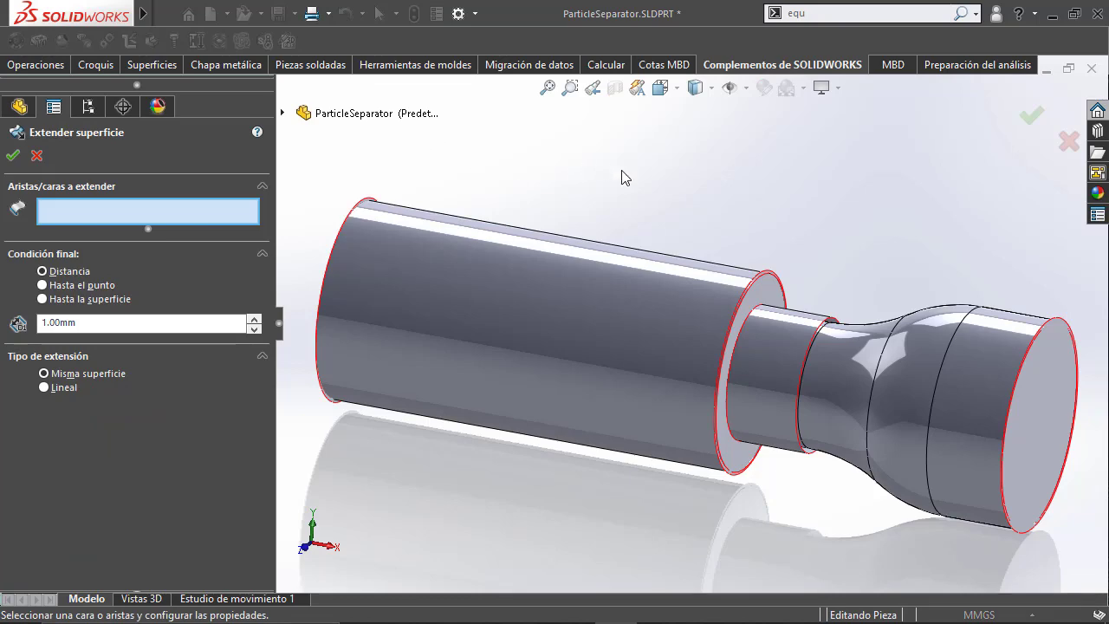
scroll(772, 280, down, 3)
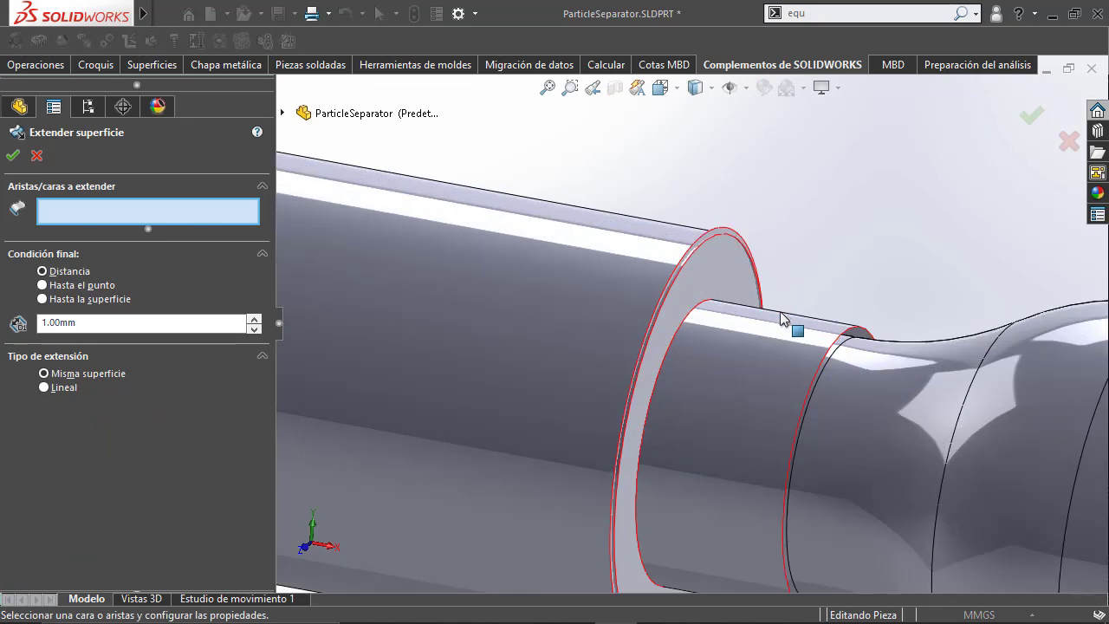
click(700, 311)
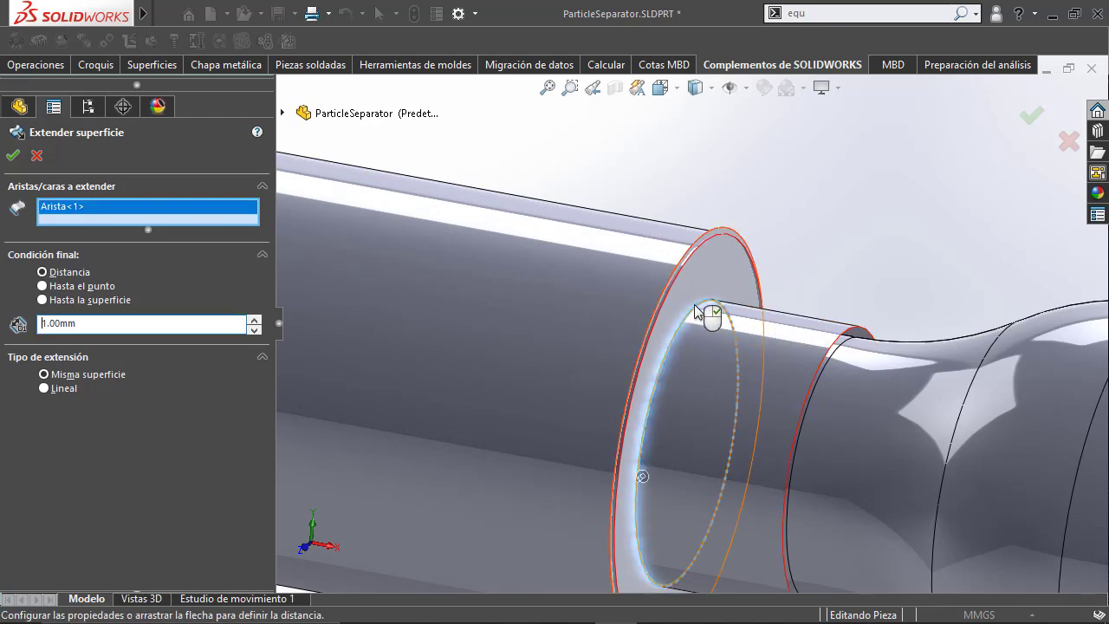
drag(642, 476, 667, 456)
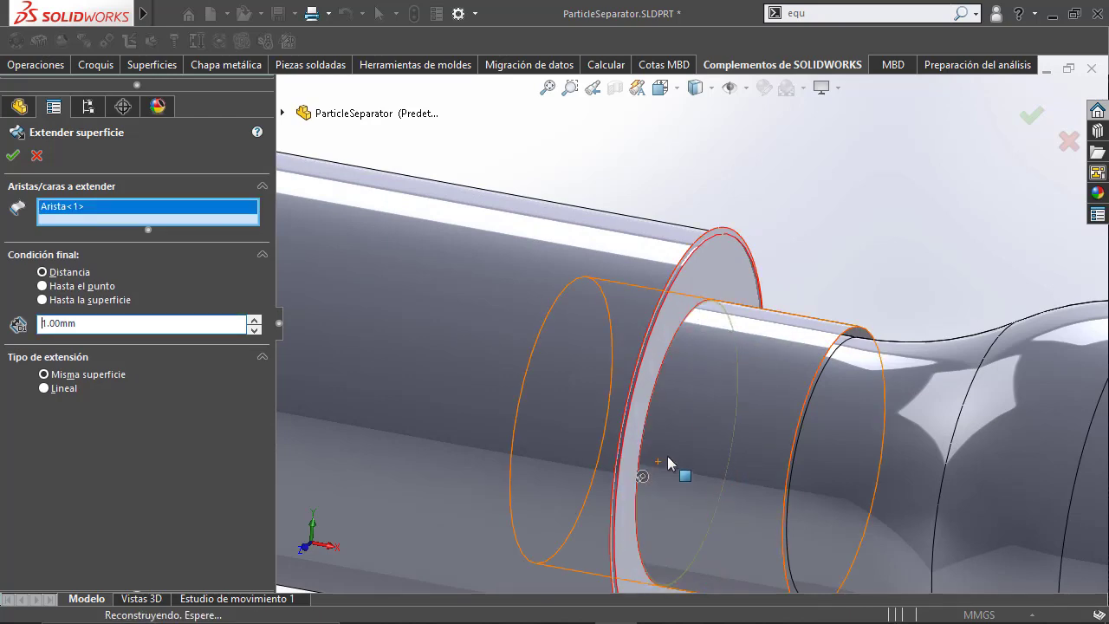
right_click(667, 456)
scroll(754, 393, up, 1)
scroll(801, 390, up, 3)
scroll(799, 381, up, 1)
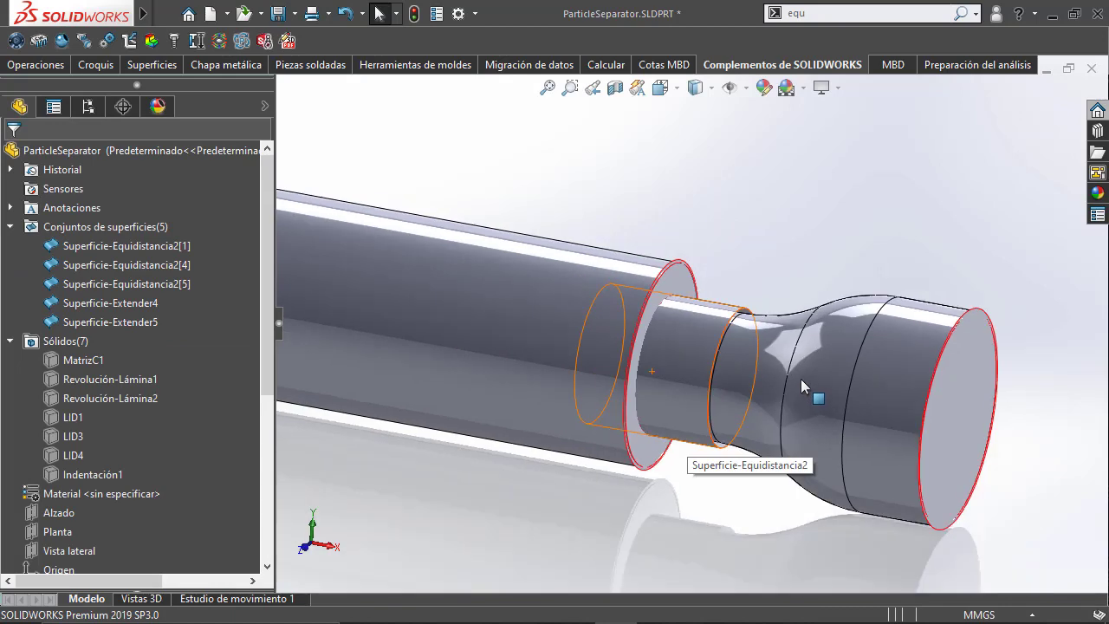
scroll(819, 371, up, 1)
Step: Extend the right-end cylindrical face into Superficie-Extender6 and inspect the overlaps
key(Return)
scroll(836, 368, down, 3)
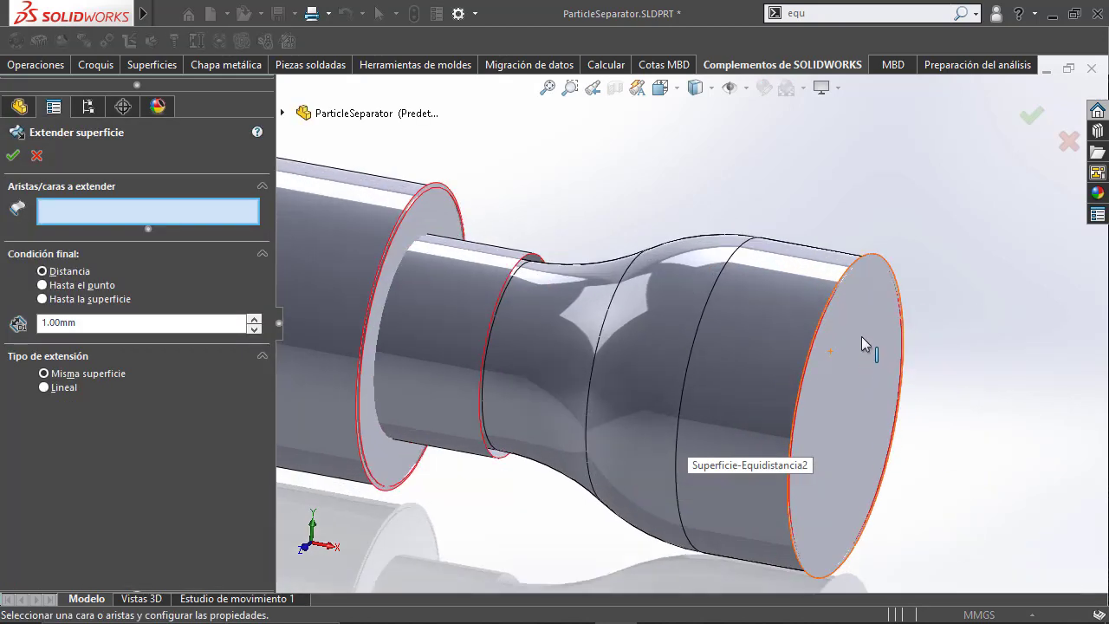
click(827, 271)
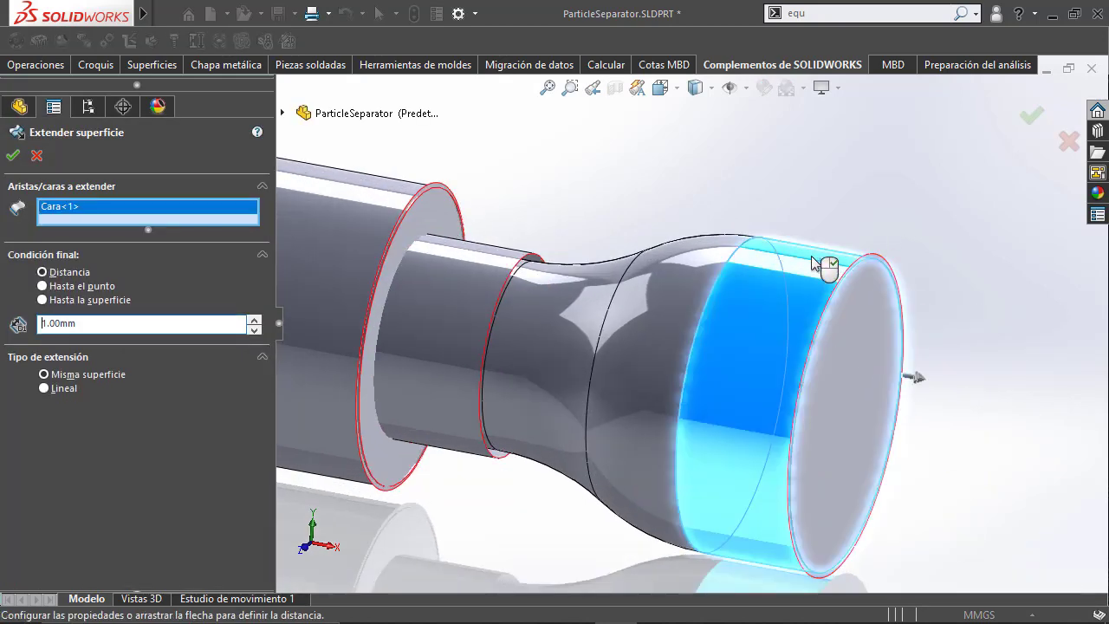
right_click(828, 271)
scroll(853, 247, down, 1)
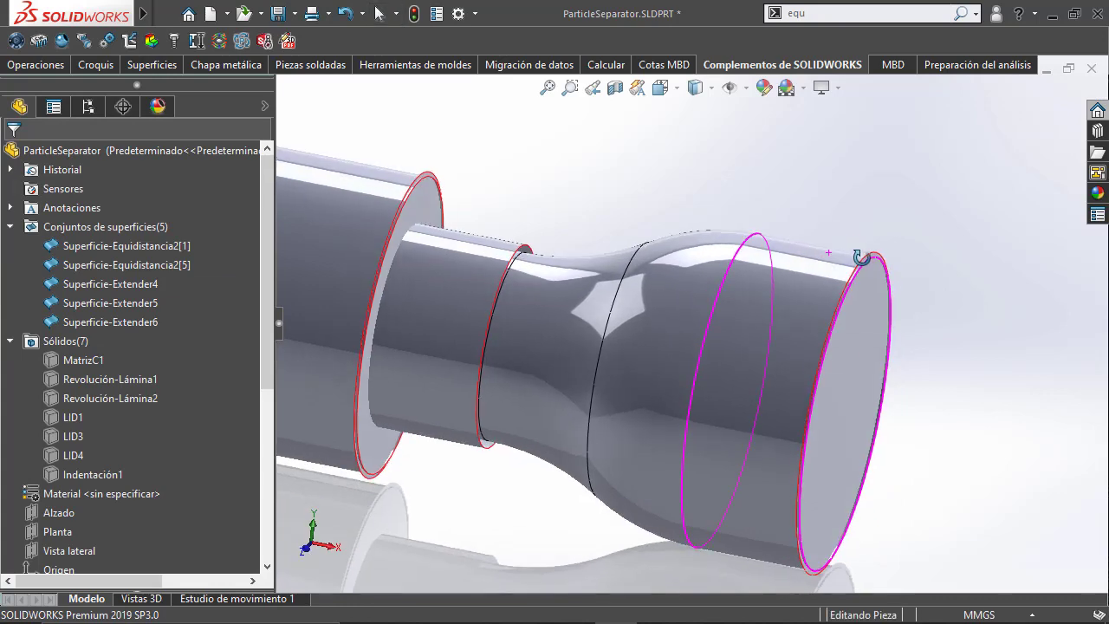
scroll(862, 271, down, 2)
scroll(743, 305, down, 1)
scroll(799, 258, down, 1)
mouse_move(799, 258)
middle_down()
mouse_move(818, 248)
mouse_move(821, 257)
mouse_move(798, 258)
middle_up()
scroll(507, 309, up, 2)
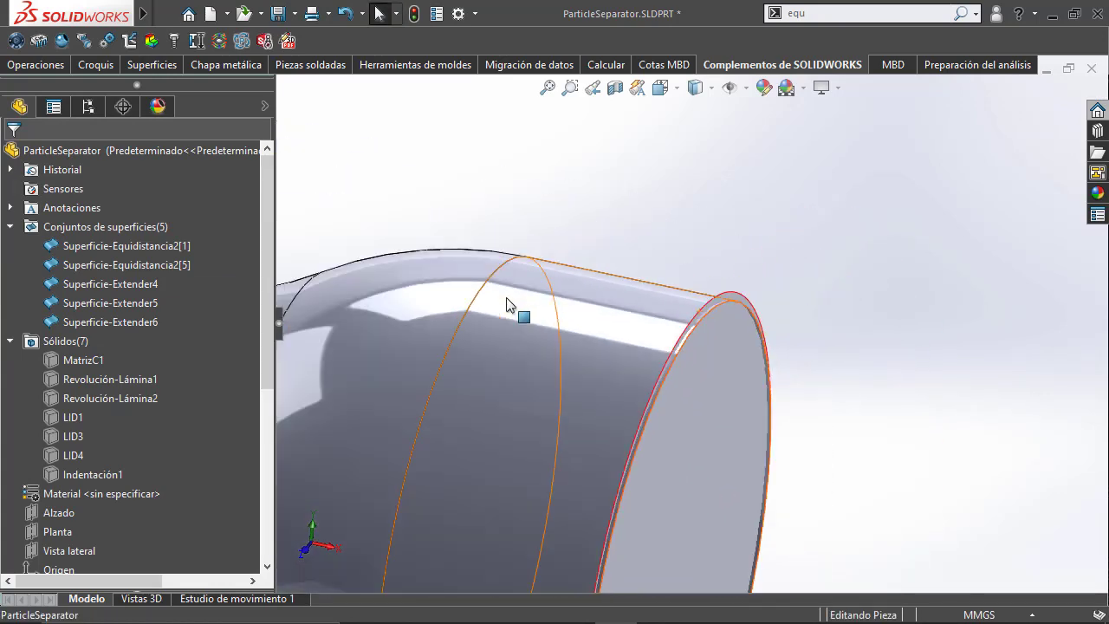
scroll(384, 315, up, 2)
scroll(411, 312, down, 3)
scroll(356, 290, down, 1)
scroll(375, 295, up, 3)
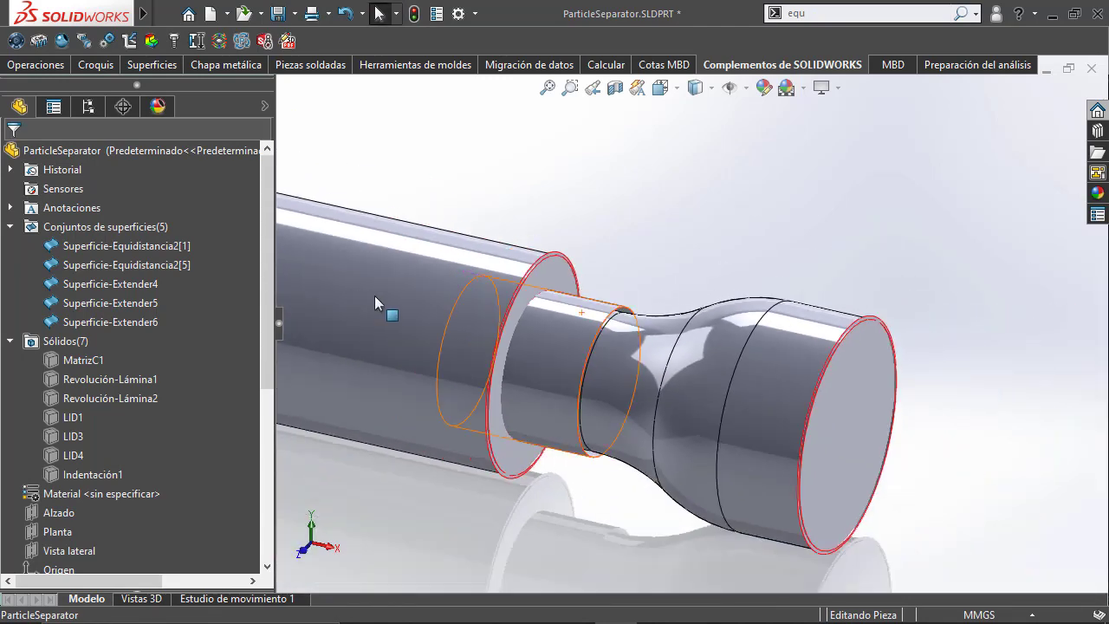
scroll(587, 314, down, 3)
middle_drag(523, 287, 504, 287)
scroll(504, 287, up, 2)
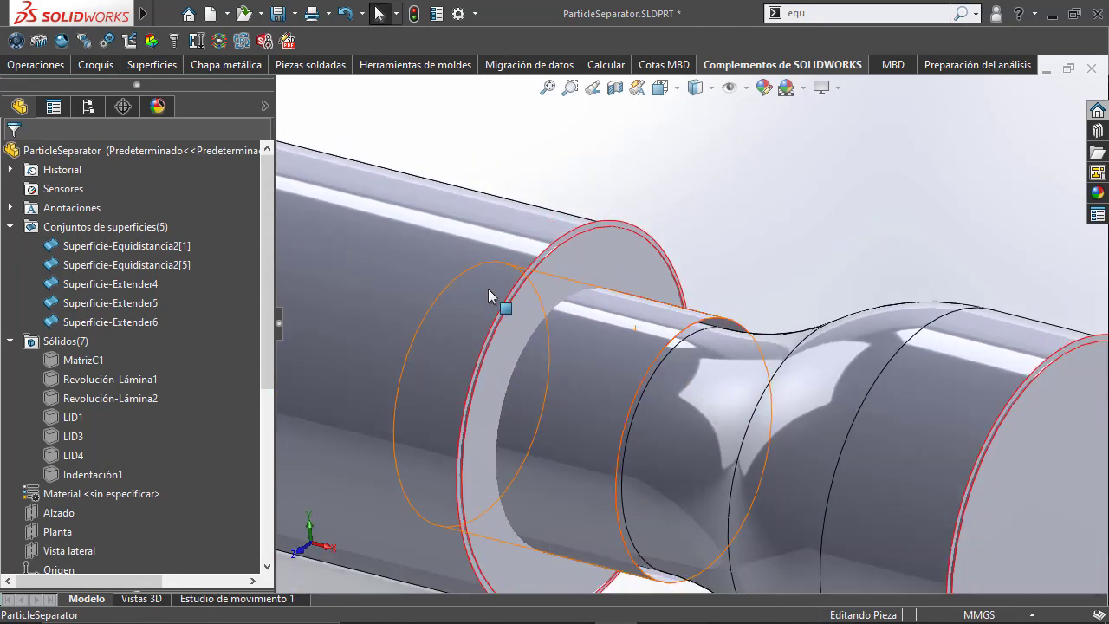
scroll(495, 301, up, 2)
scroll(664, 317, up, 2)
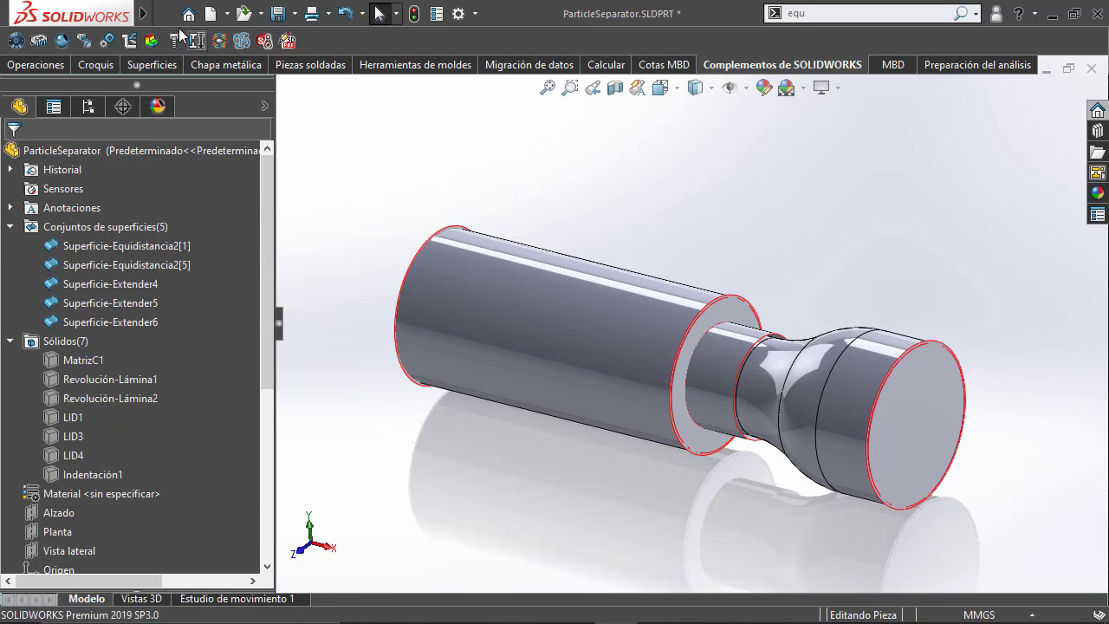
Step: Start a simultaneous surface trim with all five surfaces box-selected
mouse_move(70, 14)
click(296, 14)
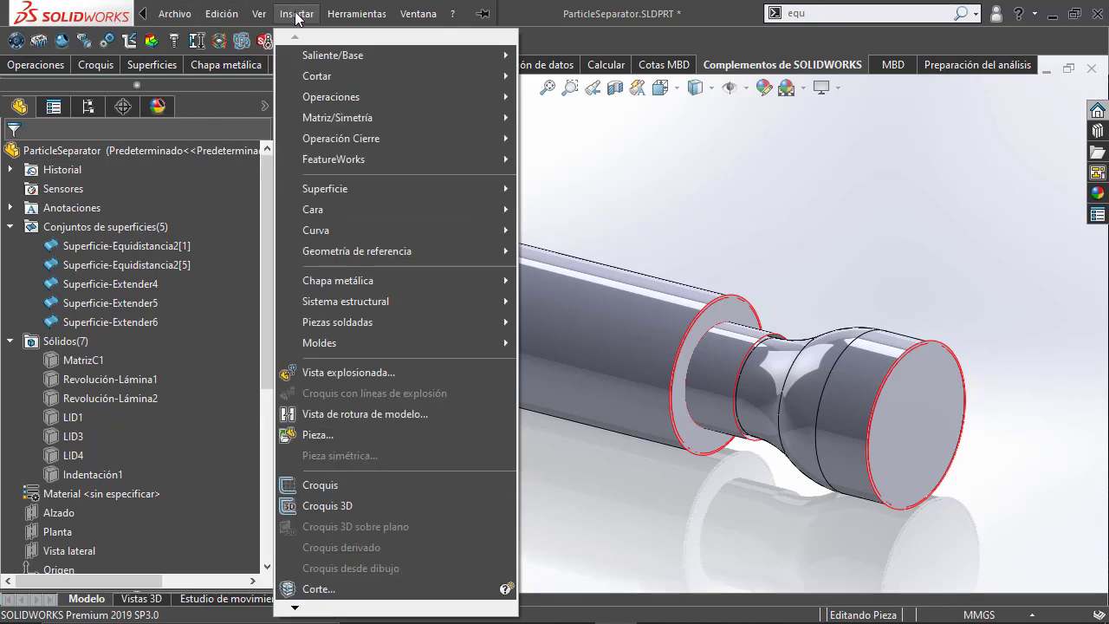
mouse_move(325, 188)
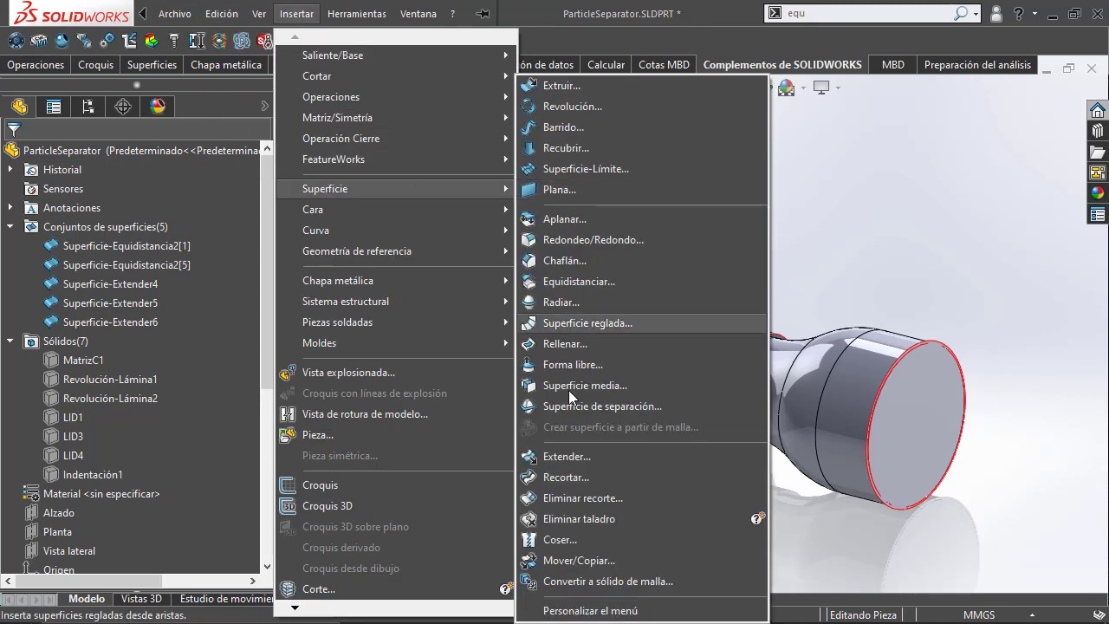
click(563, 478)
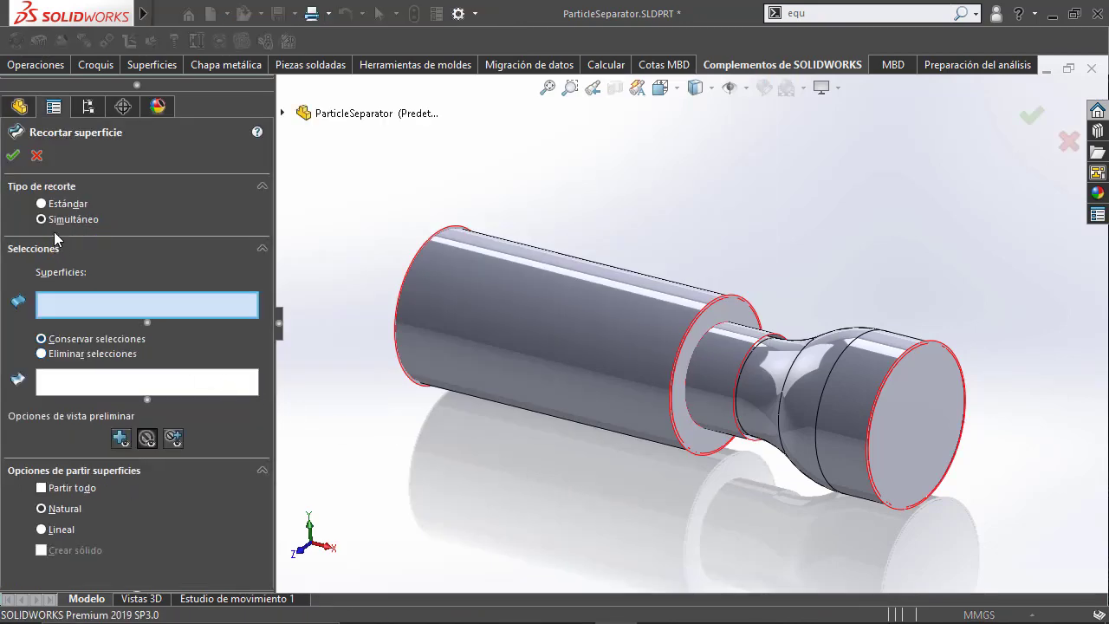
click(85, 220)
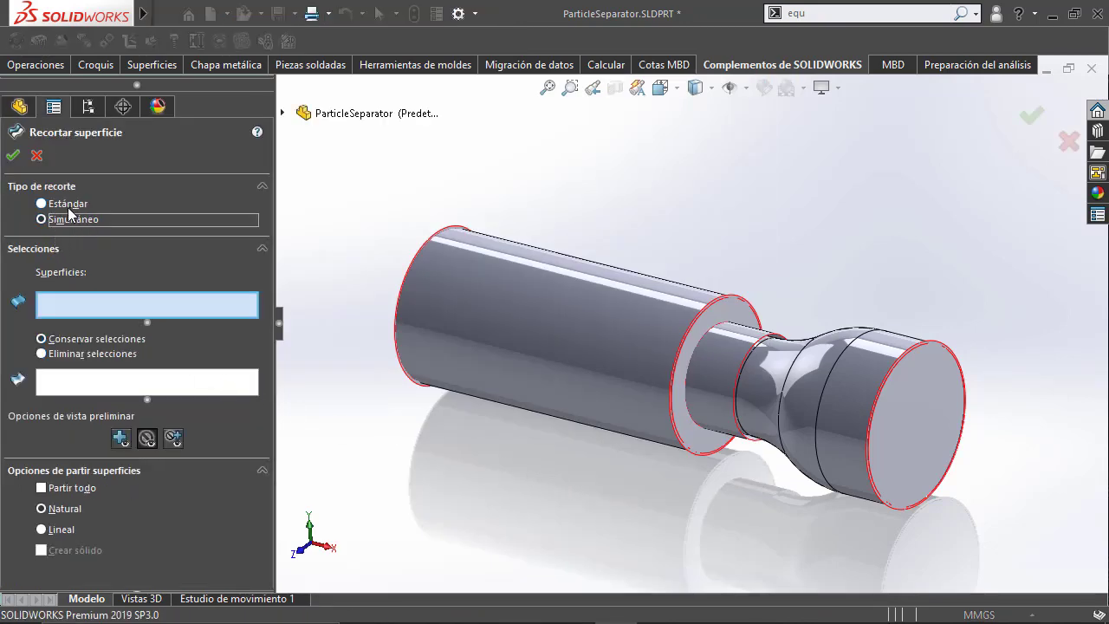
drag(349, 179, 1037, 556)
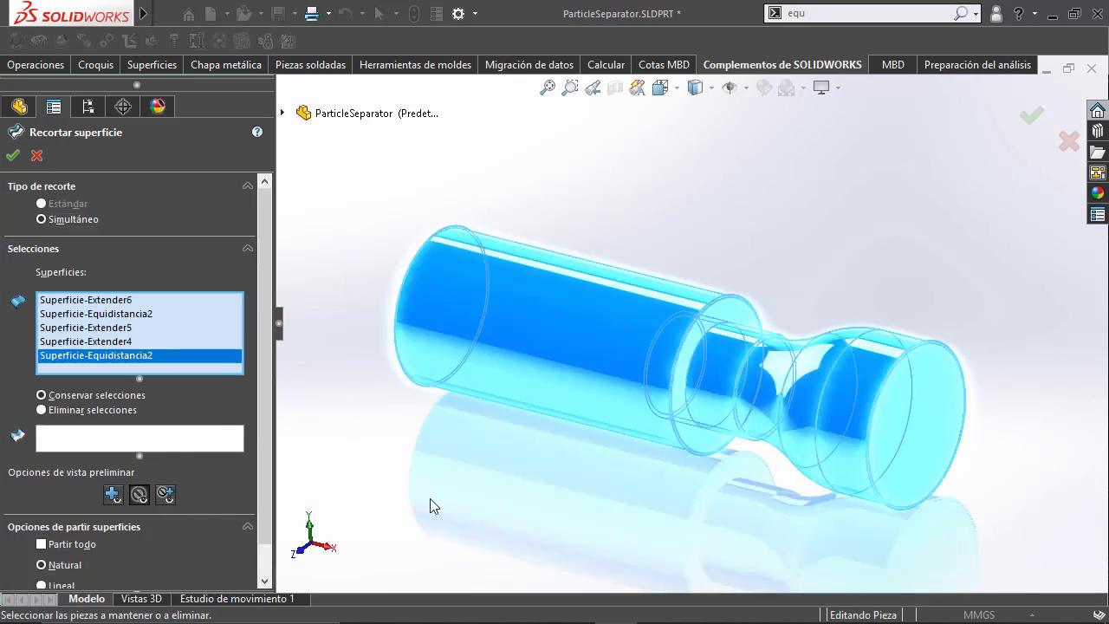
click(106, 440)
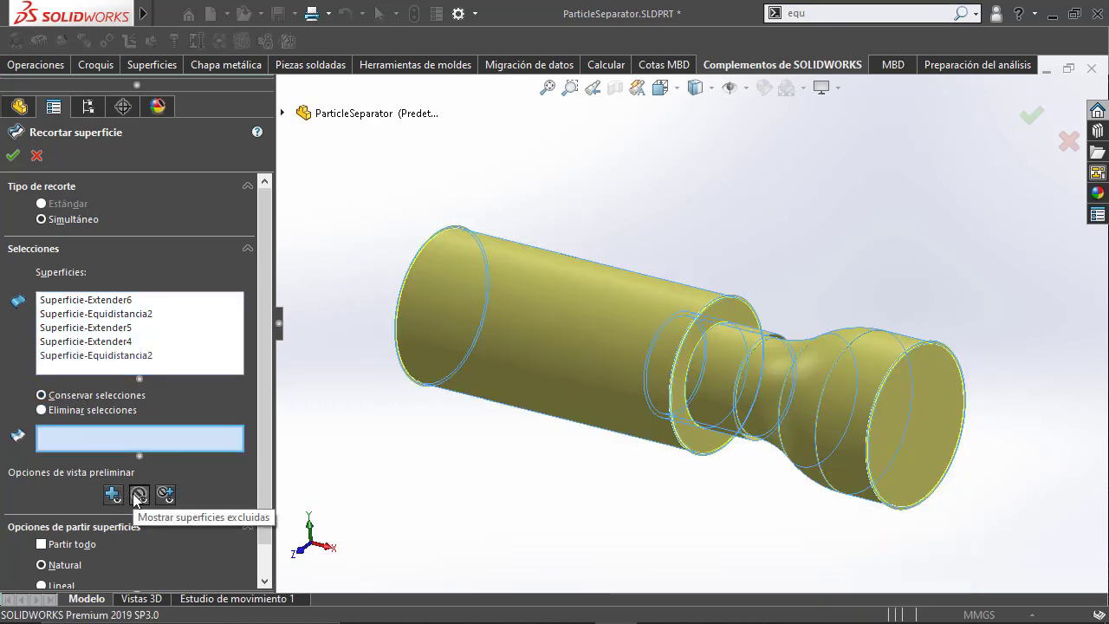
Step: Keep the outer cylinder, flange ring, narrow ring, flared outlet and end cap pieces, and accept
mouse_move(421, 494)
middle_down()
mouse_move(518, 454)
mouse_move(488, 439)
middle_up()
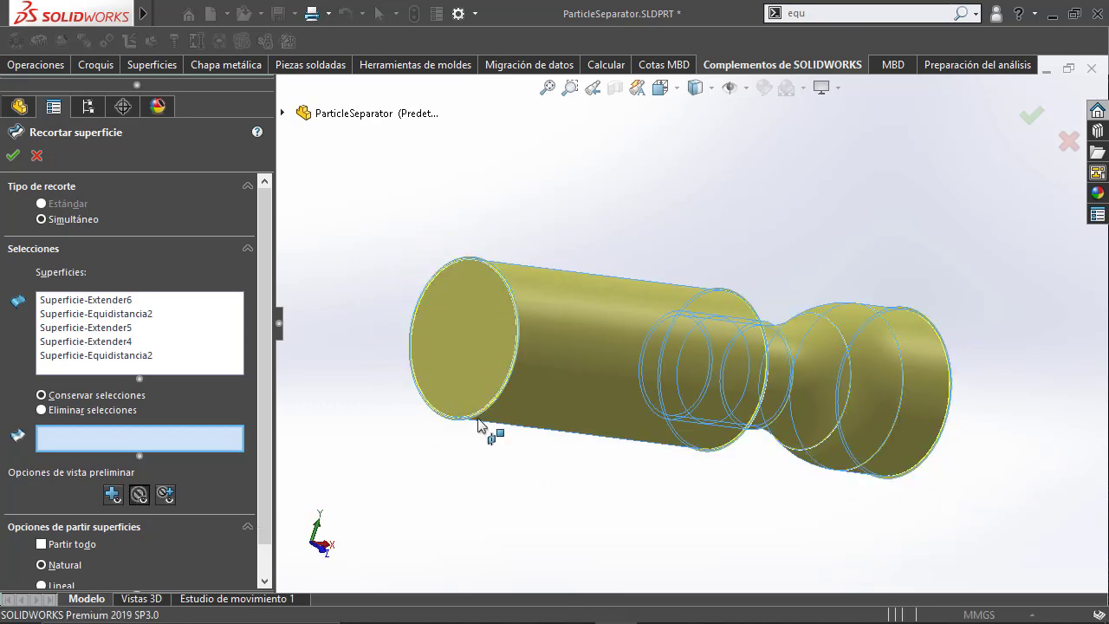
click(457, 329)
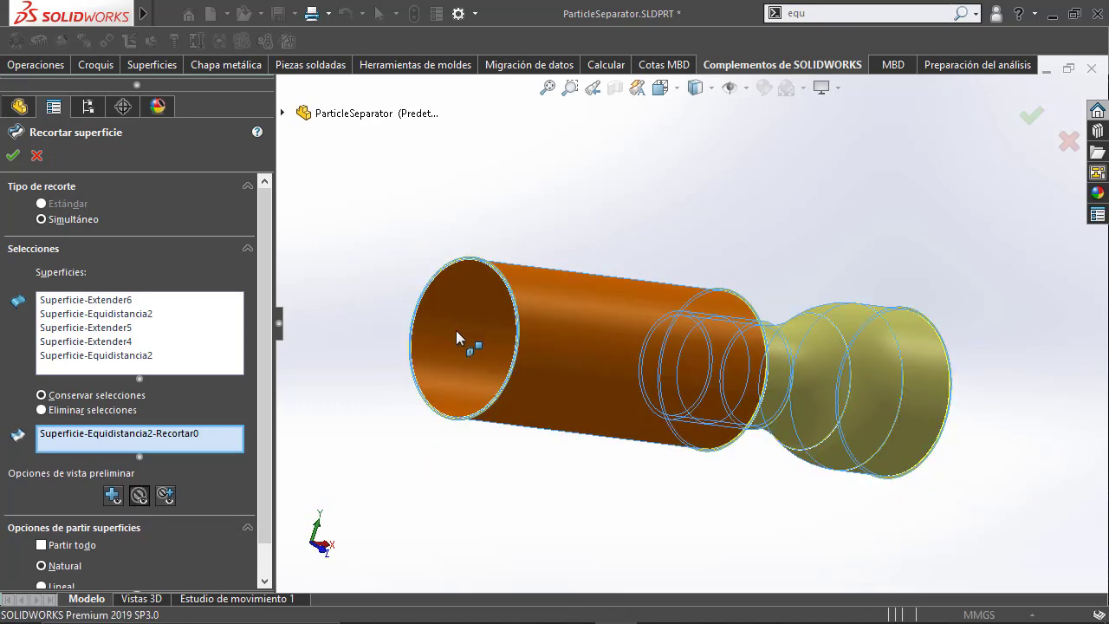
mouse_move(456, 330)
middle_down()
mouse_move(551, 366)
mouse_move(567, 339)
mouse_move(659, 323)
middle_up()
click(572, 351)
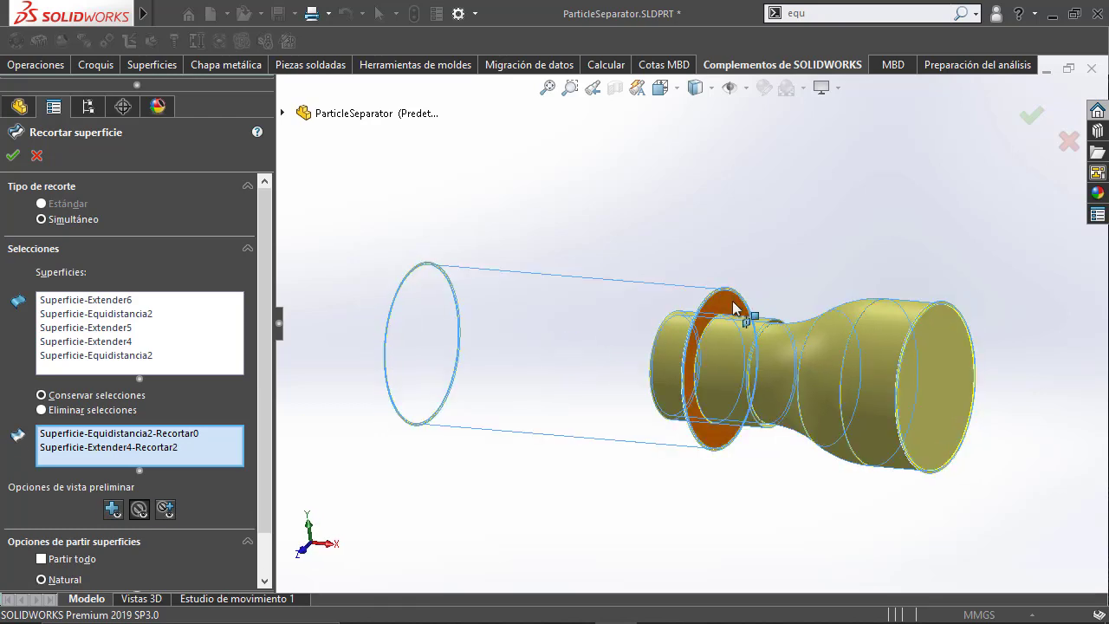
click(728, 308)
click(671, 330)
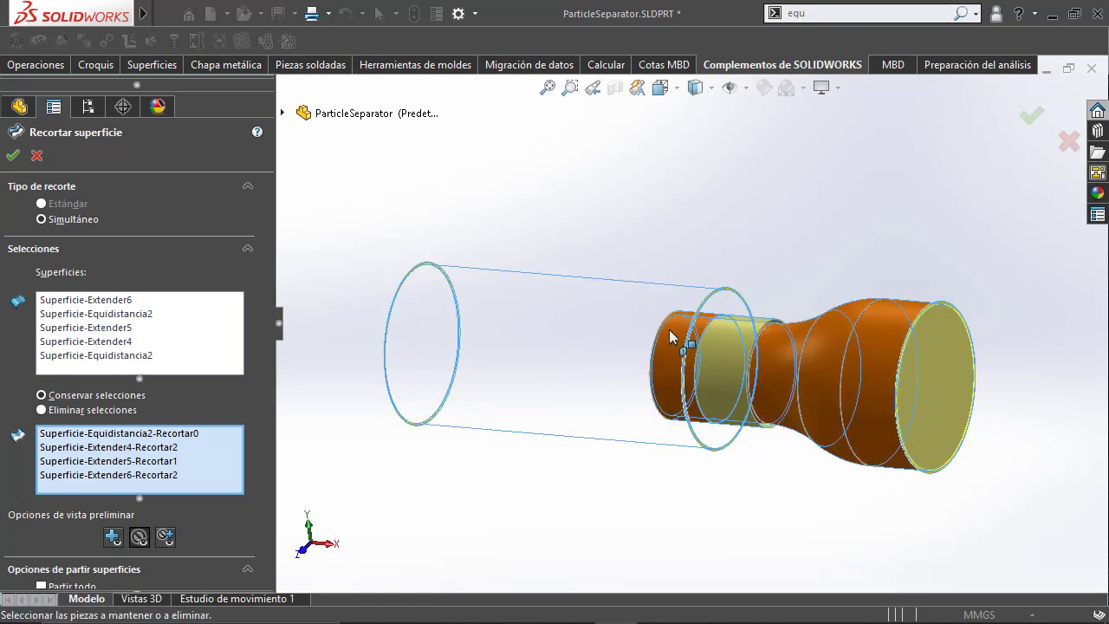
click(945, 374)
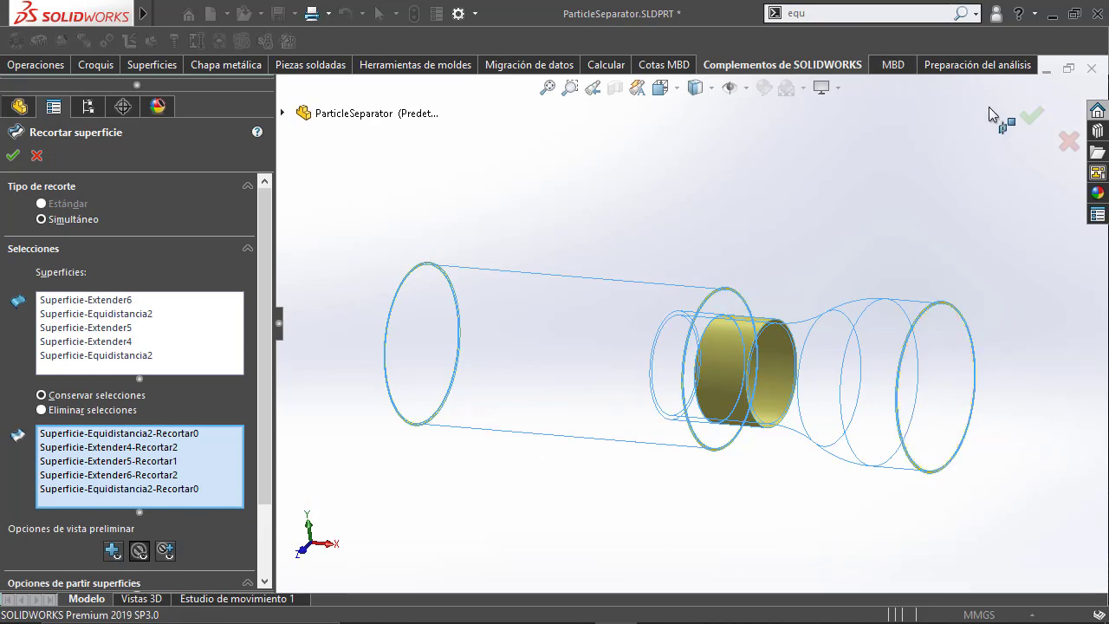
click(1027, 120)
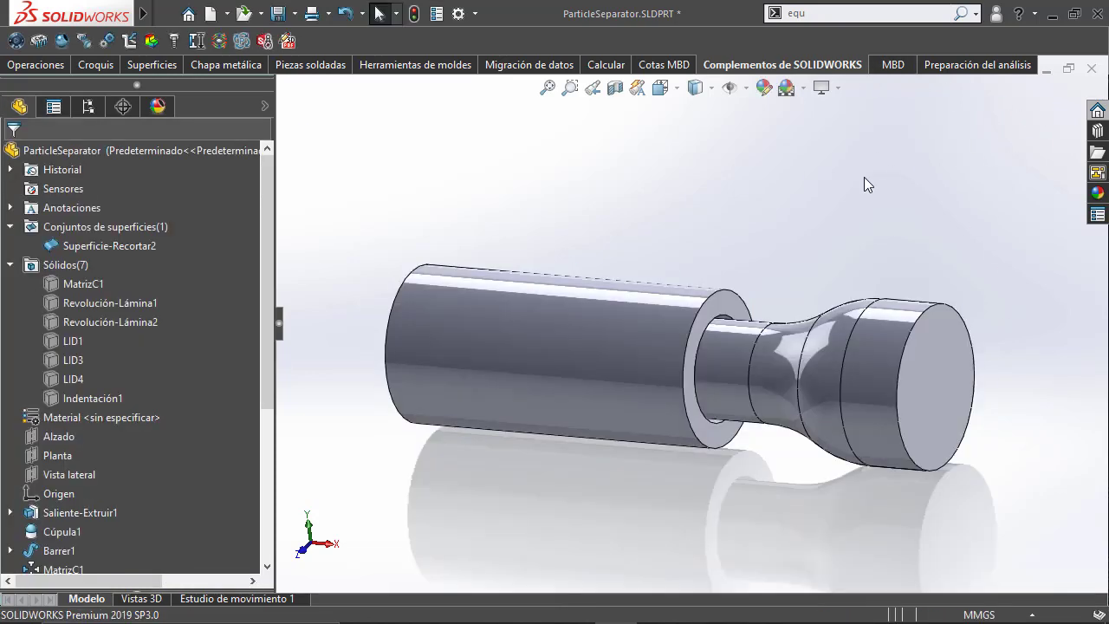
Step: Check the trimmed surface body's interior with a temporary section view
click(129, 243)
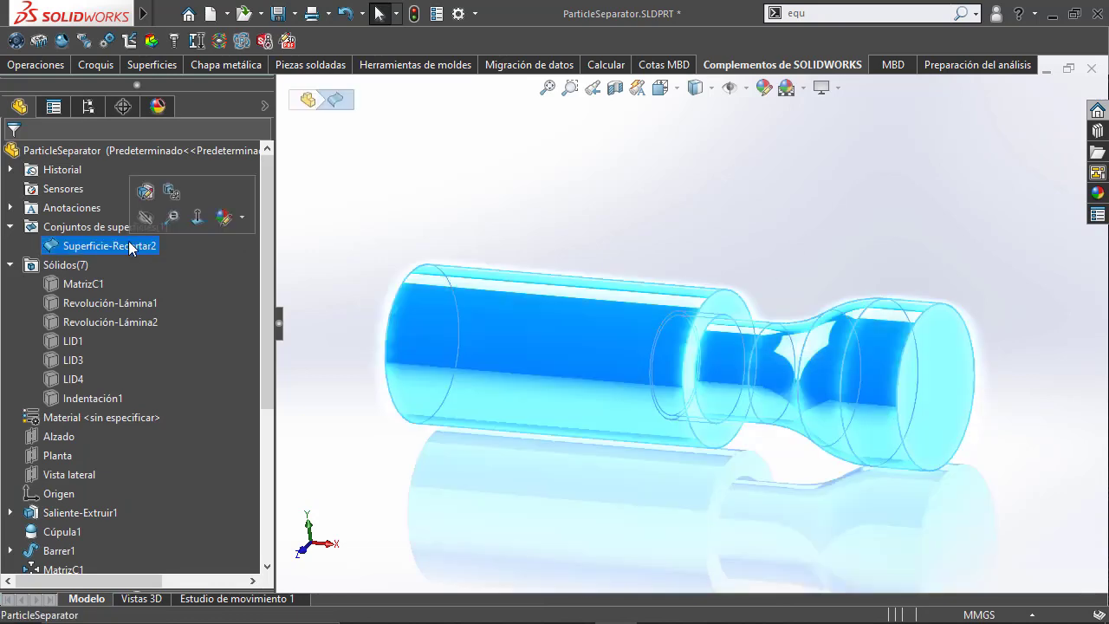
click(648, 186)
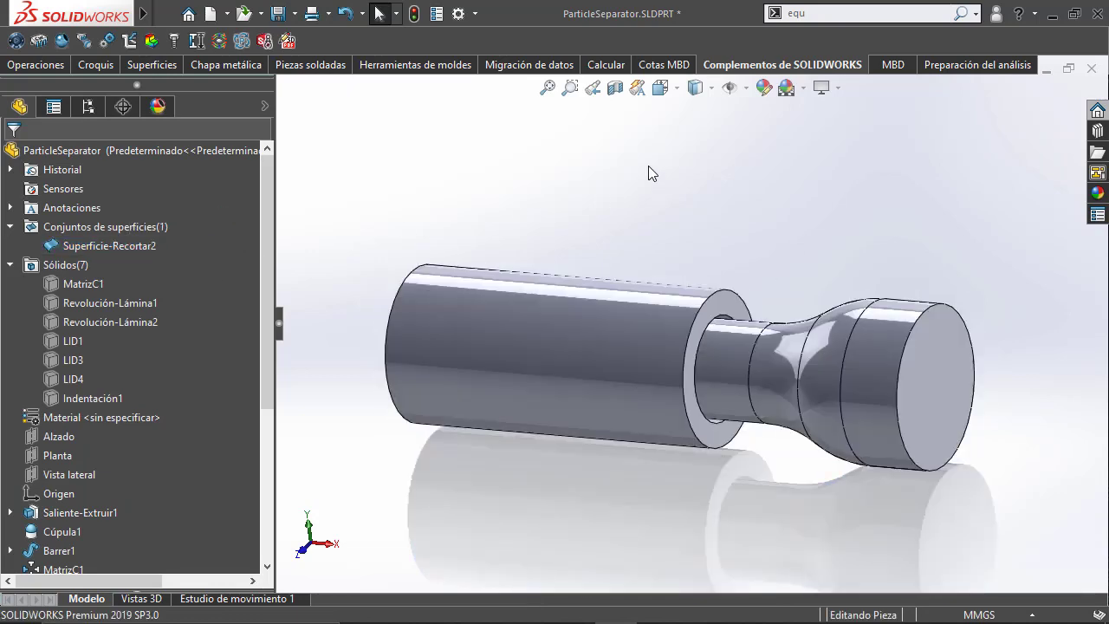
click(615, 88)
click(1031, 117)
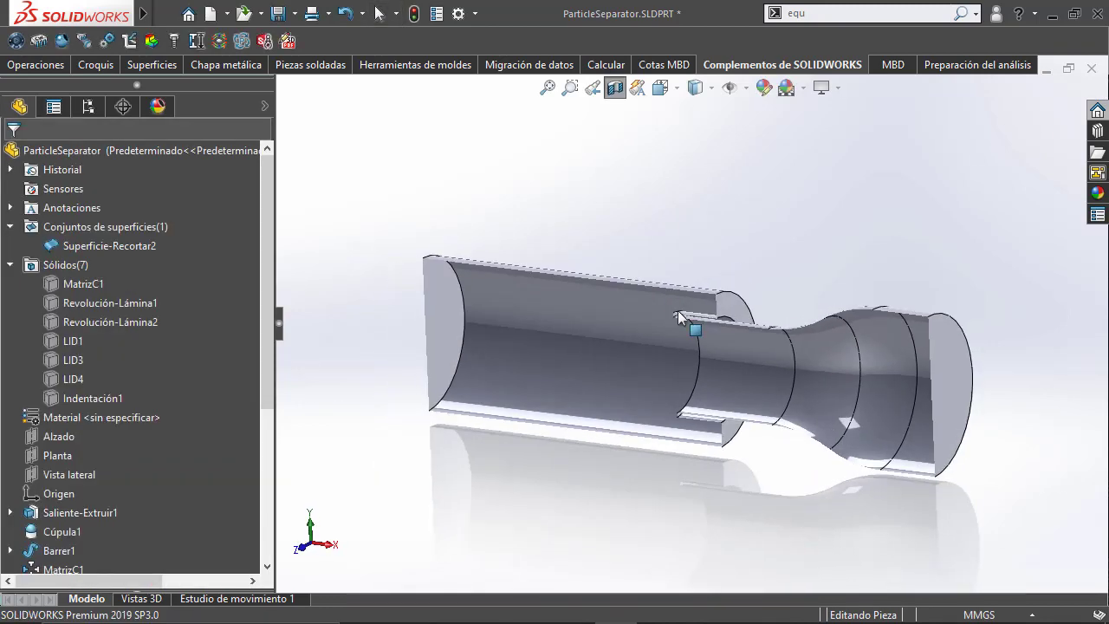
scroll(698, 335, down, 3)
scroll(701, 330, down, 1)
scroll(701, 329, up, 5)
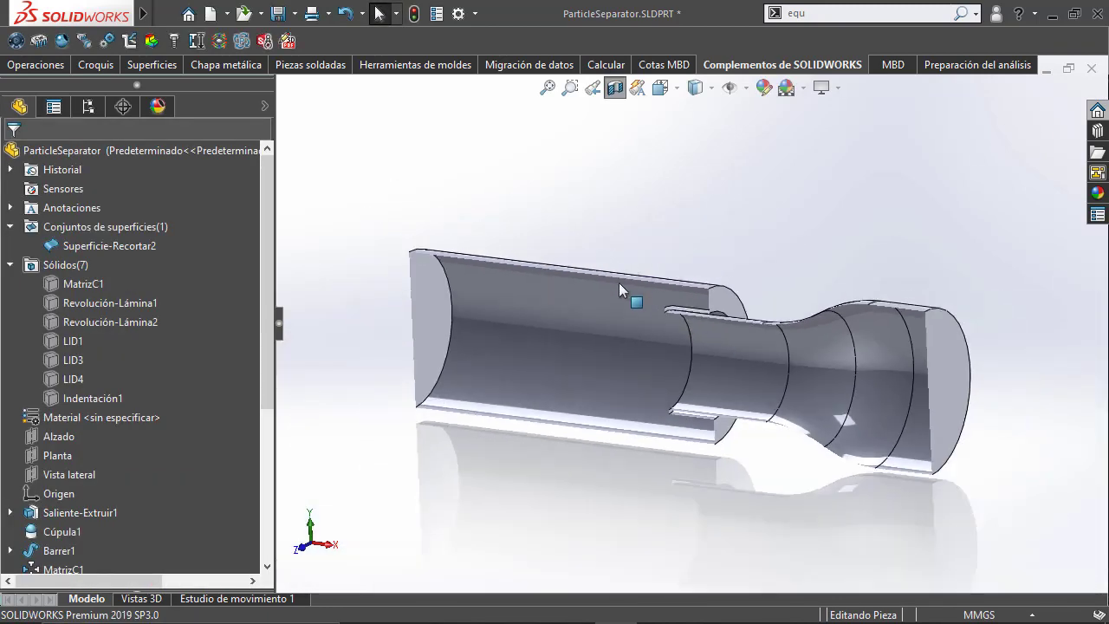
mouse_move(619, 282)
middle_down()
mouse_move(590, 301)
mouse_move(595, 122)
middle_up()
click(615, 88)
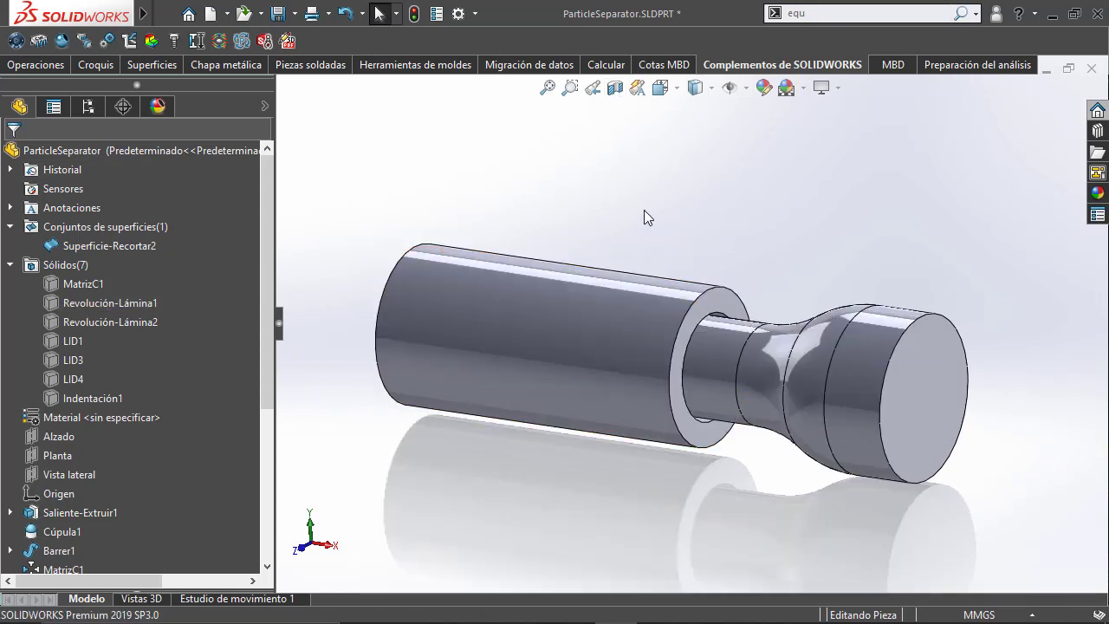
Step: Delete the seven solid bodies, MatrizC1 through Indentación1, with Eliminar/Conservar sólidos
click(82, 283)
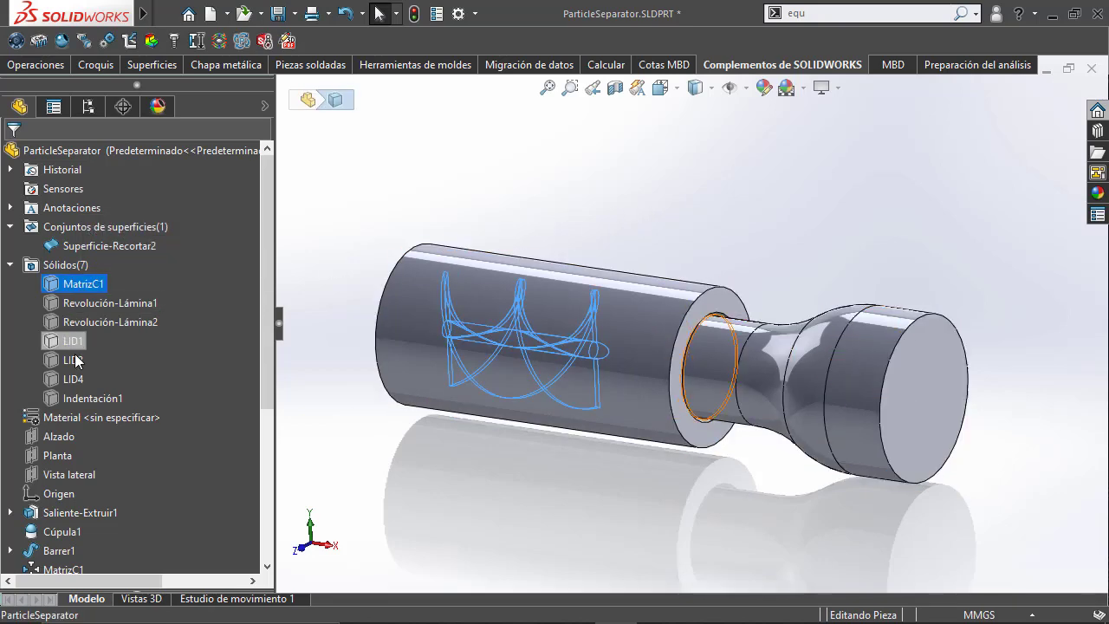
shift+click(81, 397)
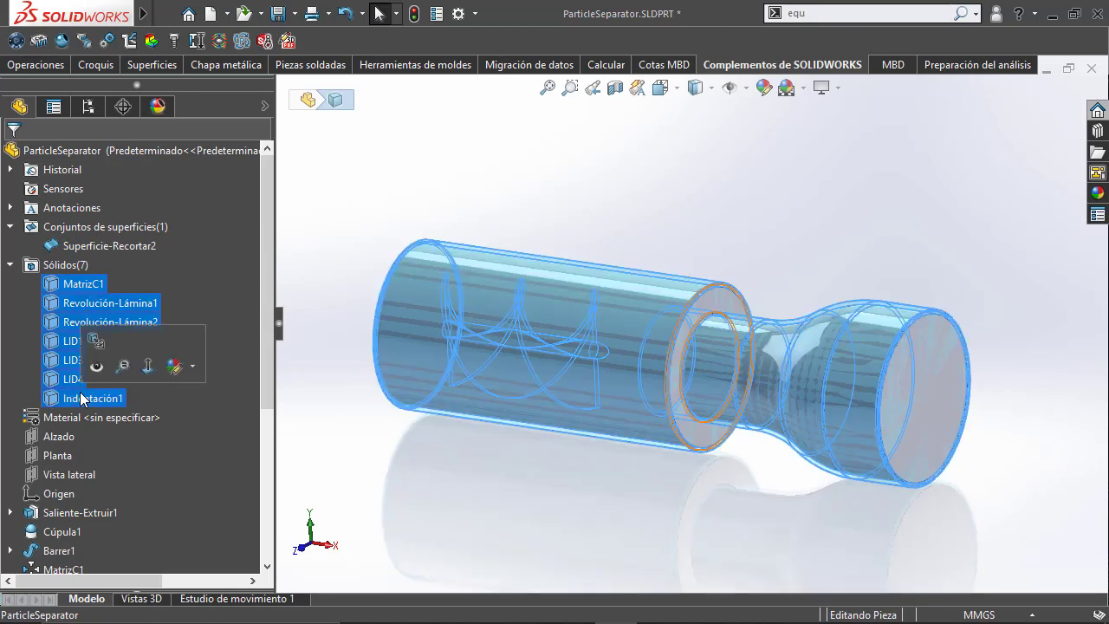
right_click(81, 398)
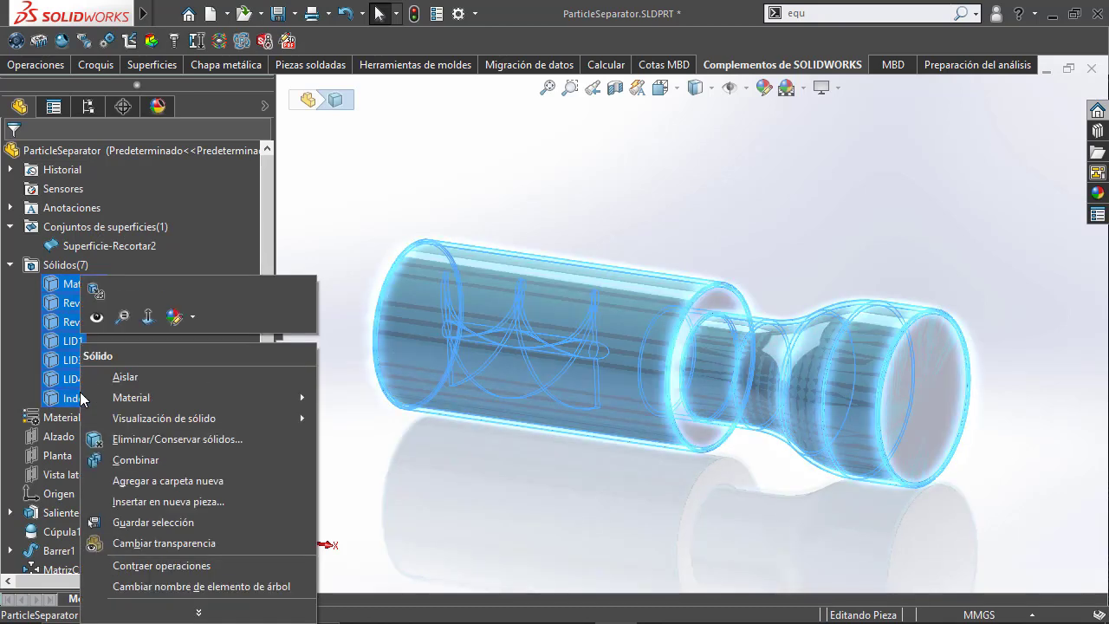
click(115, 442)
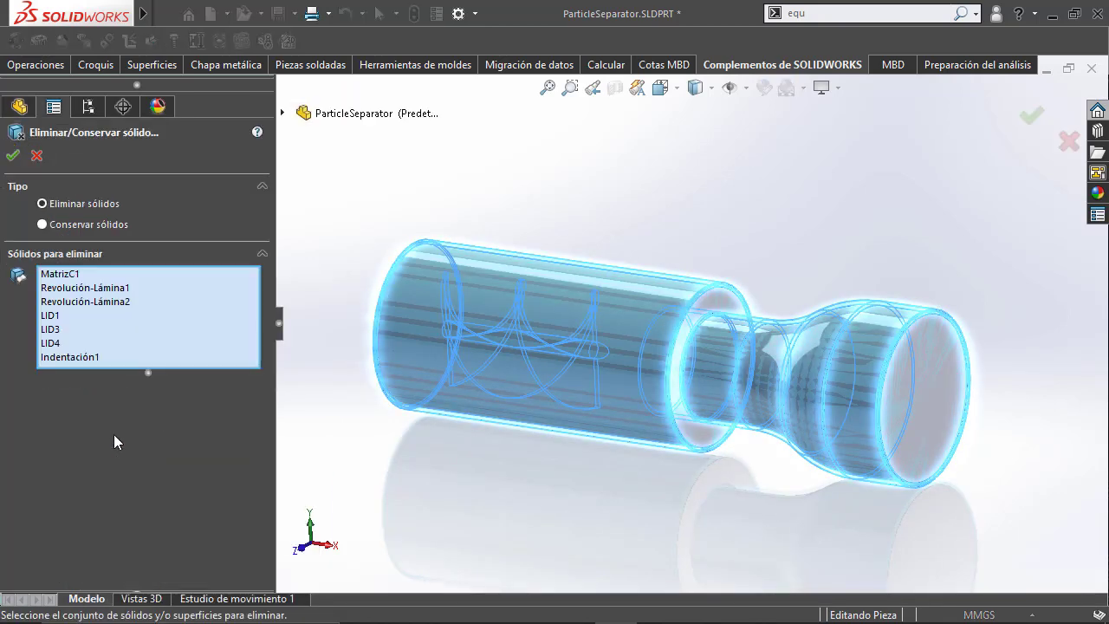
click(18, 152)
click(135, 247)
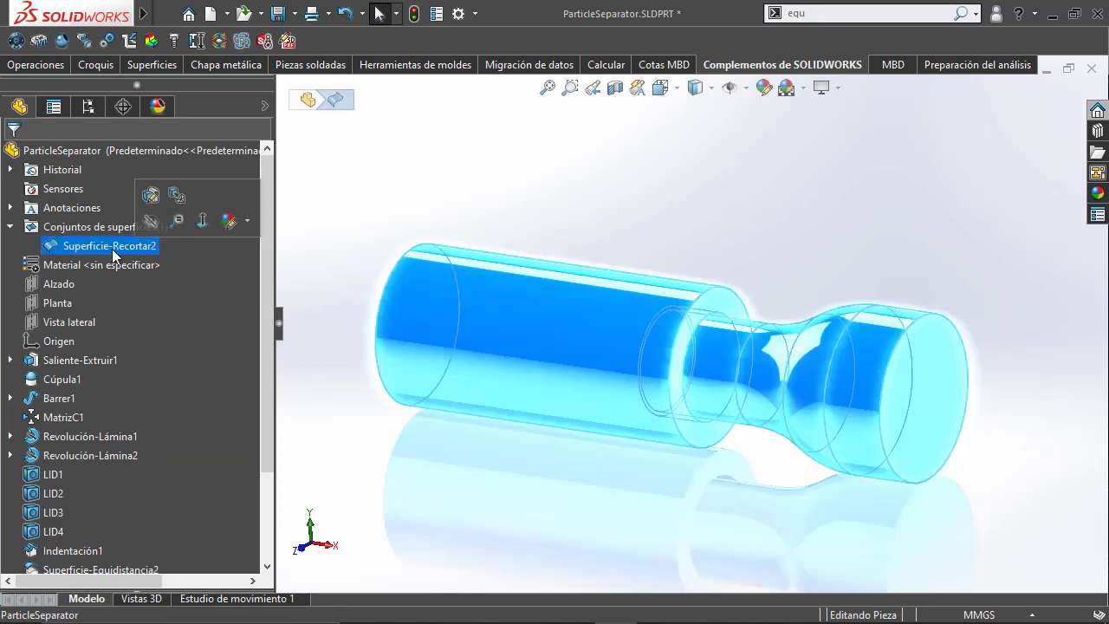
click(424, 204)
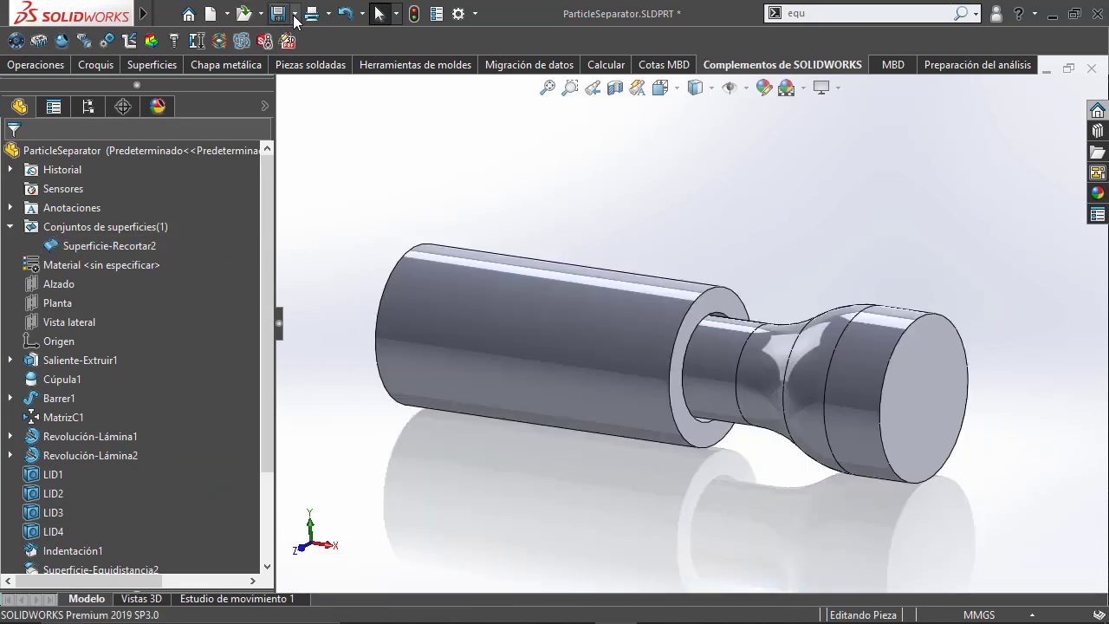
Step: Save a copy as Cavidad_Particle.STEP in STEP AP214 format
click(296, 14)
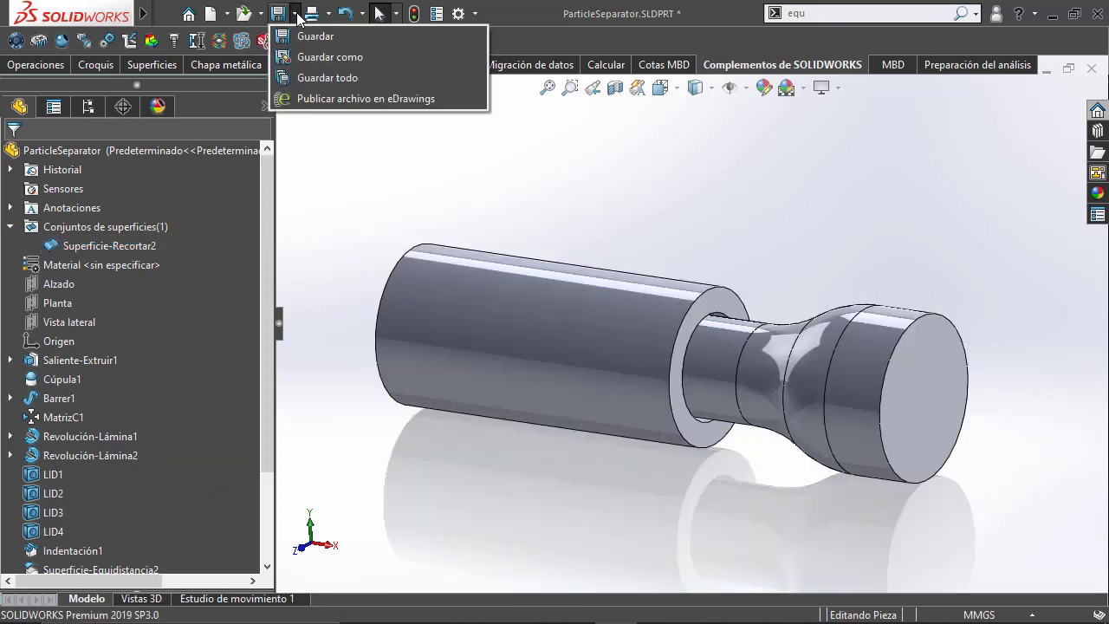
click(317, 56)
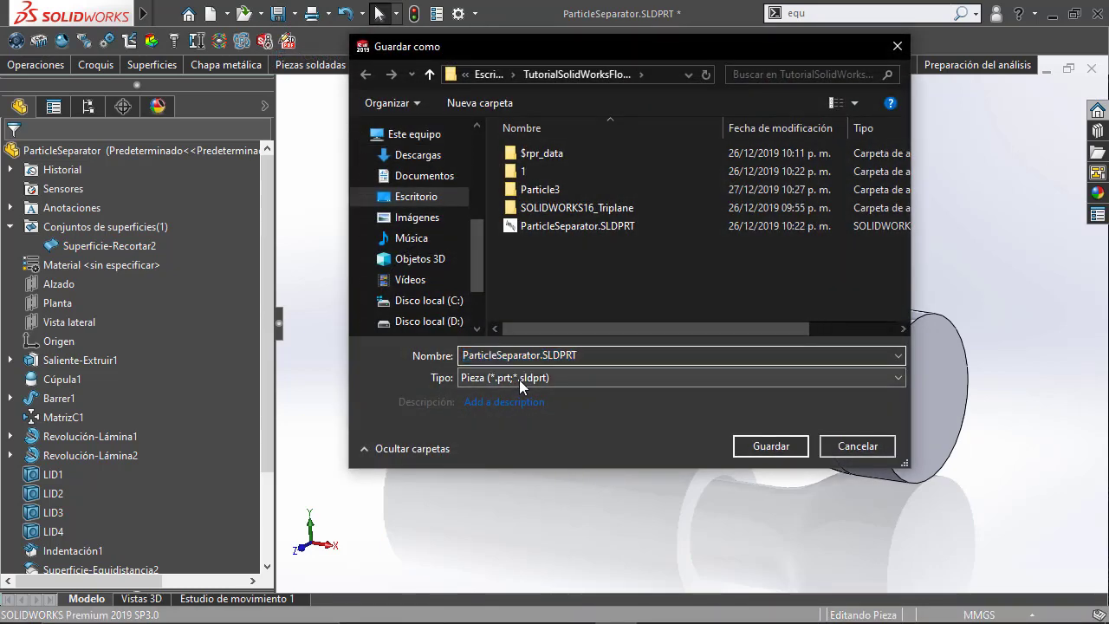
click(519, 380)
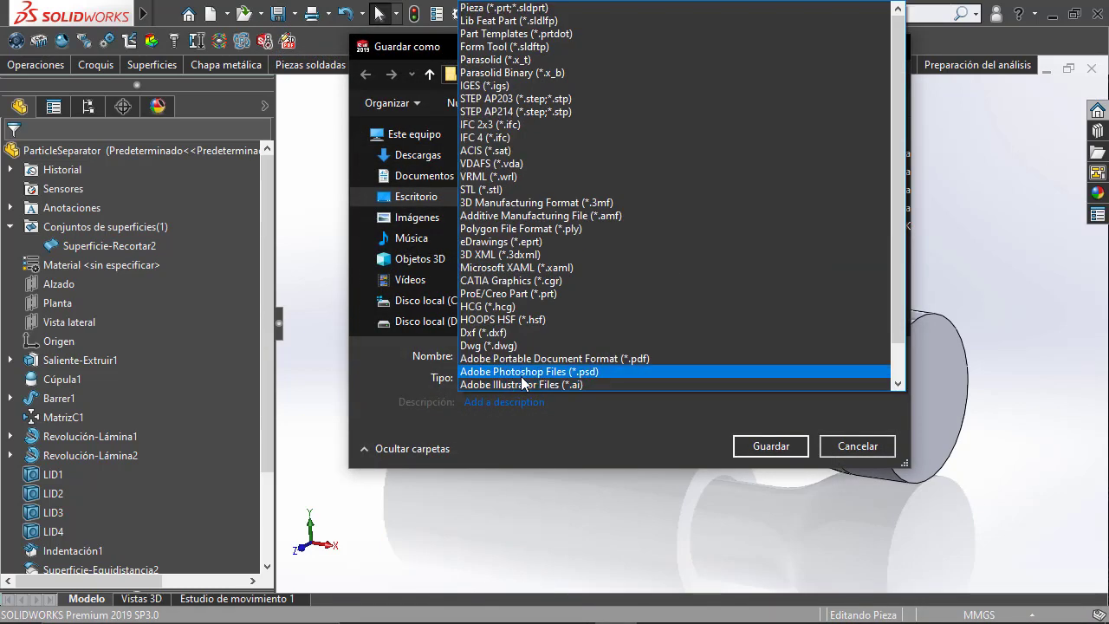
click(488, 112)
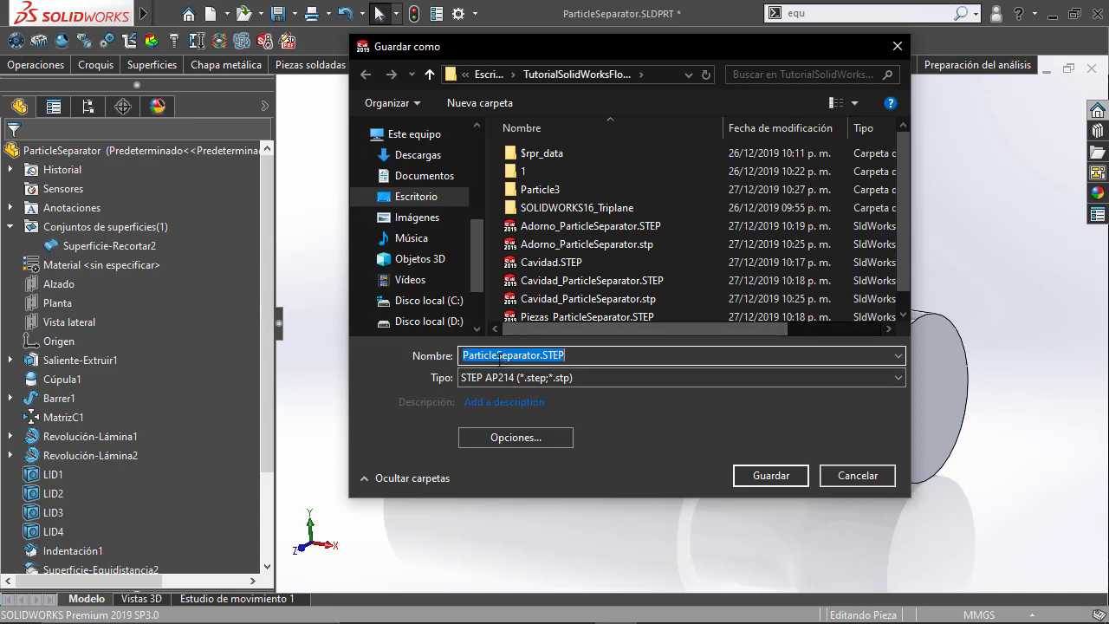
click(477, 356)
text(C)
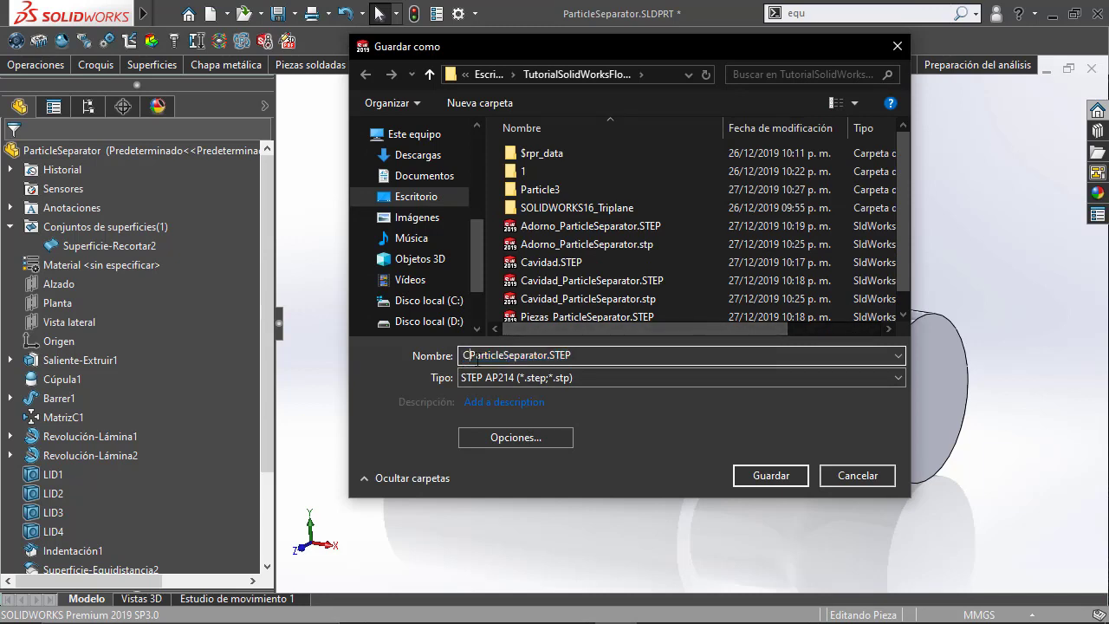
text(avidad)
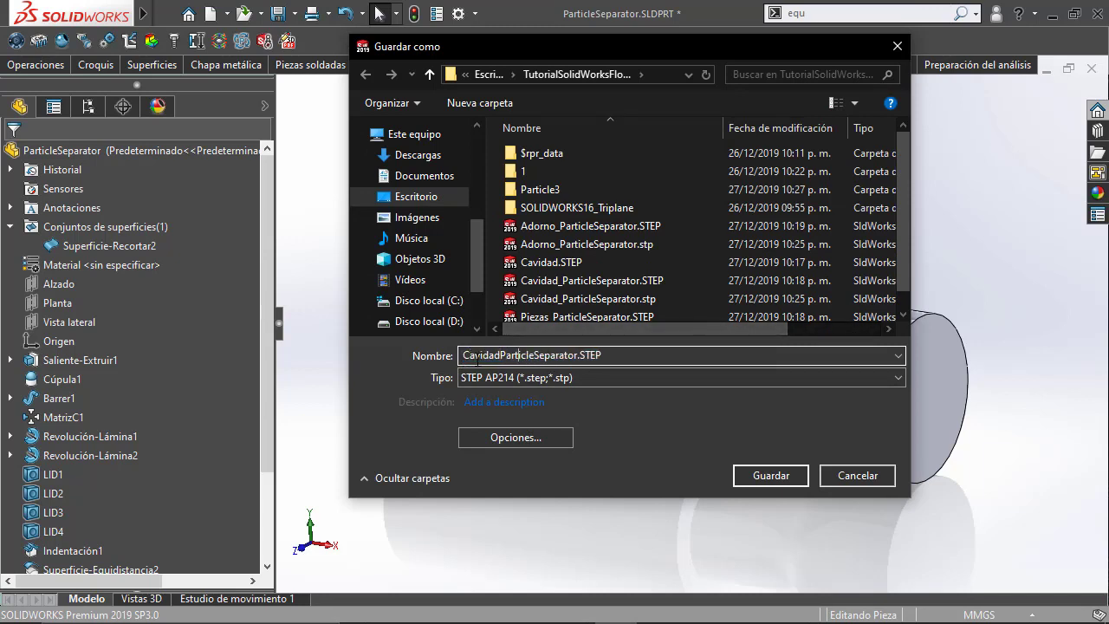
key(Delete)
key(Delete)
key(Delete)
key(Left)
key(Left)
key(Left)
text(_)
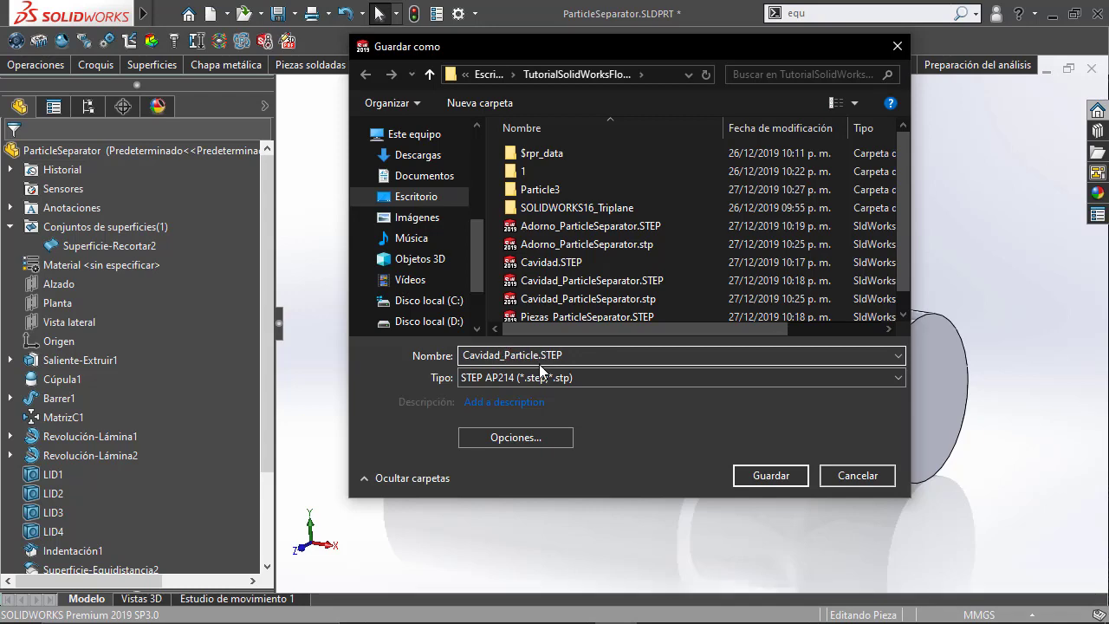
click(774, 474)
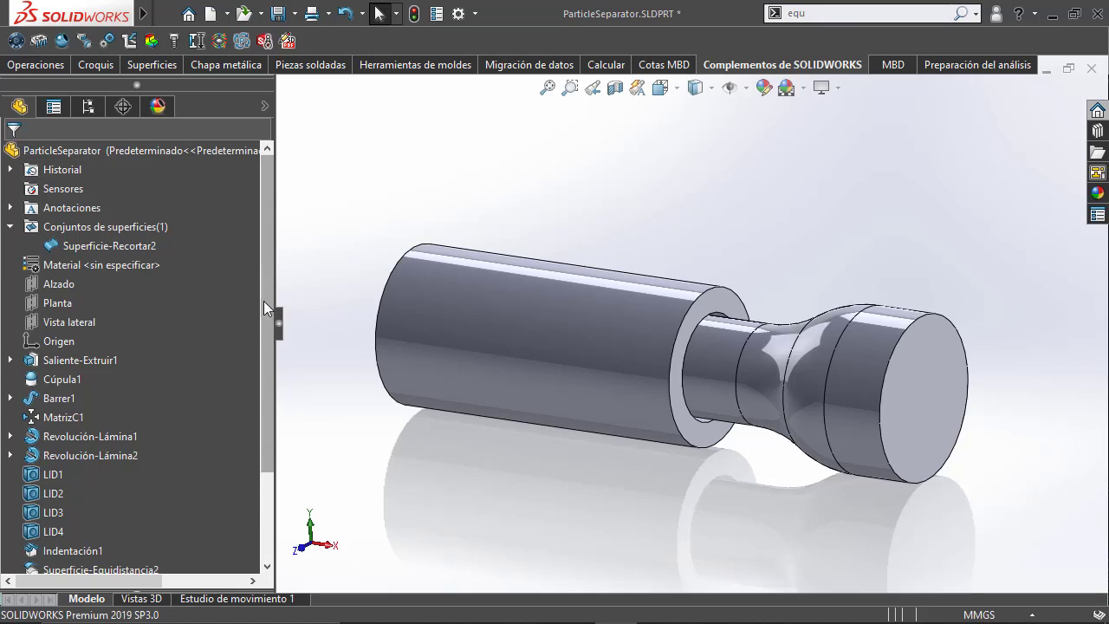
Step: Suppress Sólido-Eliminar/Conservar 6 to bring the solid bodies back
drag(263, 307, 257, 397)
click(123, 552)
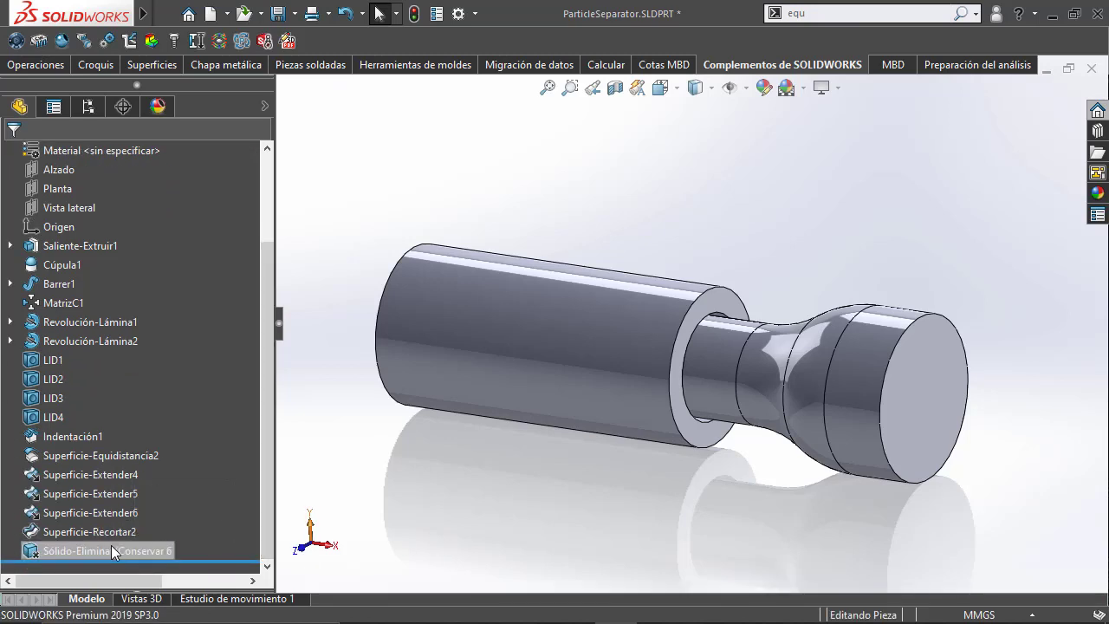
click(104, 550)
click(153, 506)
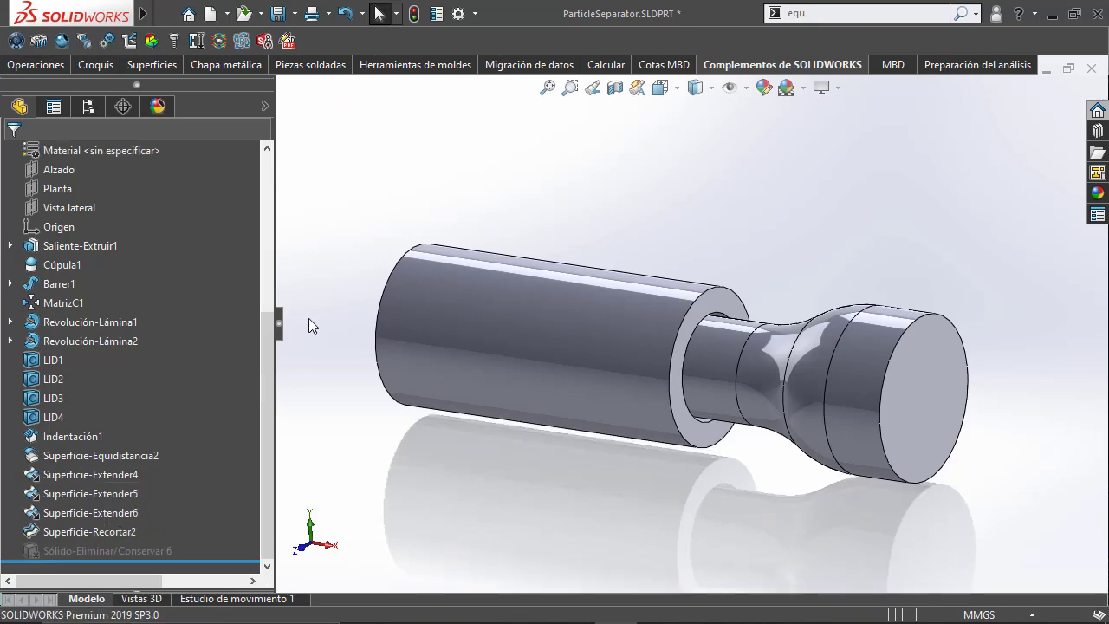
Step: Delete the Superficie-Recortar2 surface body with Eliminar/Conservar sólido
drag(259, 333, 248, 173)
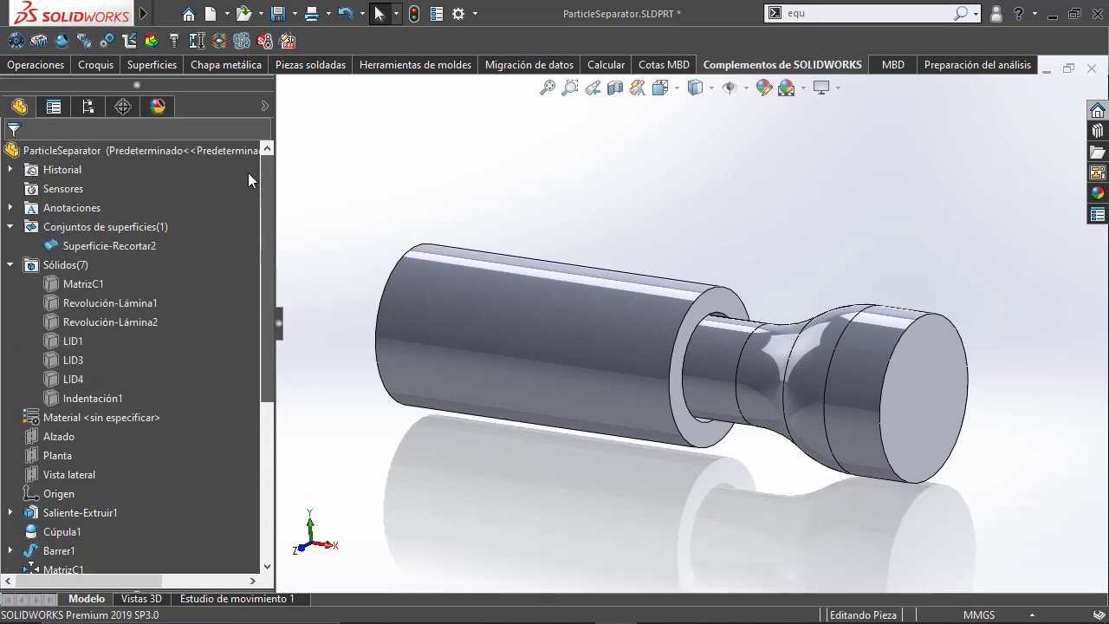
click(121, 247)
click(122, 248)
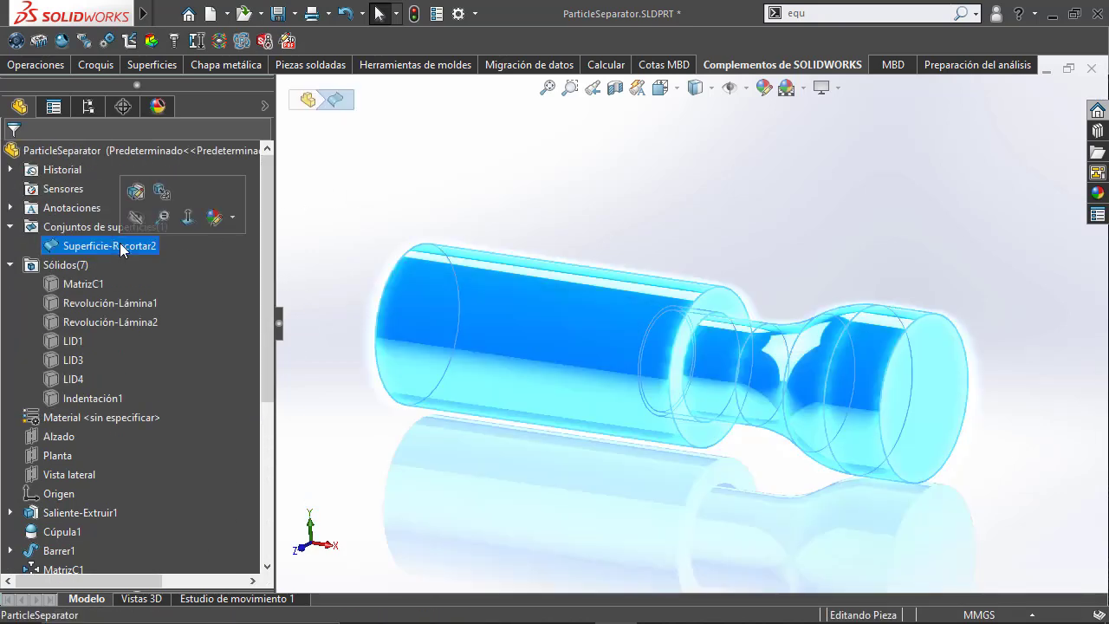
right_click(122, 250)
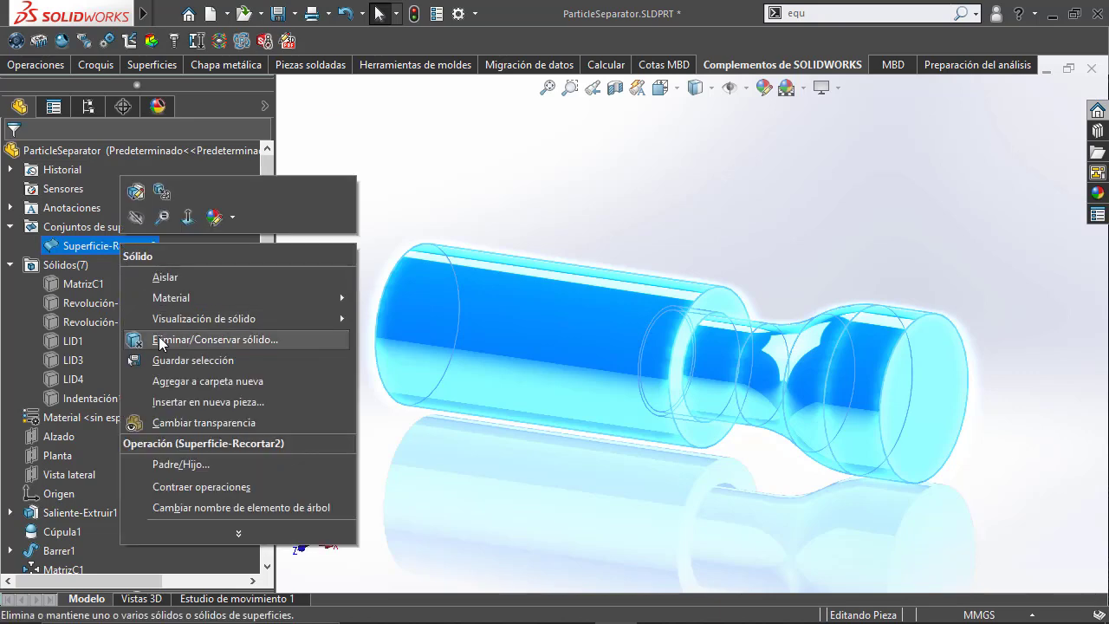
click(160, 339)
click(13, 155)
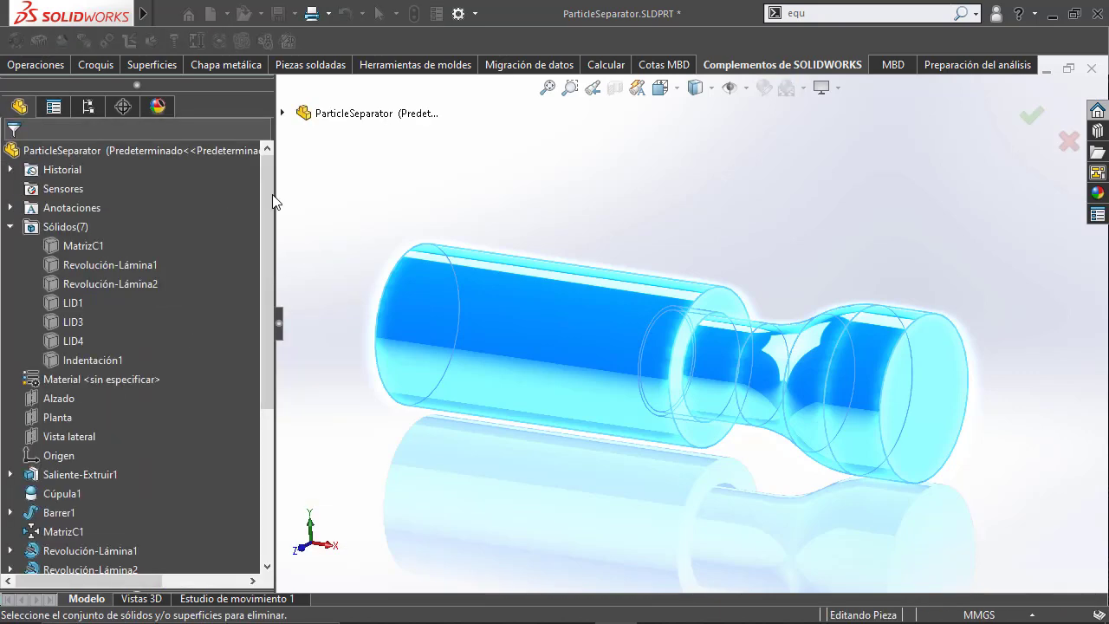
Step: Delete the six bodies from Revolución-Lámina1 through Indentación1, keeping only MatrizC1, then open Save As
click(87, 246)
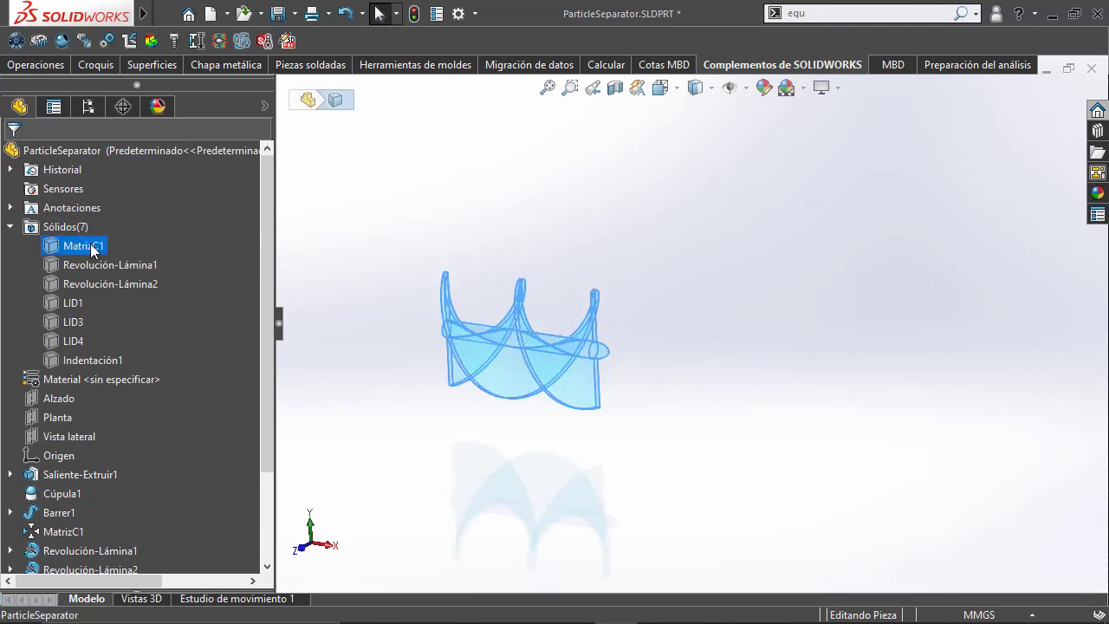
click(80, 264)
shift+click(77, 360)
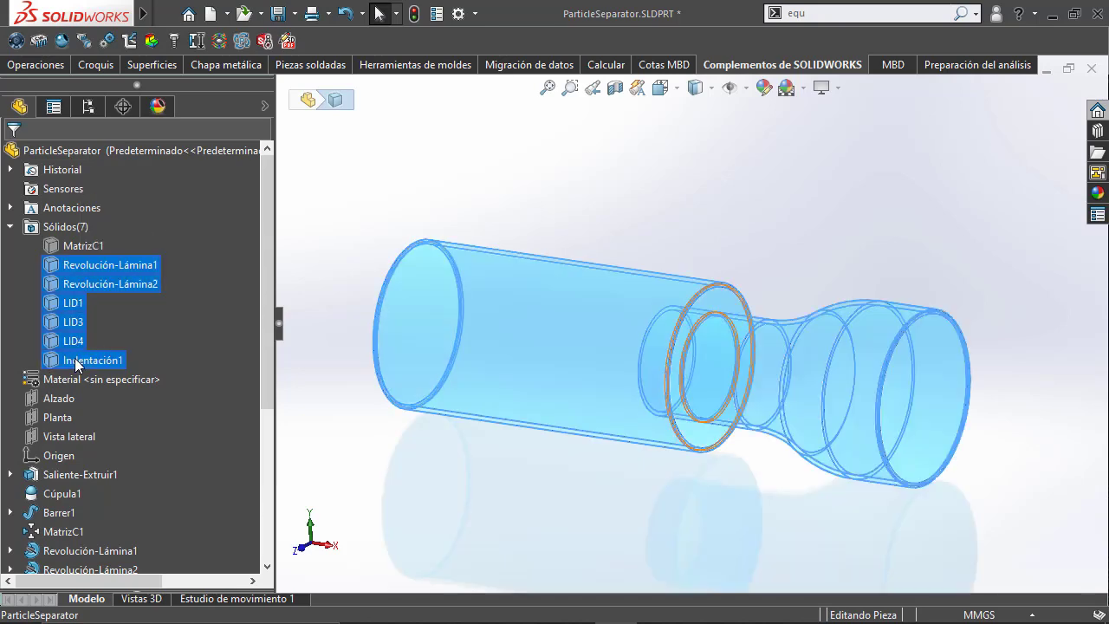
right_click(76, 364)
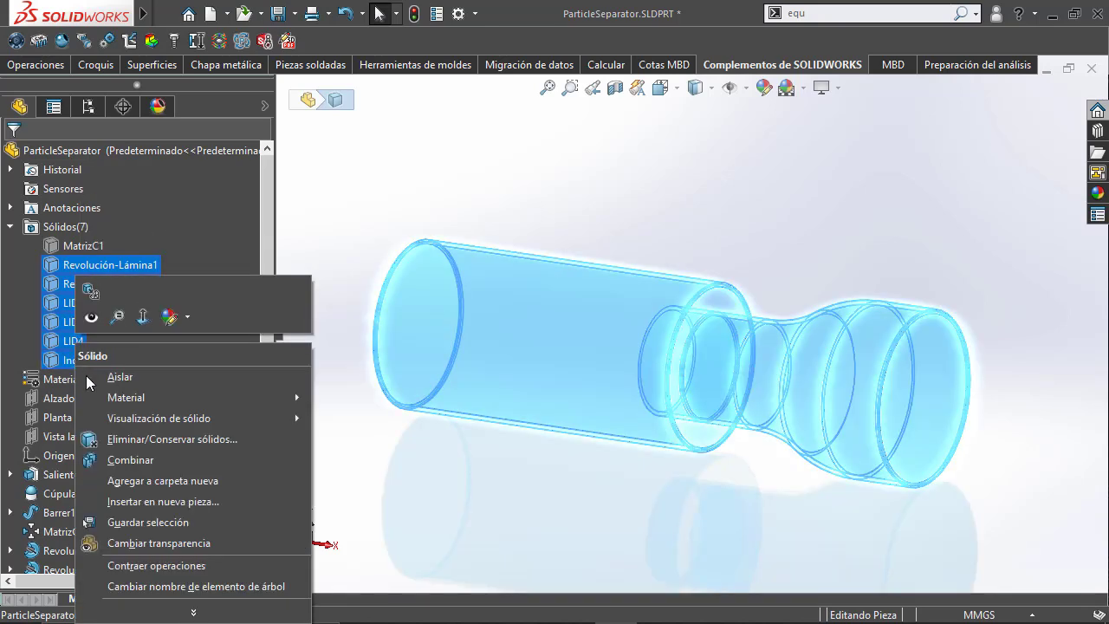
click(117, 440)
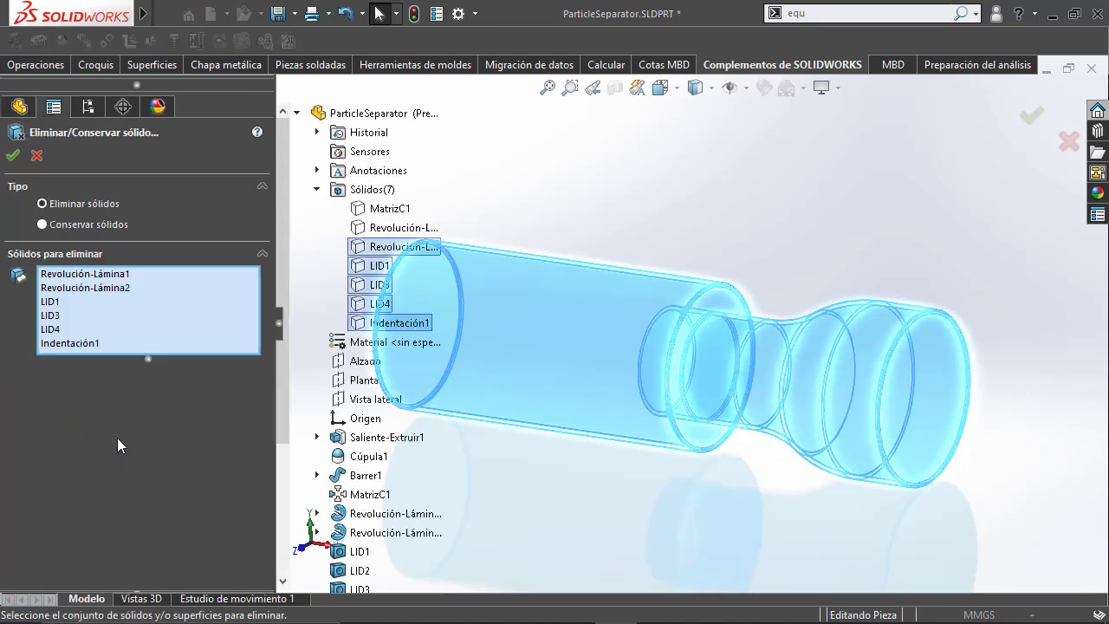
click(12, 153)
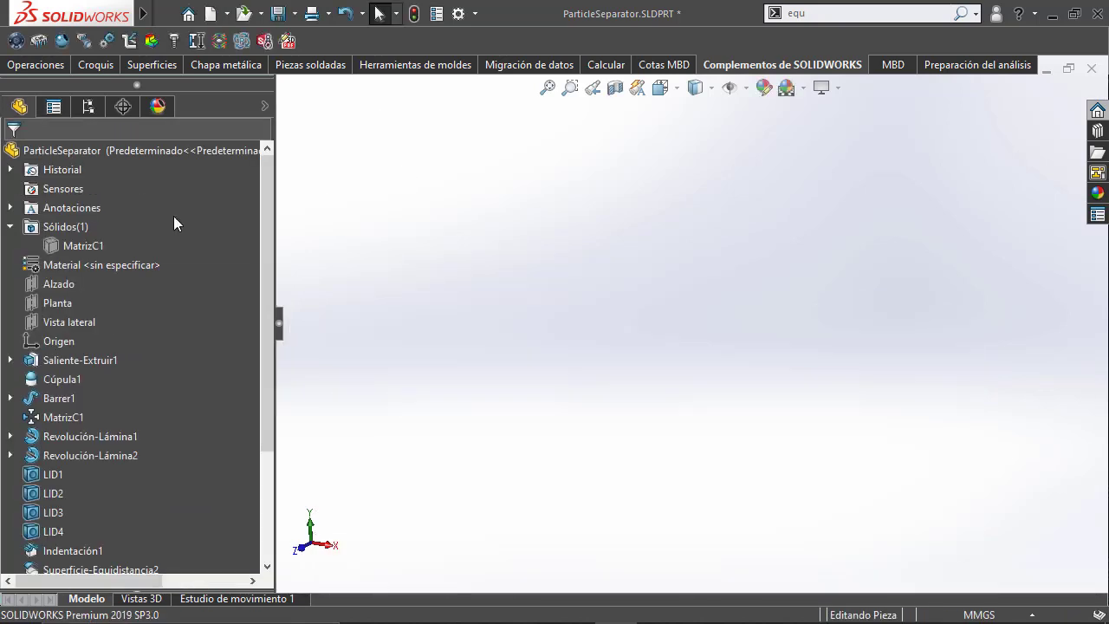
click(74, 243)
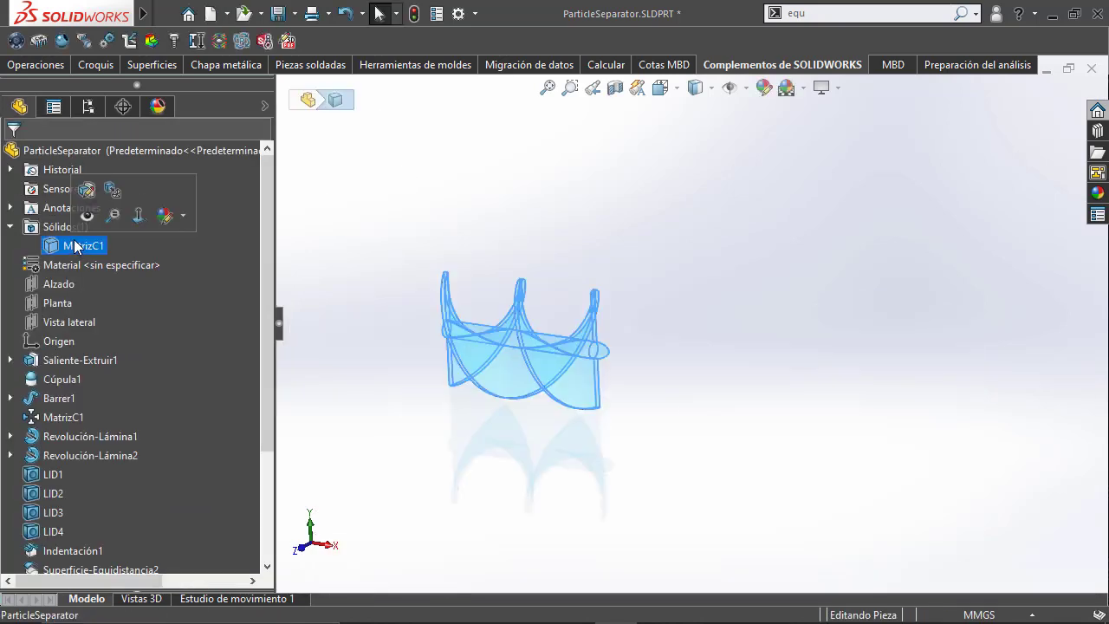
click(413, 255)
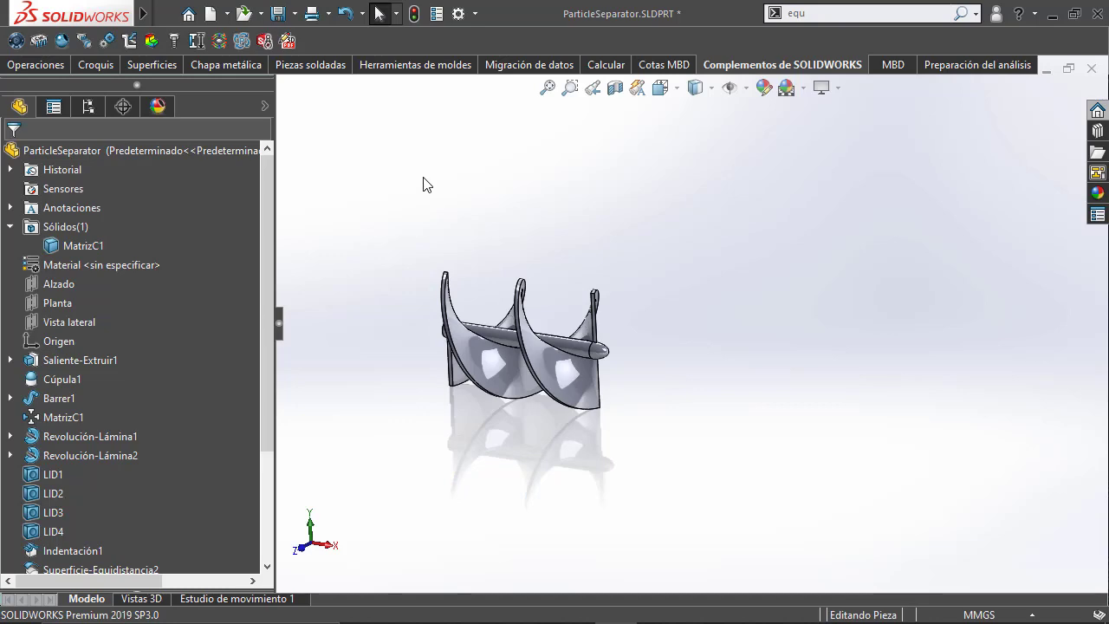
click(295, 14)
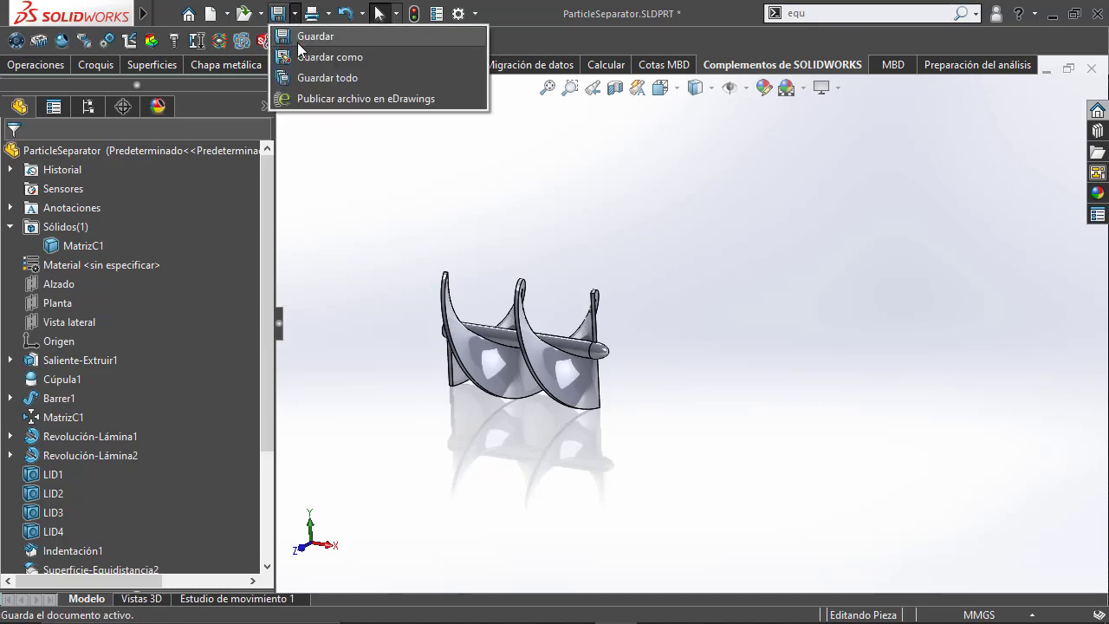
click(301, 57)
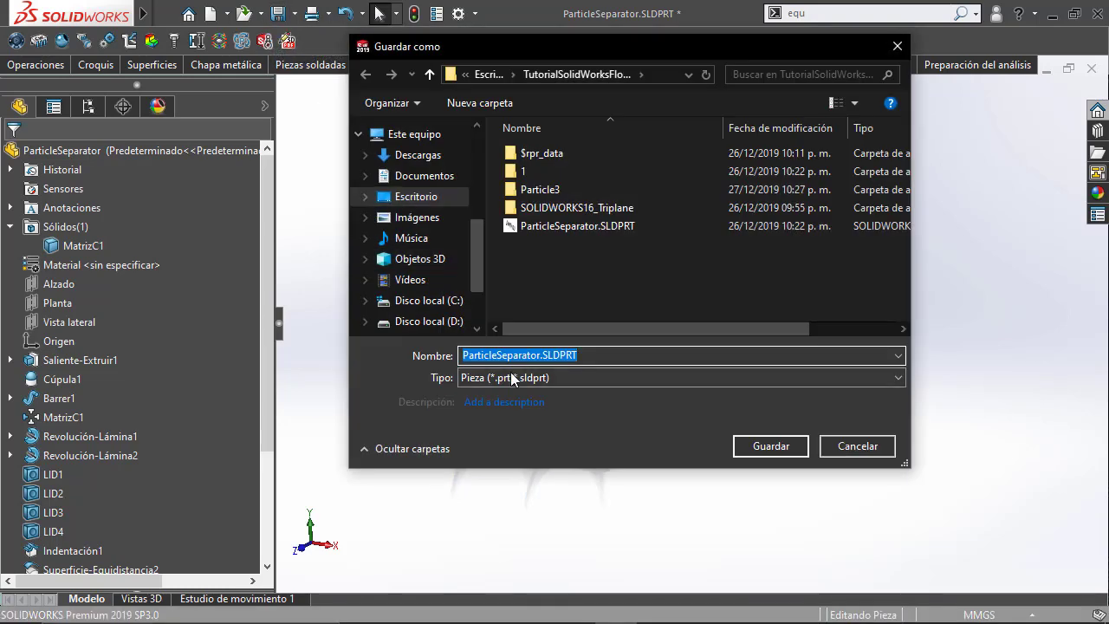
Step: Export the MatrizC1 helical blade as Helice_Particle.STEP in STEP AP214 format
click(512, 375)
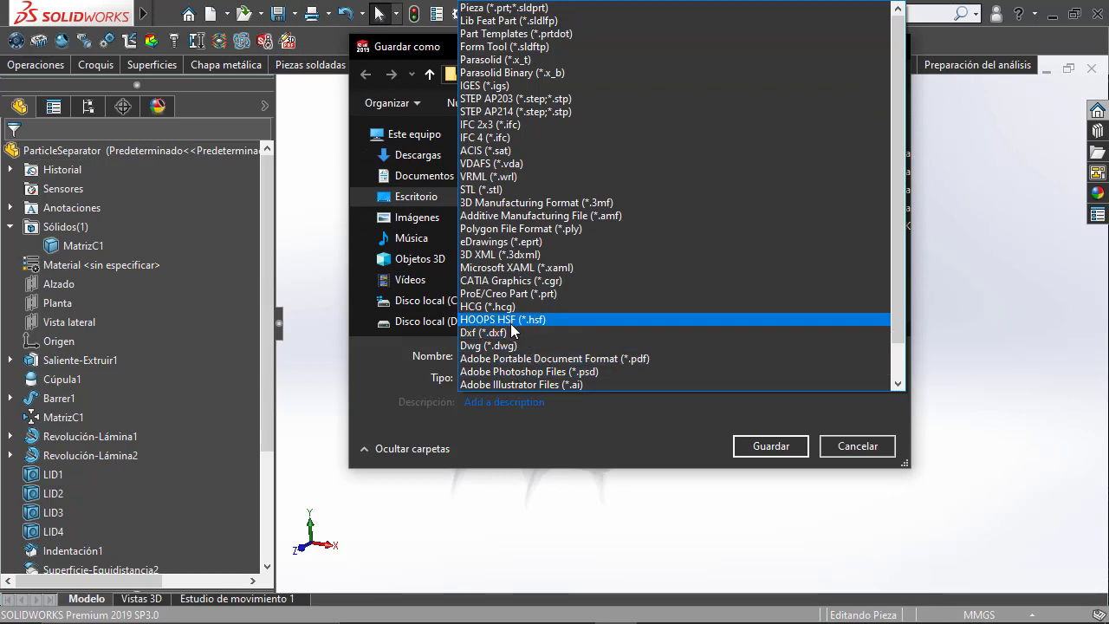
click(502, 112)
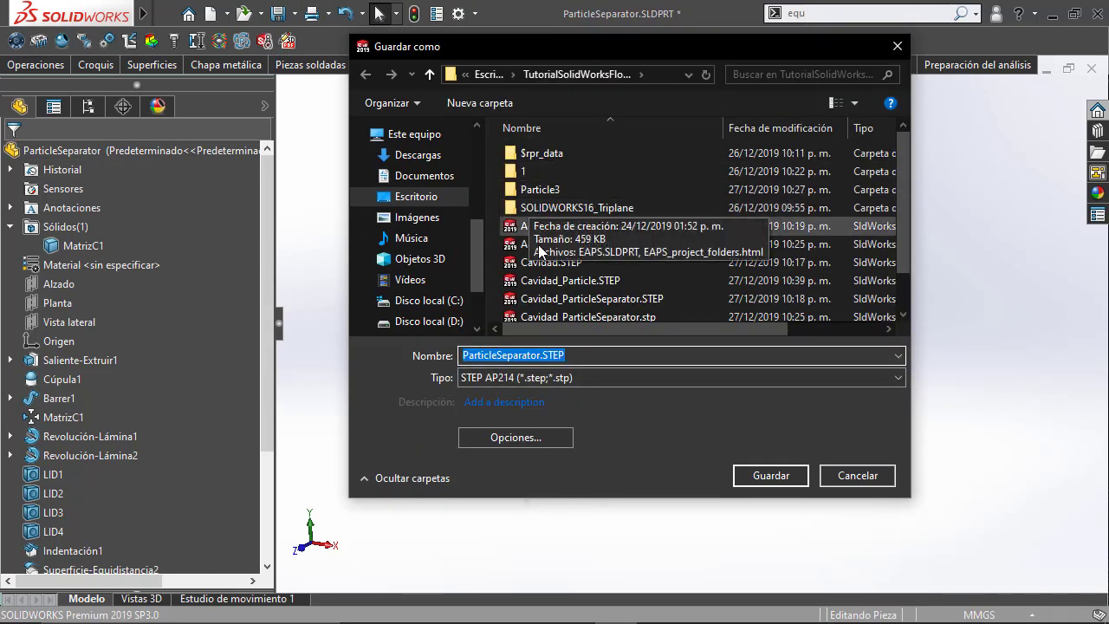
click(550, 282)
double_click(502, 357)
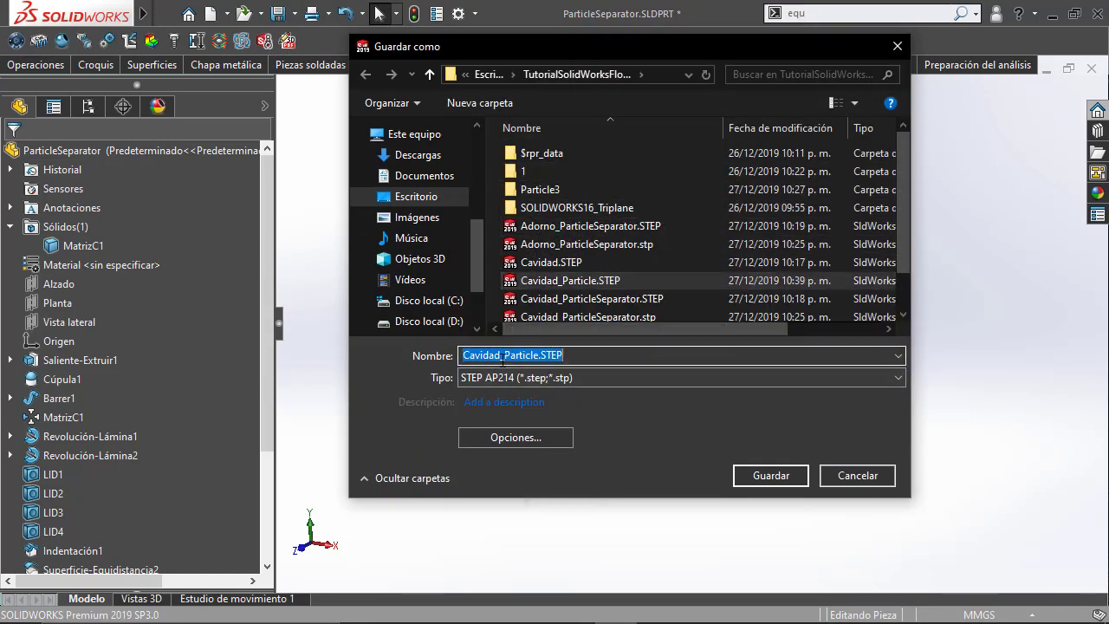
click(500, 355)
key(BackSpace)
key(BackSpace)
key(BackSpace)
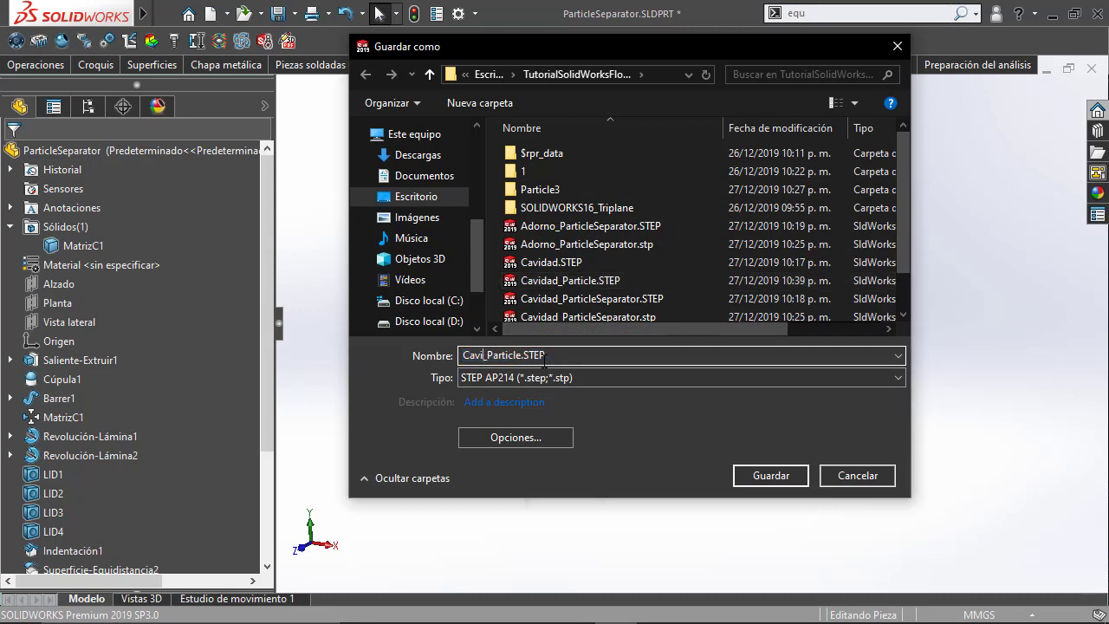
key(BackSpace)
key(BackSpace)
key(BackSpace)
text(Helice)
click(758, 475)
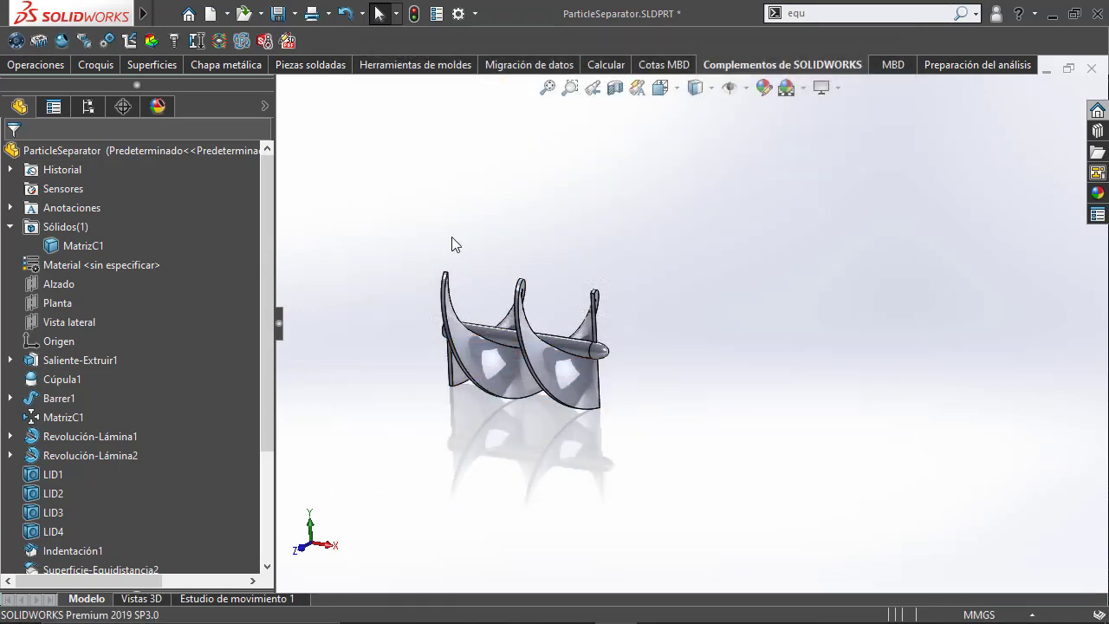
Step: Suppress Sólido-Eliminar/Conservar 7 and 8 to restore the deleted bodies
drag(267, 296, 217, 433)
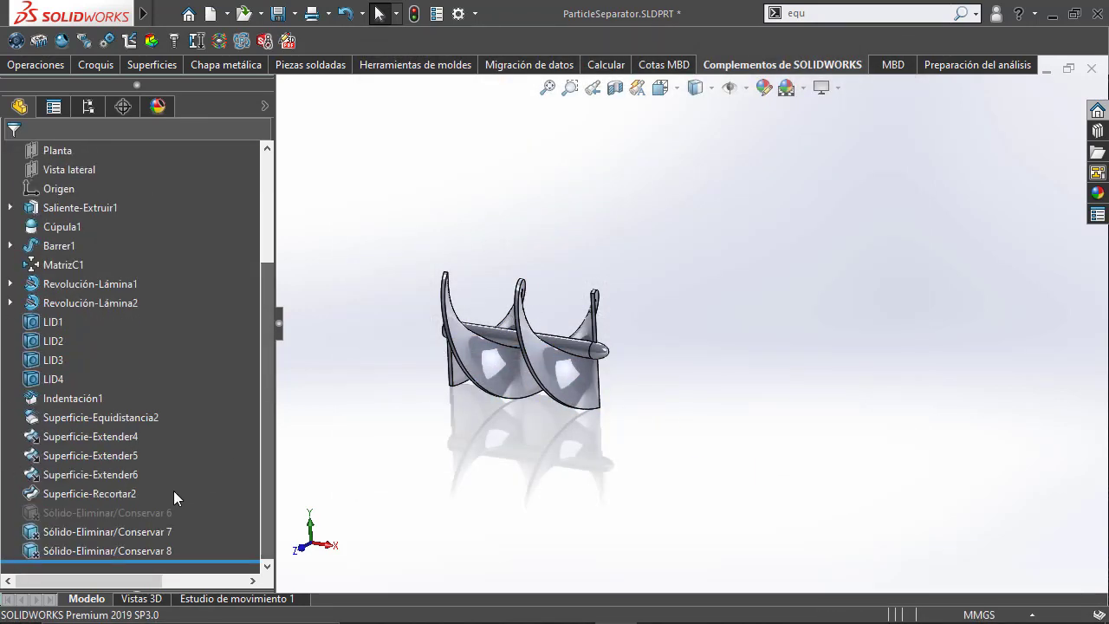
click(120, 532)
ctrl+click(111, 549)
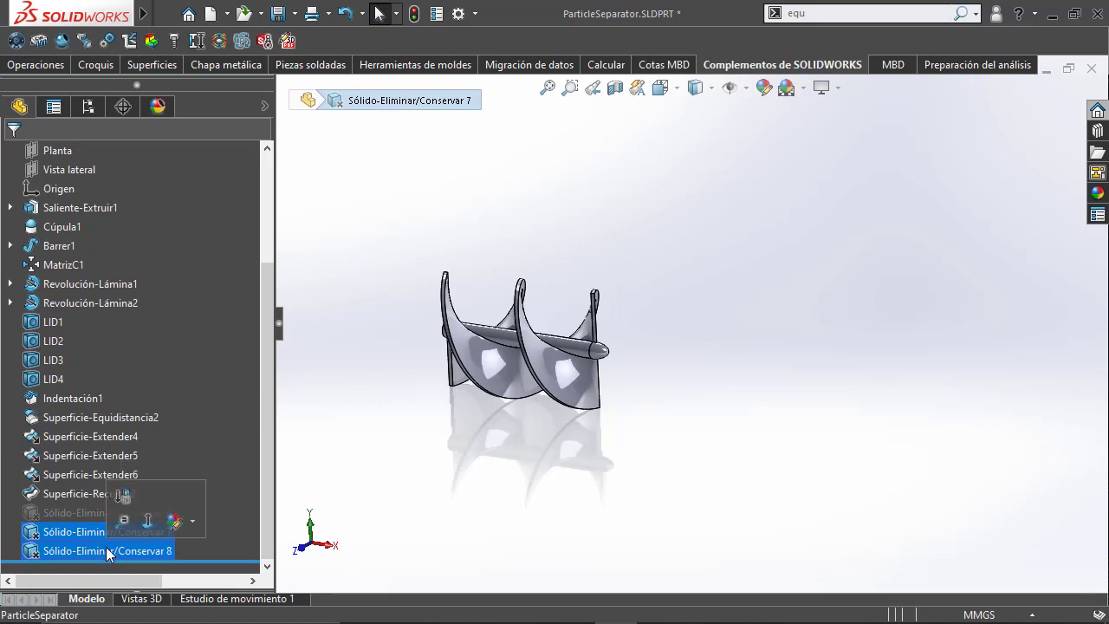
click(122, 499)
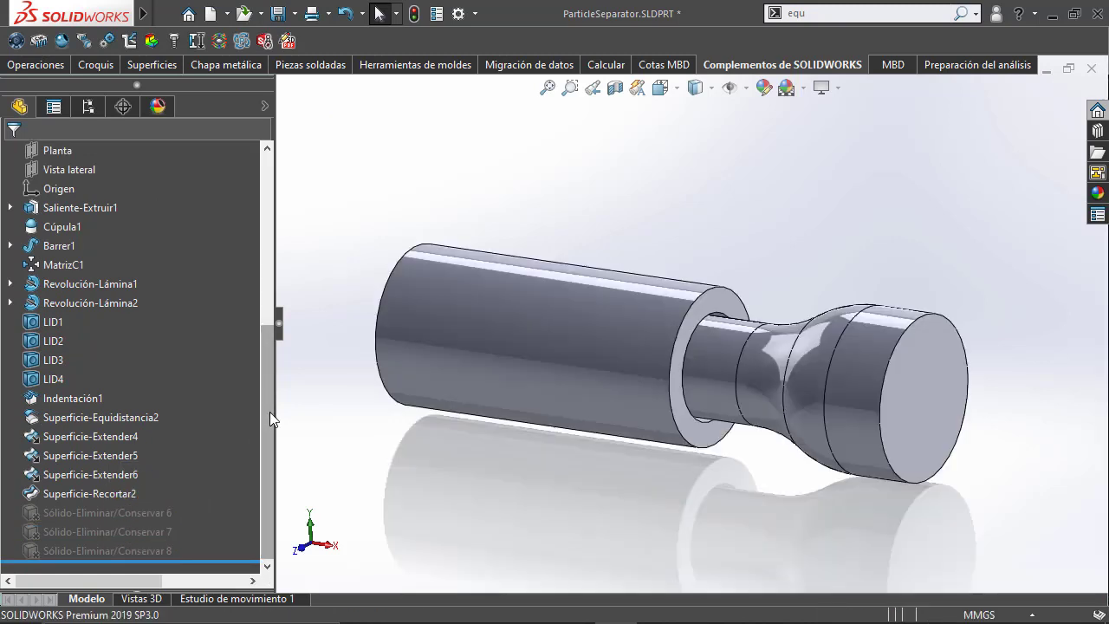
Step: Delete MatrizC1, LID1, LID3, LID4, Indentación1 and Superficie-Recortar2, keeping both Revolución-Lámina bodies
mouse_move(270, 407)
mouse_down()
mouse_move(257, 271)
mouse_move(216, 236)
mouse_up()
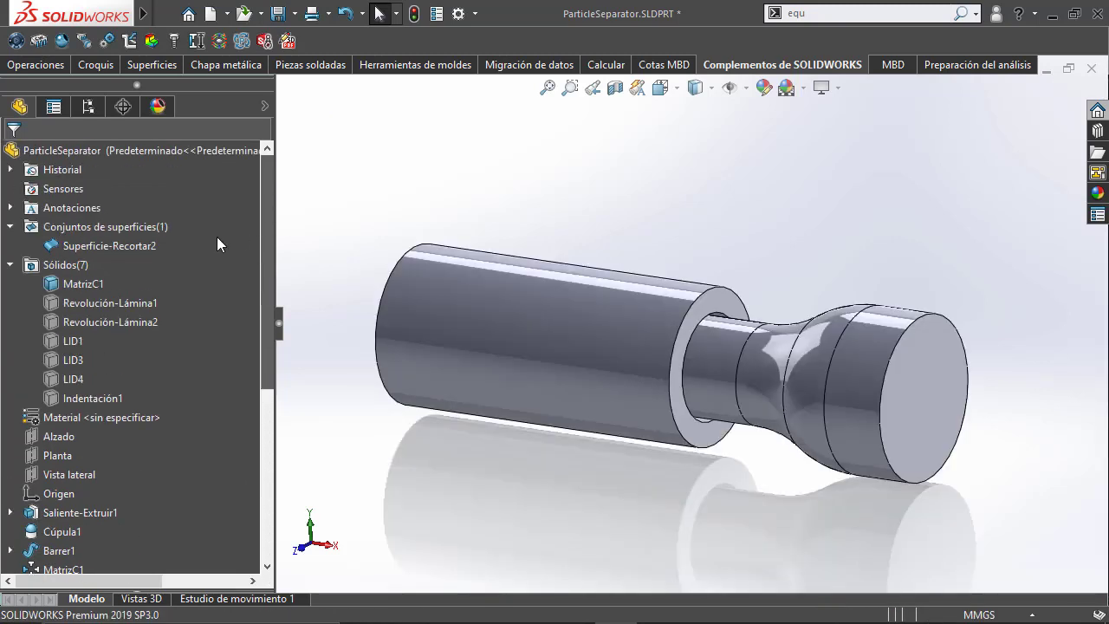
click(86, 284)
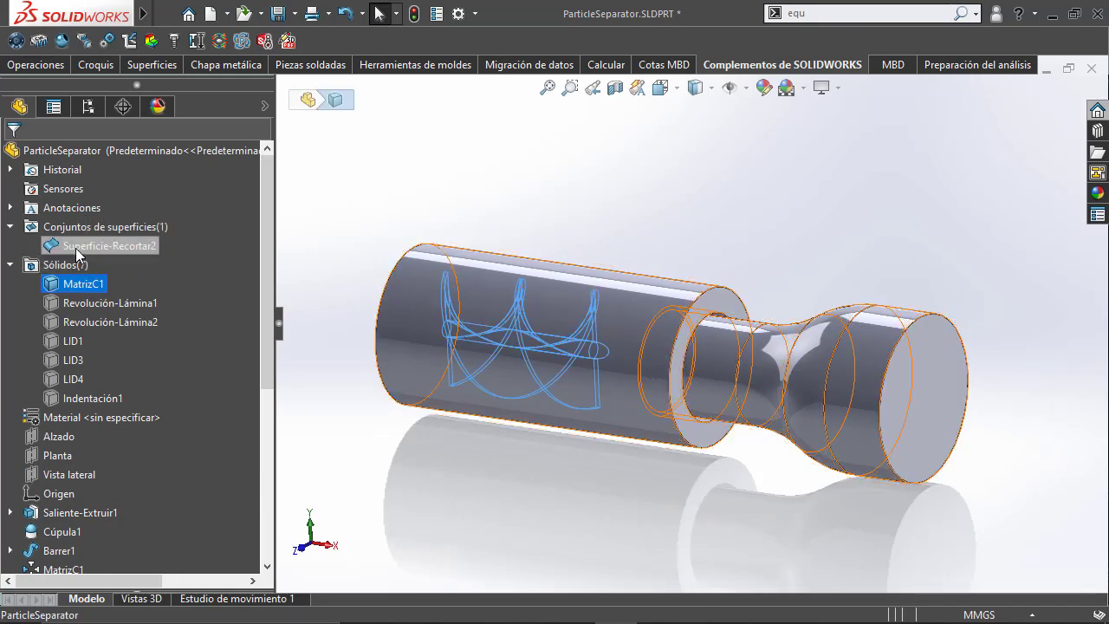
click(73, 303)
click(78, 321)
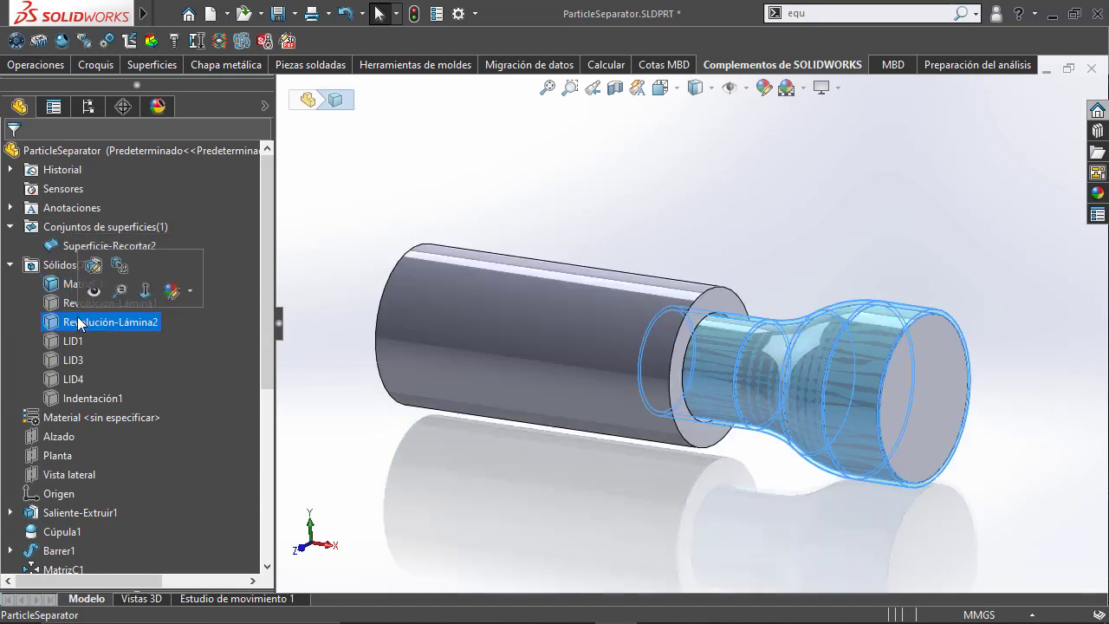
click(73, 342)
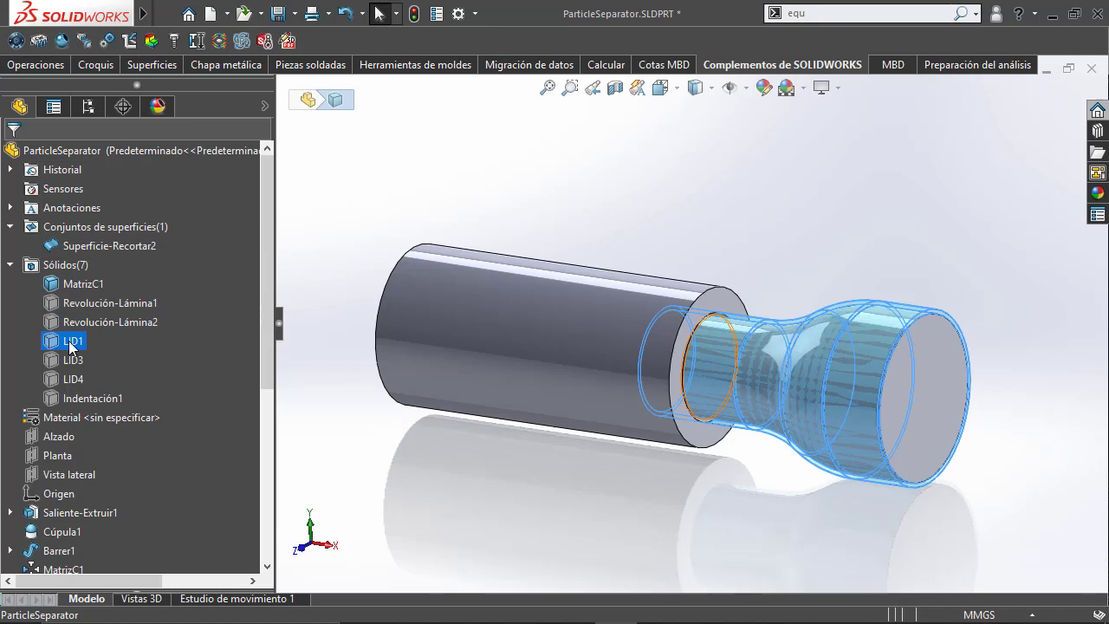
shift+click(66, 399)
ctrl+click(76, 284)
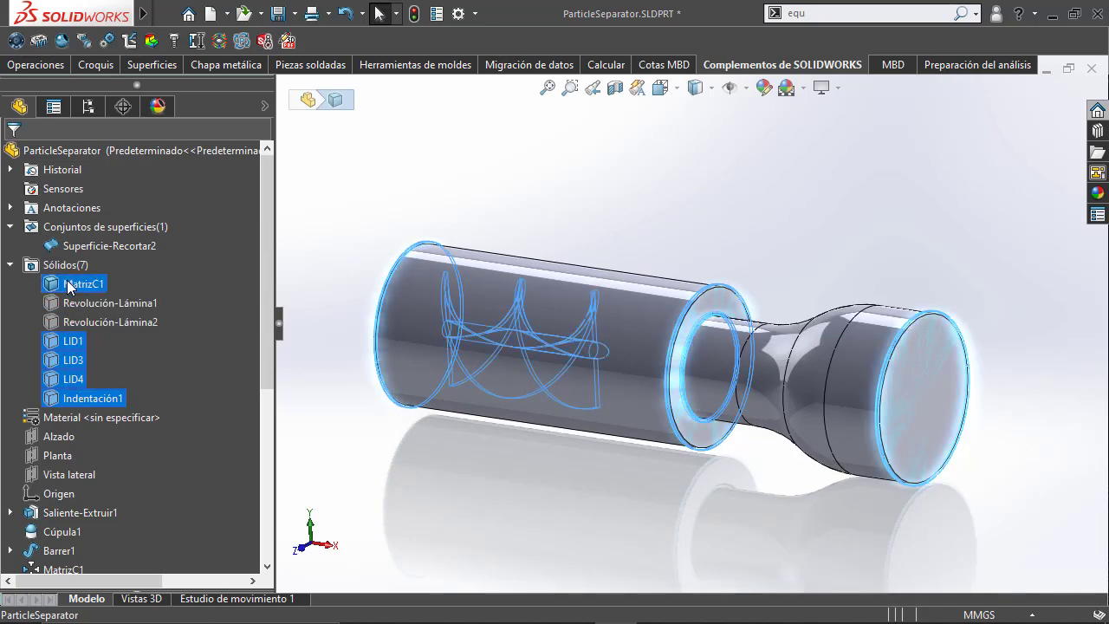
ctrl+click(69, 247)
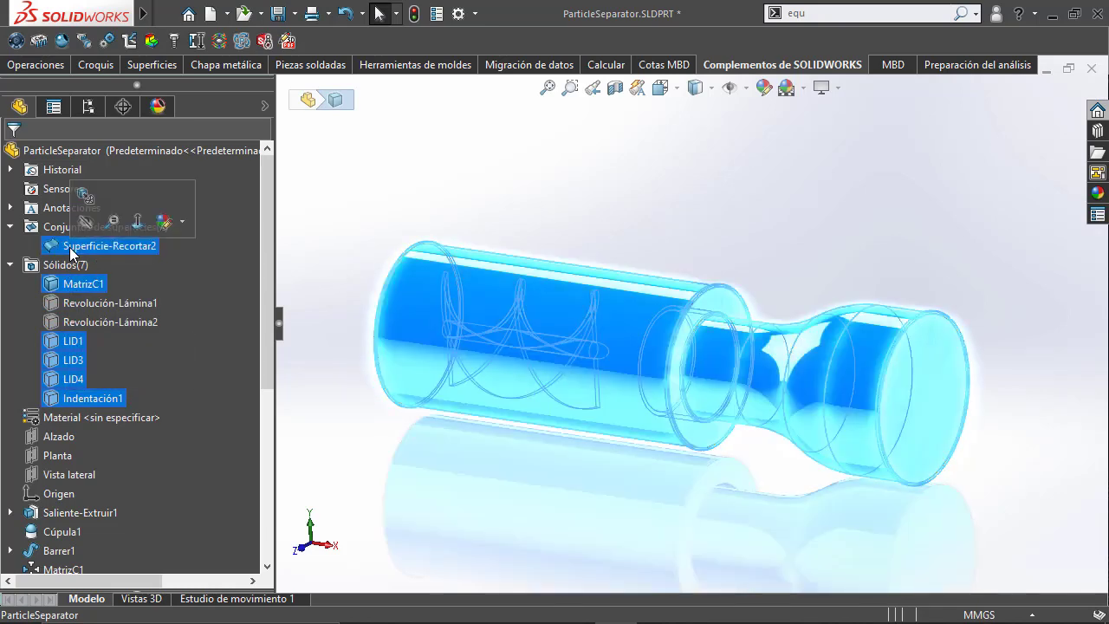
right_click(69, 247)
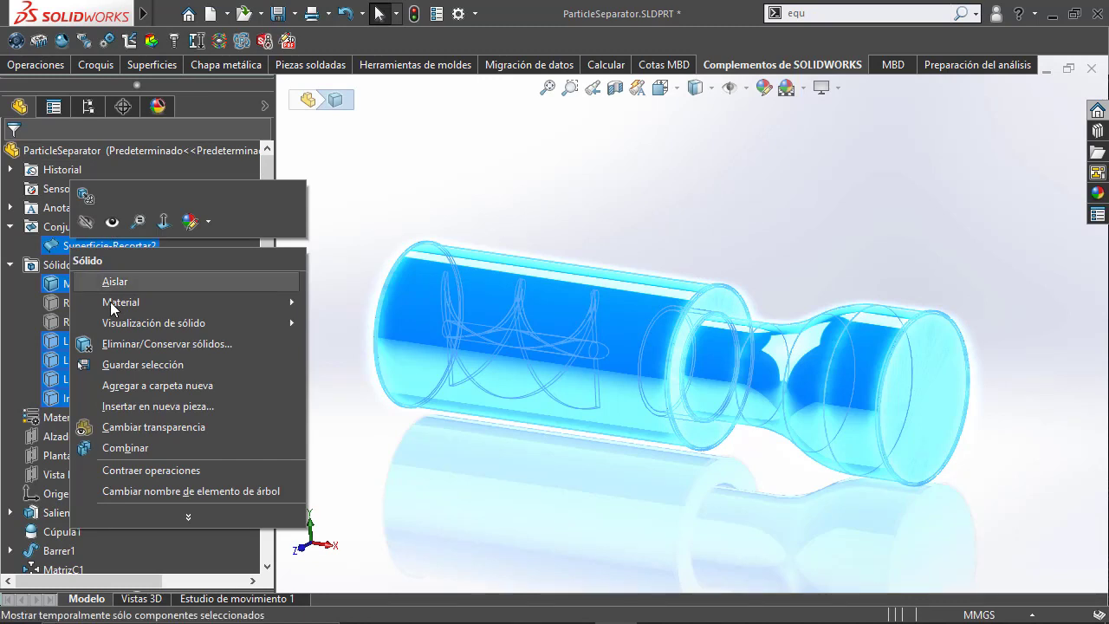
click(119, 344)
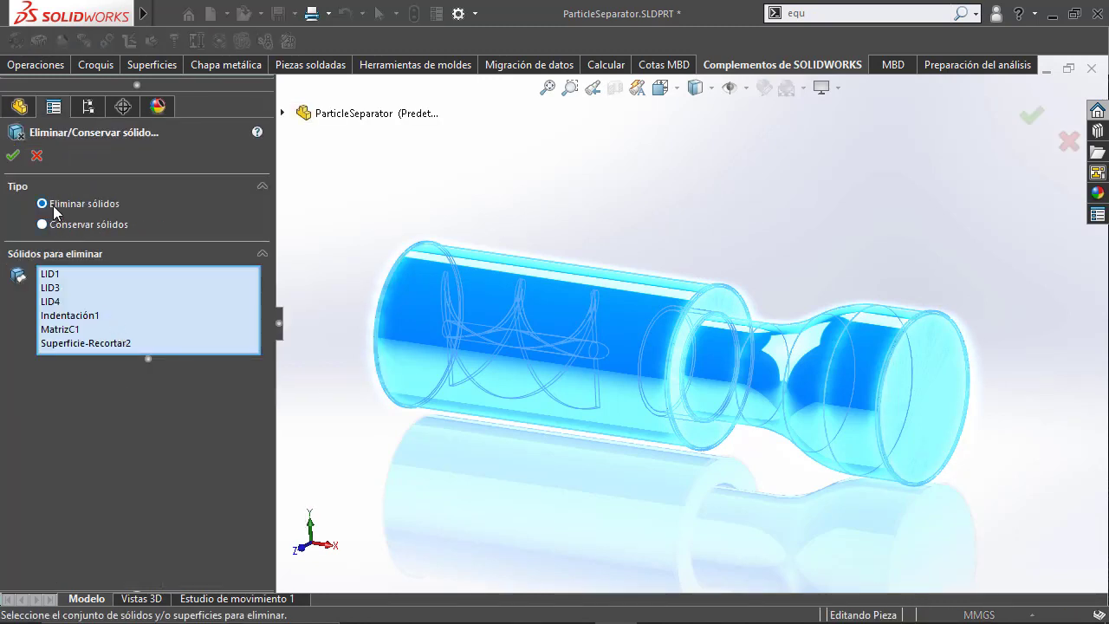
click(12, 155)
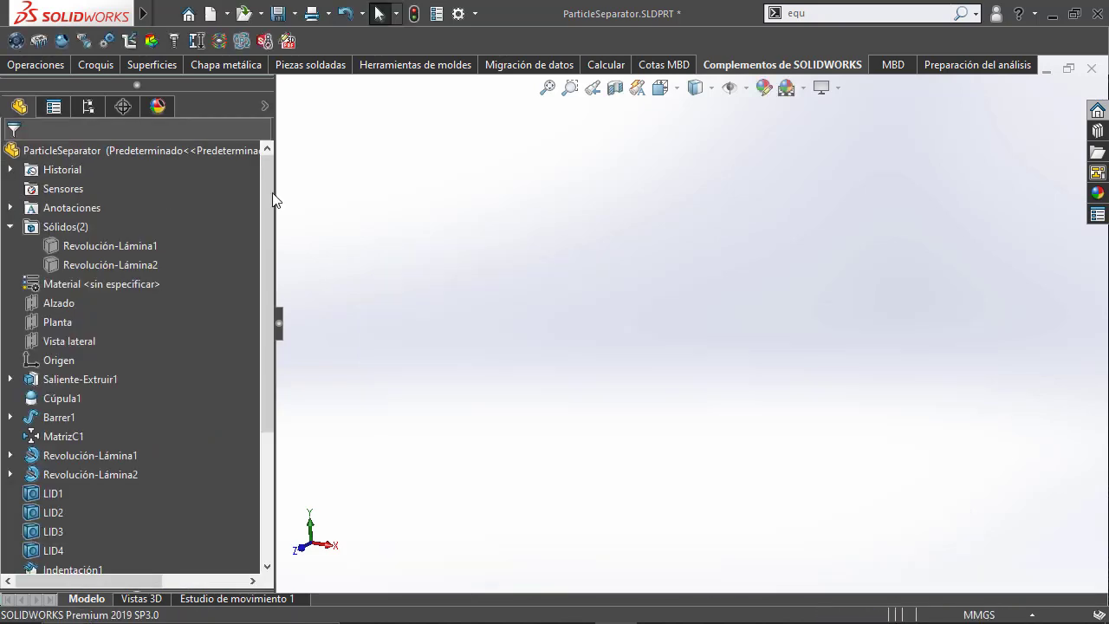
click(94, 246)
Step: Show Revolución-Lámina1 and Revolución-Lámina2 and orbit to inspect the tube shells
ctrl+click(95, 262)
click(112, 236)
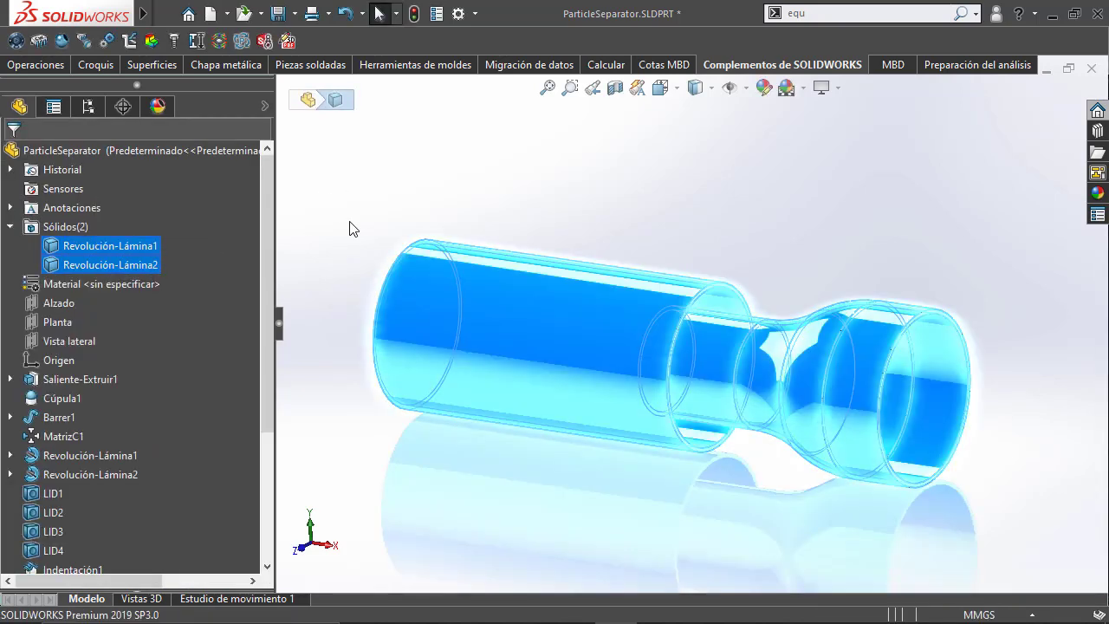
click(577, 255)
middle_drag(577, 255, 593, 240)
mouse_move(593, 240)
middle_down()
mouse_move(662, 235)
mouse_move(698, 260)
middle_up()
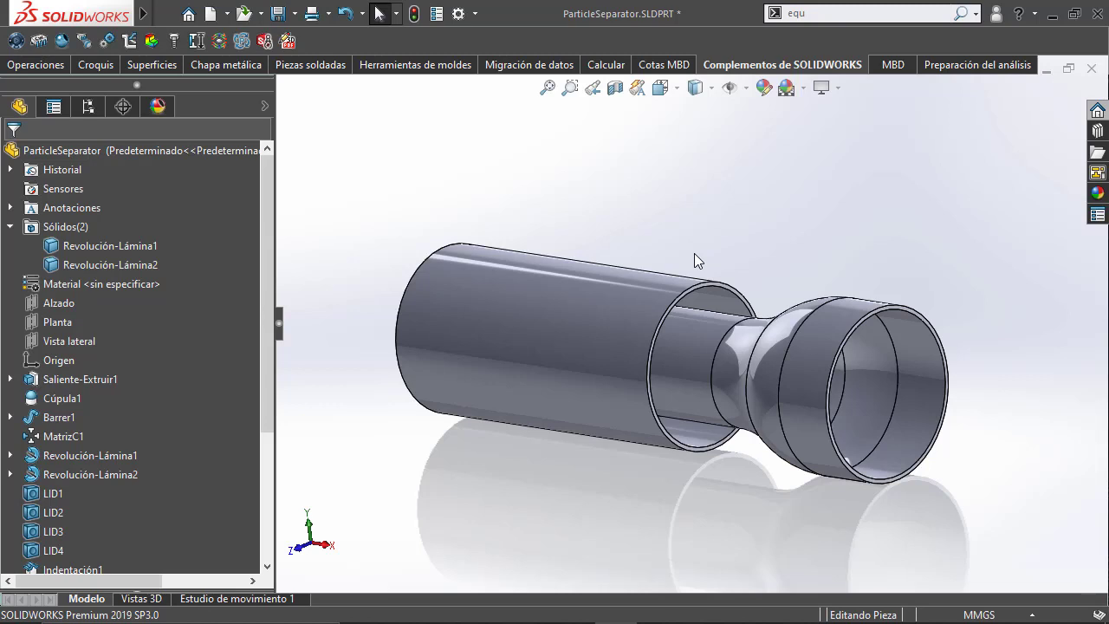
middle_drag(656, 242, 695, 259)
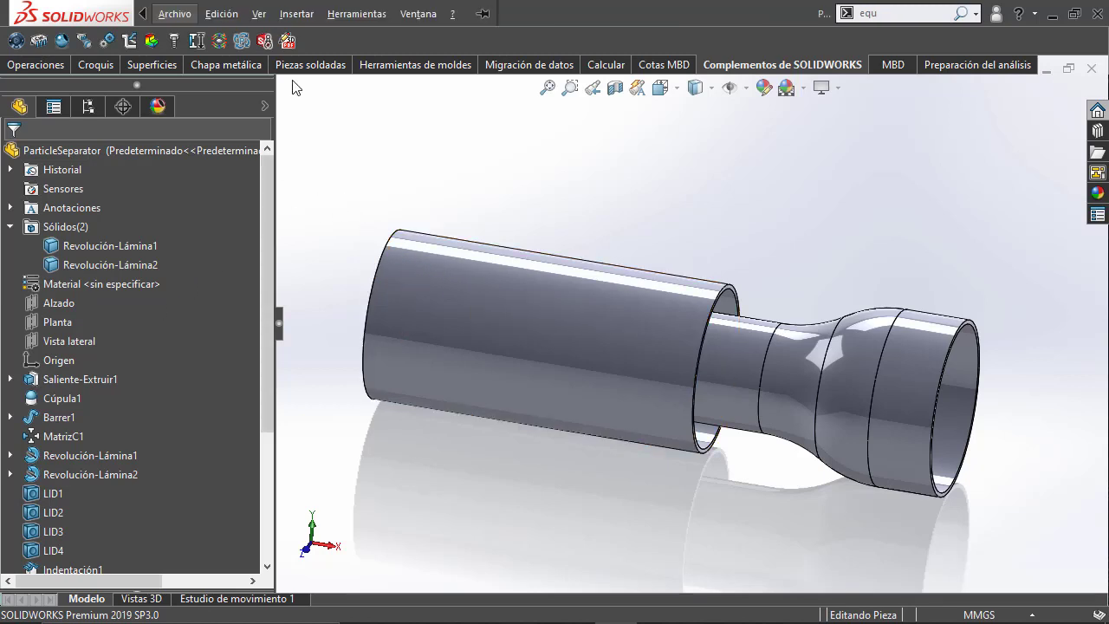
Step: Cut Revolución-Lámina1 and Revolución-Lámina2 with the Alzado plane, selecting both bodies manually
click(297, 13)
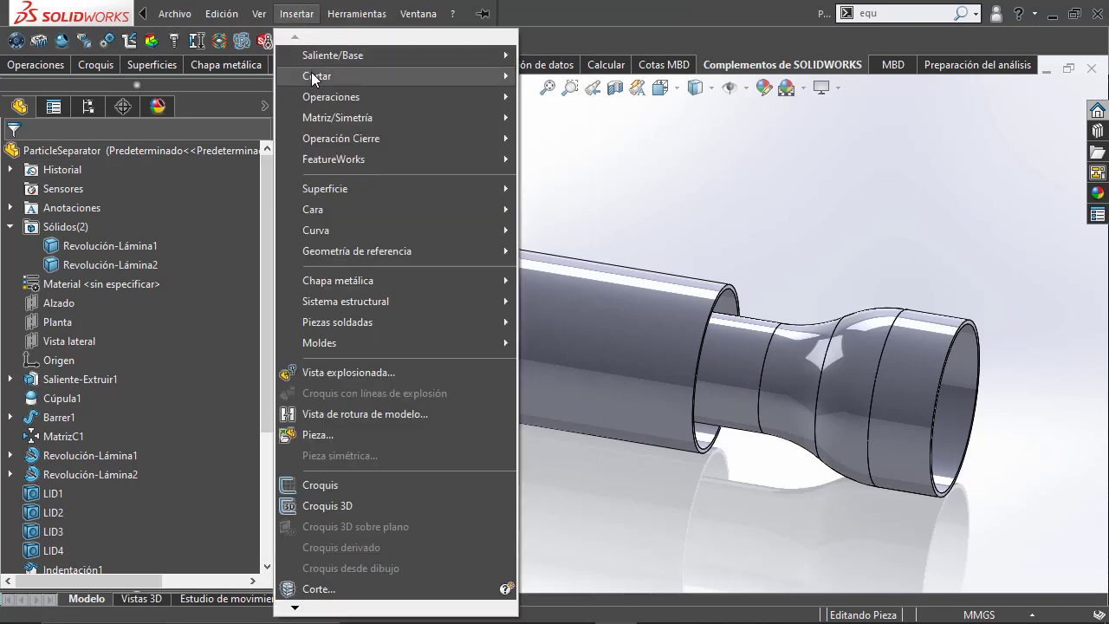
mouse_move(317, 77)
click(555, 202)
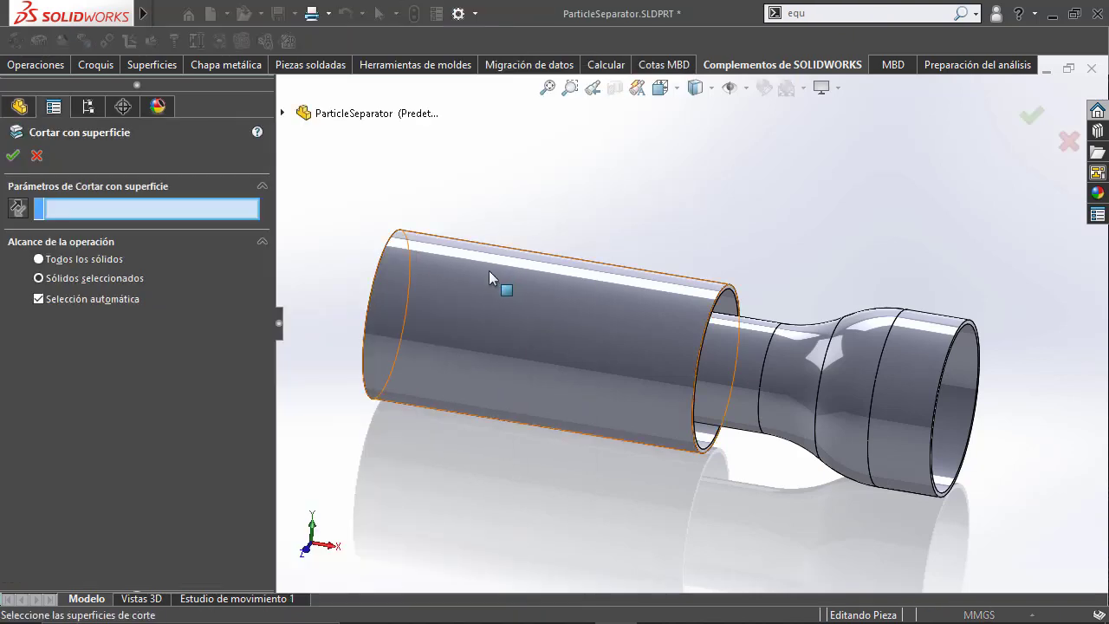
click(282, 114)
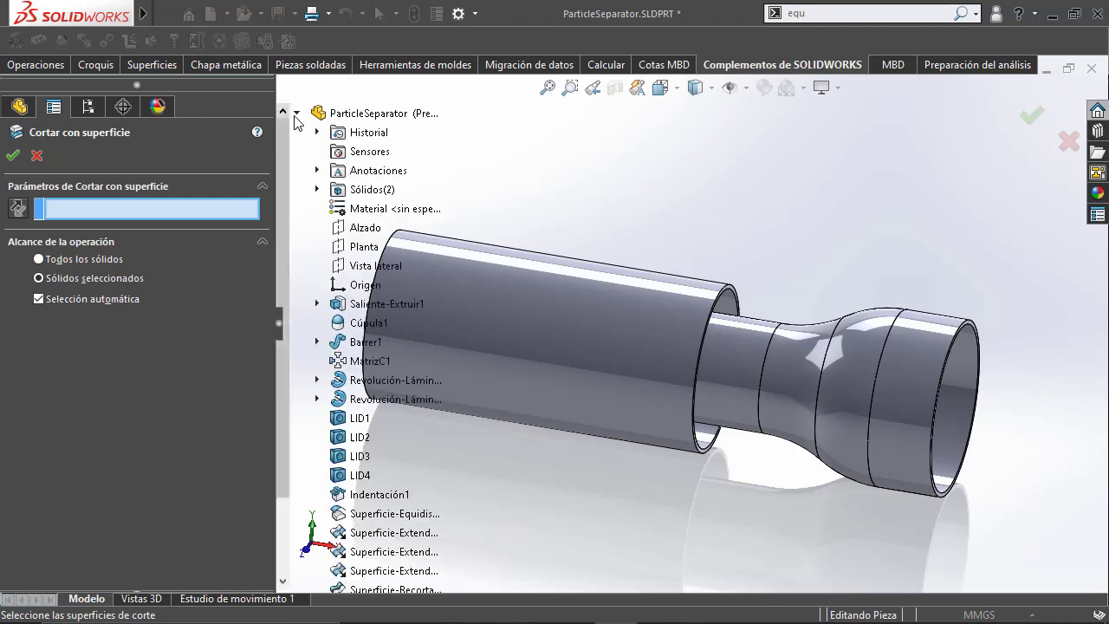
click(360, 235)
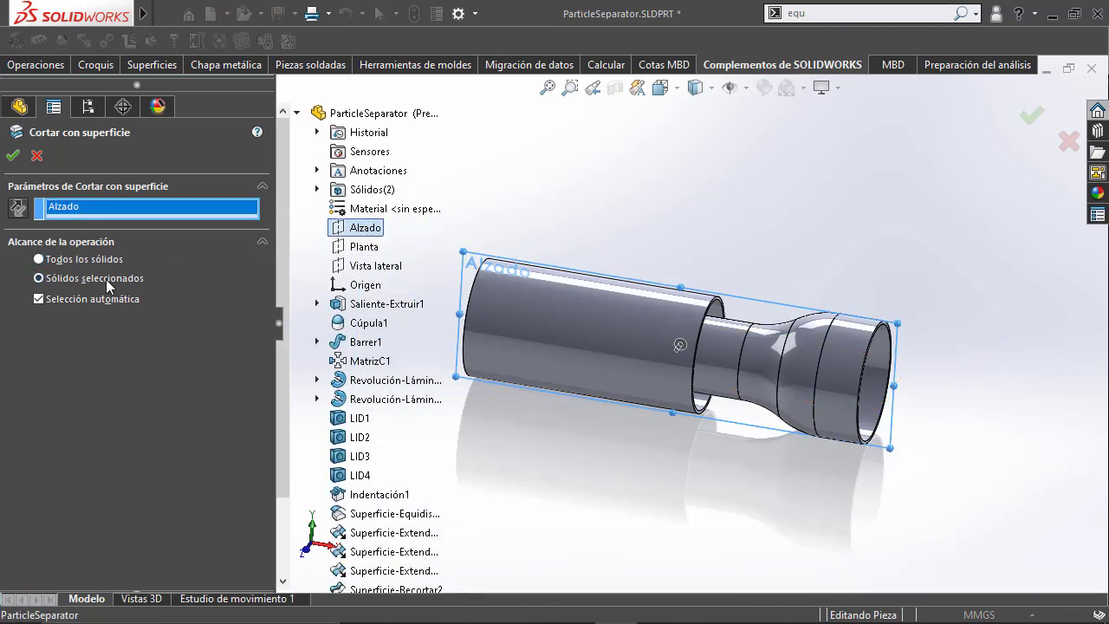
click(78, 301)
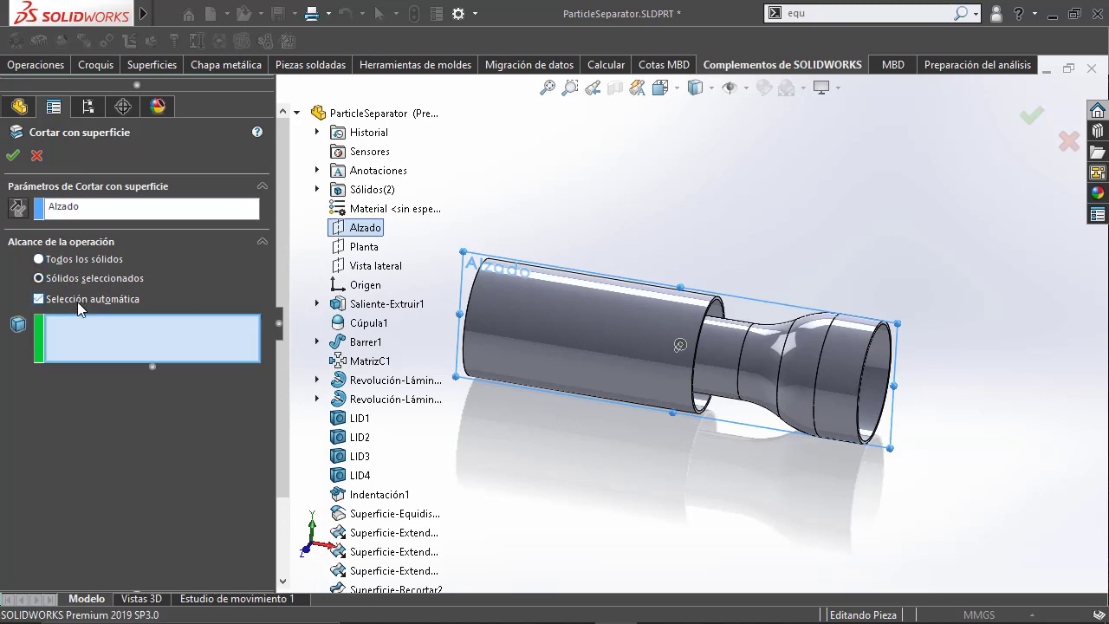
click(631, 342)
click(790, 348)
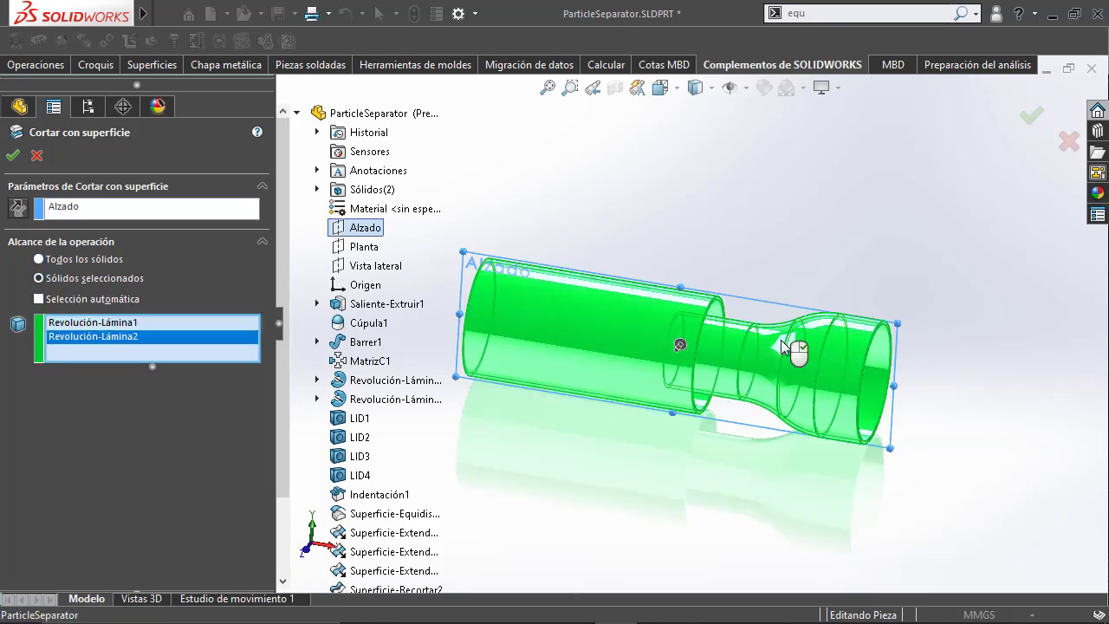
click(12, 155)
middle_drag(623, 239, 594, 228)
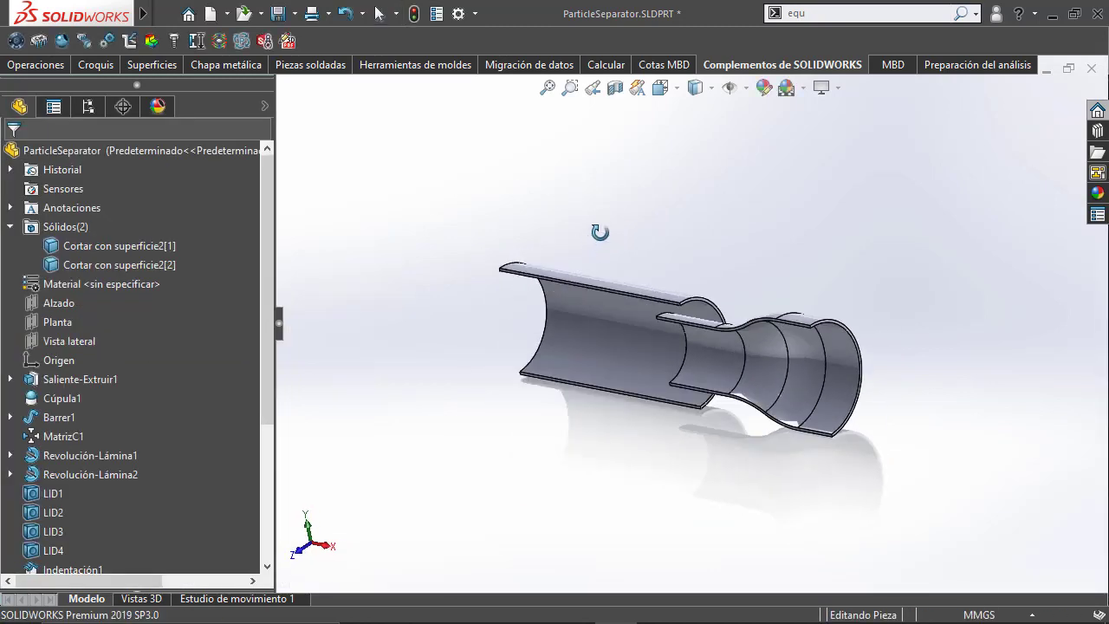
scroll(721, 268, down, 3)
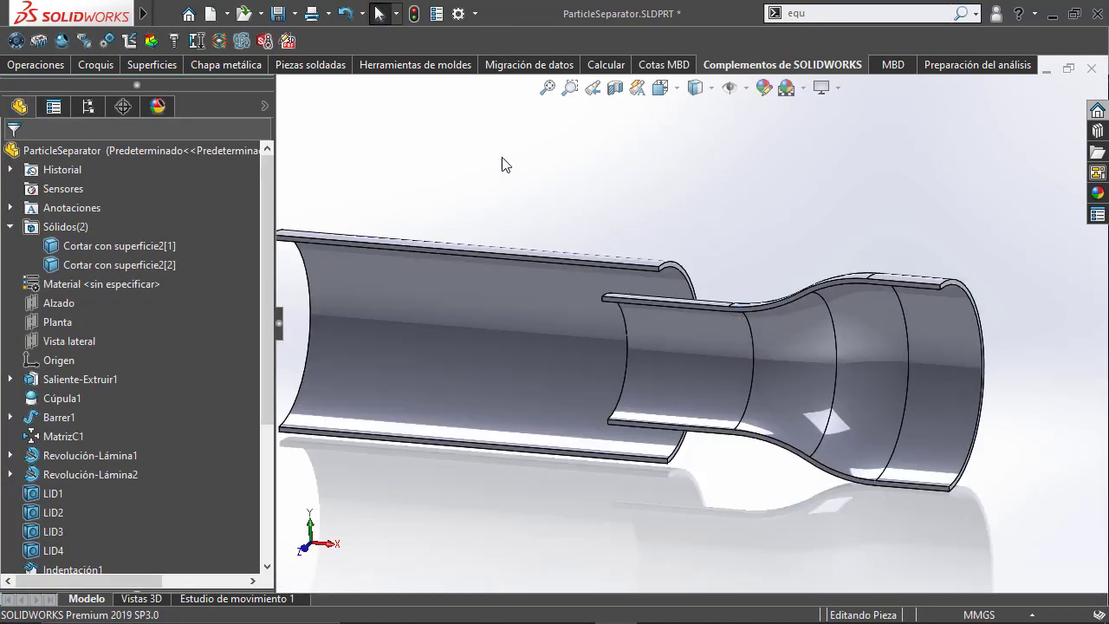
scroll(511, 227, up, 2)
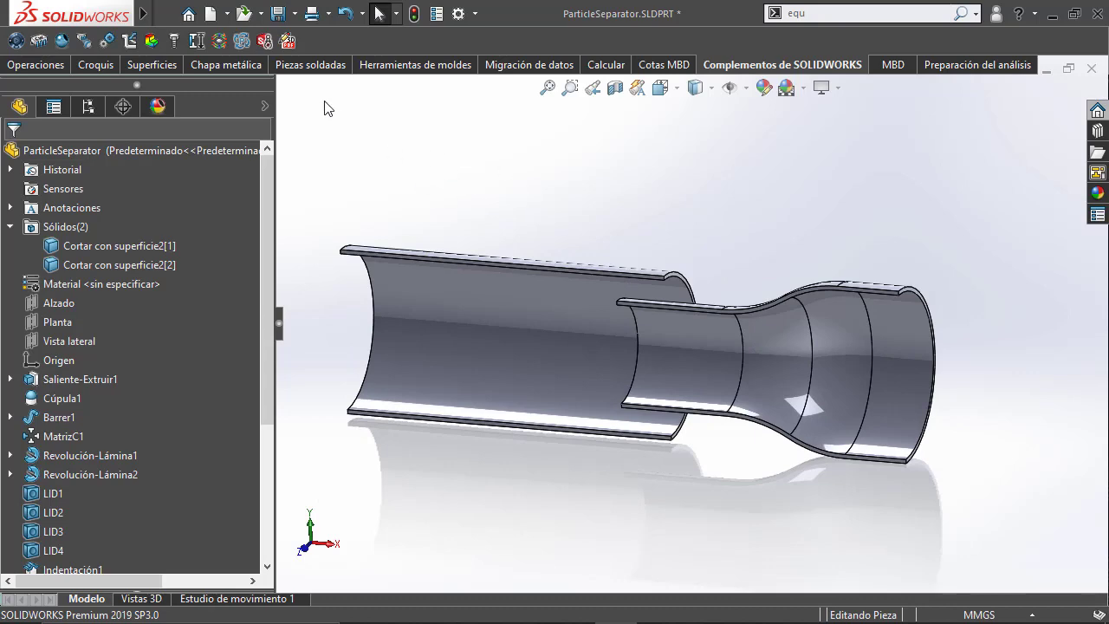
Step: Save the halved tube shells as Adorno_Particle.STEP in STEP AP214 format
click(297, 15)
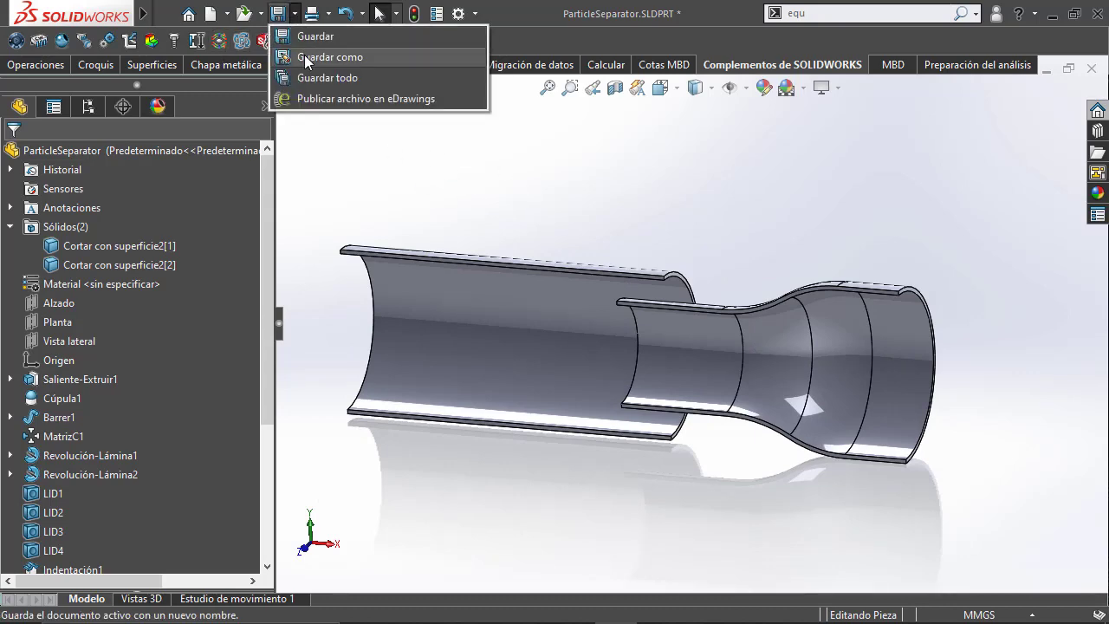
click(306, 56)
click(545, 376)
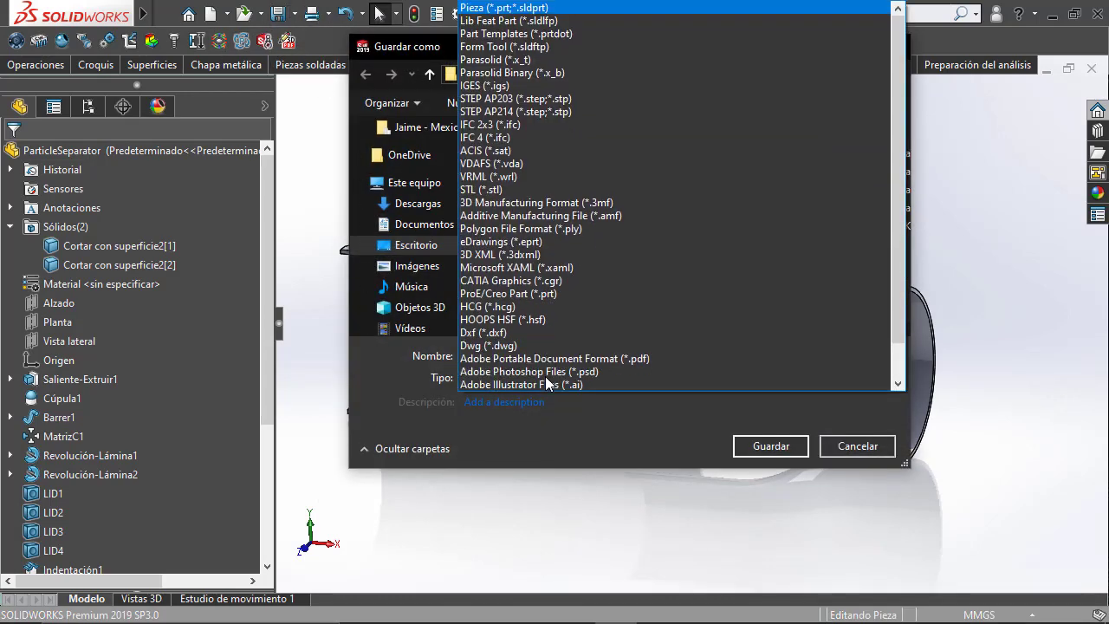
click(520, 111)
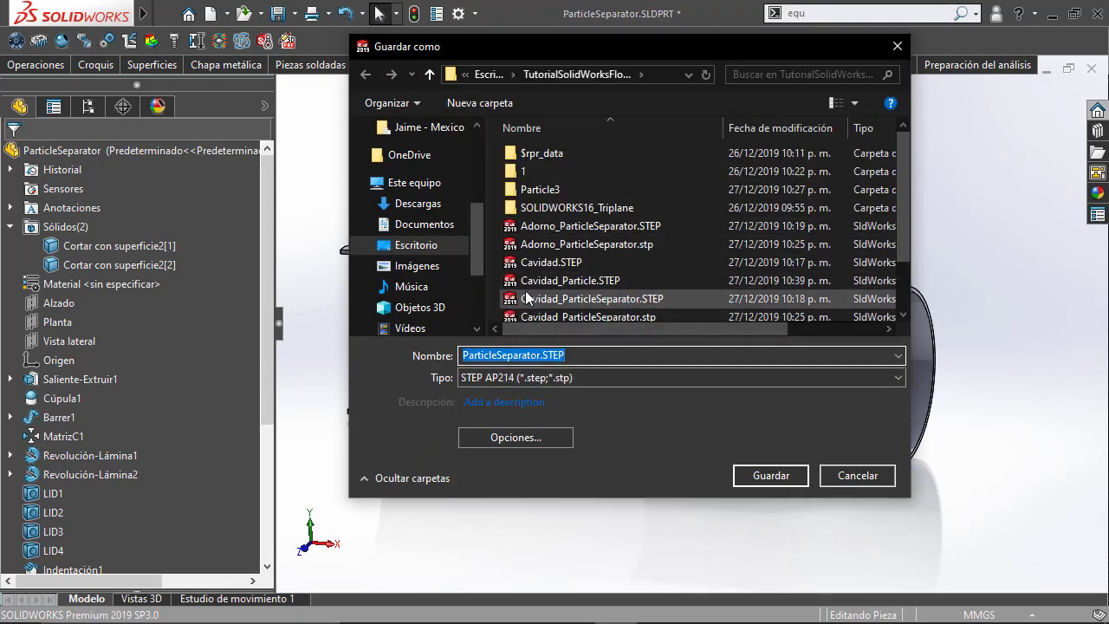
click(531, 280)
click(502, 356)
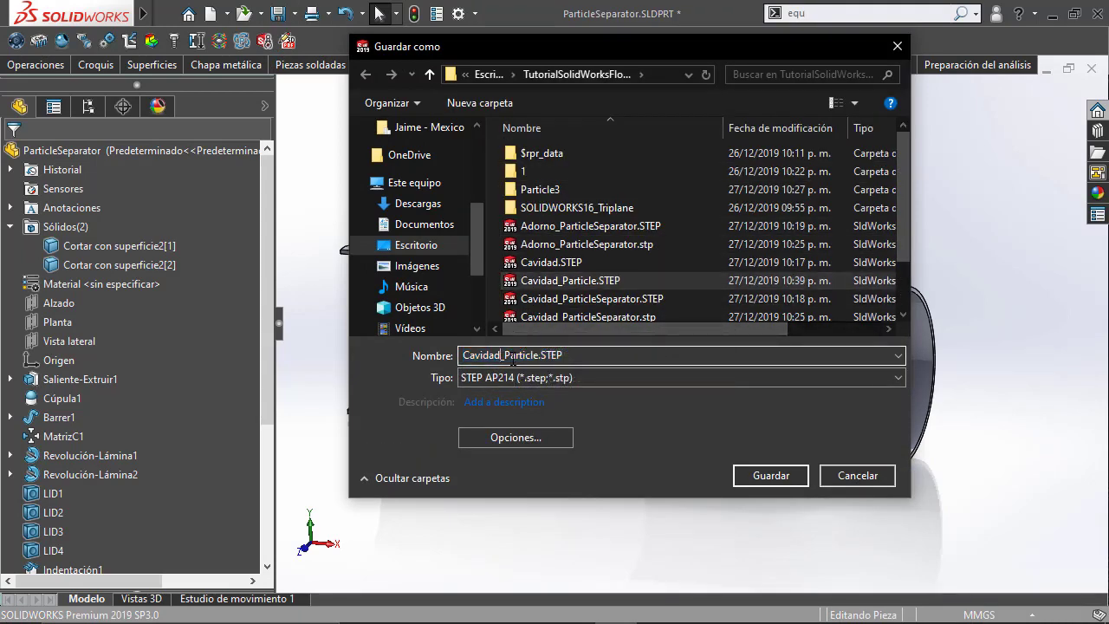
key(BackSpace)
key(BackSpace)
key(BackSpace)
text(A)
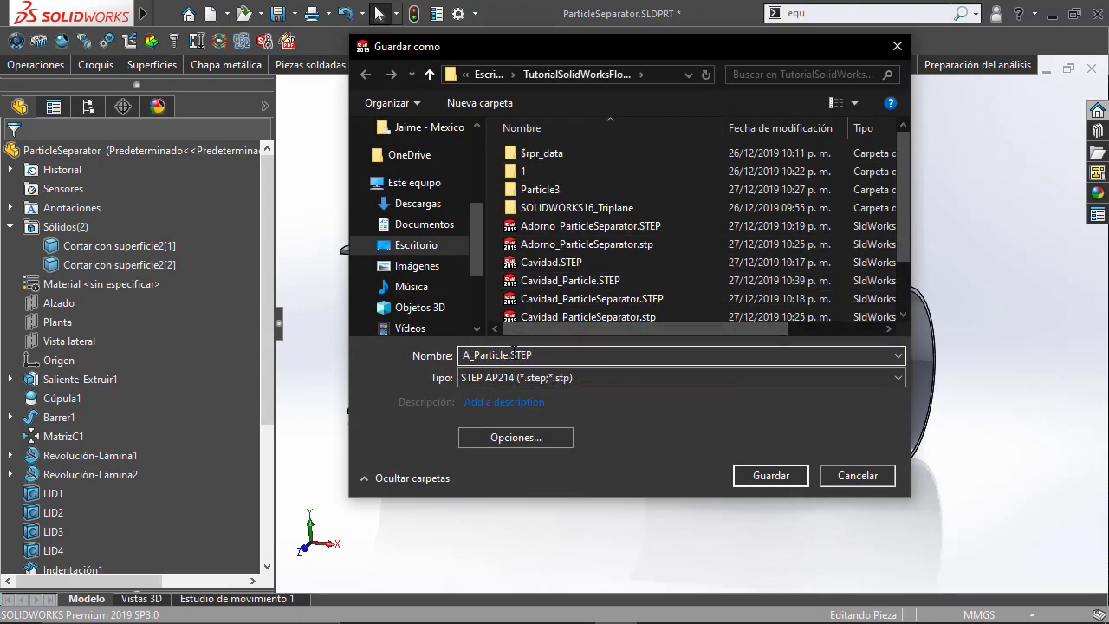
text(dorno)
click(779, 476)
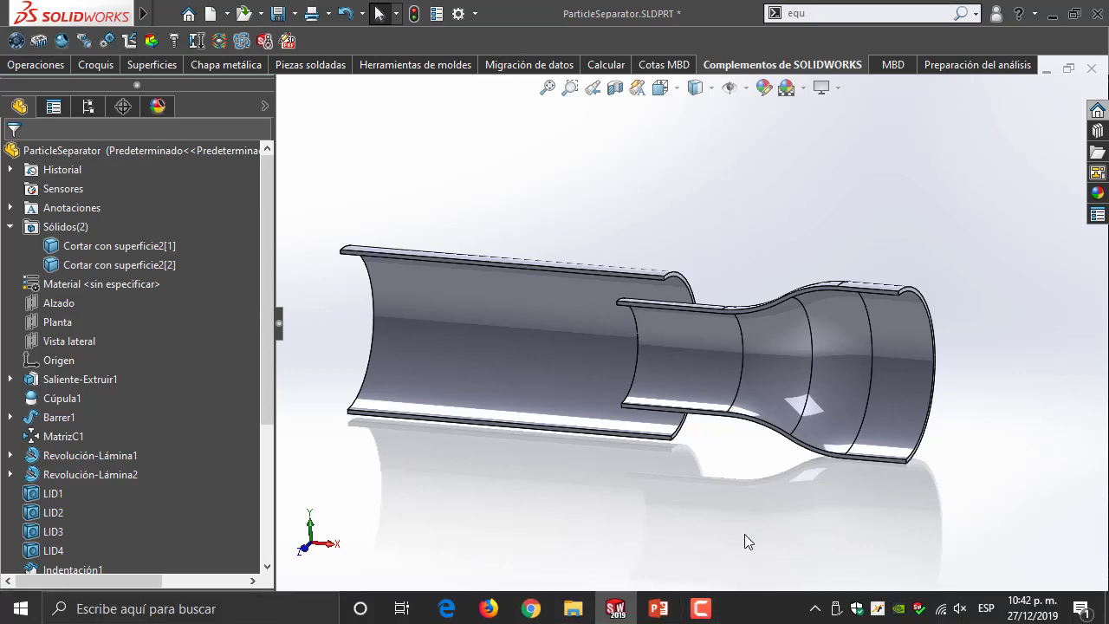
Step: Launch XFlow from Windows search and enter ParticleSeparator as the new project name
key(super)
text(xflo)
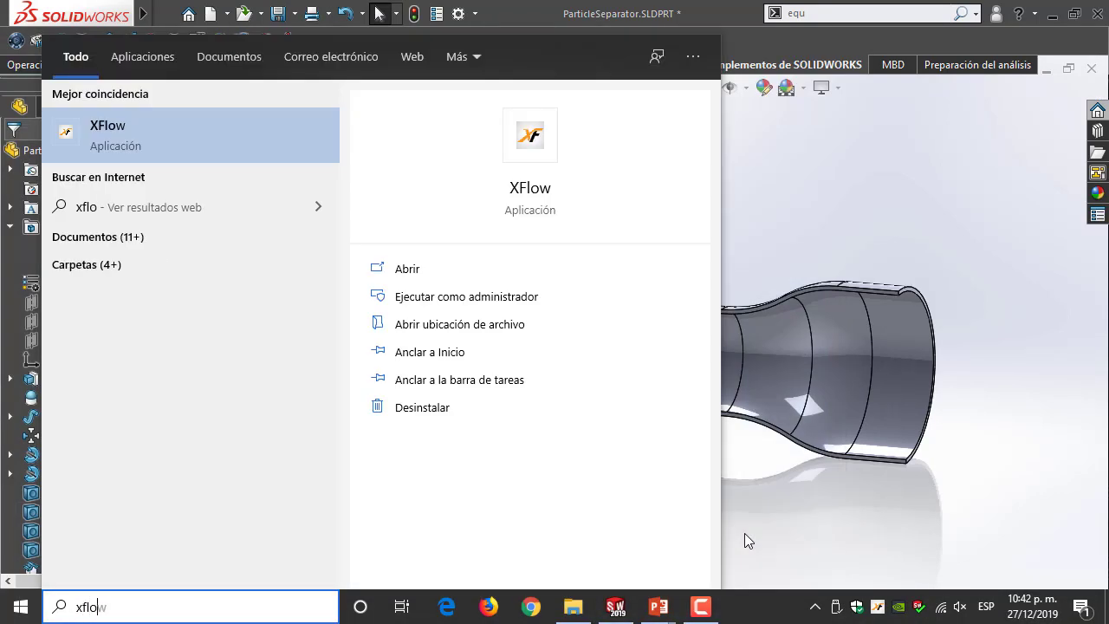
key(Return)
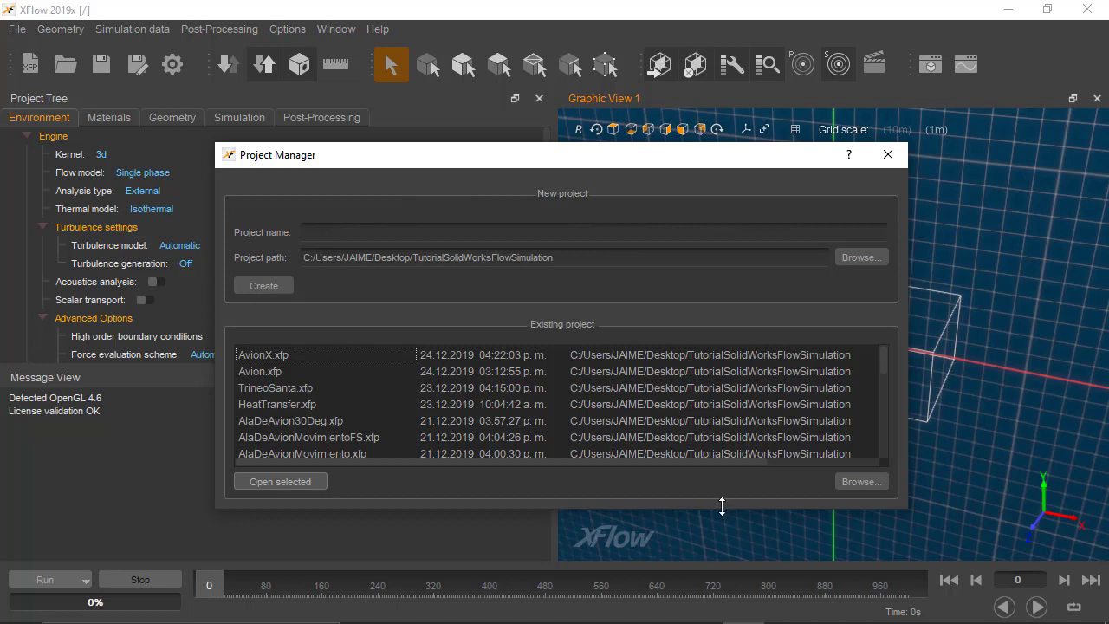
click(336, 227)
text(Parti)
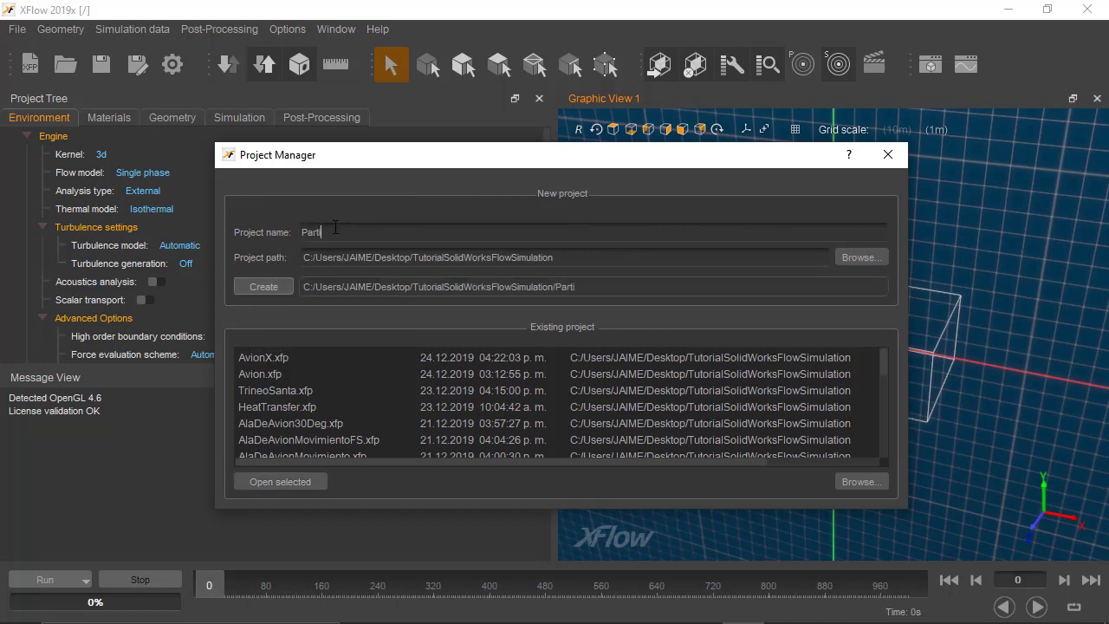
text(cleSepa)
text(rator)
Step: Create the ParticleSeparator project and set its analysis type to Internal
click(271, 287)
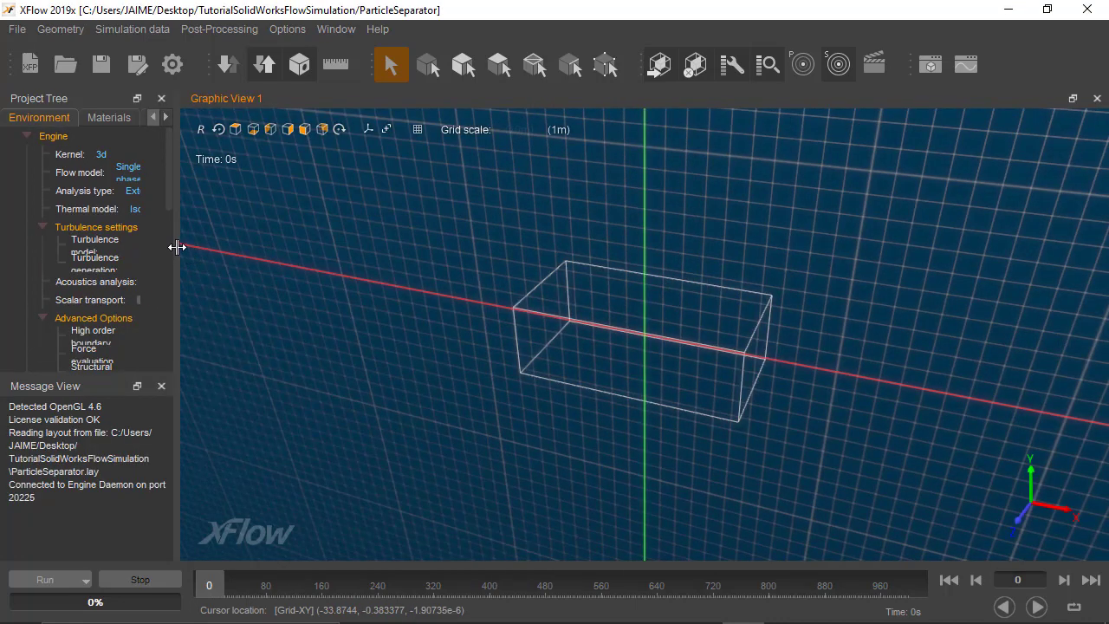
drag(178, 247, 245, 246)
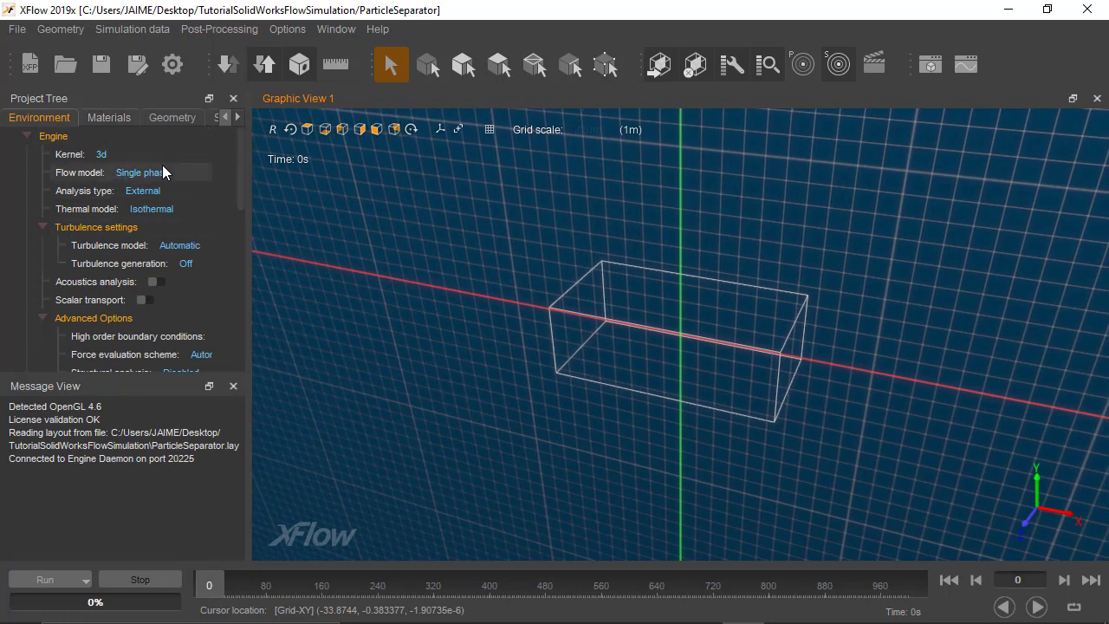
click(142, 189)
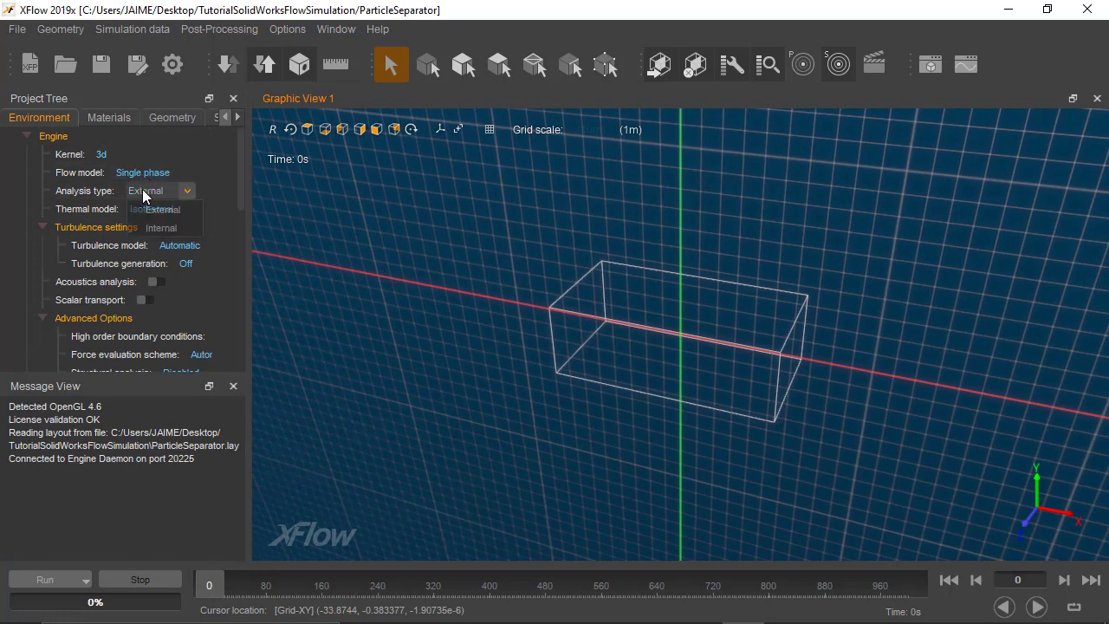
click(158, 227)
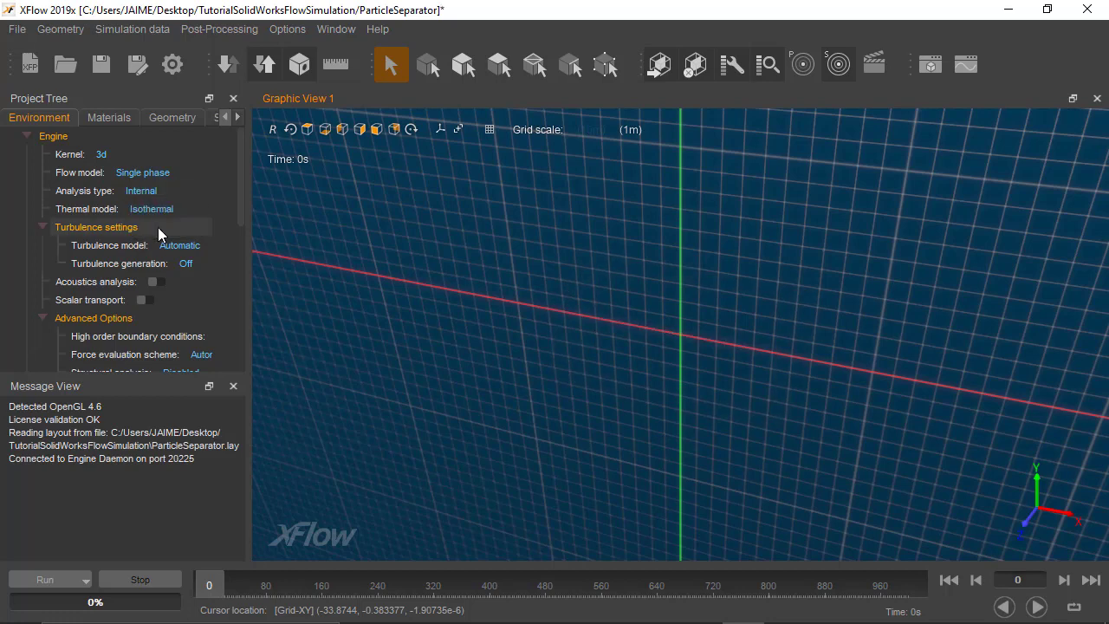
Step: Set the Y external acceleration to -9.81
scroll(238, 203, down, 1)
scroll(232, 216, down, 1)
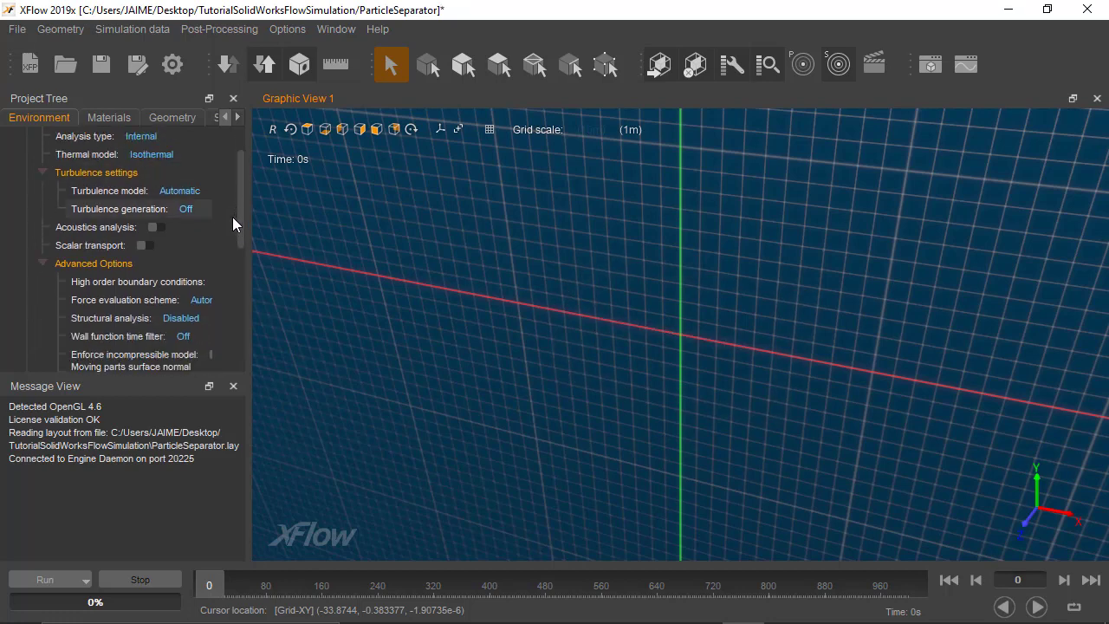
scroll(228, 228, down, 1)
scroll(228, 238, down, 1)
scroll(228, 252, down, 1)
scroll(228, 263, down, 2)
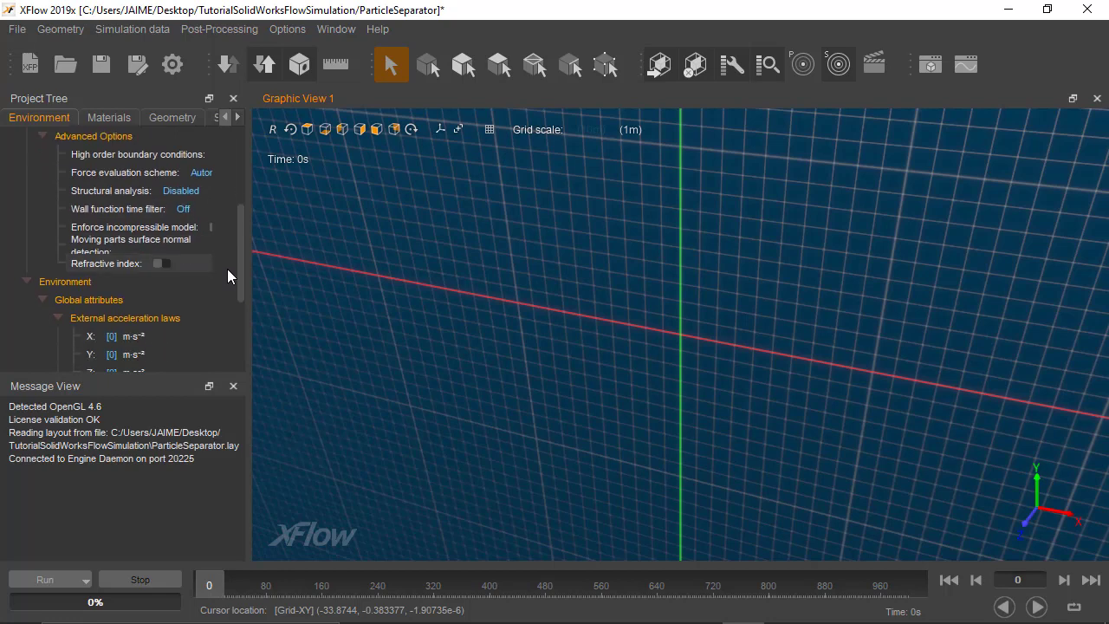
scroll(227, 281, down, 2)
scroll(228, 302, down, 1)
scroll(228, 322, down, 2)
scroll(227, 336, down, 1)
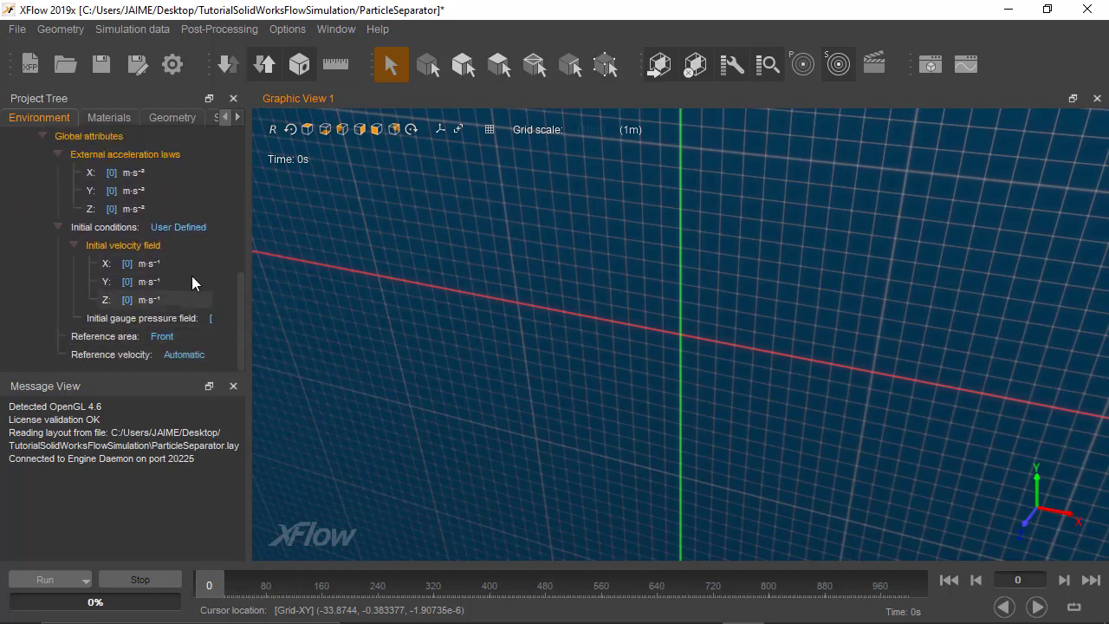
click(118, 194)
text(-9)
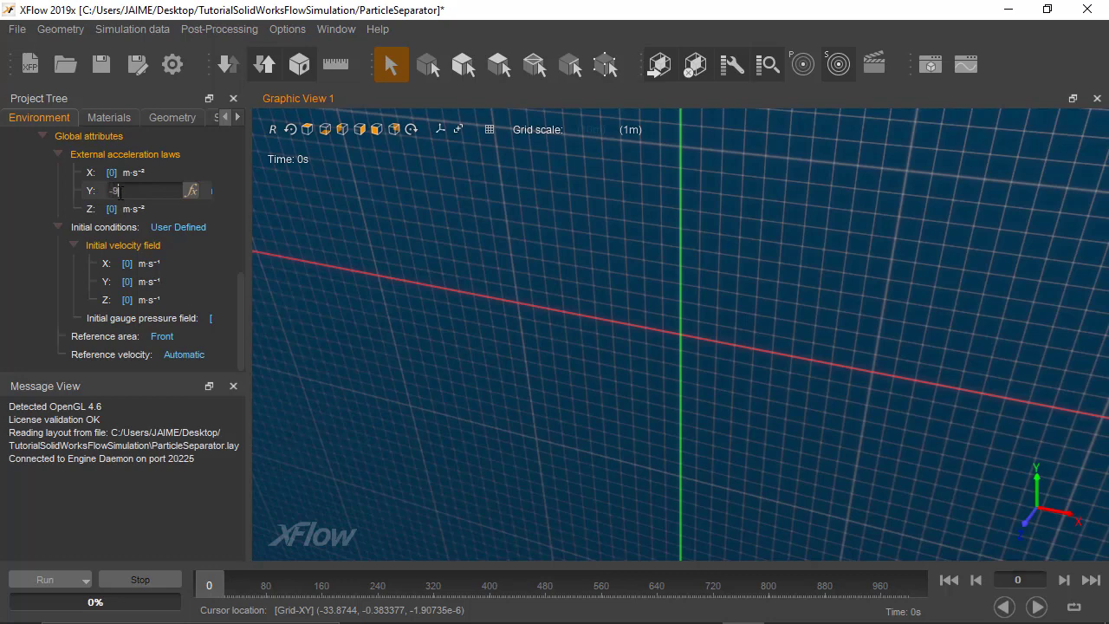
text(.81)
key(Return)
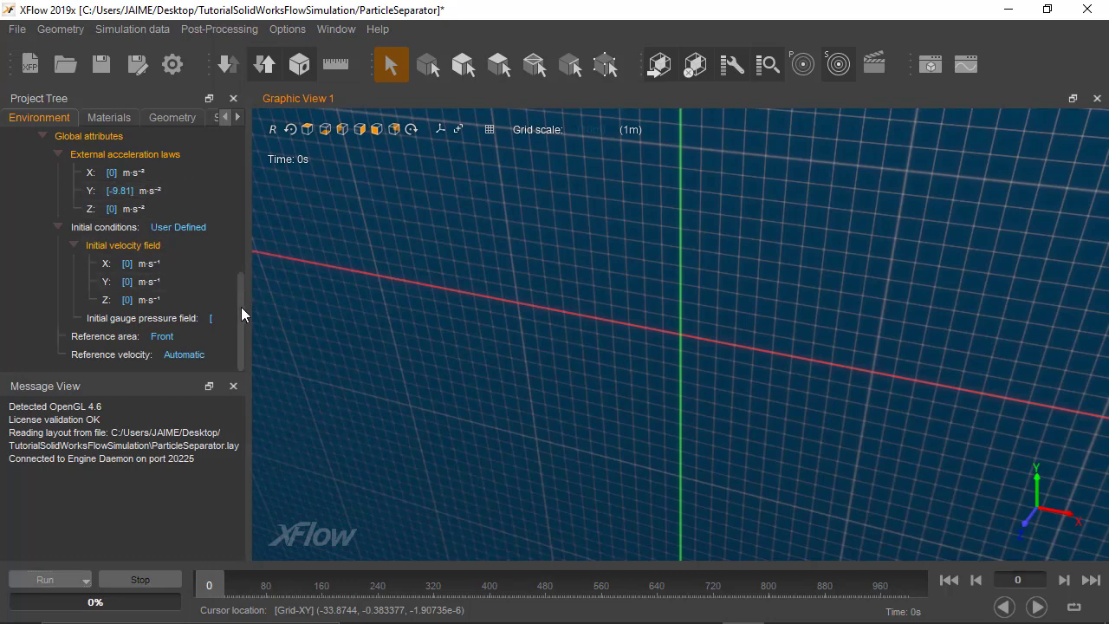
Step: Review the default fluid material, then switch to the Geometry section
drag(241, 314, 229, 140)
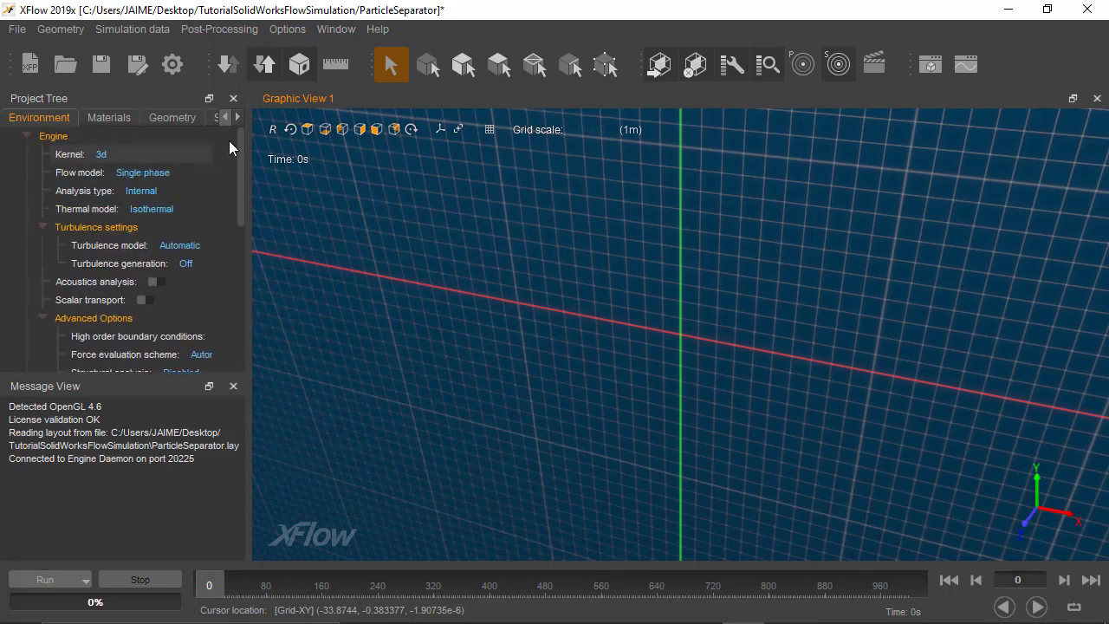
click(110, 118)
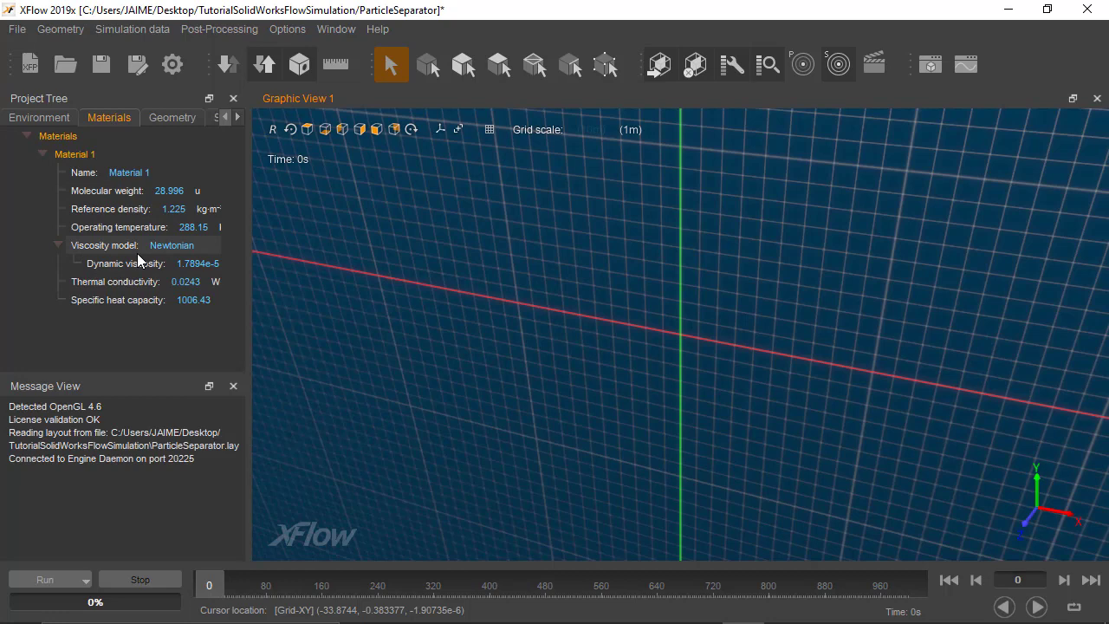
click(163, 117)
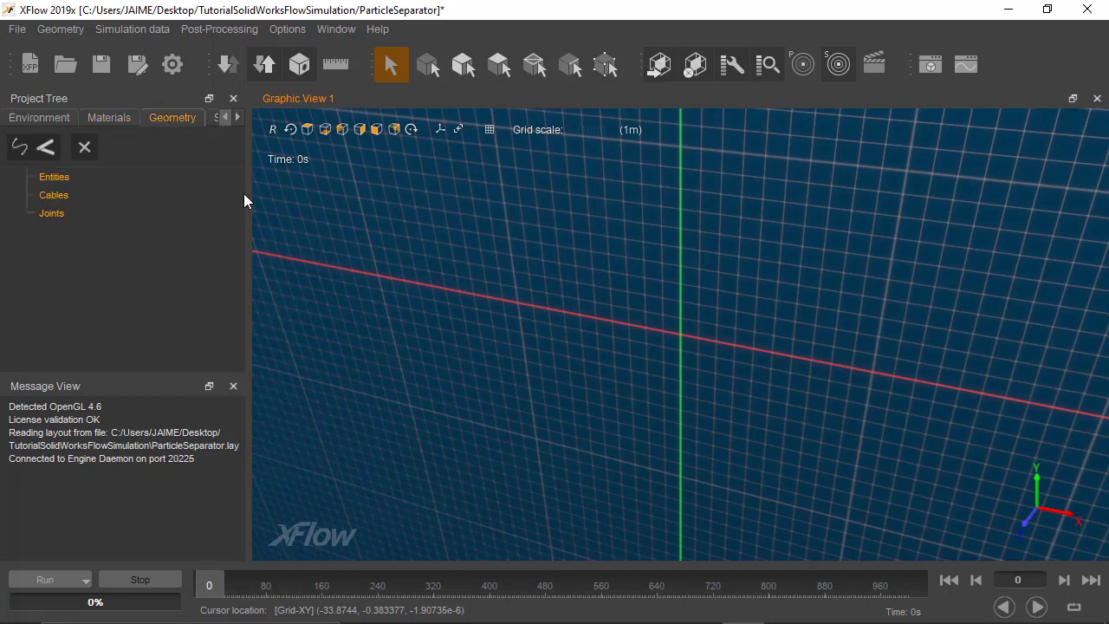
drag(250, 193, 263, 193)
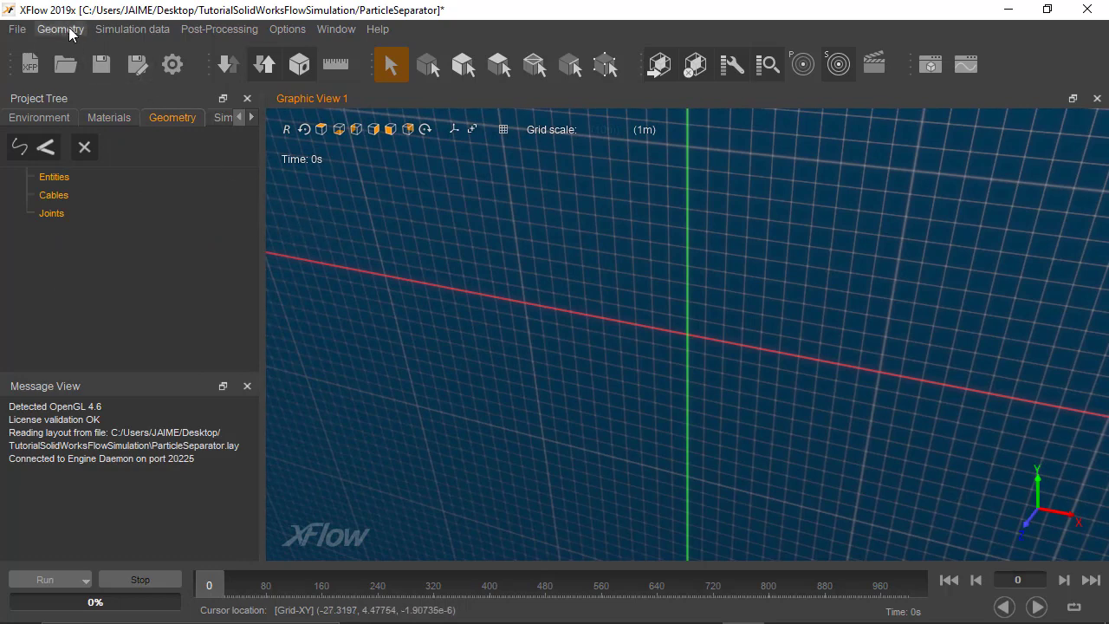
Step: Import Cavidad_Particle.STEP as a new geometry with default import settings
click(71, 34)
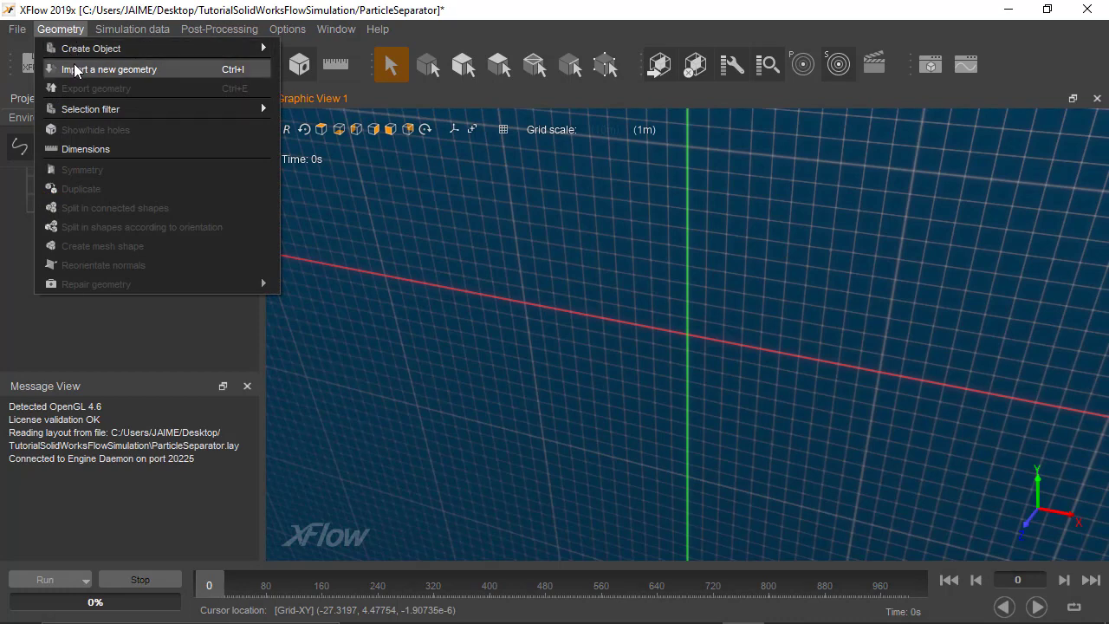
click(75, 69)
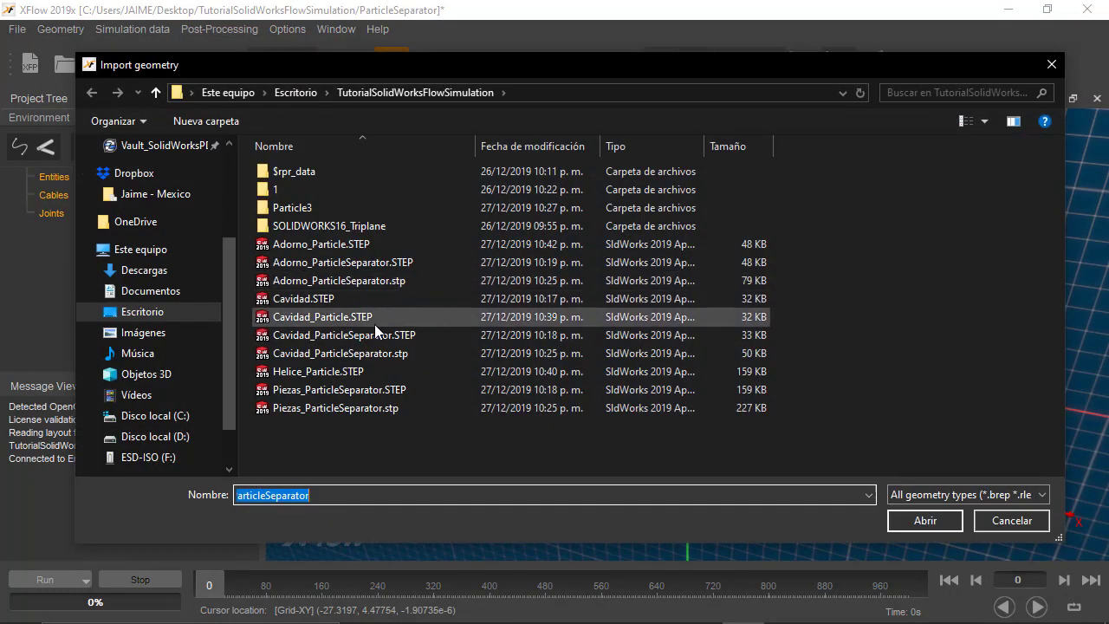
click(323, 321)
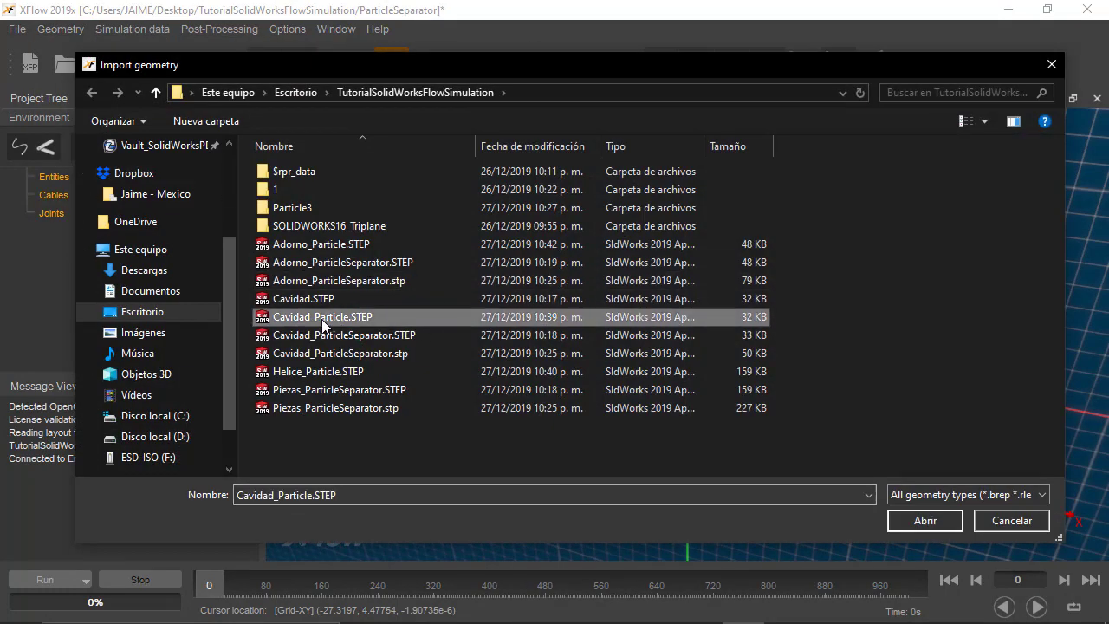
click(921, 520)
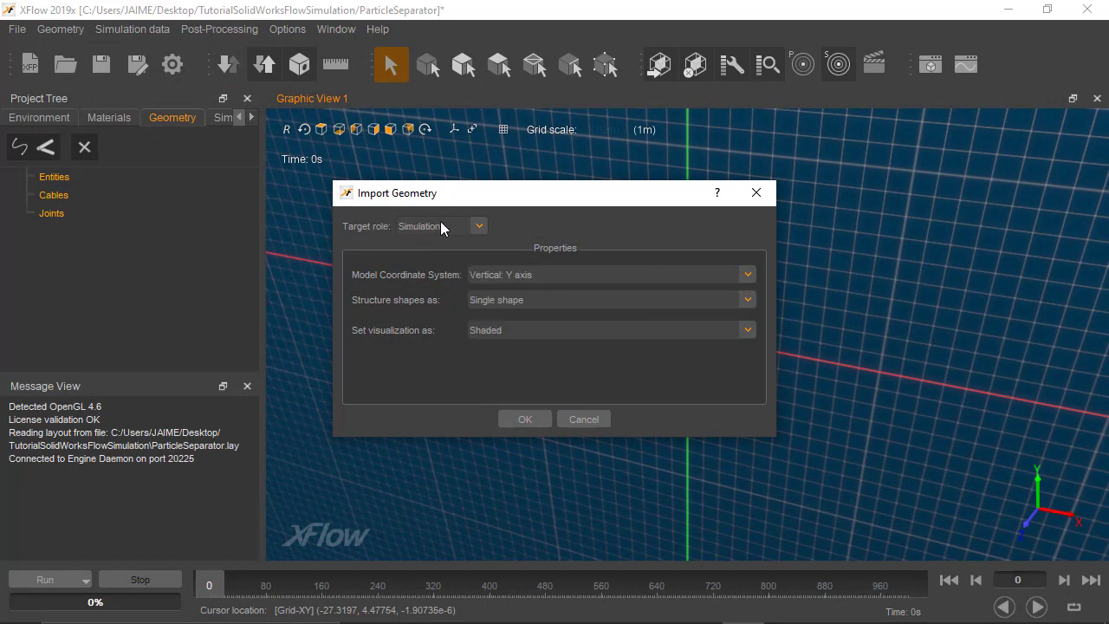
click(535, 423)
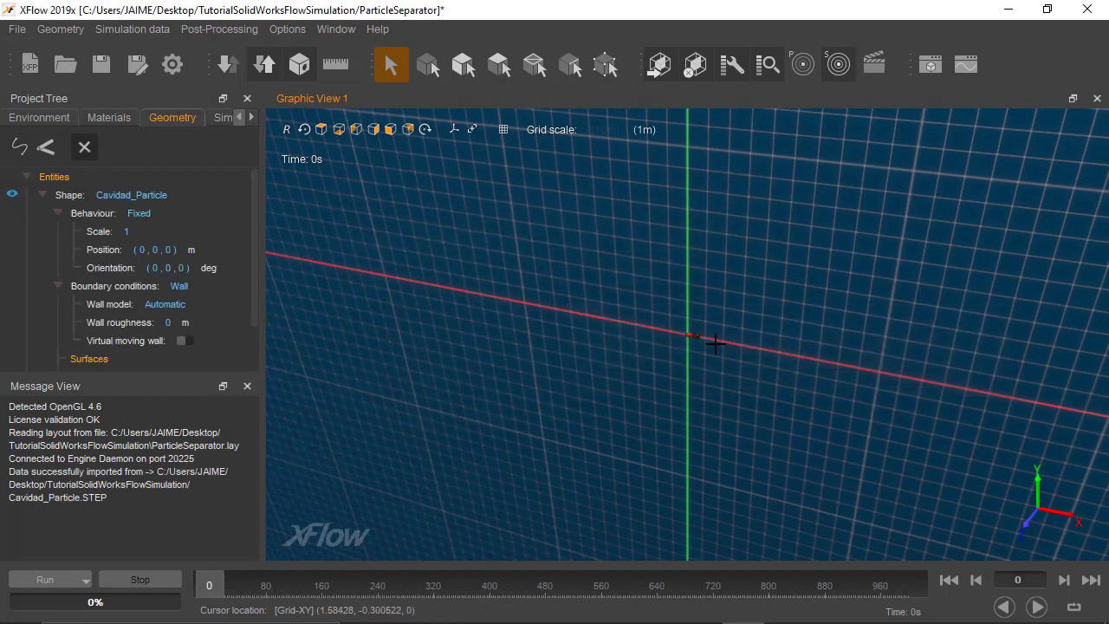
Step: Reverse the face orientation of the imported cavity model
scroll(662, 379, up, 10)
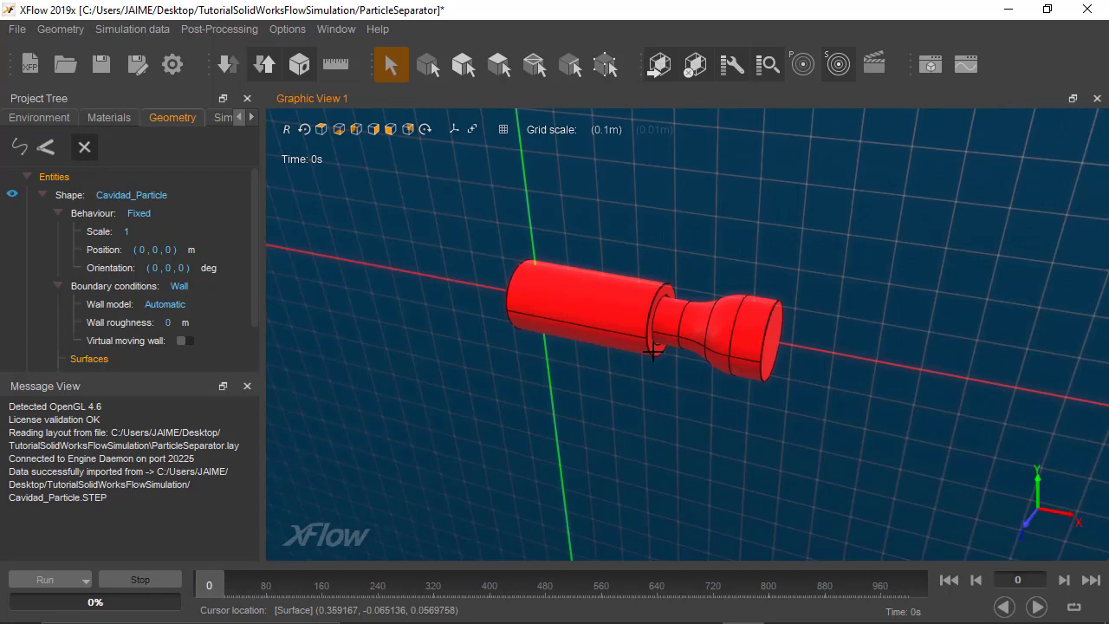
scroll(654, 353, up, 1)
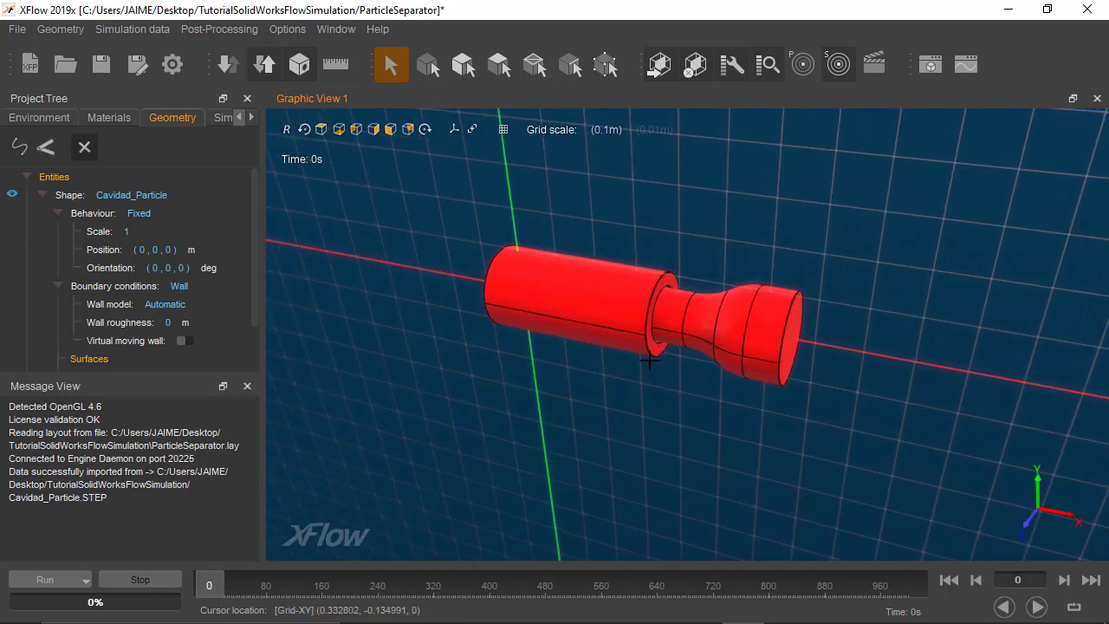
scroll(650, 349, up, 2)
click(592, 283)
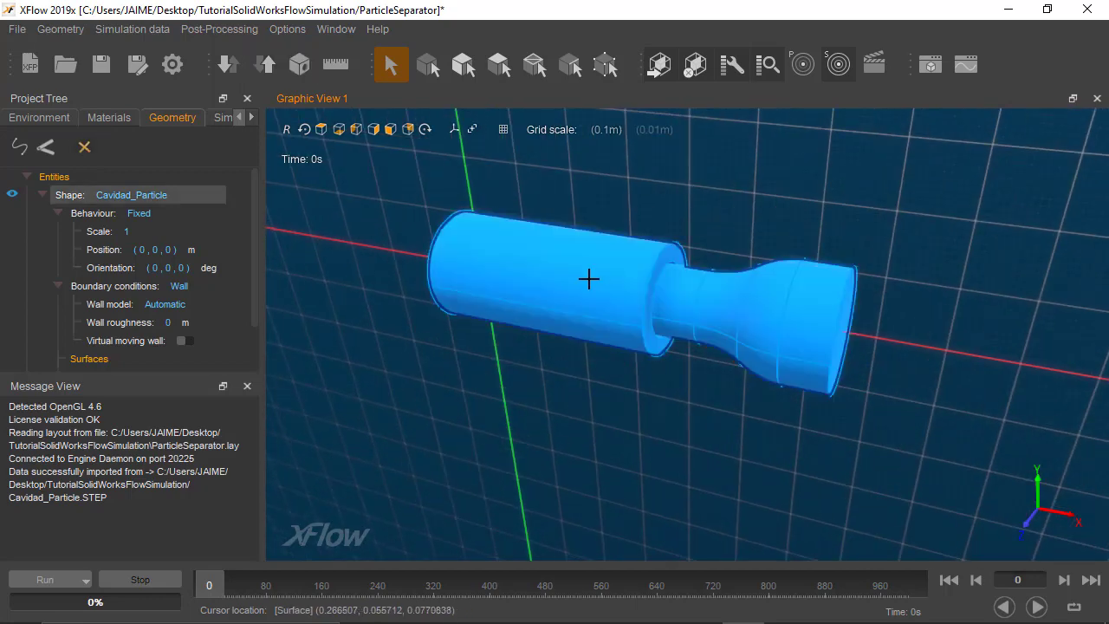
right_click(578, 278)
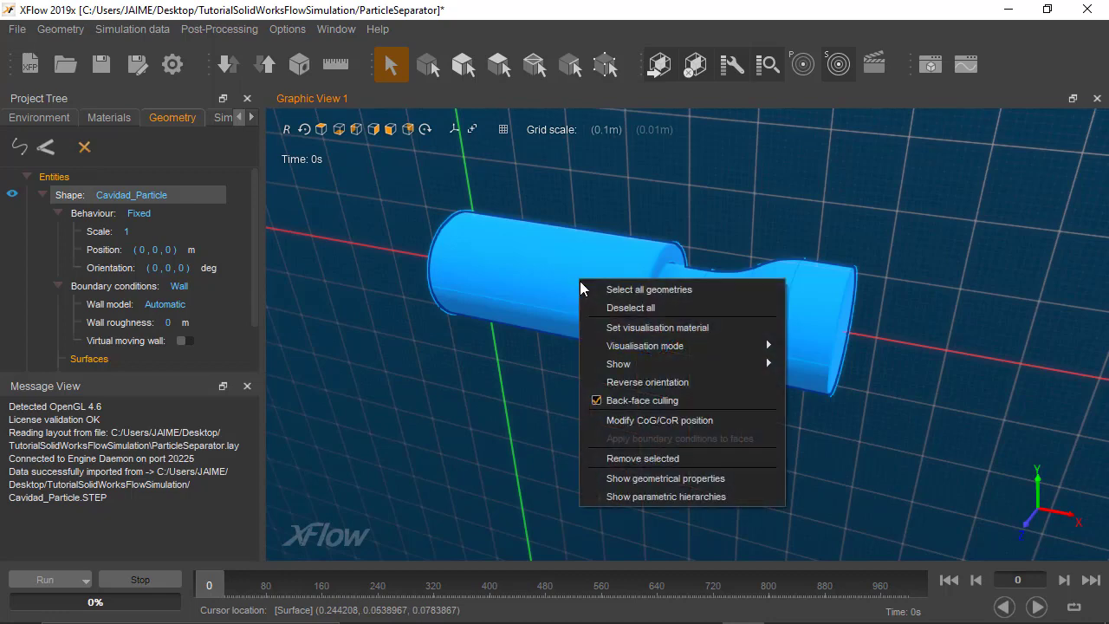
click(635, 382)
click(635, 382)
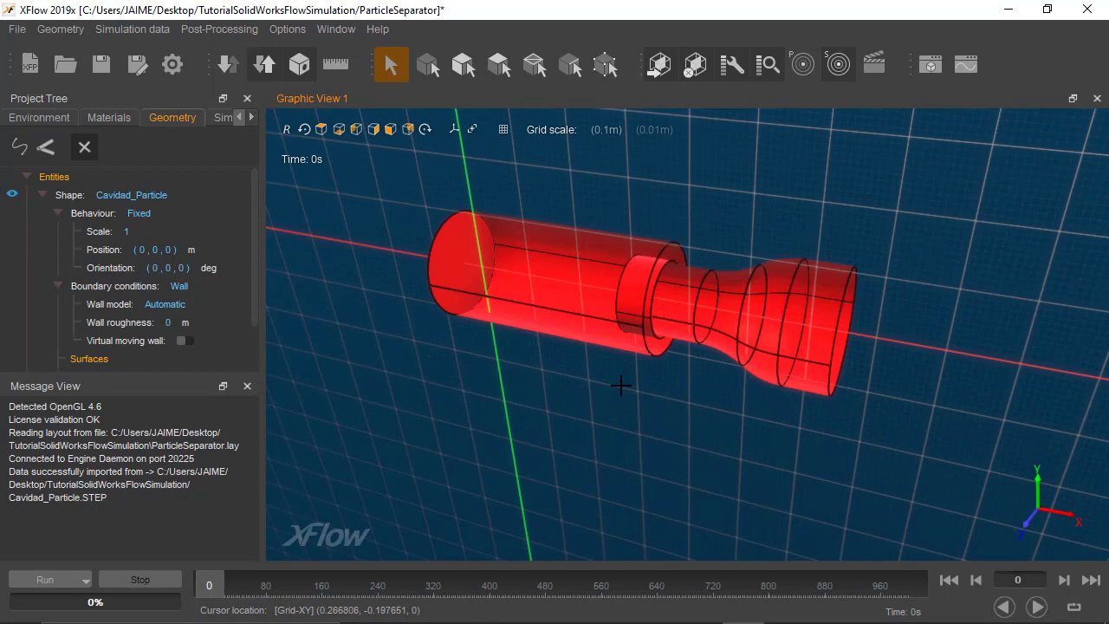
mouse_move(637, 383)
middle_down()
mouse_move(728, 367)
mouse_move(604, 367)
mouse_move(736, 371)
mouse_move(649, 376)
middle_up()
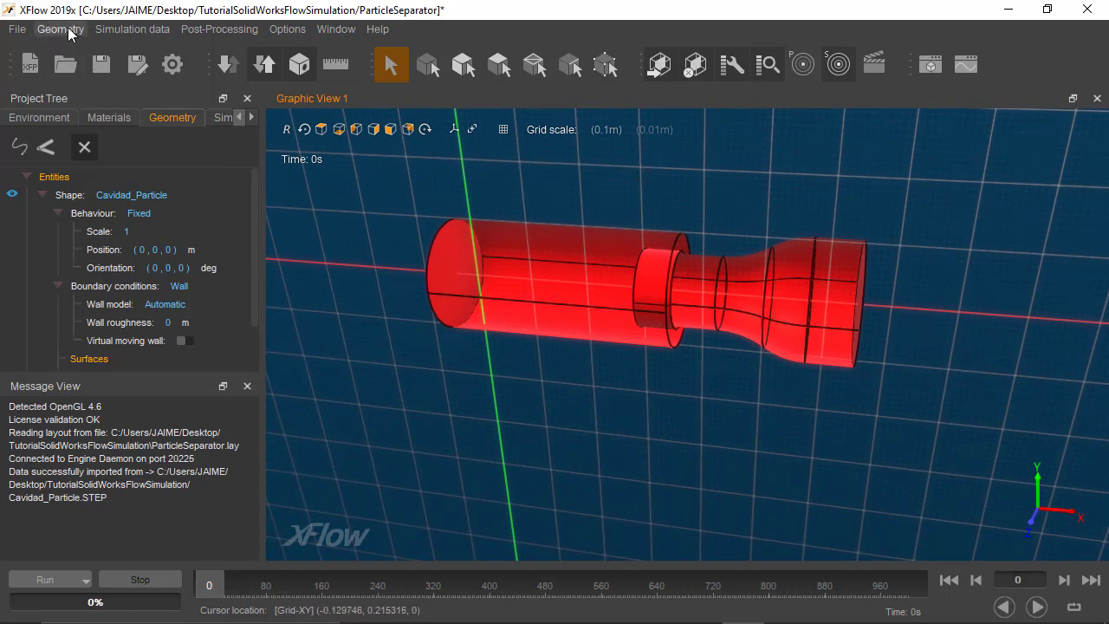
Step: Import Helice_Particle.STEP so the helical blade sits inside the cavity
click(72, 33)
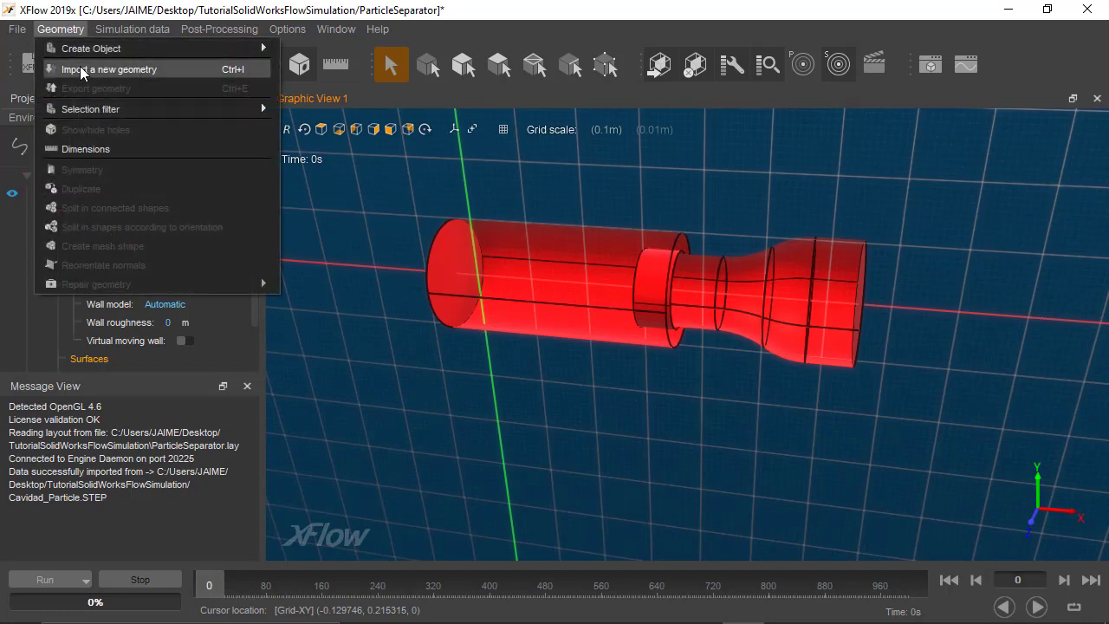
click(81, 68)
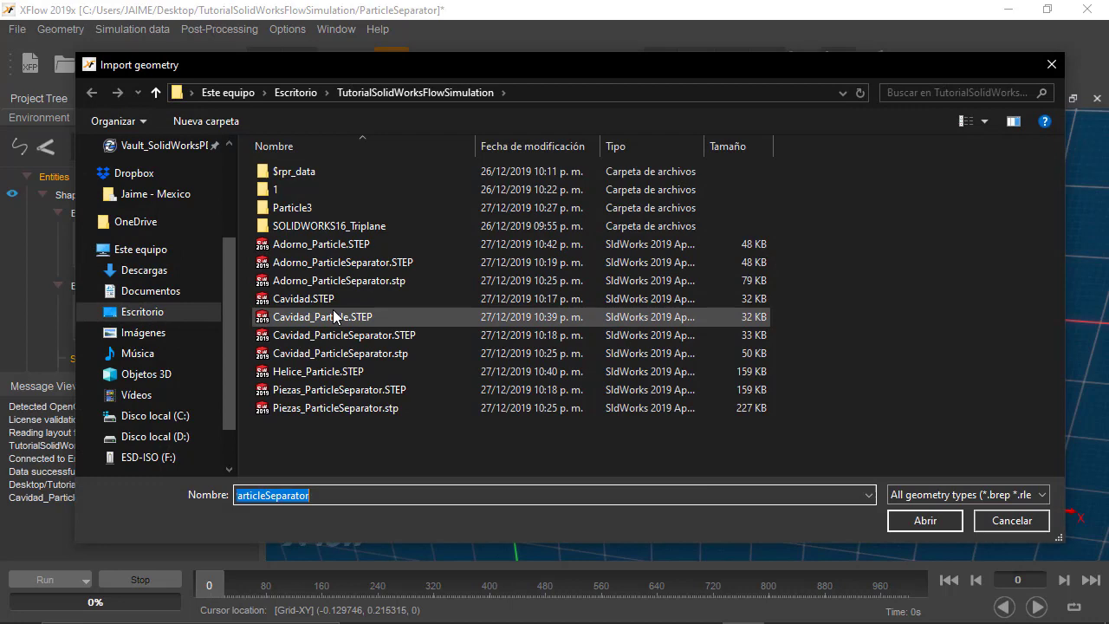
click(328, 372)
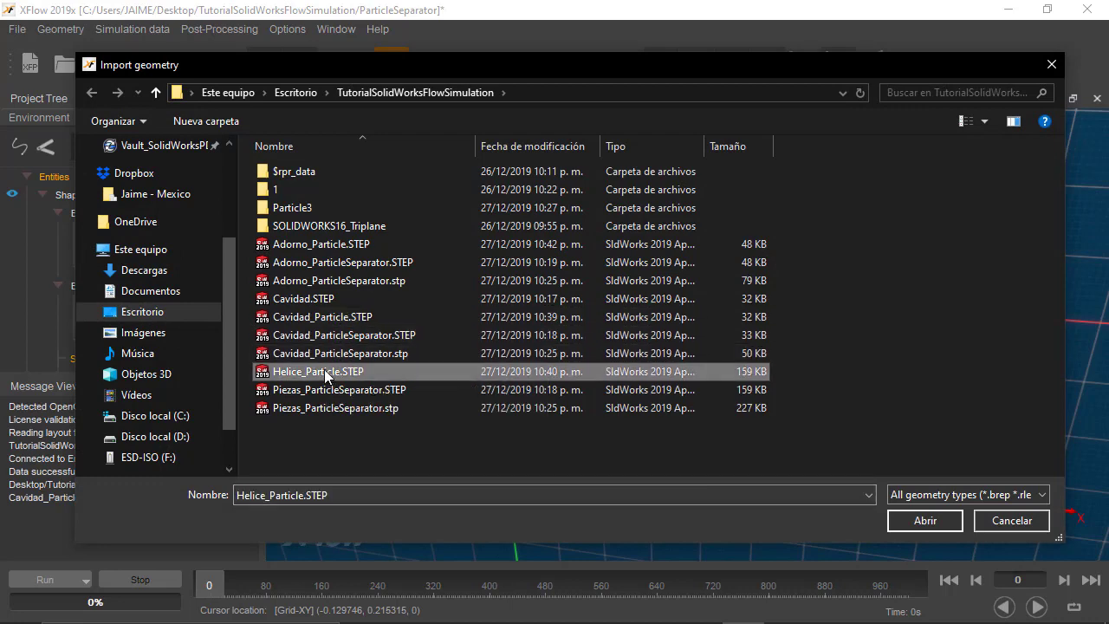
click(914, 520)
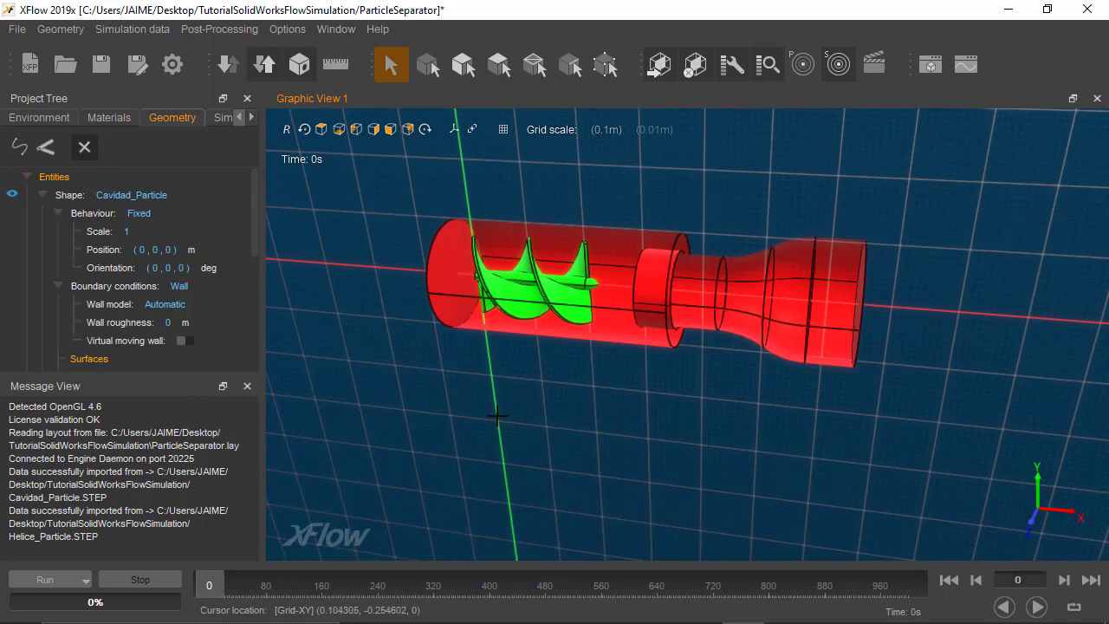
click(61, 33)
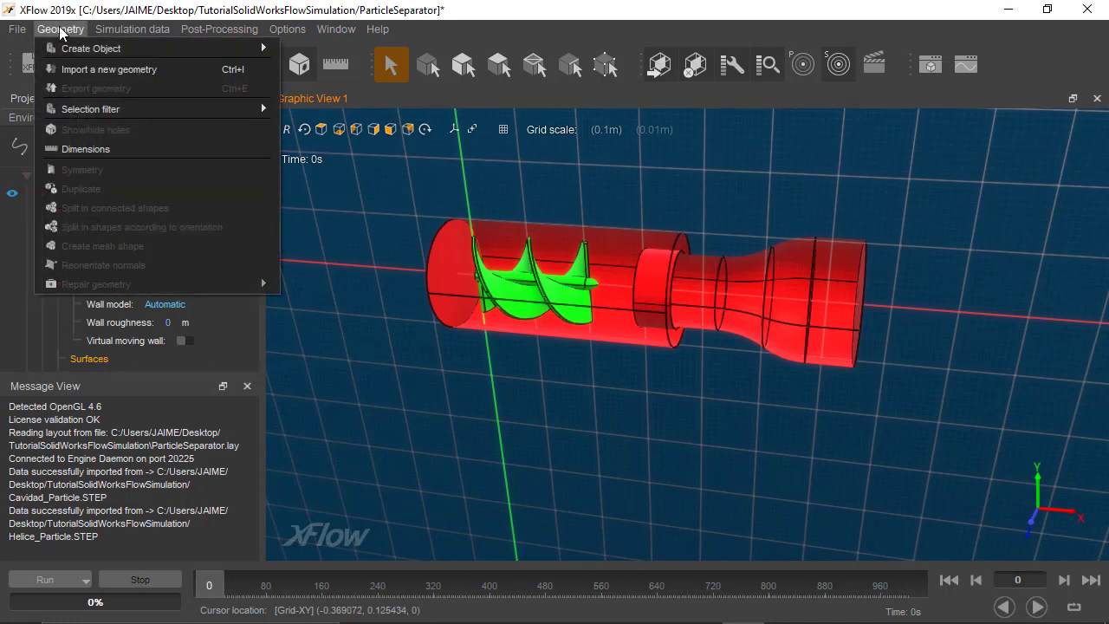
Step: Import Adorno_Particle.STEP with the Post-processing target role and view it side-on
click(69, 69)
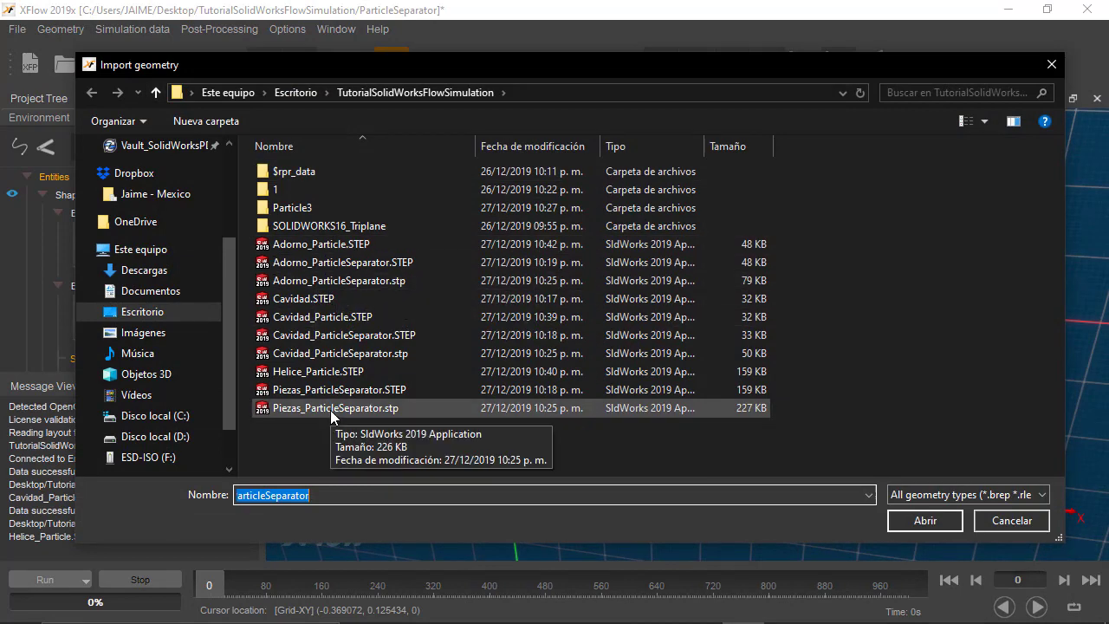
click(320, 245)
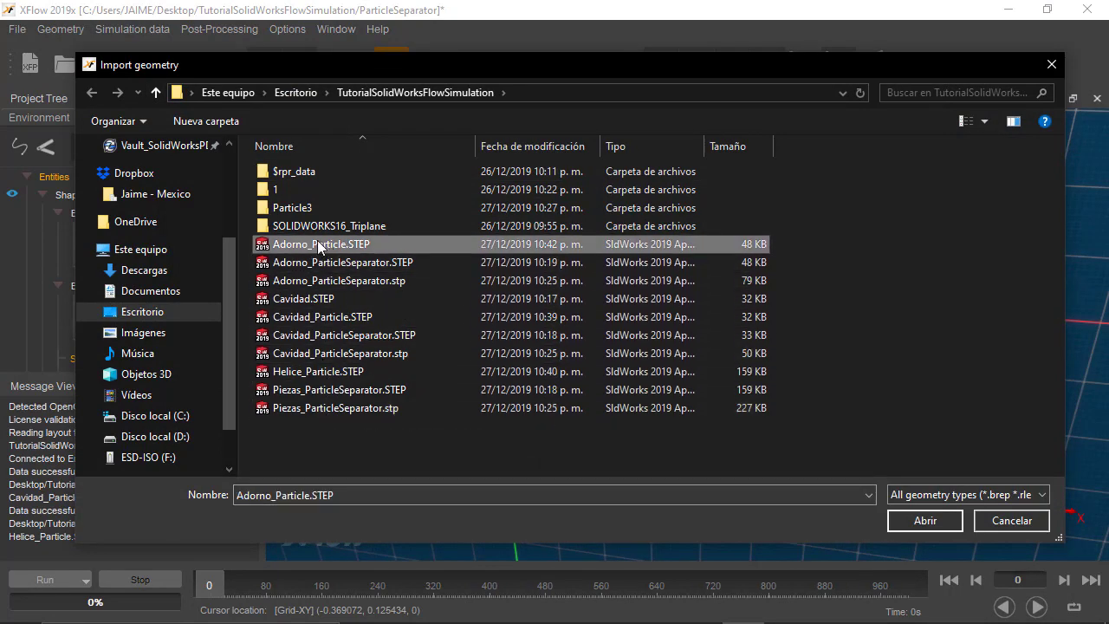
click(924, 523)
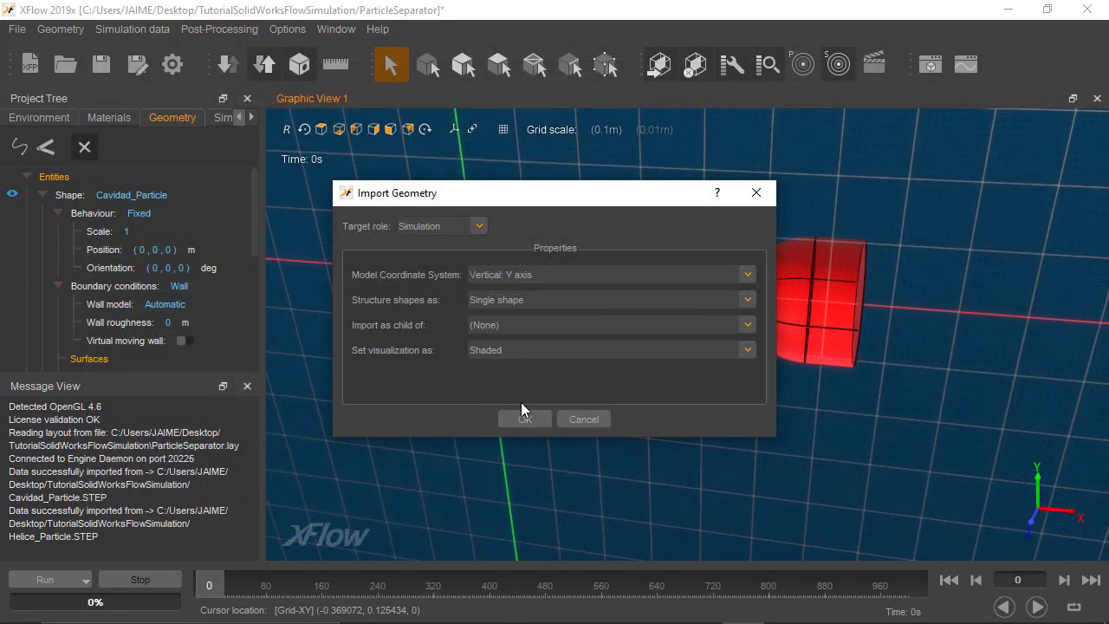
click(448, 222)
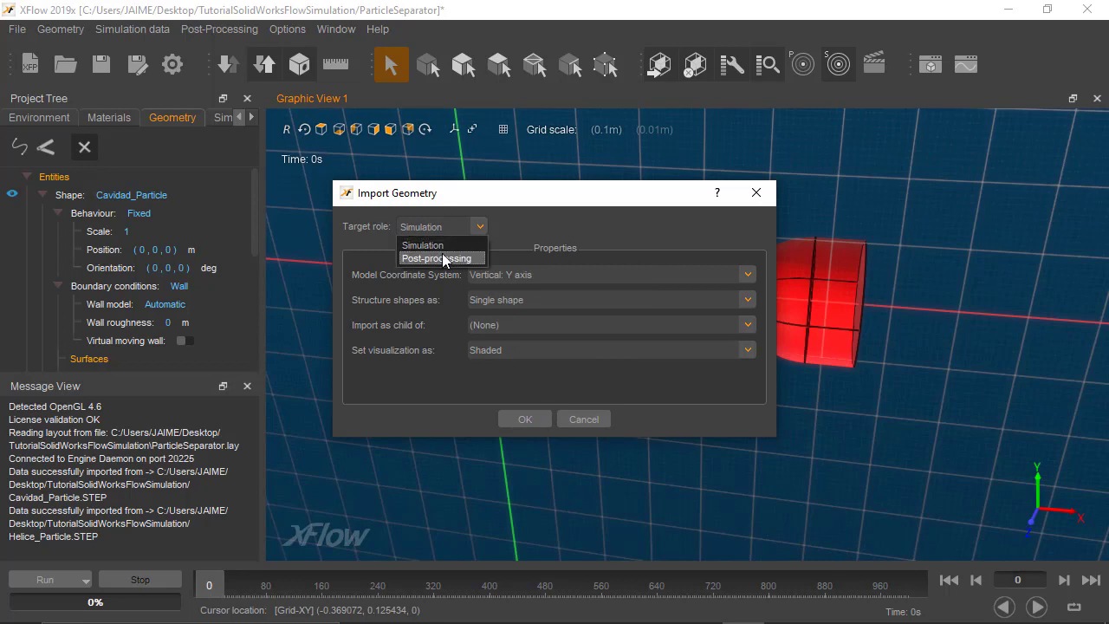
key(Escape)
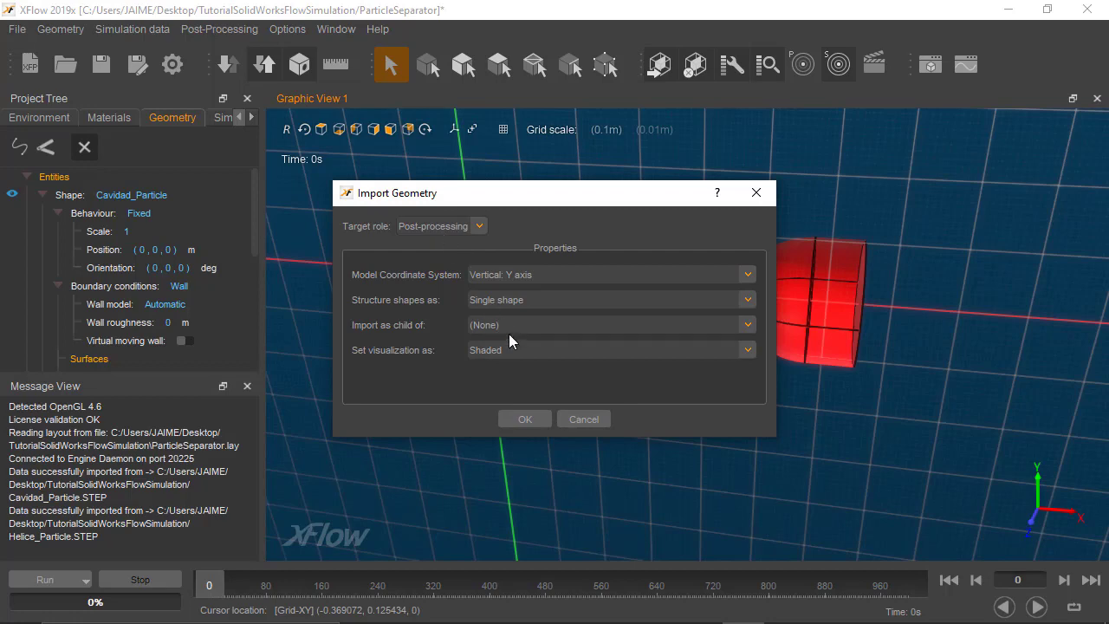
click(537, 417)
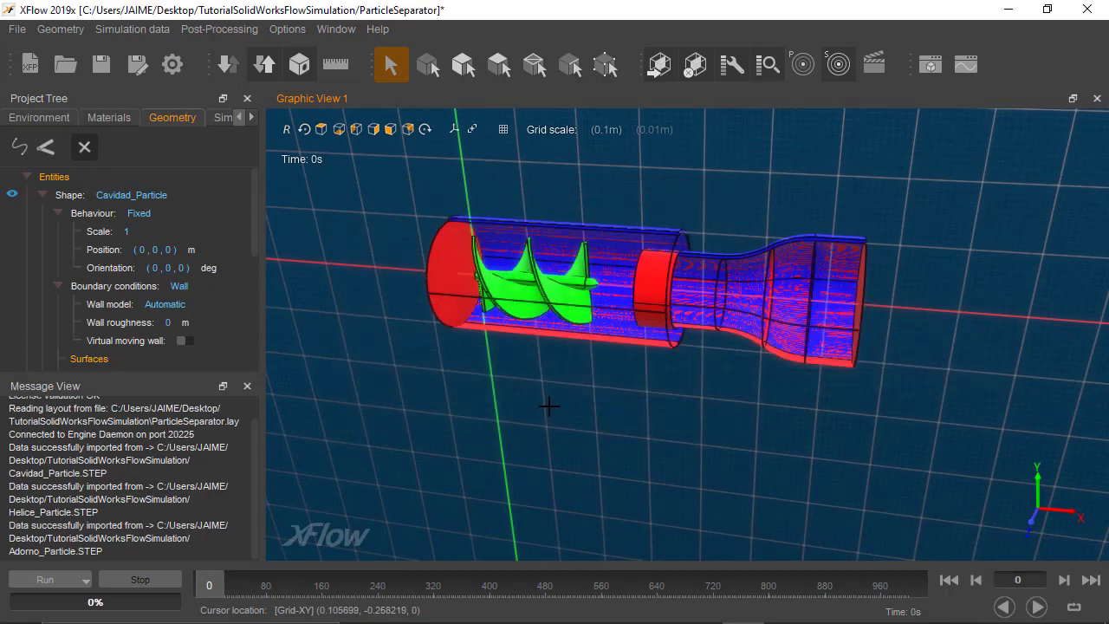
middle_drag(575, 398, 602, 398)
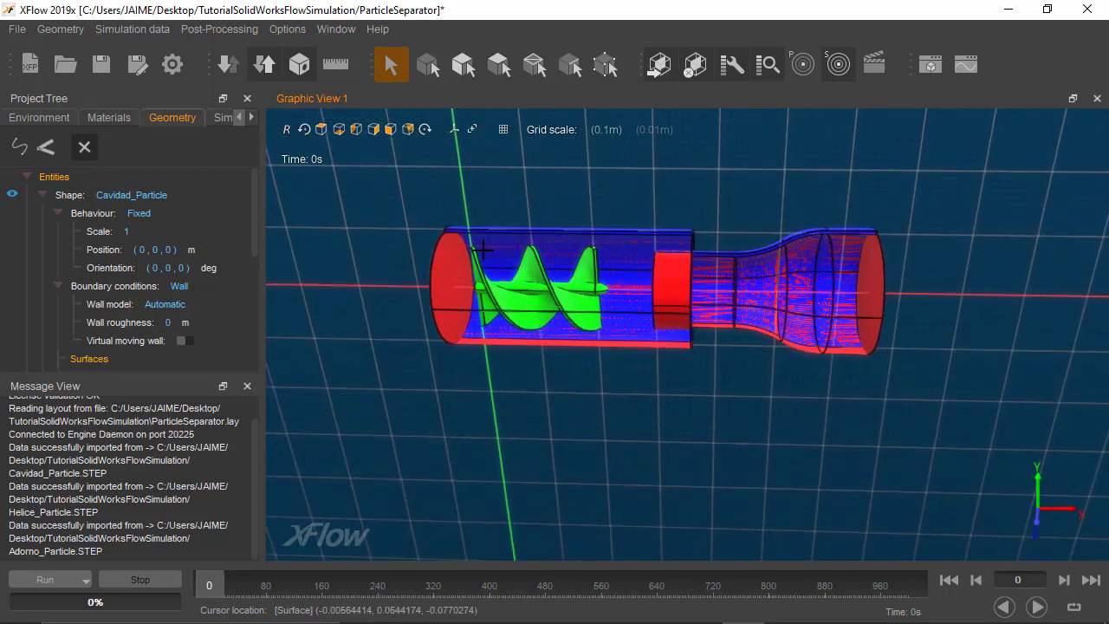
middle_drag(688, 335, 442, 277)
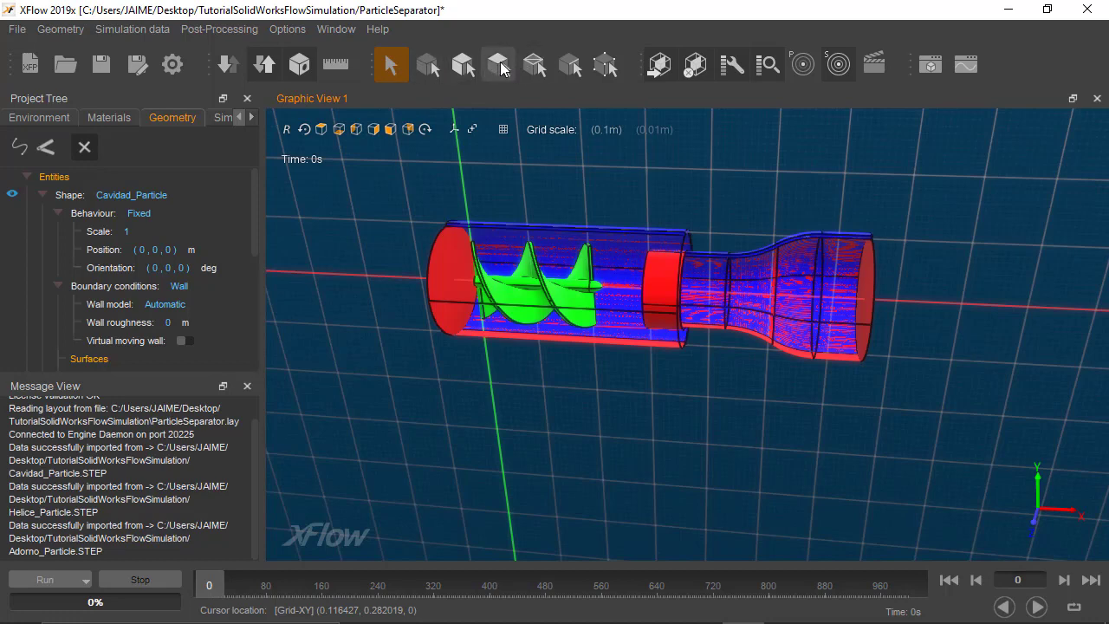
Step: Apply face boundary conditions to the cavity's left end disc, inner ring and right outlet face
click(500, 67)
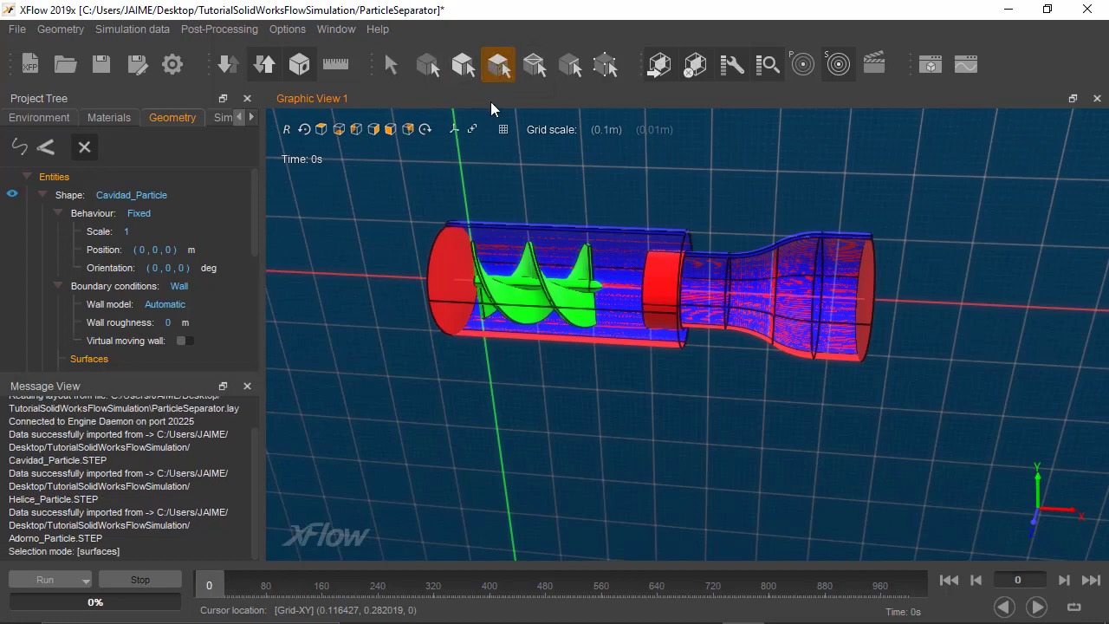
click(453, 271)
right_click(452, 271)
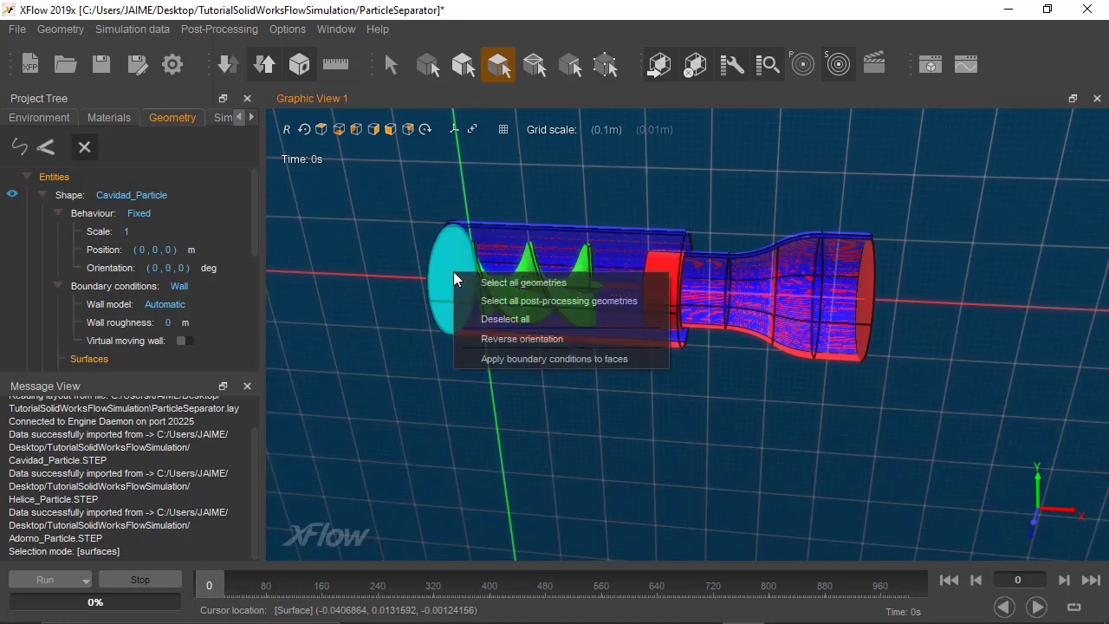
click(488, 359)
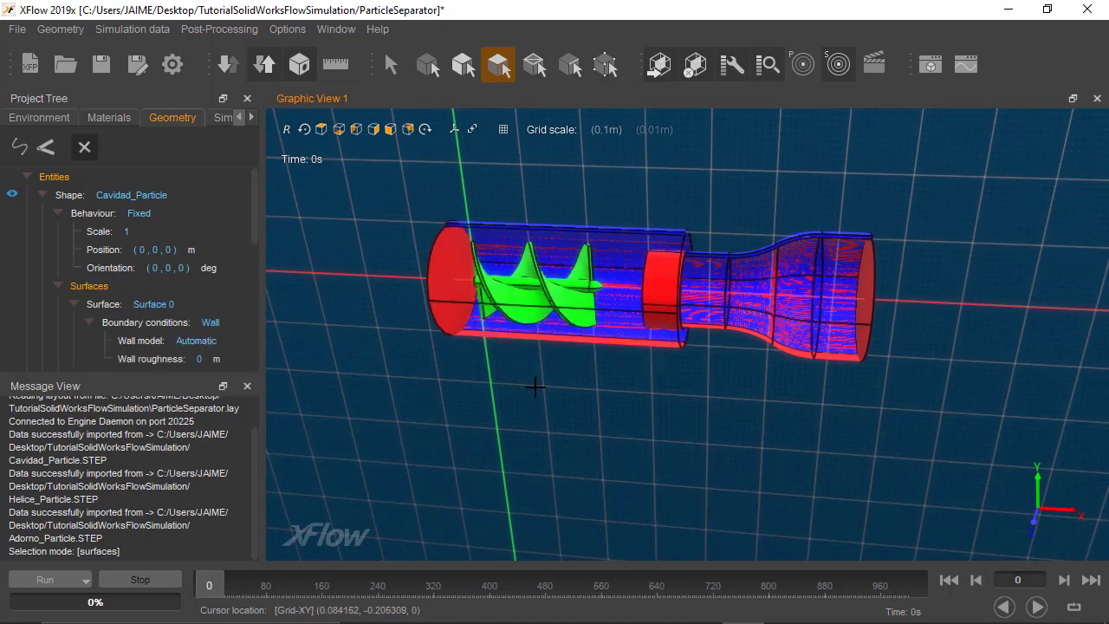
mouse_move(535, 384)
middle_down()
mouse_move(746, 378)
mouse_move(728, 260)
middle_up()
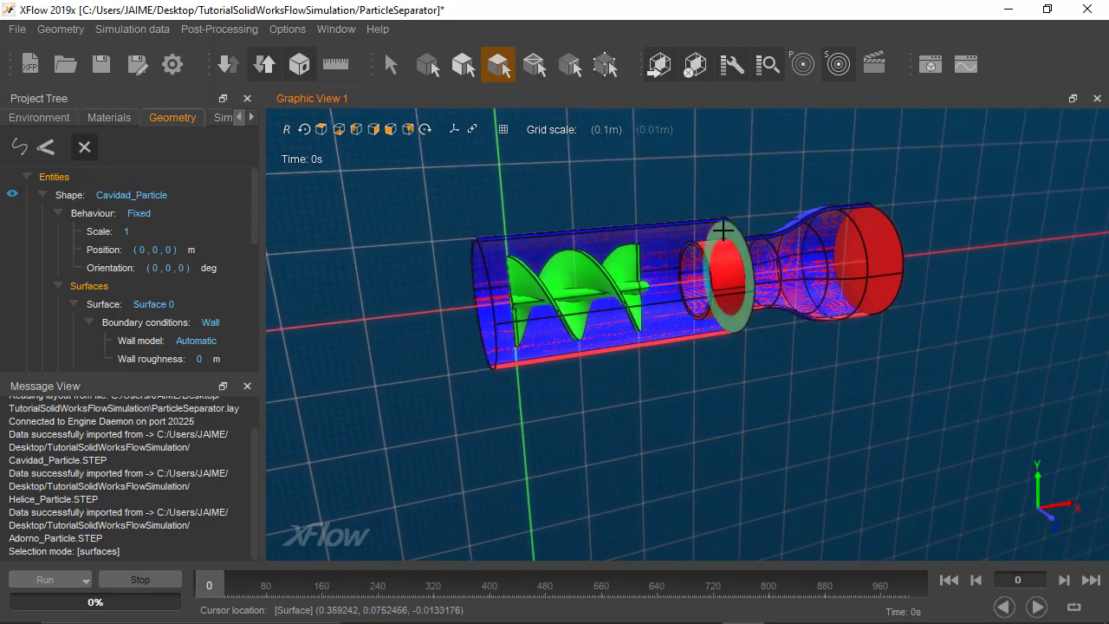
right_click(723, 233)
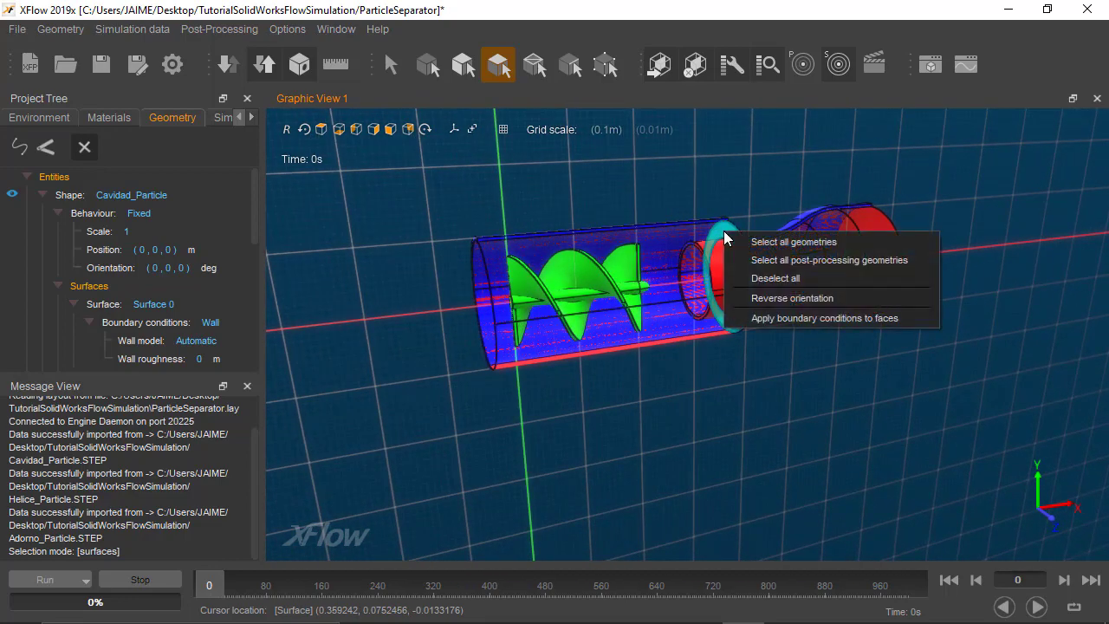
click(778, 319)
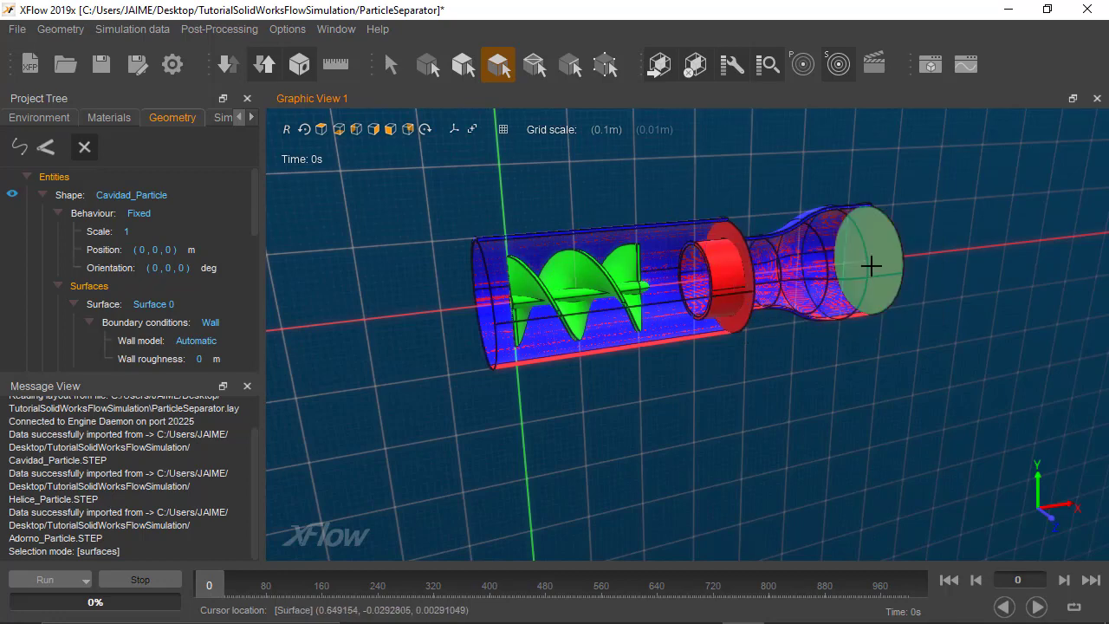
click(875, 258)
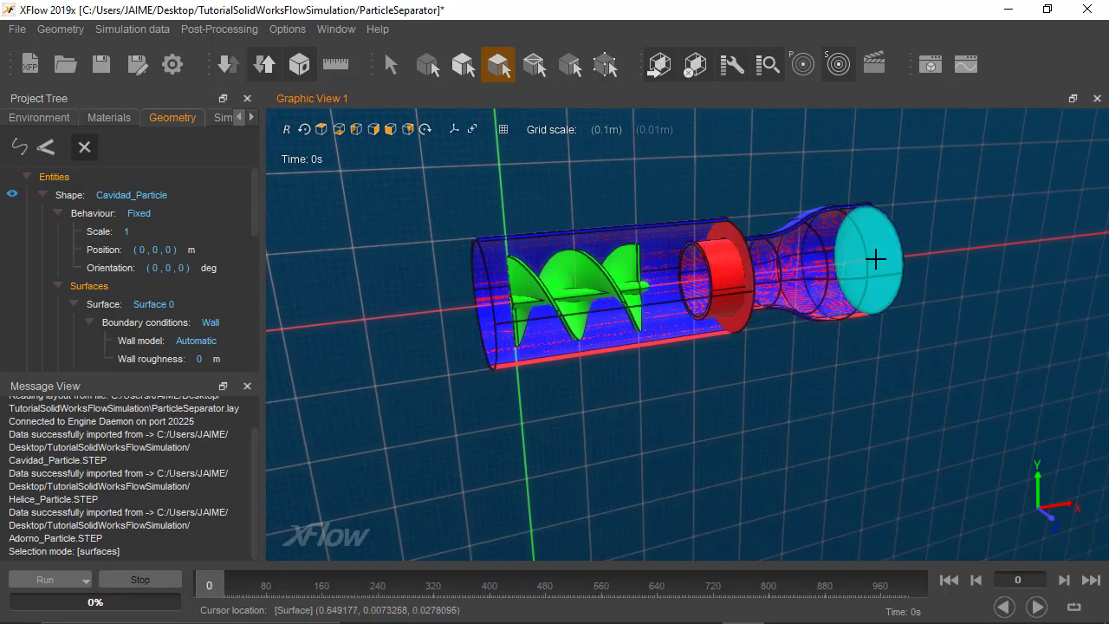
right_click(875, 258)
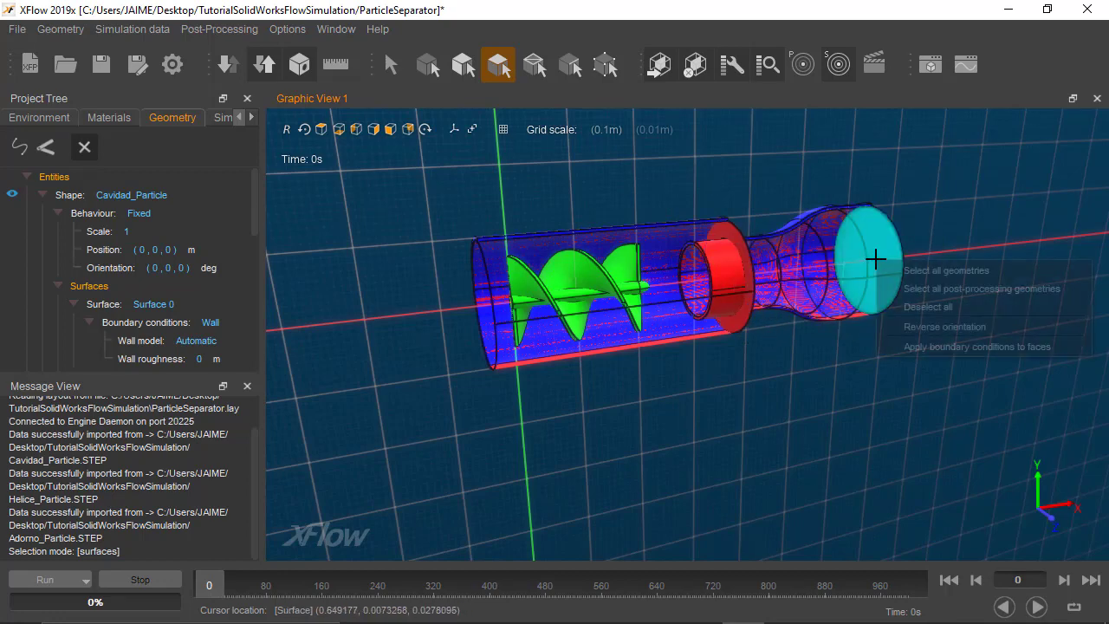
click(912, 347)
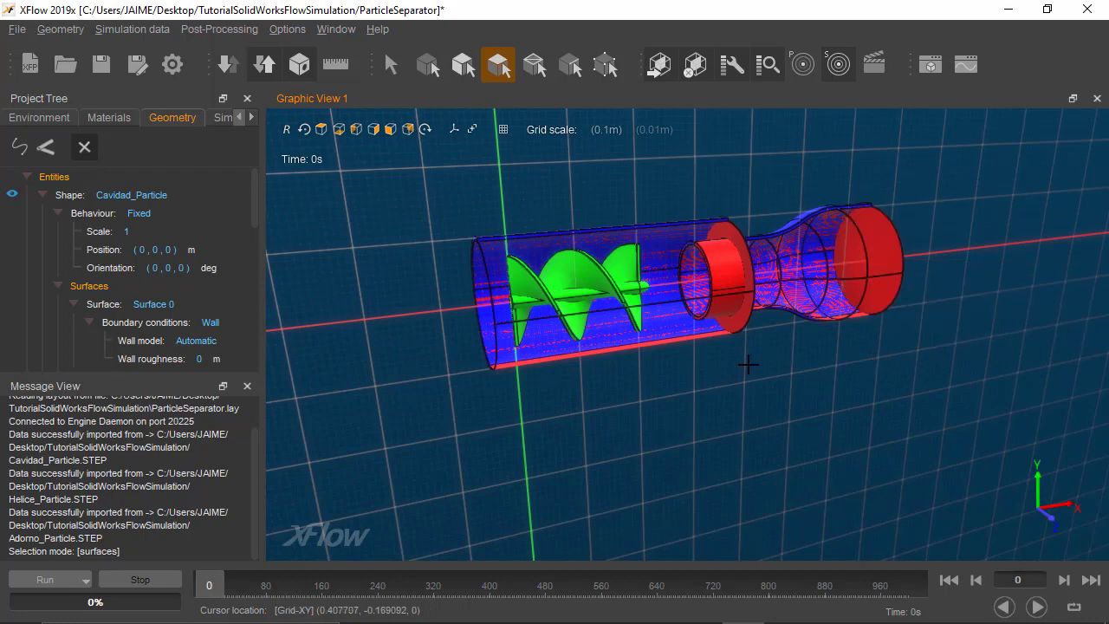
middle_drag(747, 365, 693, 359)
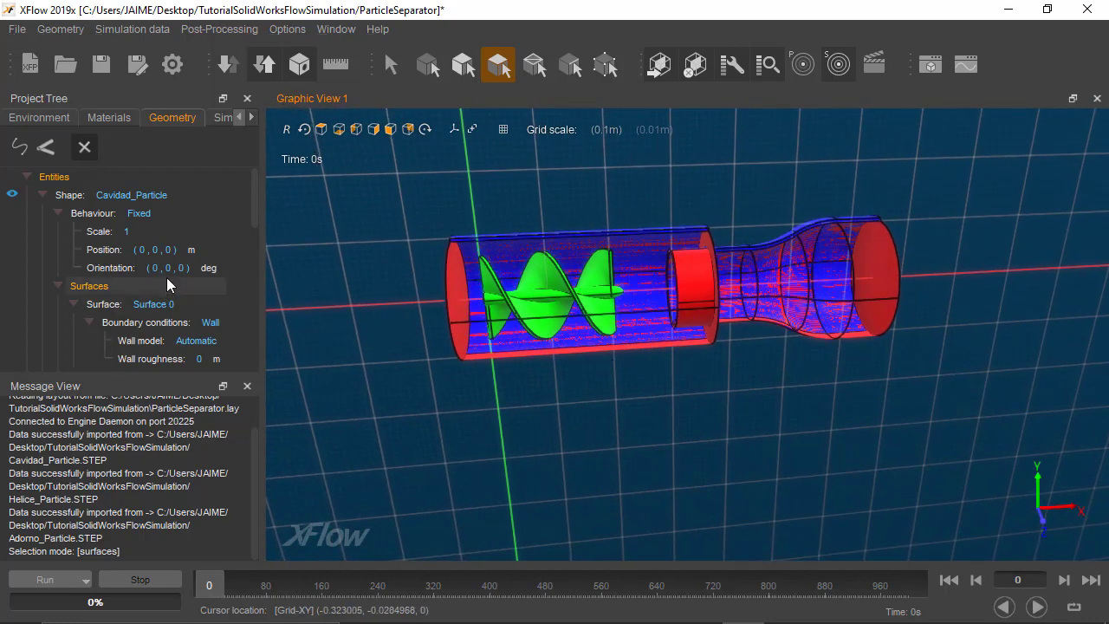
Step: Rename the cavity's Surface 0 to Cavidad and Surface 1 to Entrada
click(70, 196)
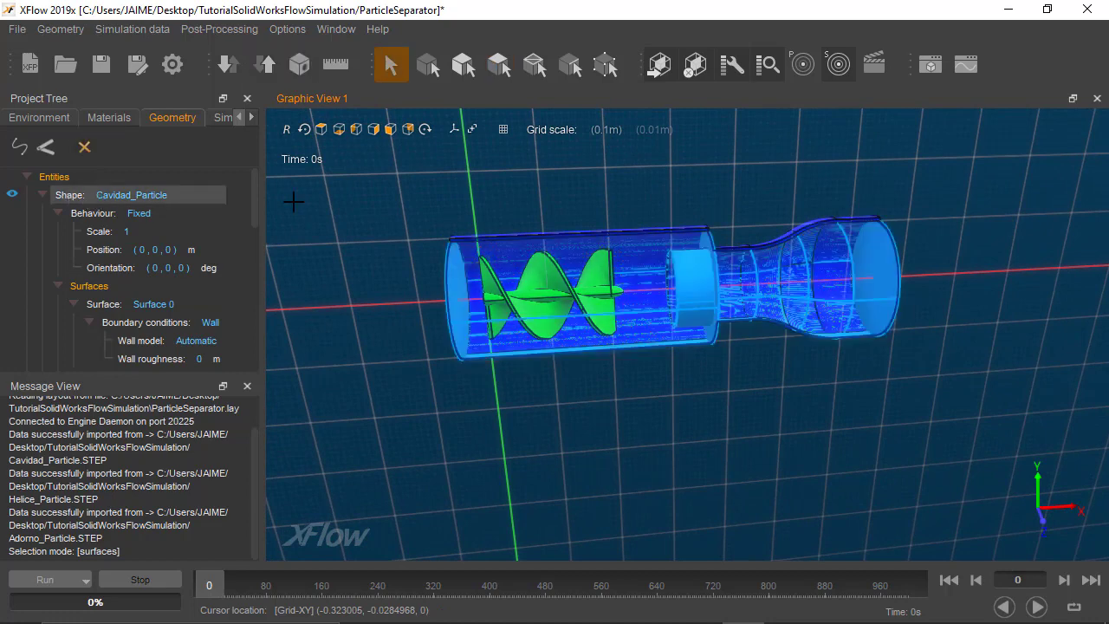
click(118, 305)
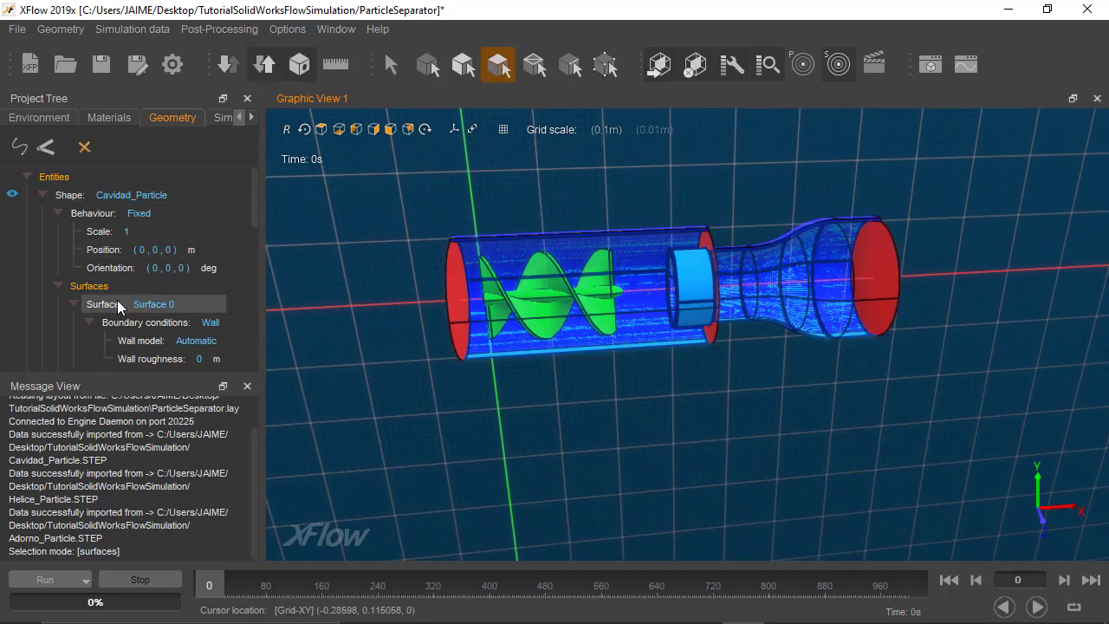
scroll(141, 303, down, 1)
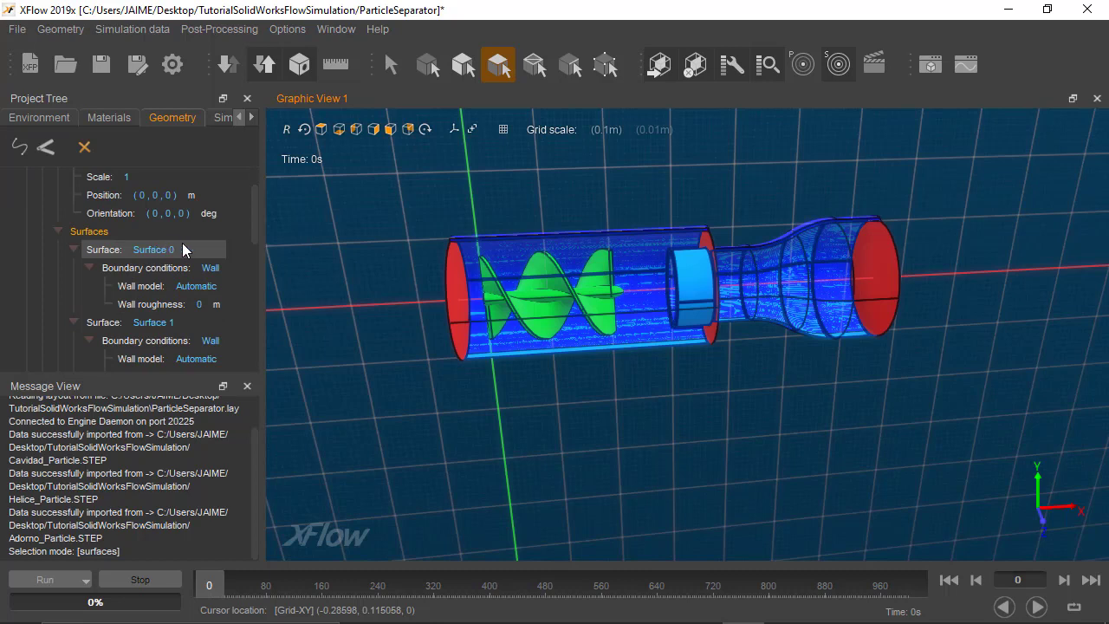
right_click(182, 251)
click(213, 256)
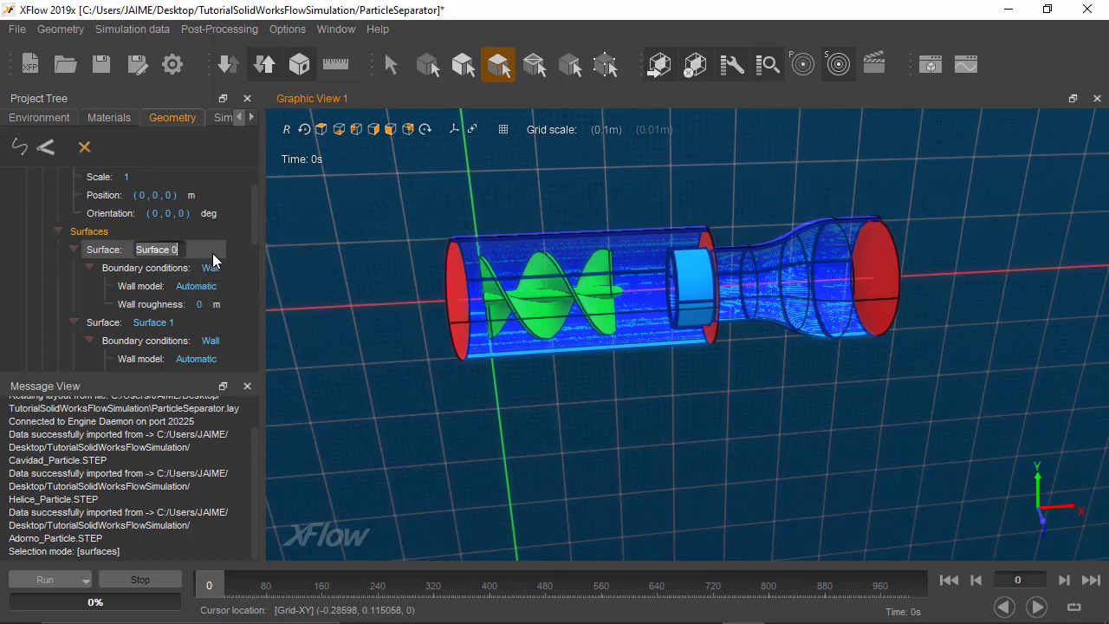
text(Cavidad)
key(Return)
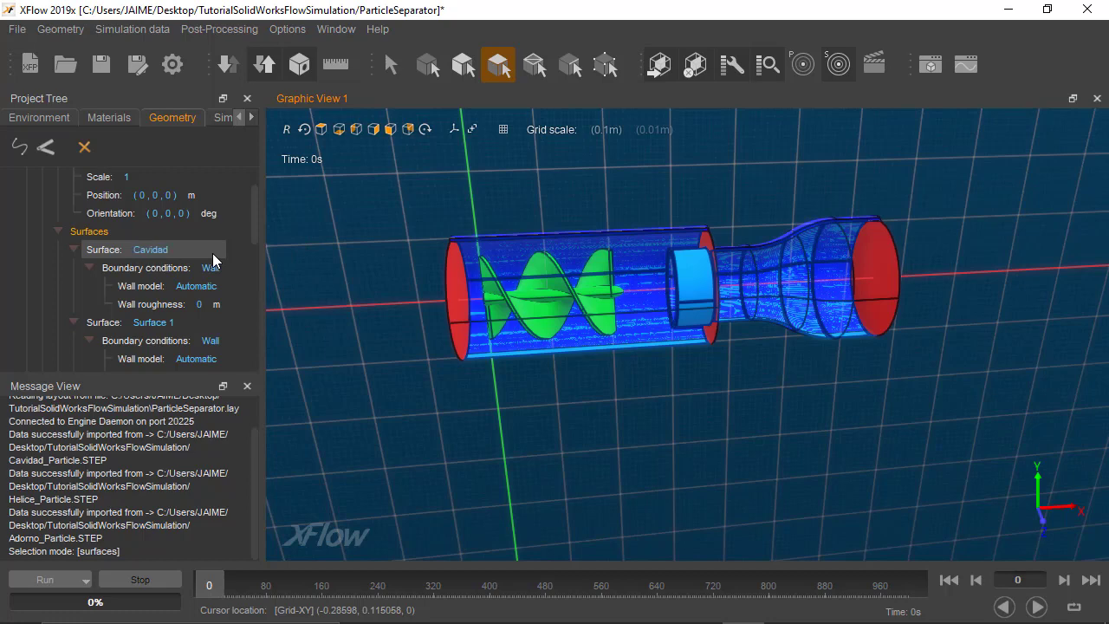
click(149, 324)
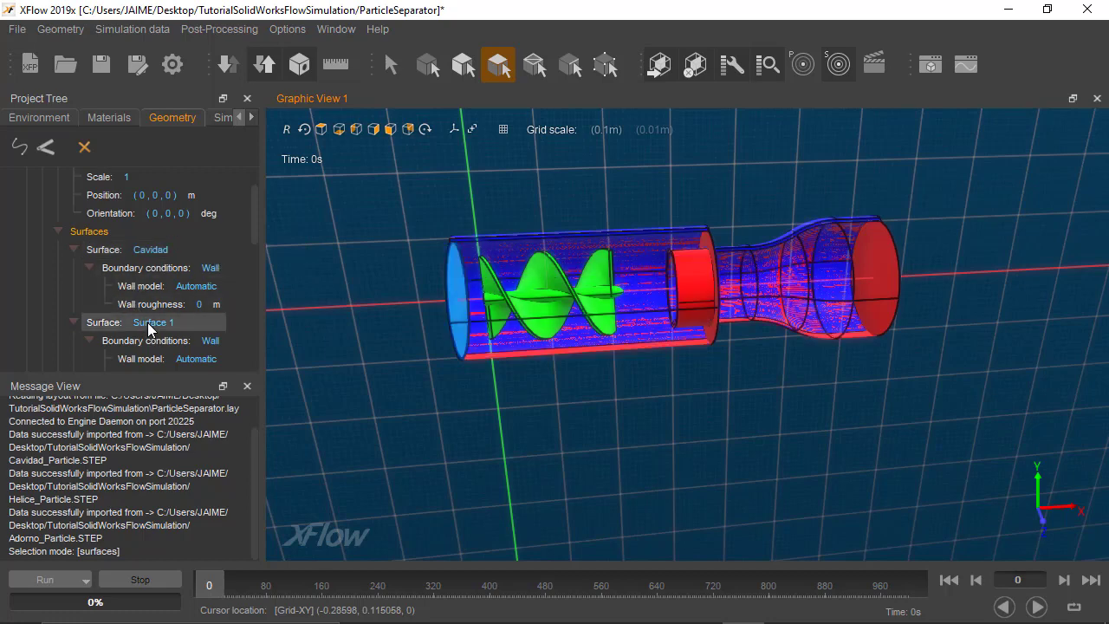
right_click(149, 324)
click(161, 335)
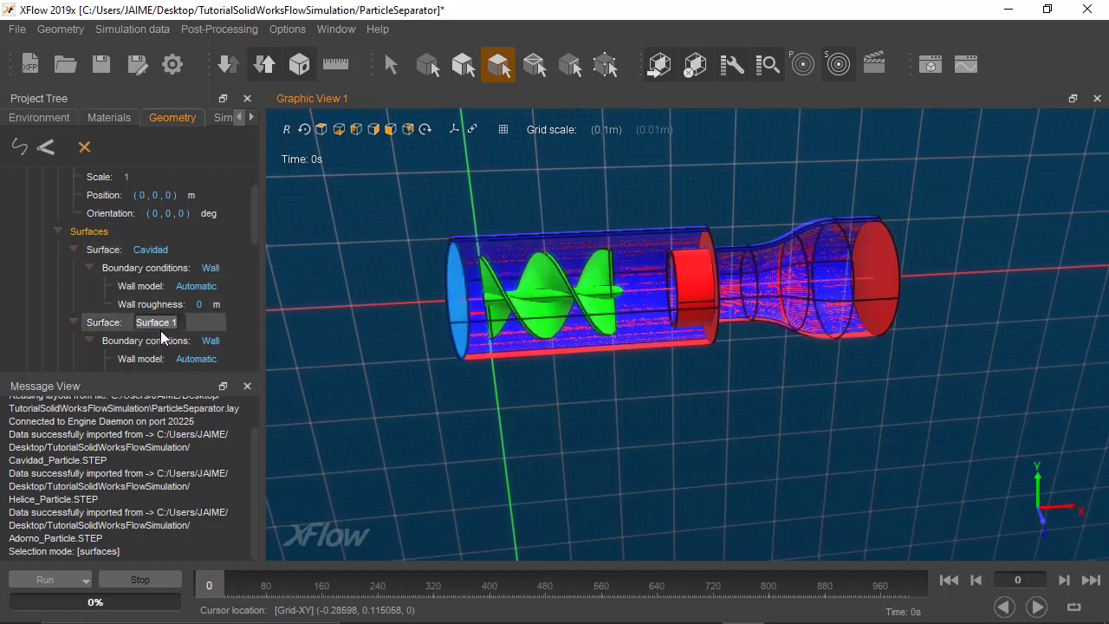
text(Entrada)
key(Return)
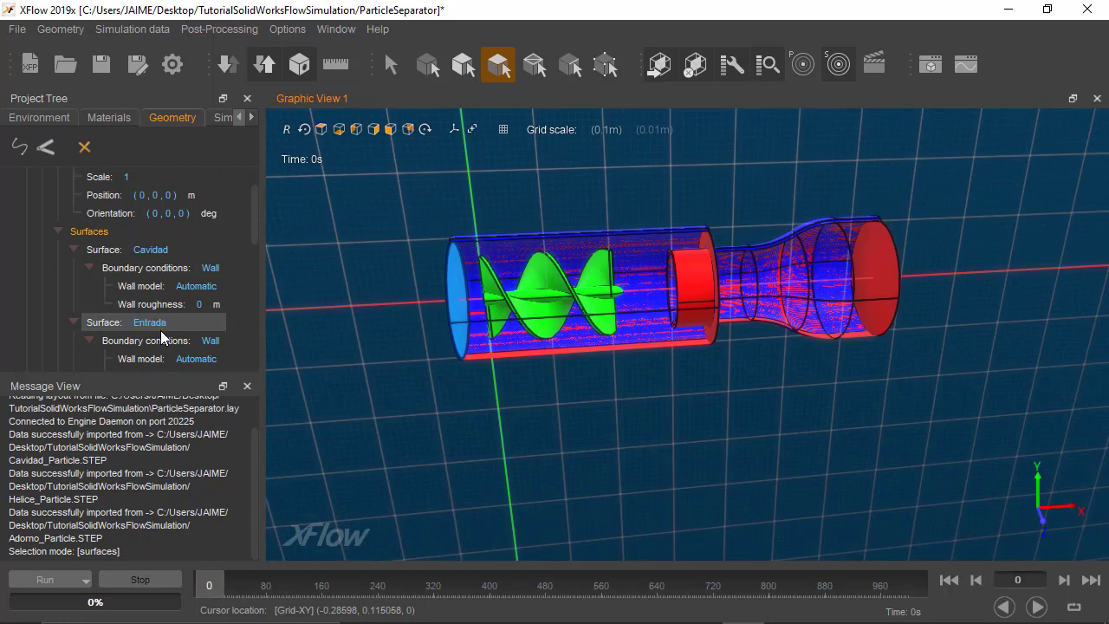
Step: Rename Surface 2 to SalidaParticulas and Surface 3 to SalidaMotor
scroll(156, 342, down, 1)
click(144, 348)
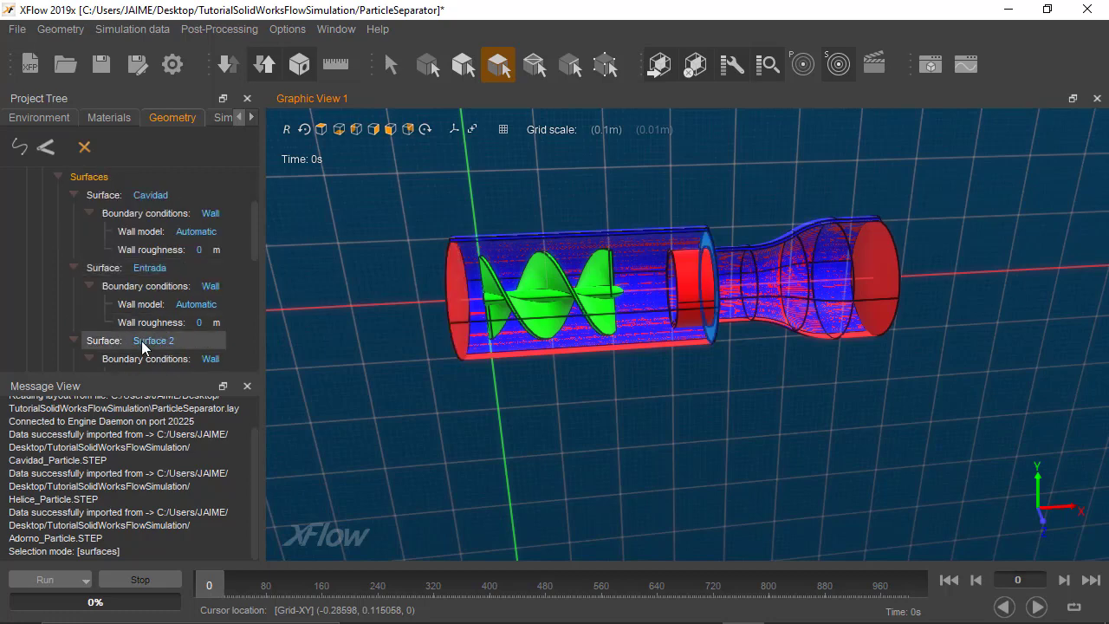
right_click(143, 348)
click(157, 353)
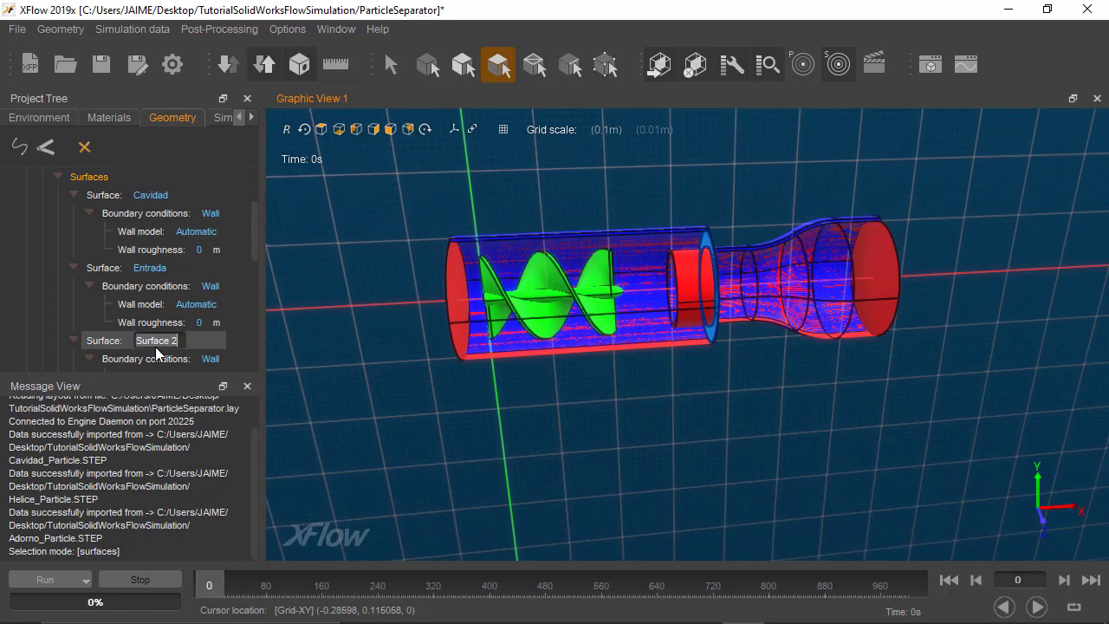
text(Salida)
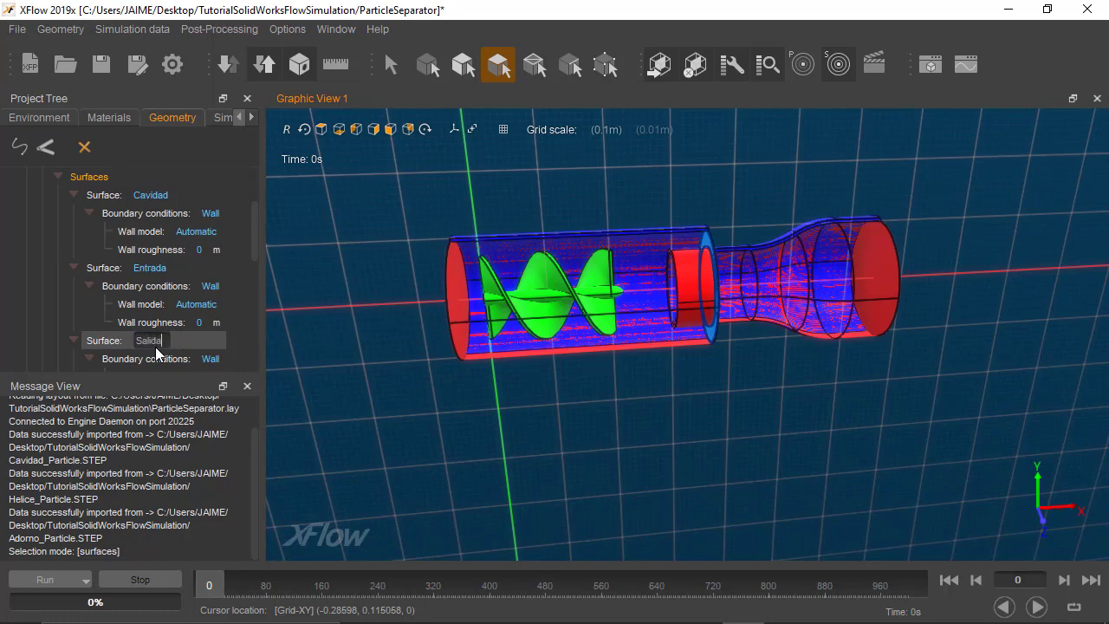
text(Particulas)
key(Return)
scroll(140, 355, down, 1)
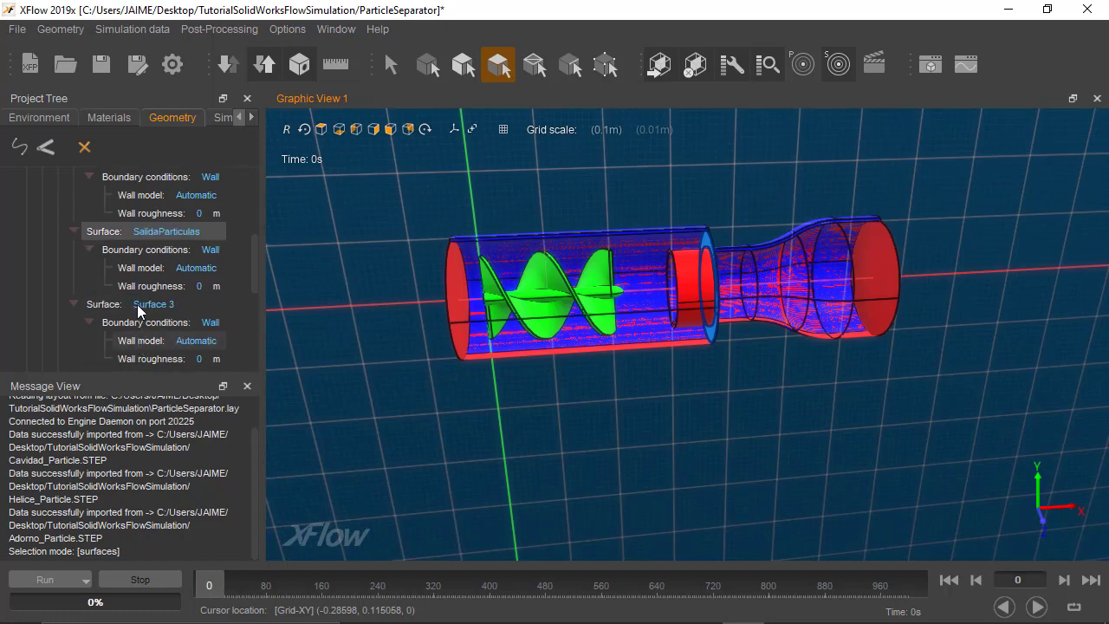
click(138, 307)
right_click(139, 308)
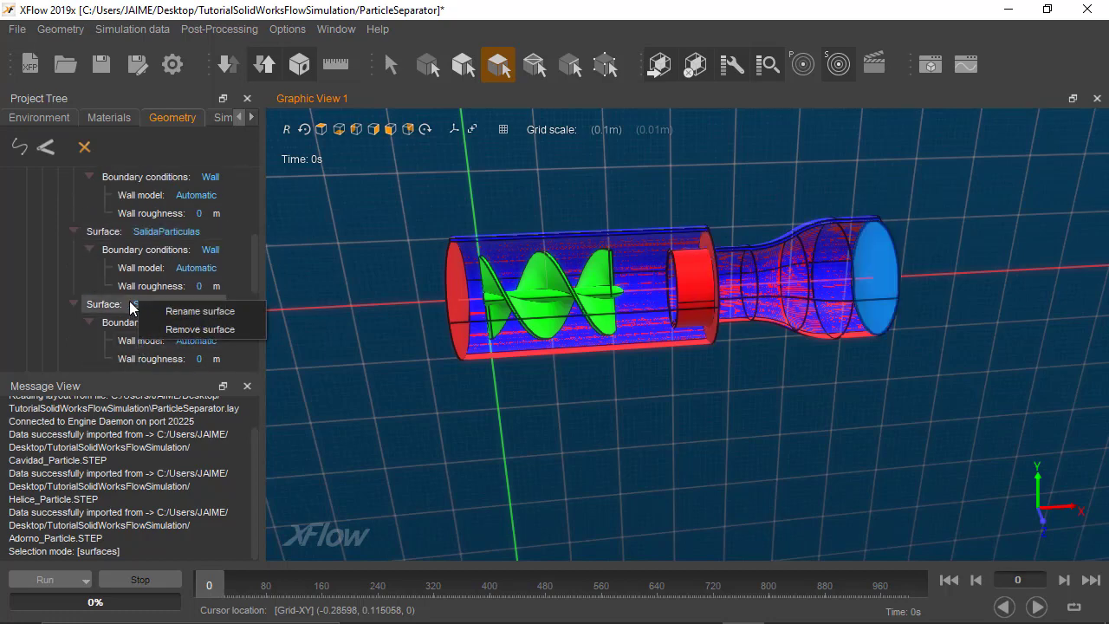
click(158, 312)
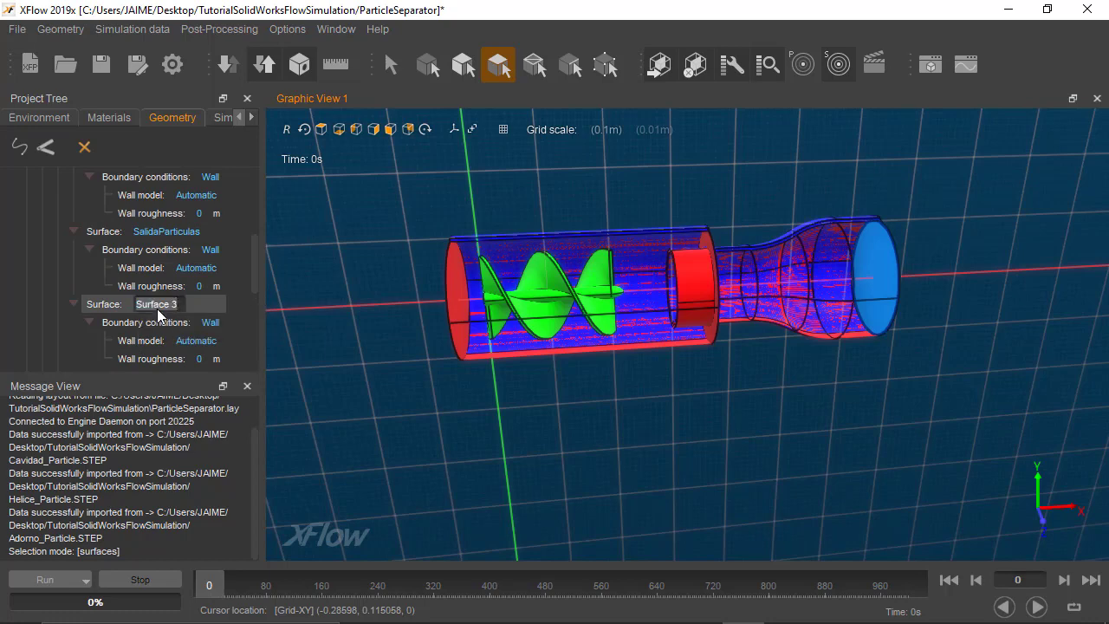
text(Salidad)
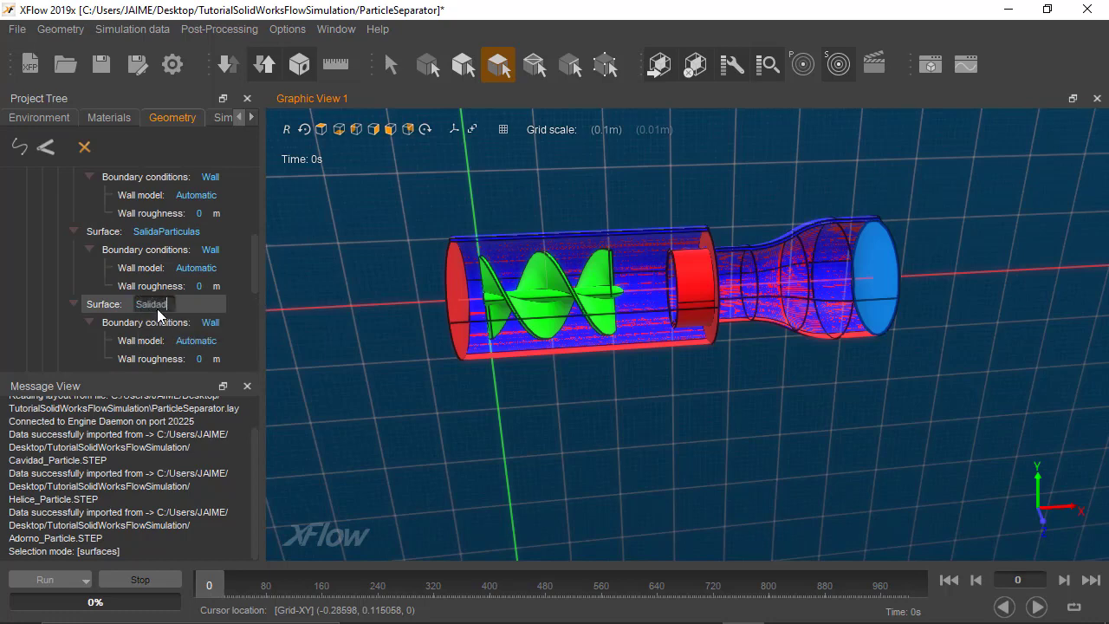
key(BackSpace)
text(Motor)
key(Return)
scroll(159, 317, down, 1)
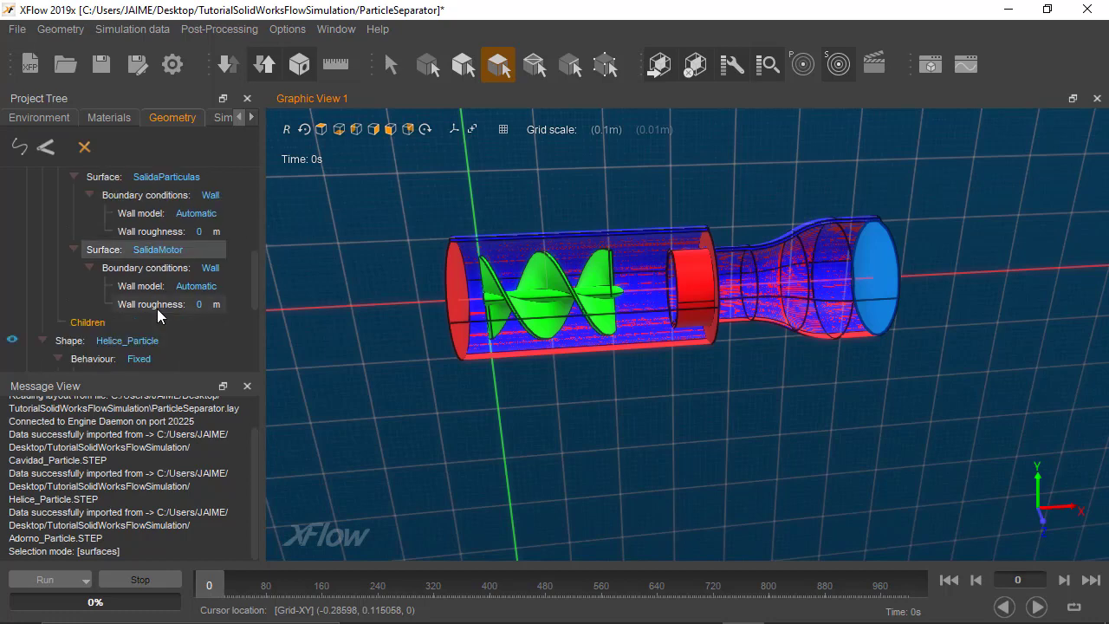
scroll(158, 316, down, 2)
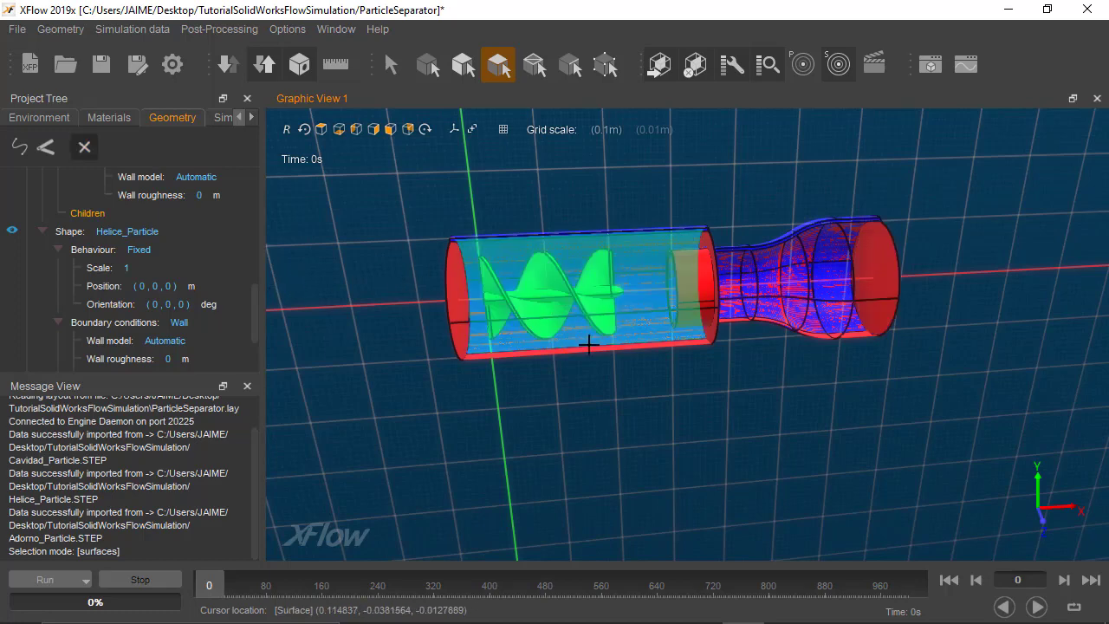
Step: Turn off surface picking and hide Cavidad_Particle so only the helix and tube shells show
middle_drag(687, 334, 540, 352)
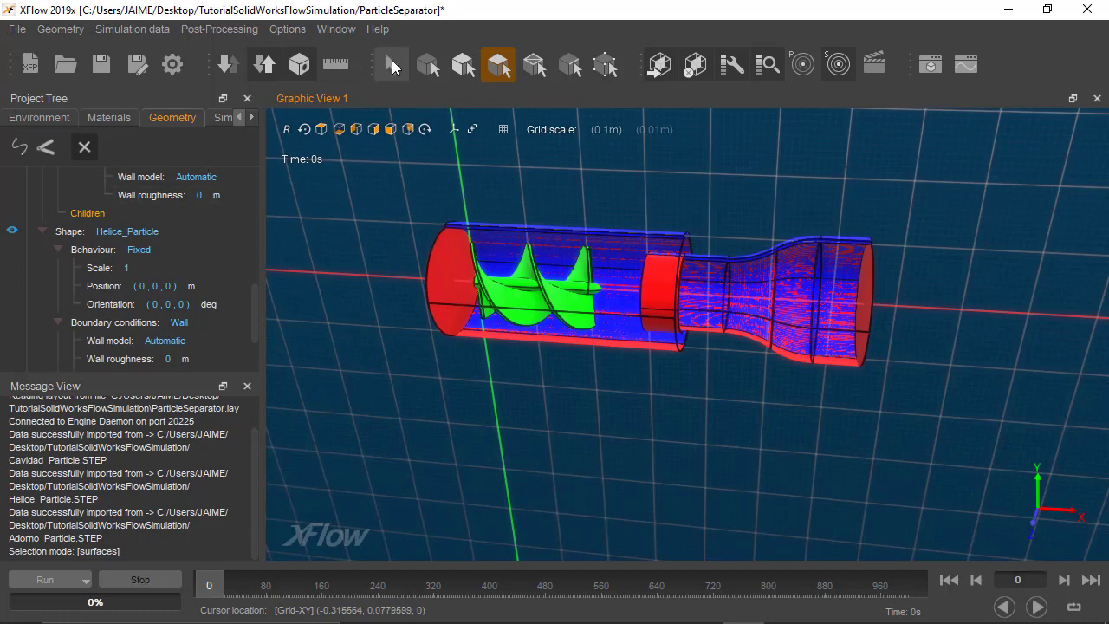
click(390, 66)
scroll(241, 260, up, 4)
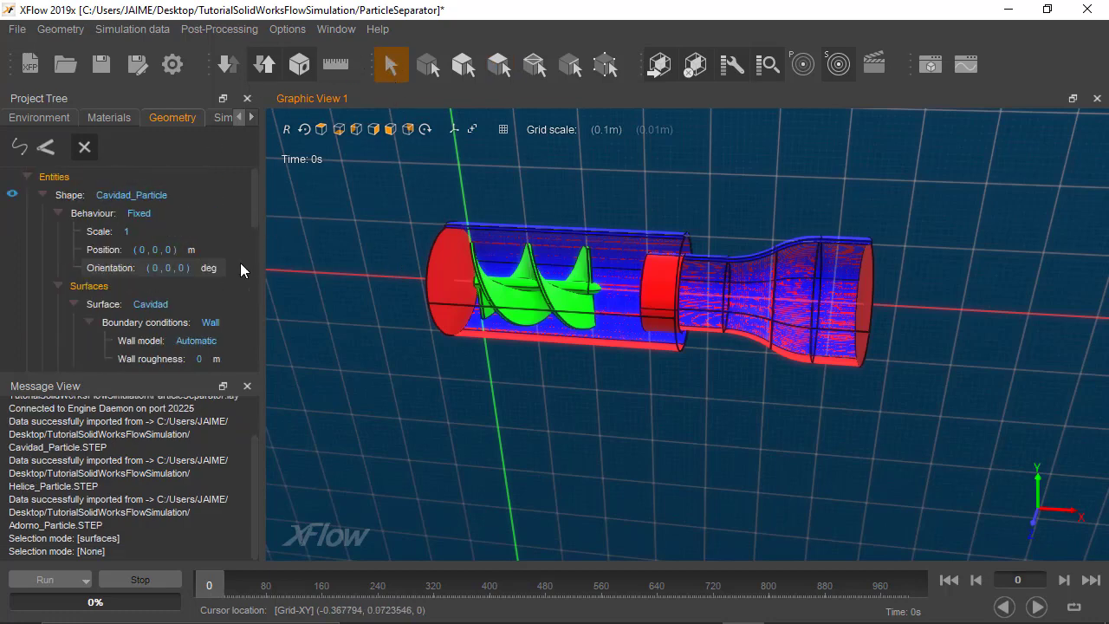
click(13, 195)
mouse_move(346, 276)
mouse_down()
mouse_move(441, 273)
mouse_move(364, 198)
mouse_move(448, 265)
mouse_up()
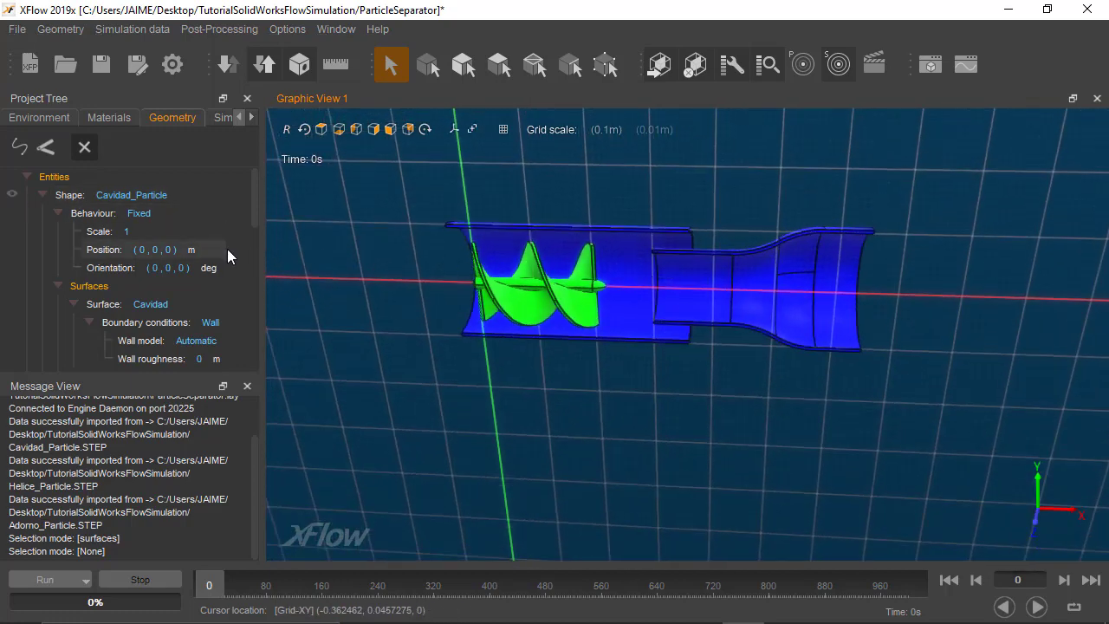
scroll(169, 260, down, 1)
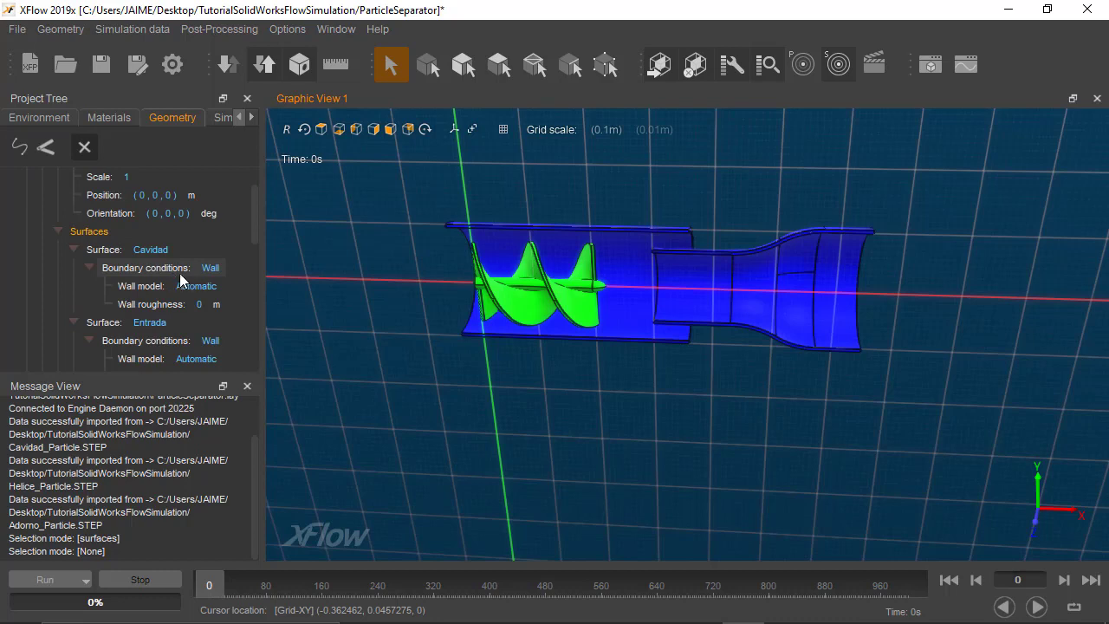
drag(262, 260, 274, 260)
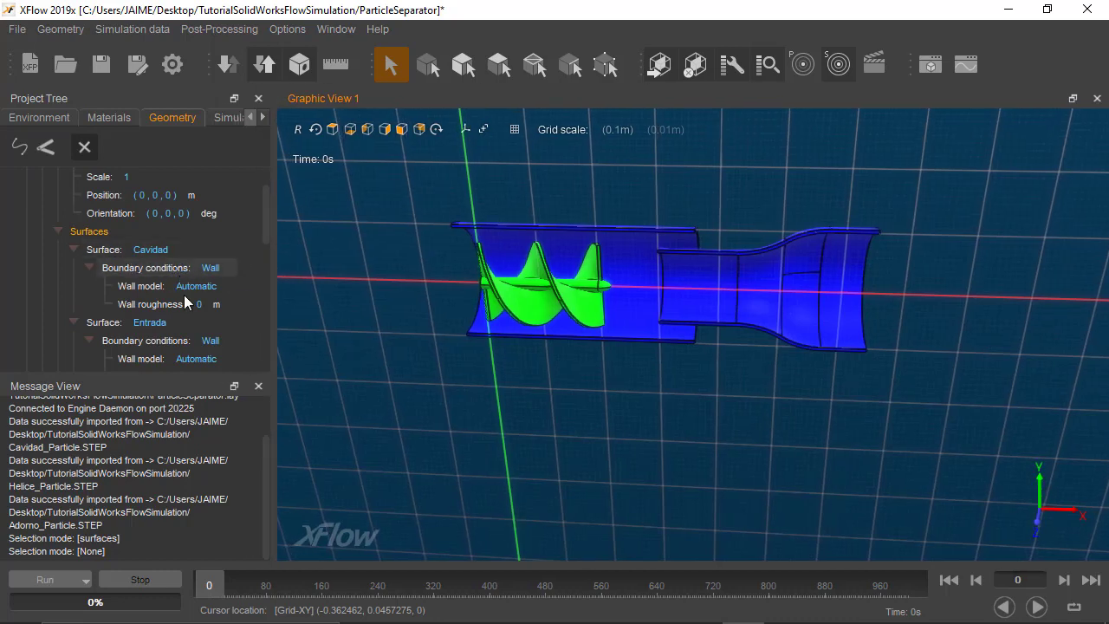
scroll(184, 299, down, 1)
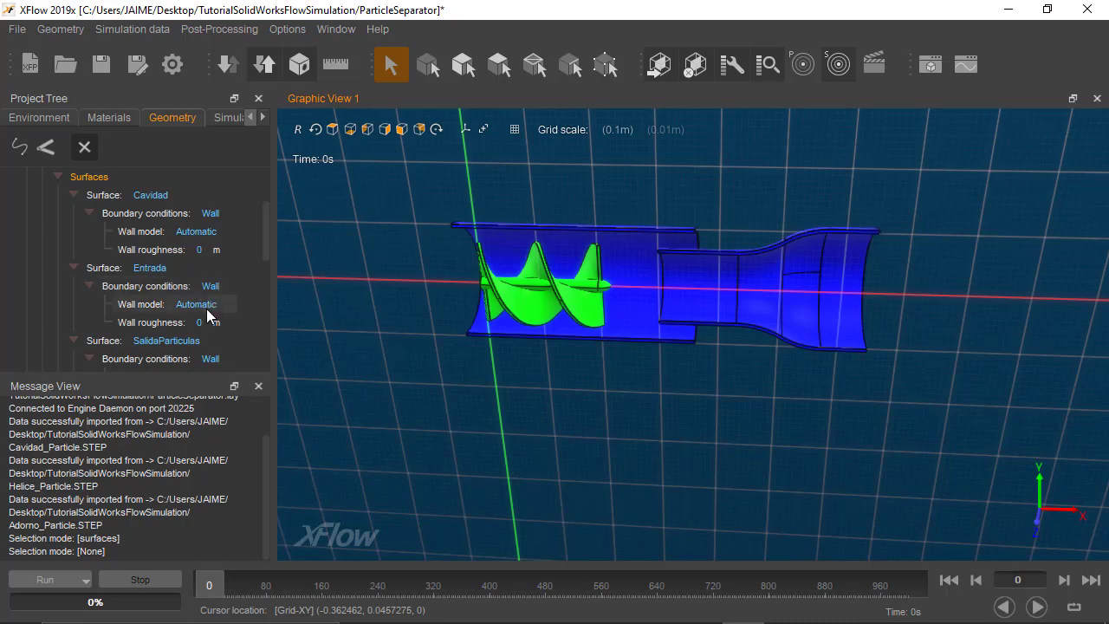
Step: Make Entrada a mass-flow inlet of 0.1 kg·s⁻¹
click(206, 305)
click(210, 286)
click(210, 285)
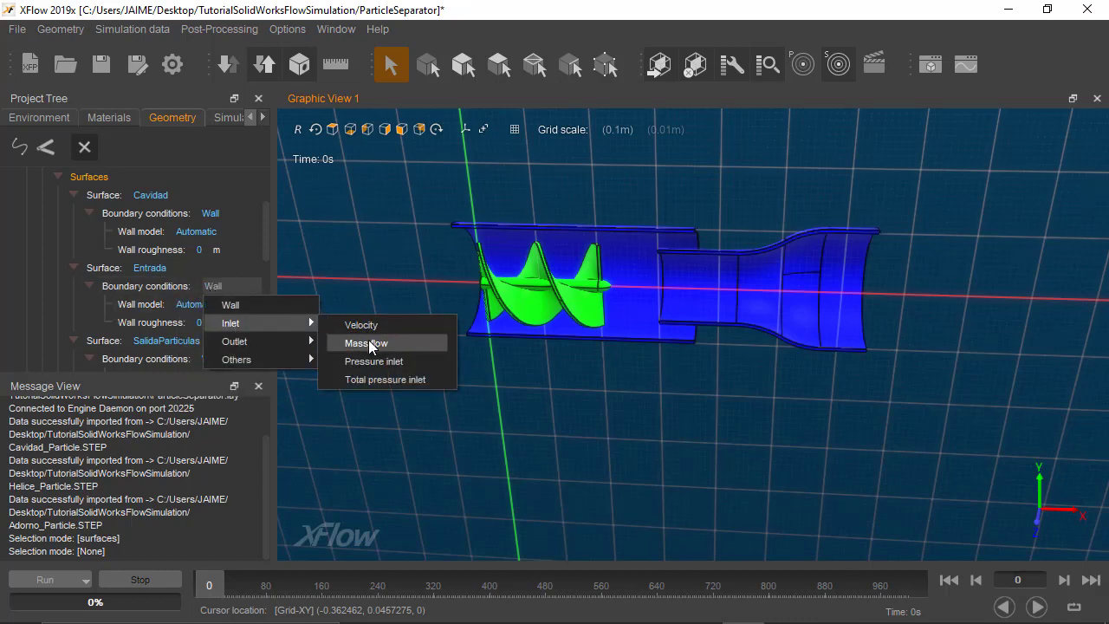
click(367, 343)
drag(273, 321, 307, 322)
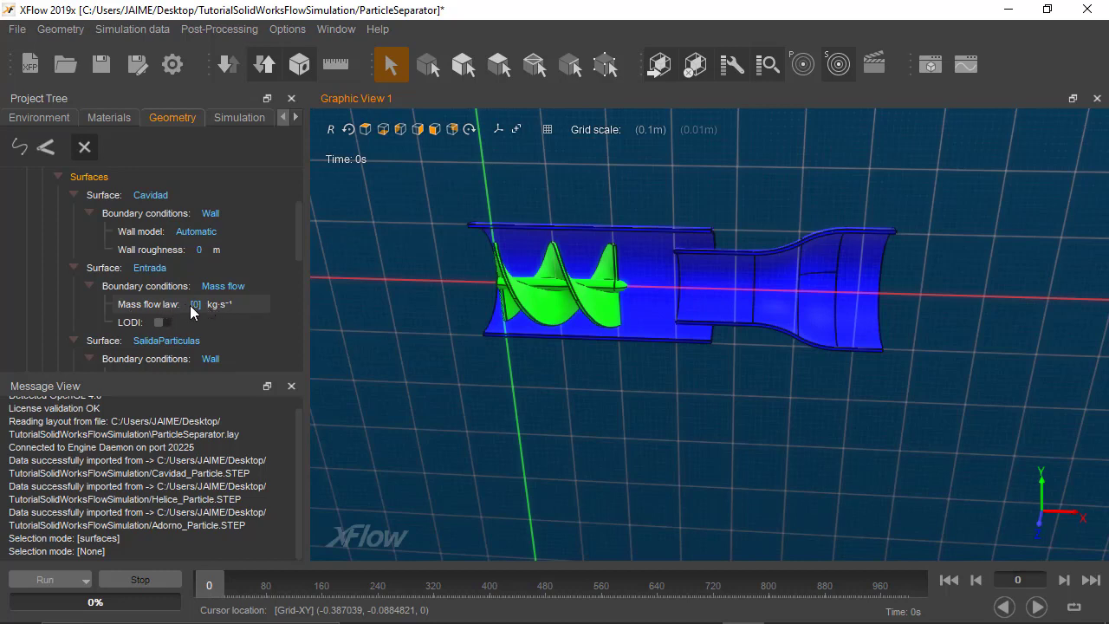
click(194, 306)
text(0.1)
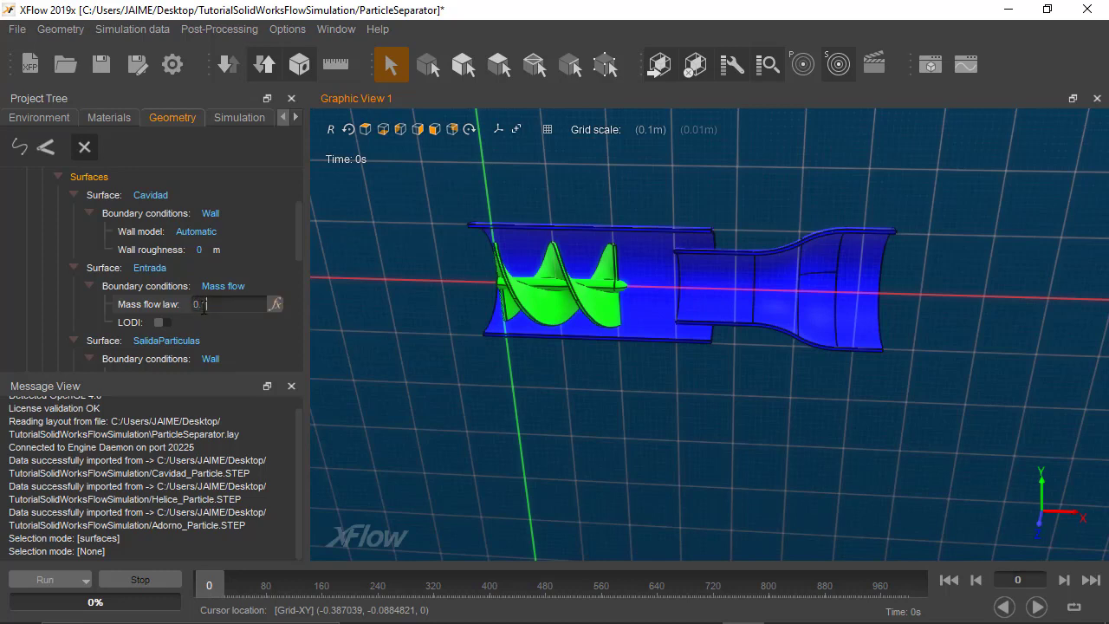
key(Return)
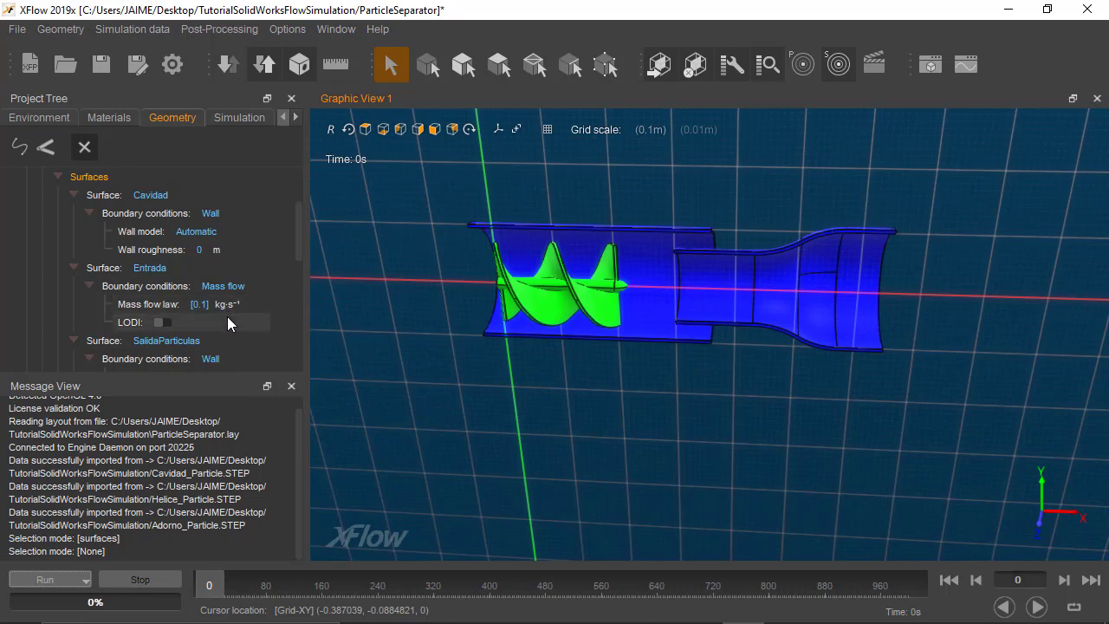
Step: Set both SalidaParticulas and SalidaMotor as pressure outlets
scroll(227, 316, down, 2)
scroll(214, 306, up, 1)
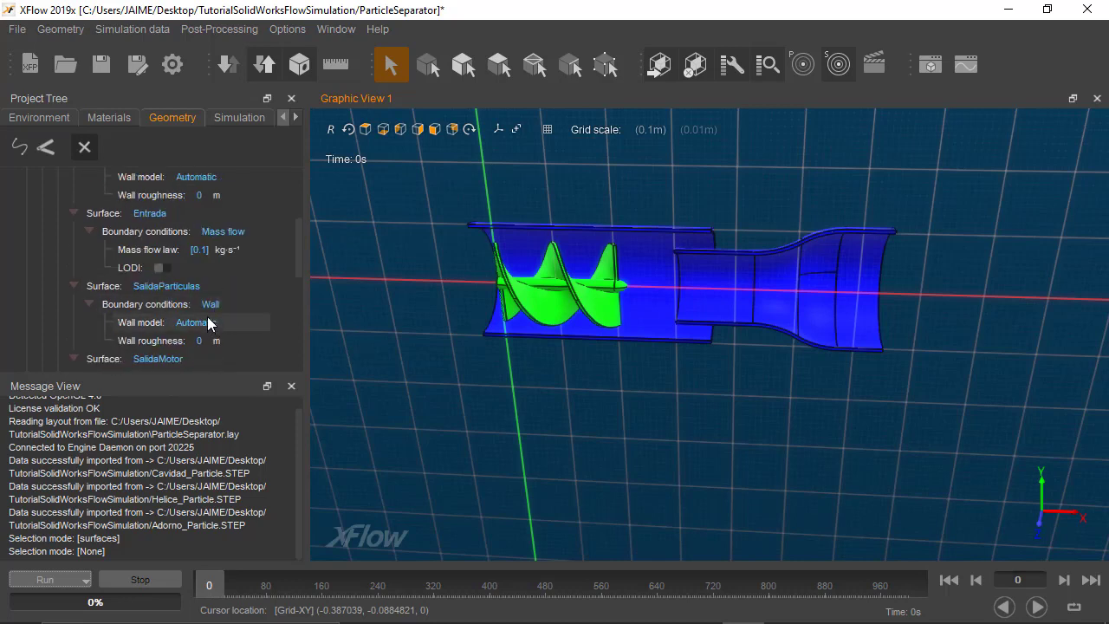
click(212, 305)
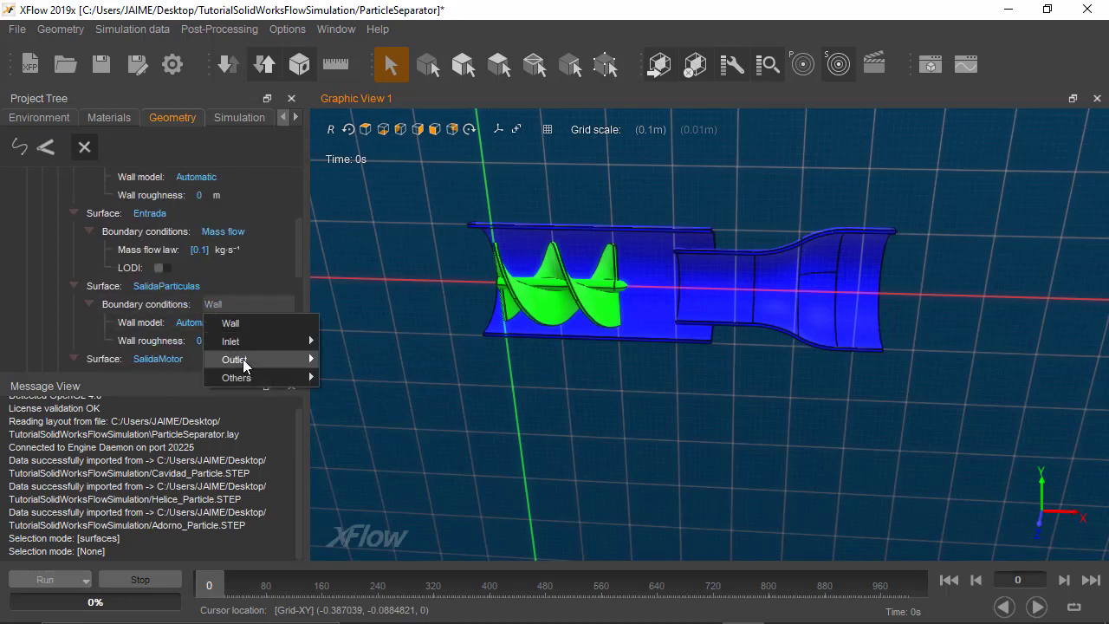
mouse_move(243, 359)
click(352, 359)
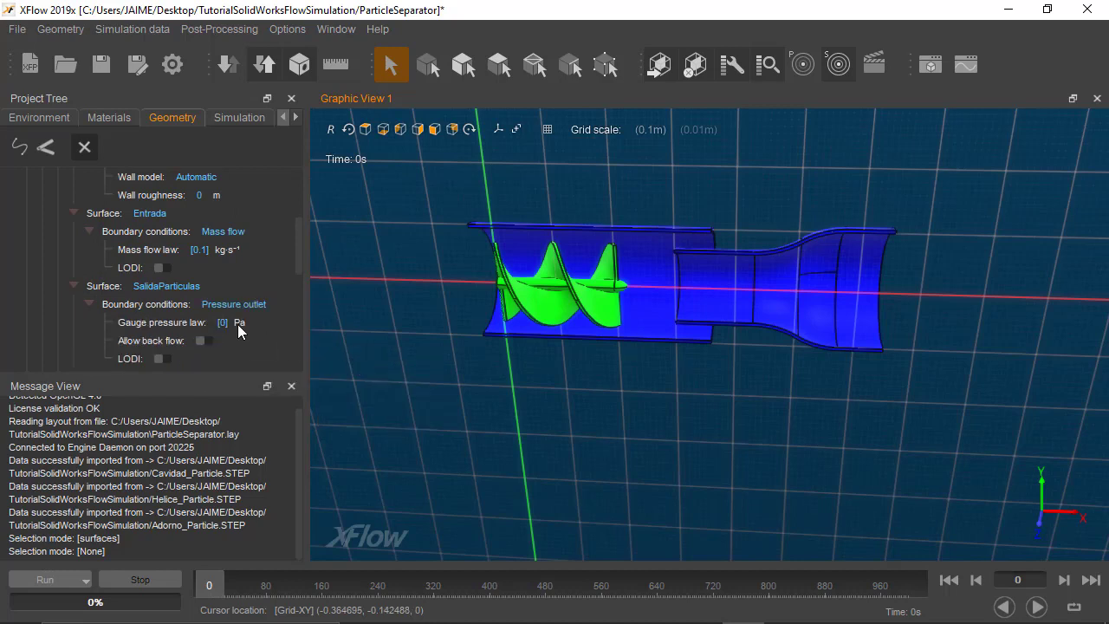
scroll(226, 318, down, 1)
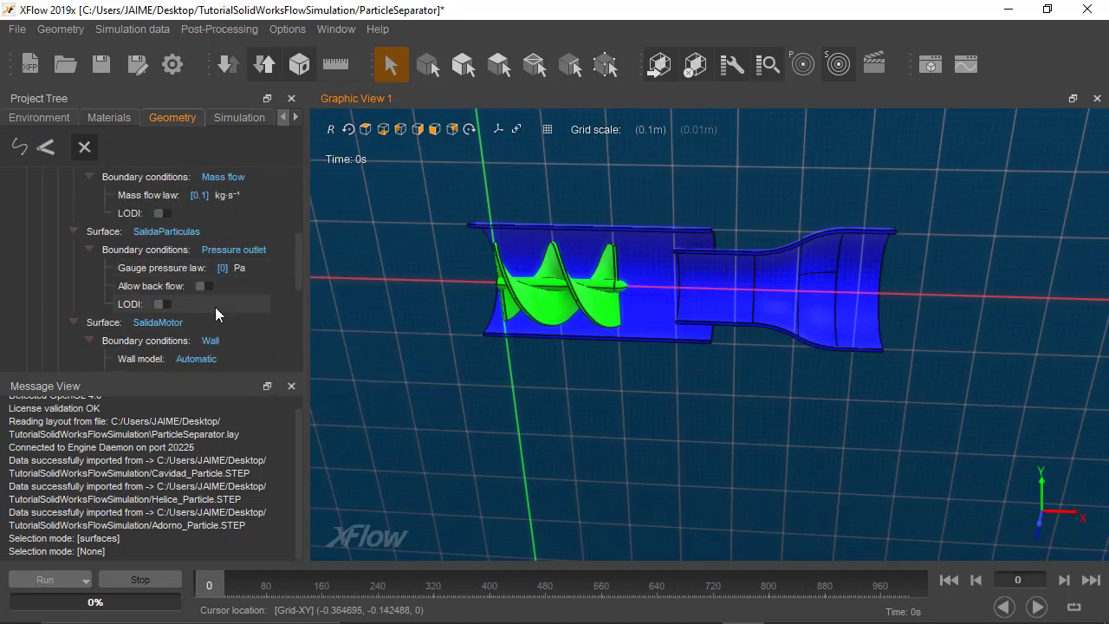
scroll(215, 308, down, 1)
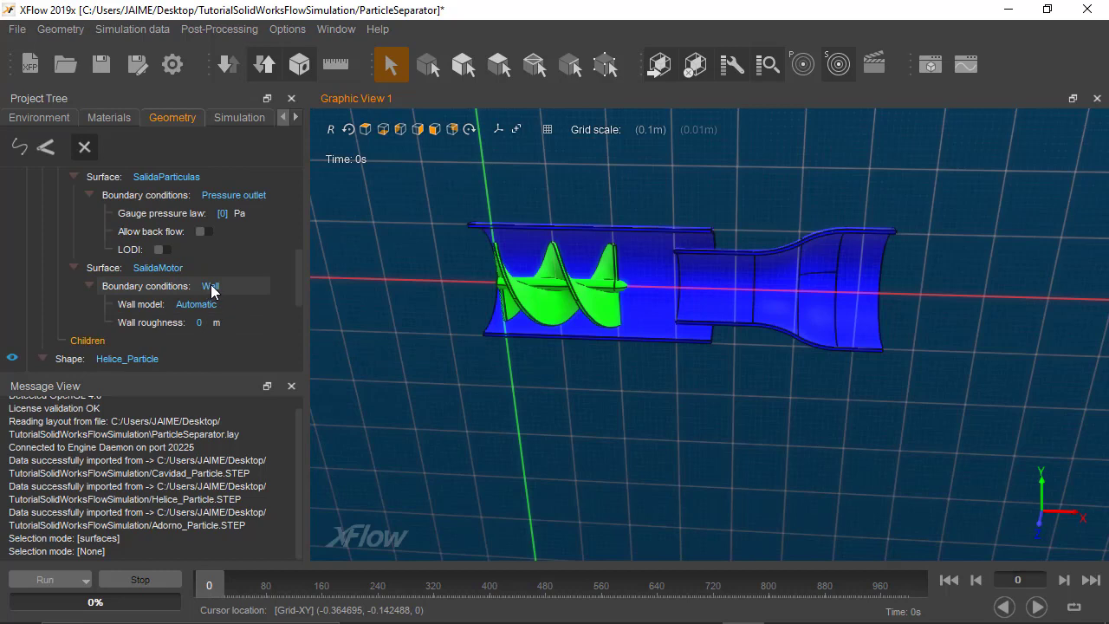
click(211, 285)
mouse_move(260, 340)
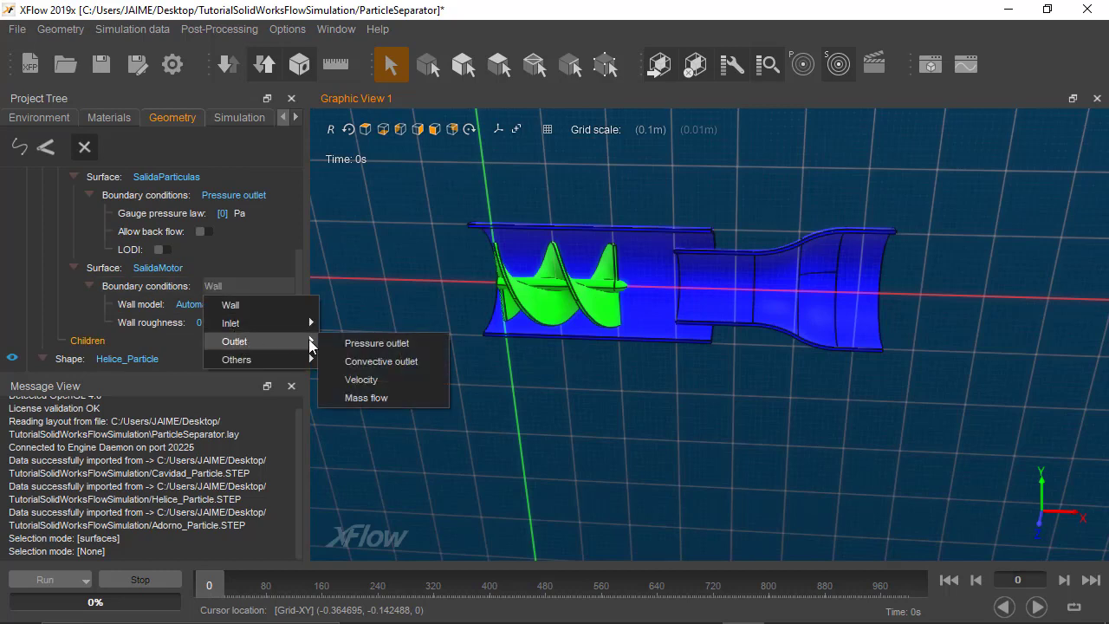
click(364, 343)
scroll(213, 317, down, 1)
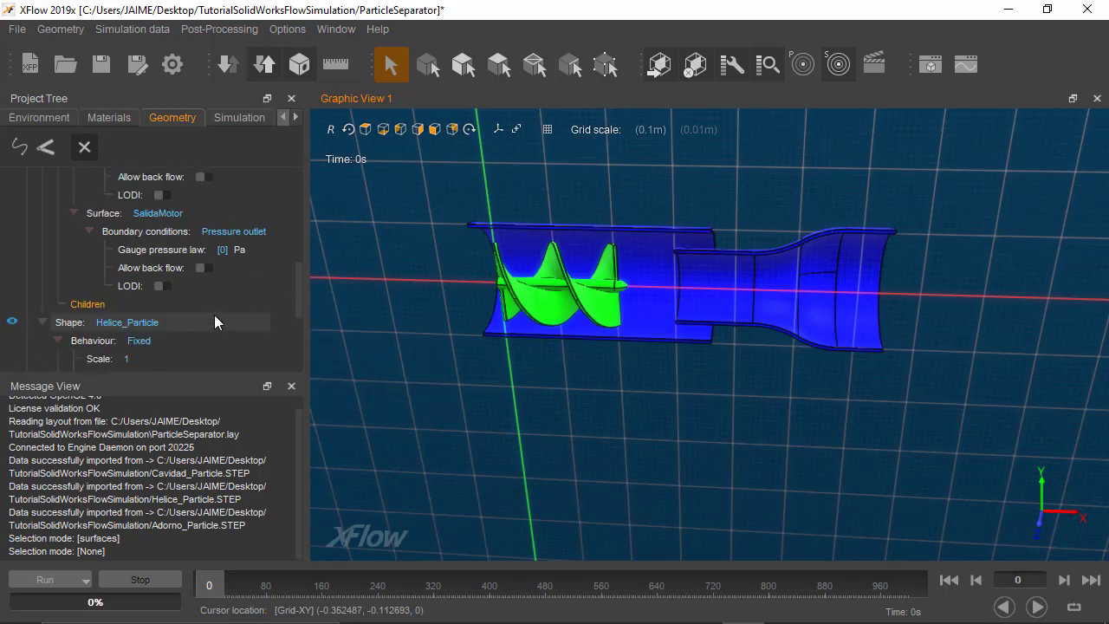
scroll(216, 317, down, 1)
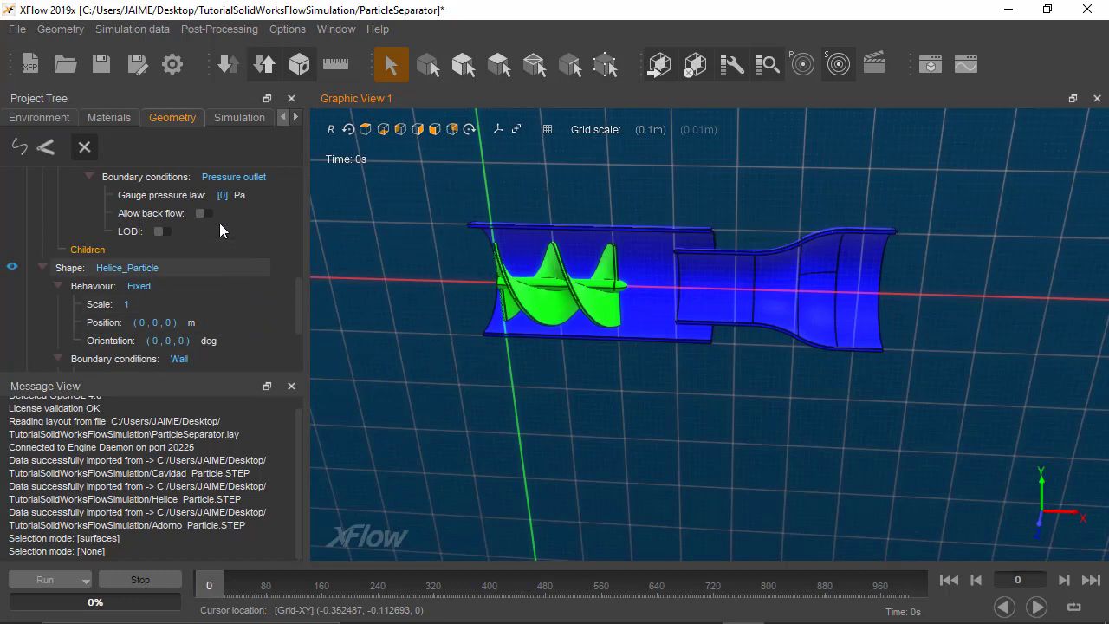
click(233, 115)
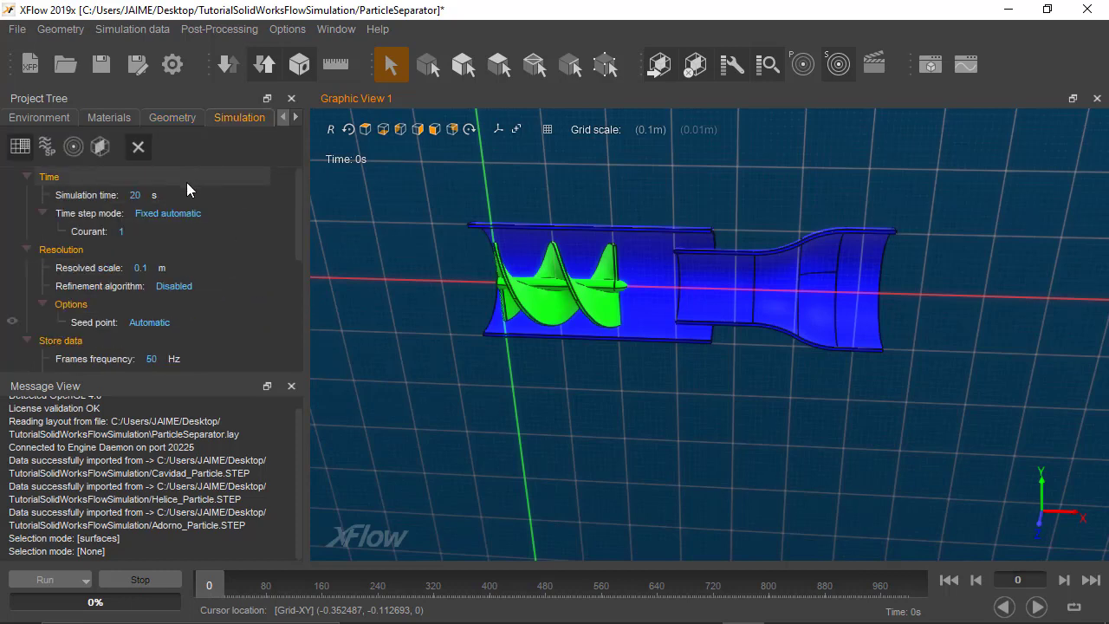
Step: Set a 2 s simulation time, try a 0.005 resolved scale, and choose Near static walls refinement
click(135, 198)
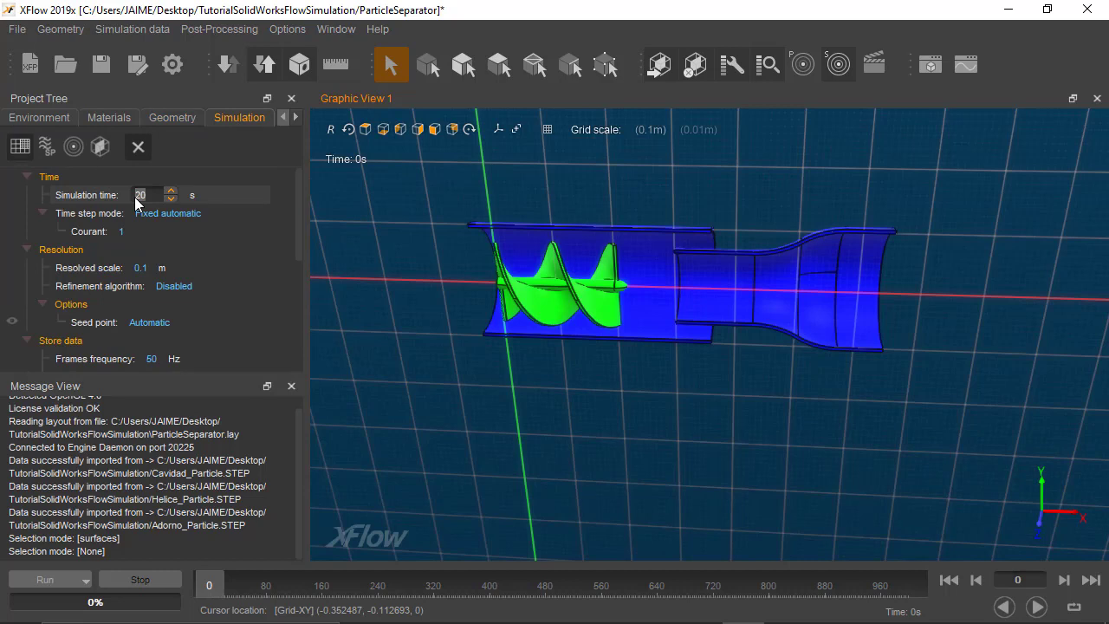
text(2)
click(137, 213)
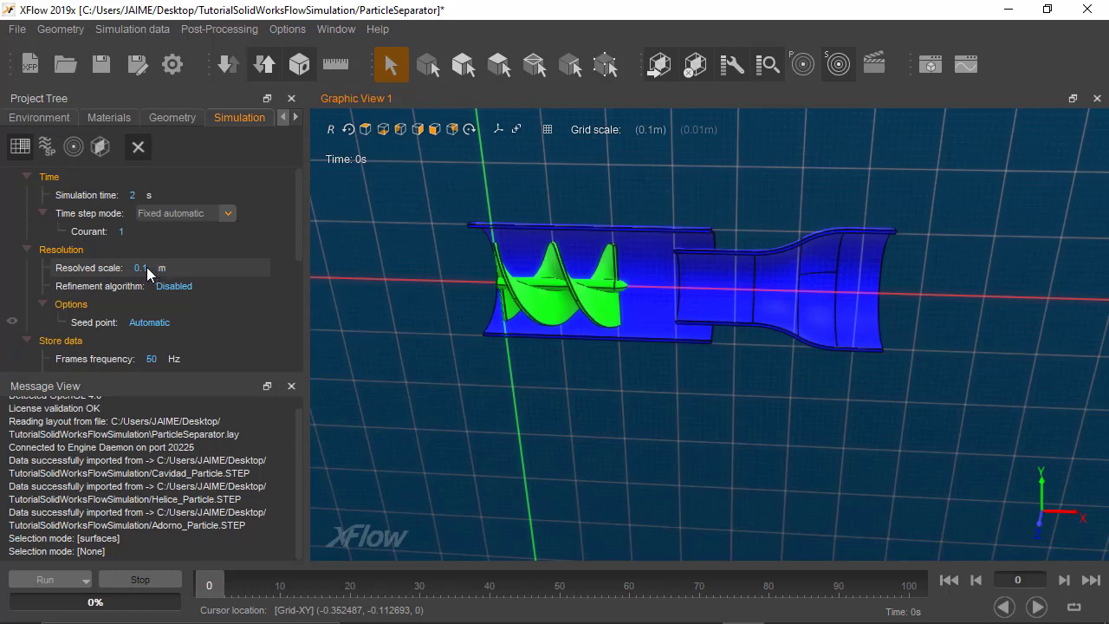
click(147, 267)
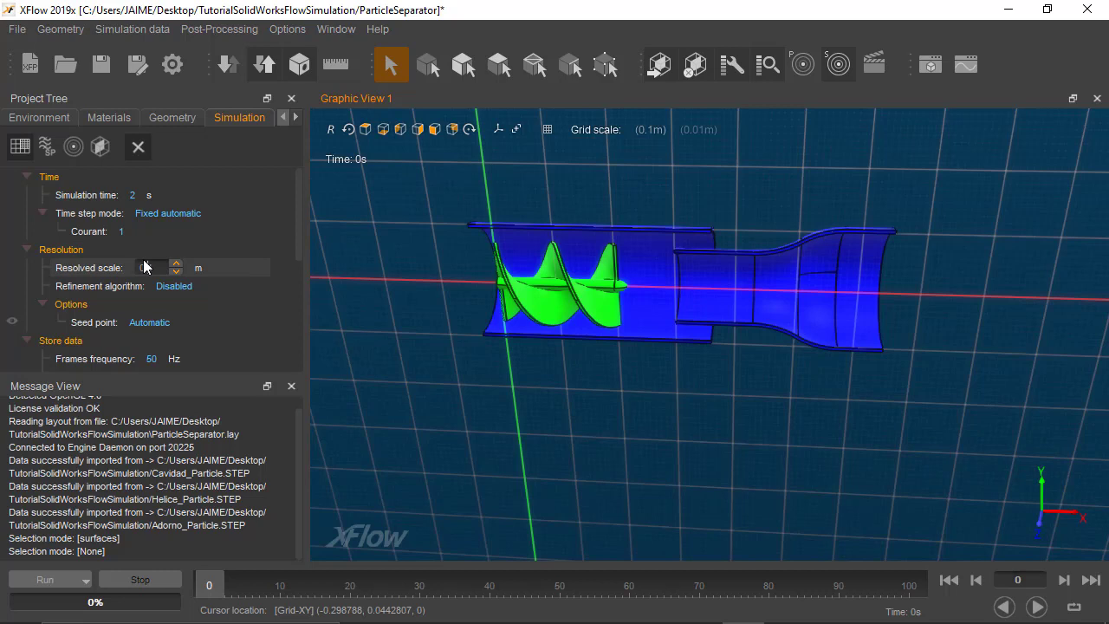
text(0.005)
key(Tab)
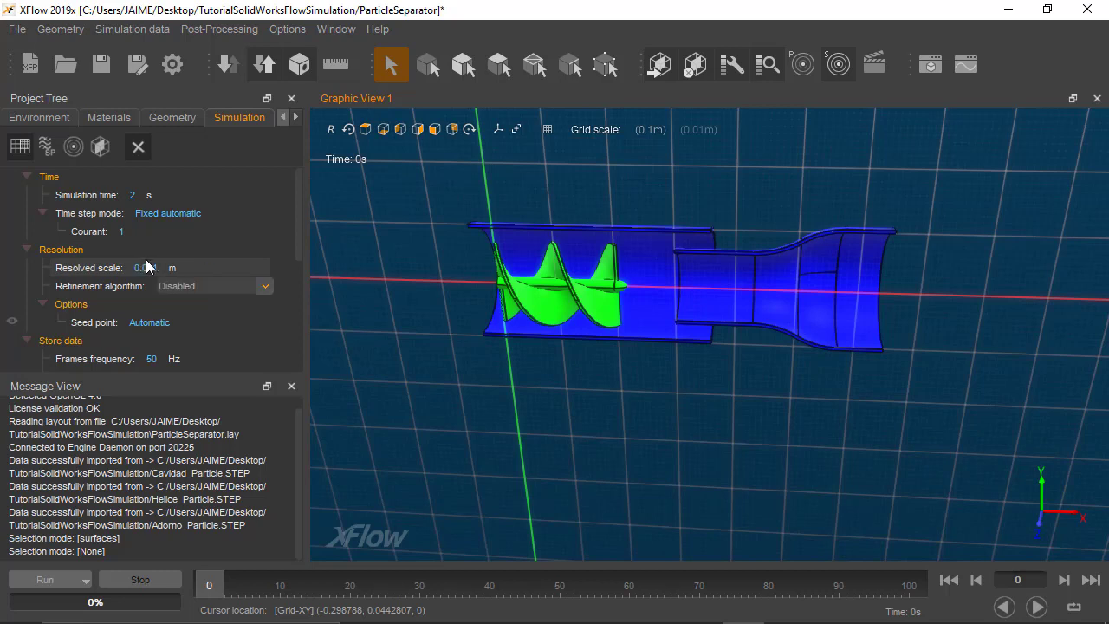
click(160, 271)
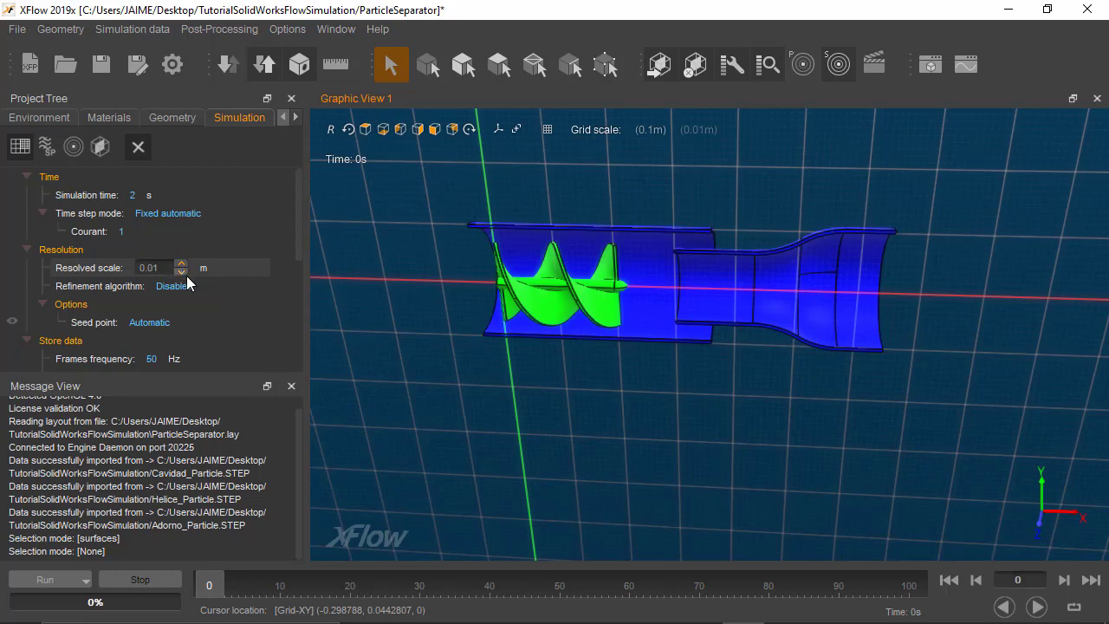
click(179, 286)
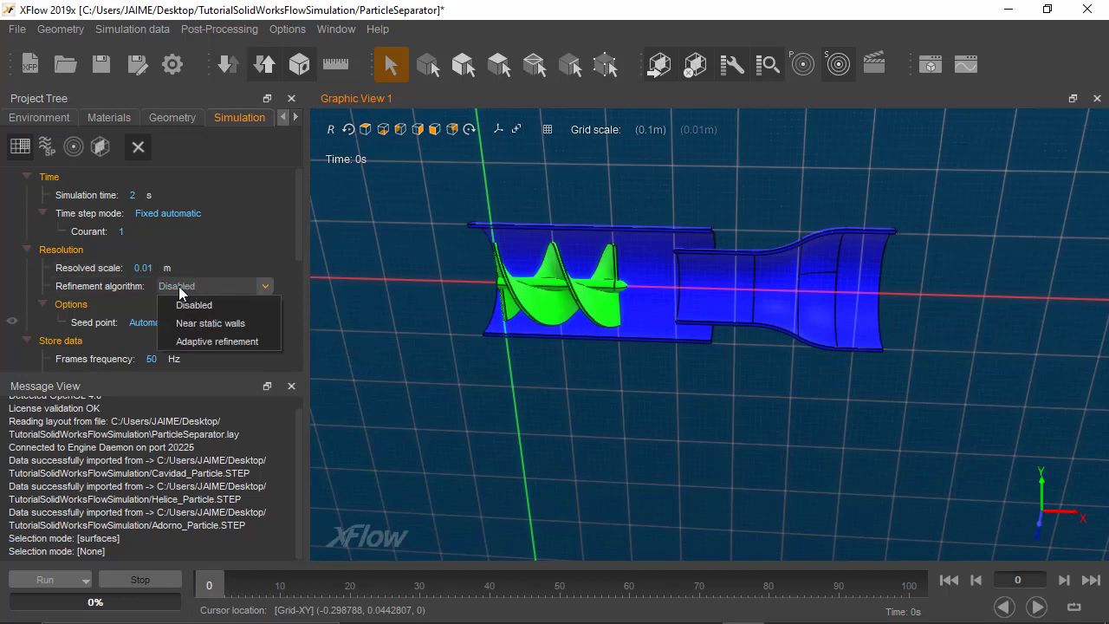
click(209, 324)
Step: Change the resolved scale to 0.04 m
scroll(176, 303, down, 1)
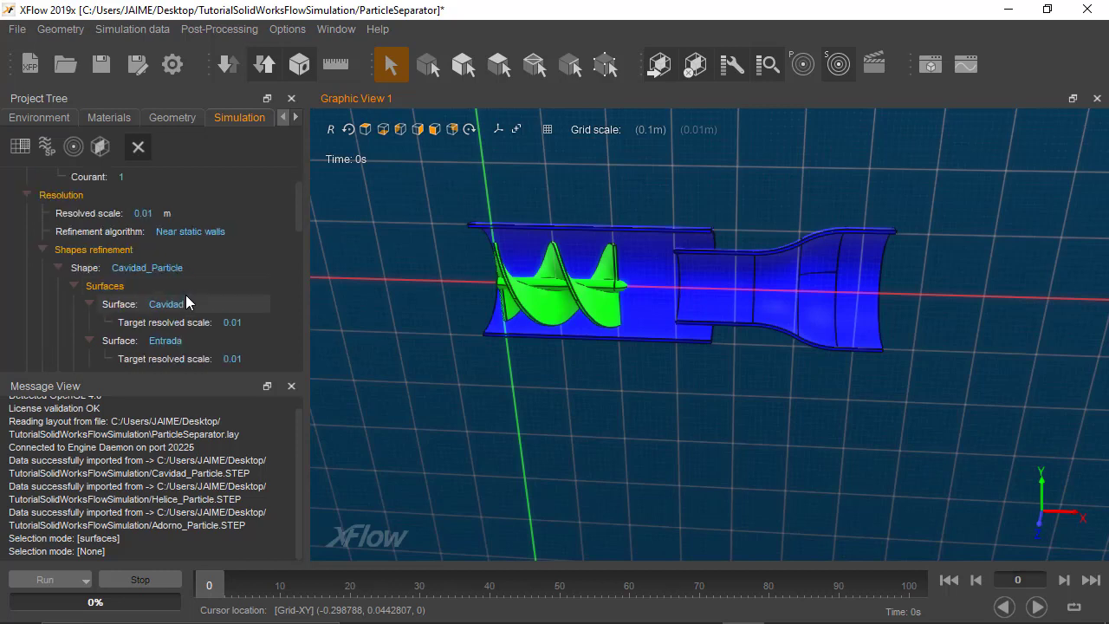
click(154, 214)
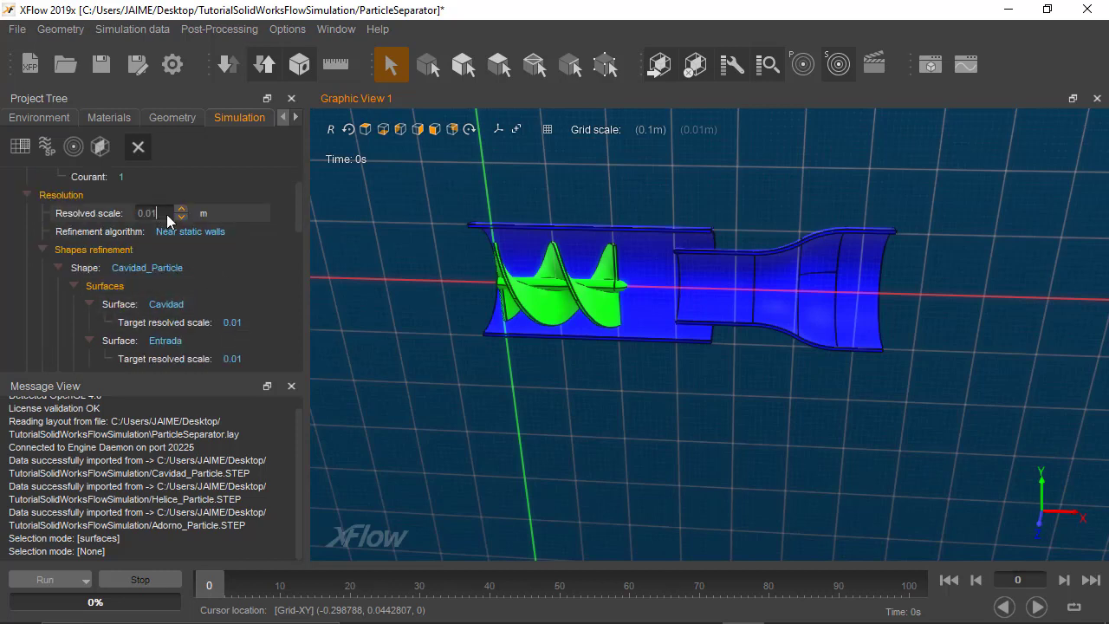
key(BackSpace)
text(4)
key(Tab)
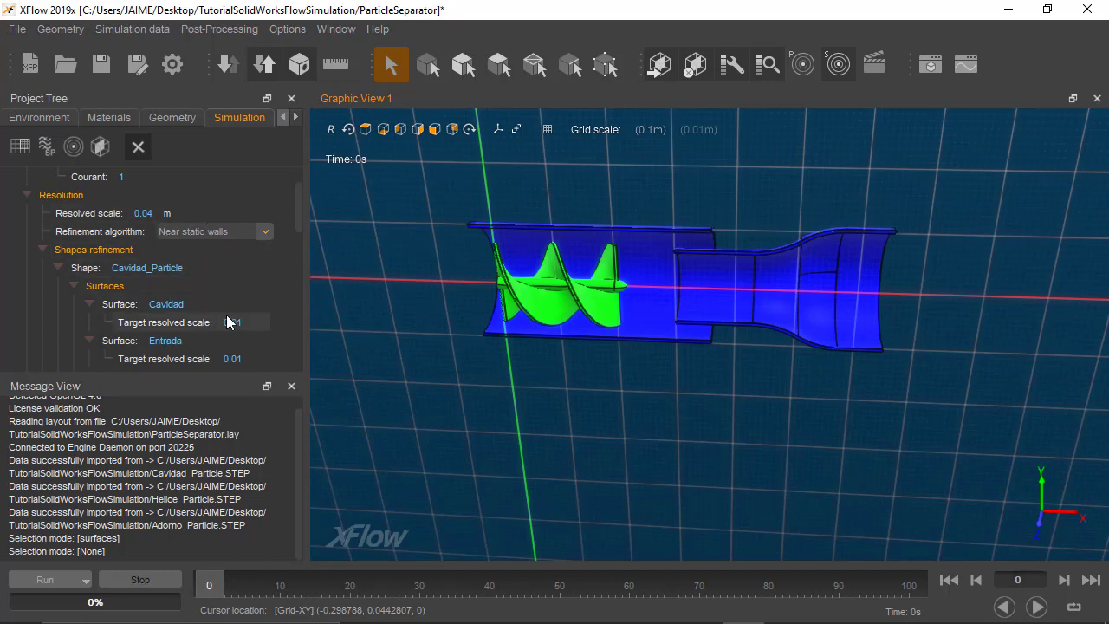
Step: Keep the refinement transition length at 2
scroll(229, 316, down, 1)
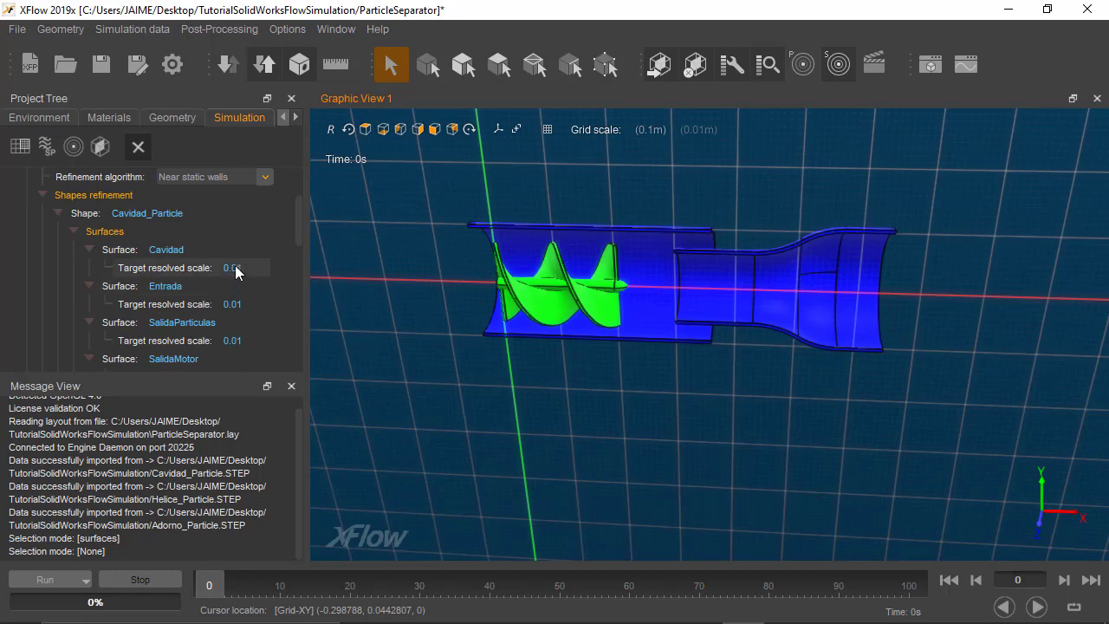
scroll(244, 276, down, 1)
scroll(245, 279, down, 1)
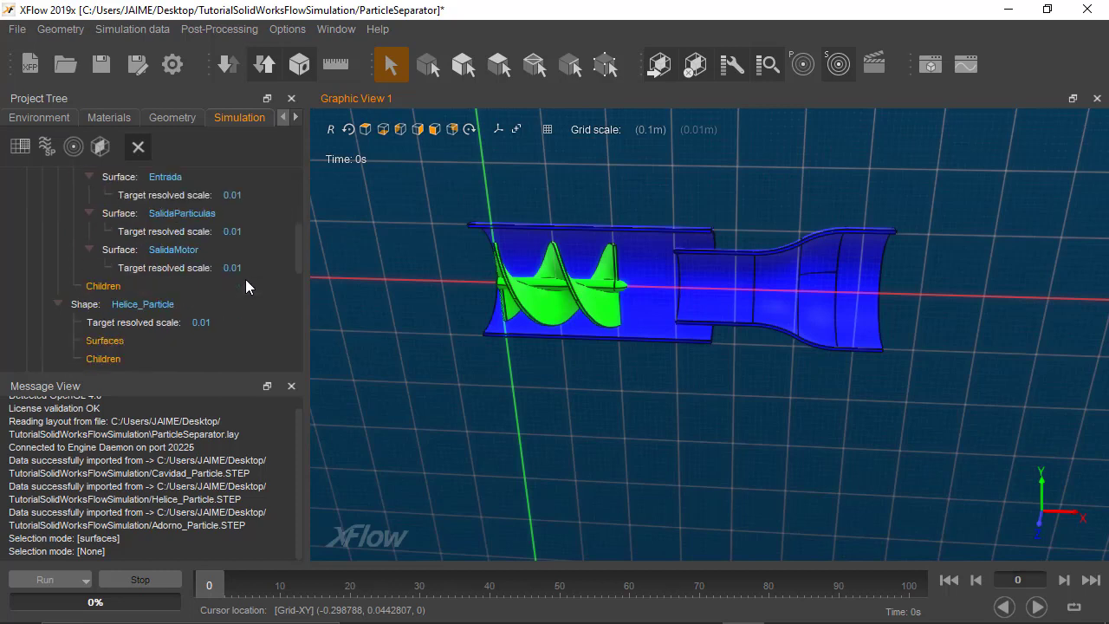
scroll(243, 274, down, 1)
scroll(242, 273, down, 2)
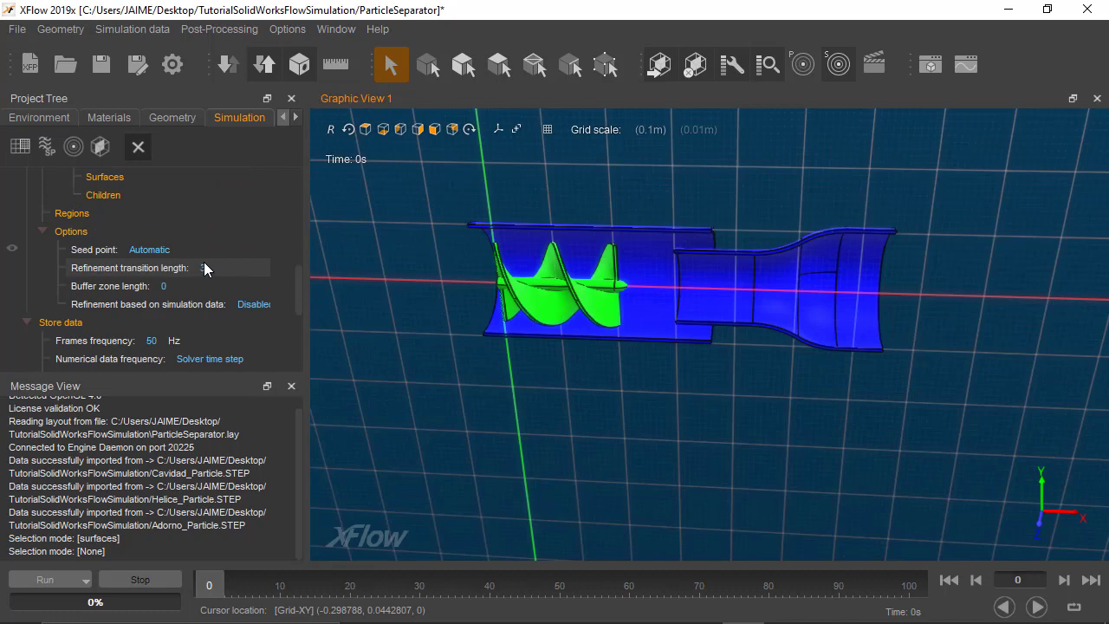
click(203, 262)
click(215, 283)
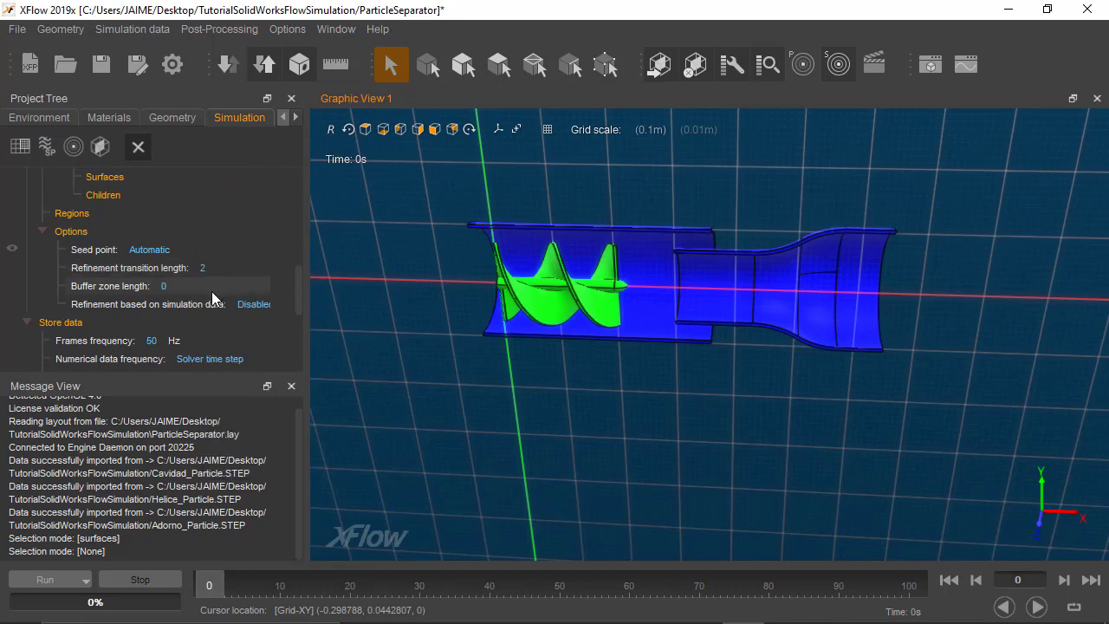
scroll(211, 290, down, 1)
scroll(211, 287, down, 1)
scroll(211, 286, up, 5)
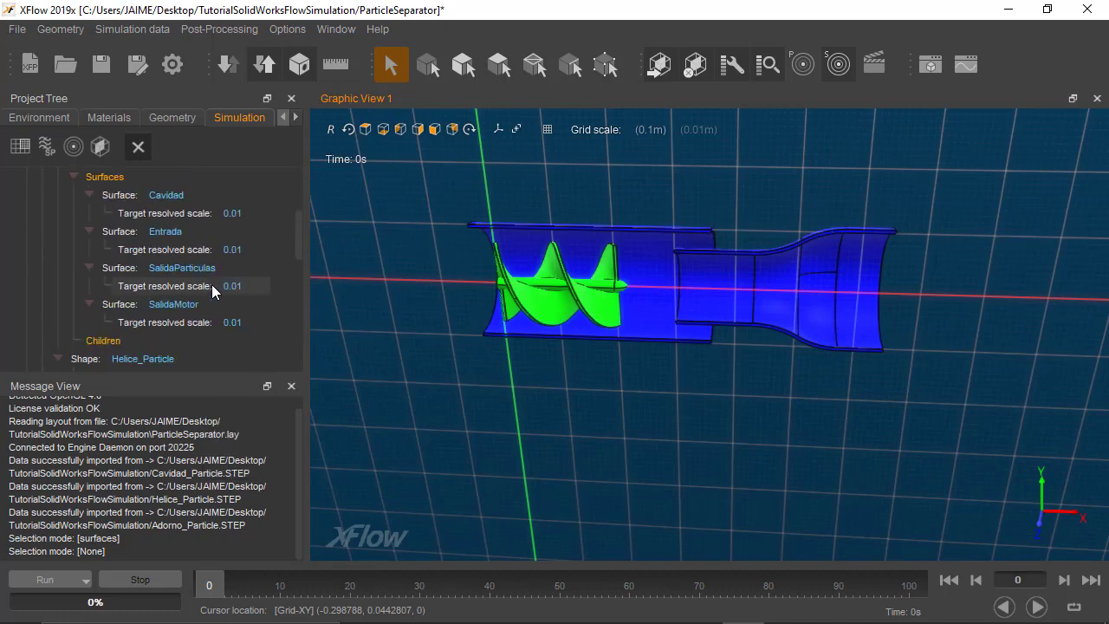
scroll(211, 284, up, 3)
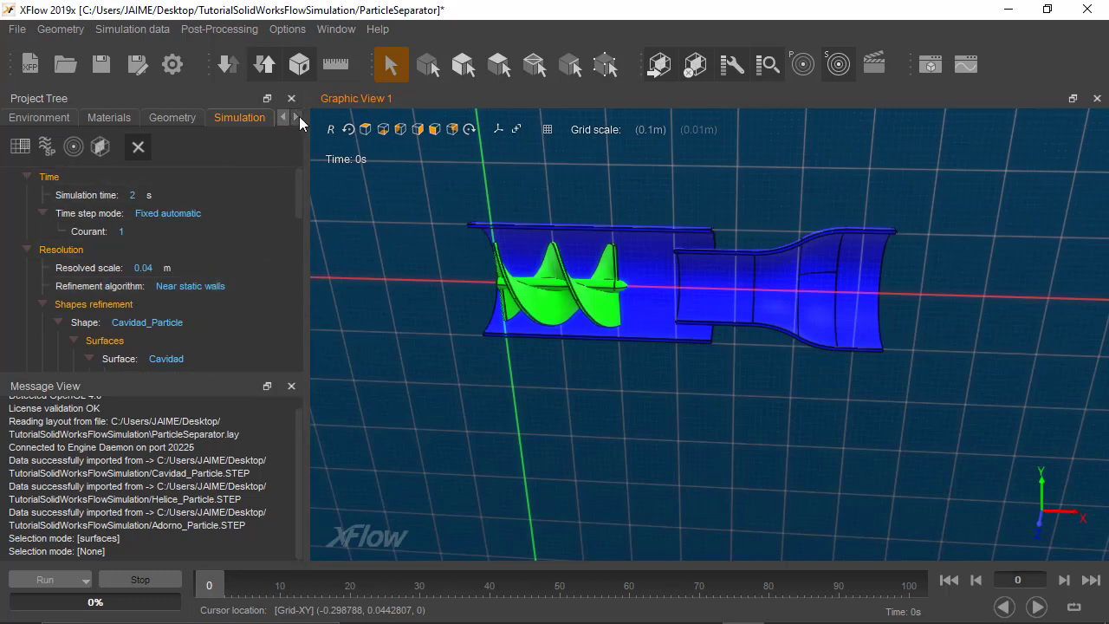
click(298, 117)
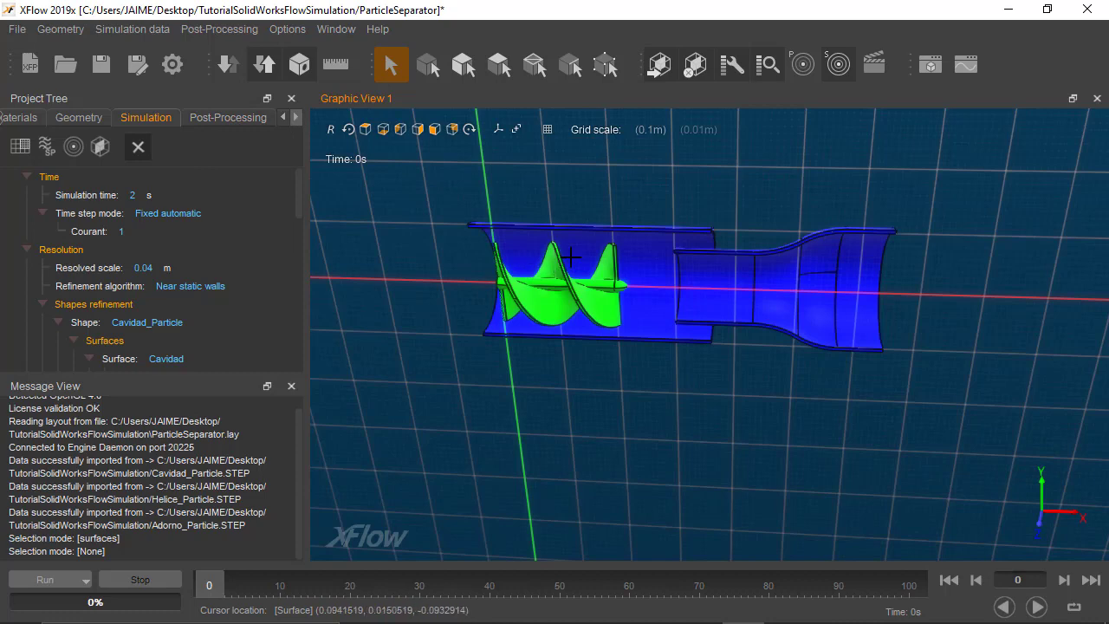
Step: Give the cavity a grey colour with the Metal visualisation material preset
click(634, 235)
right_click(636, 237)
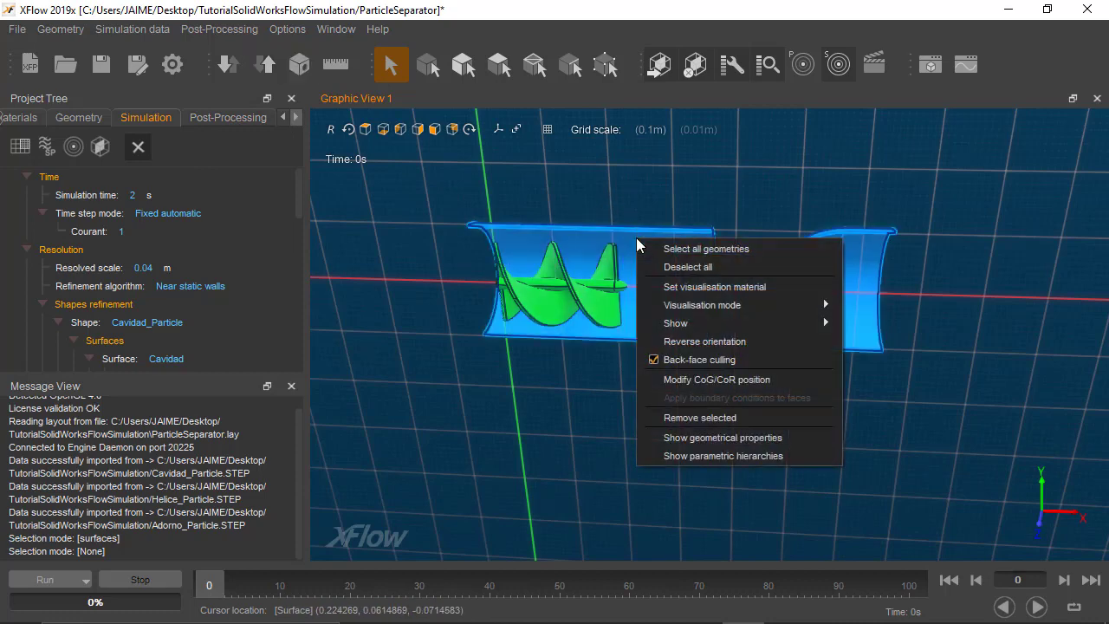
click(681, 287)
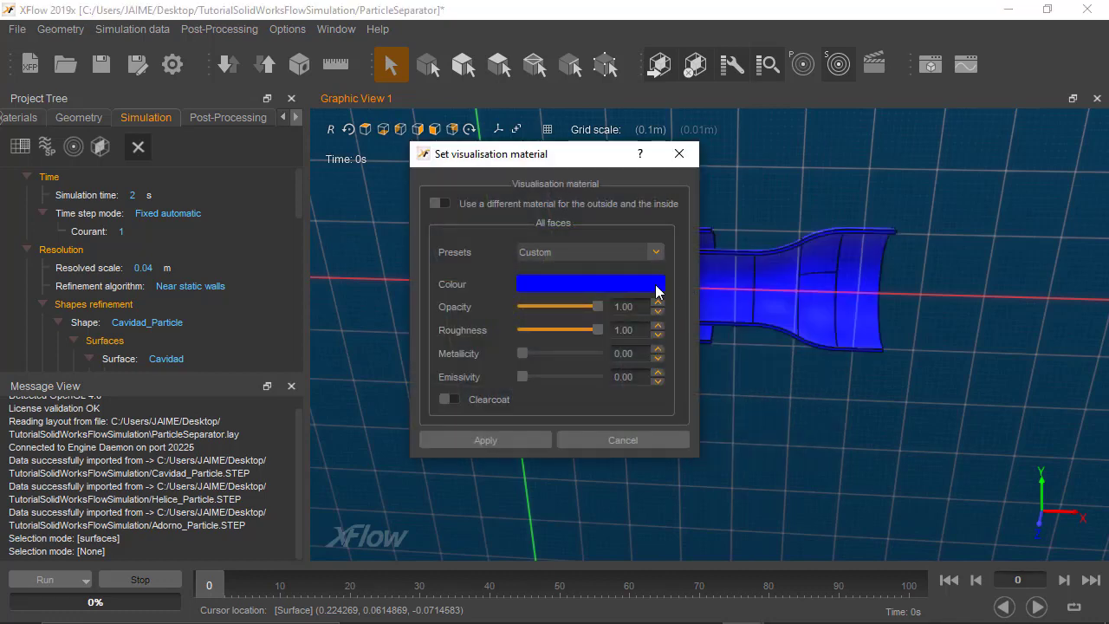
click(620, 284)
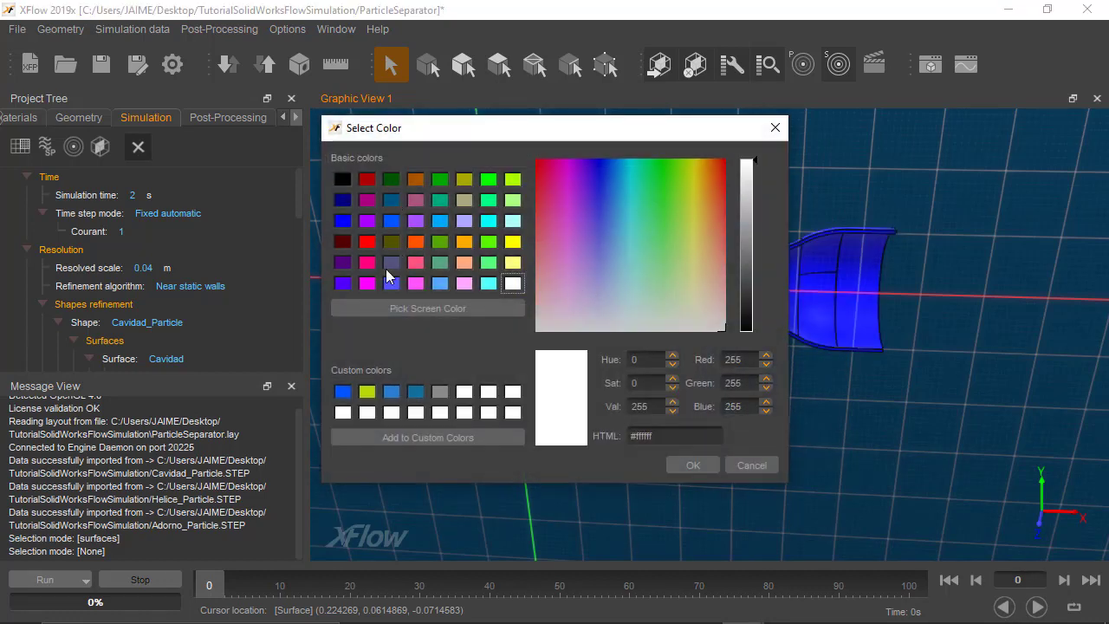
click(440, 391)
click(693, 466)
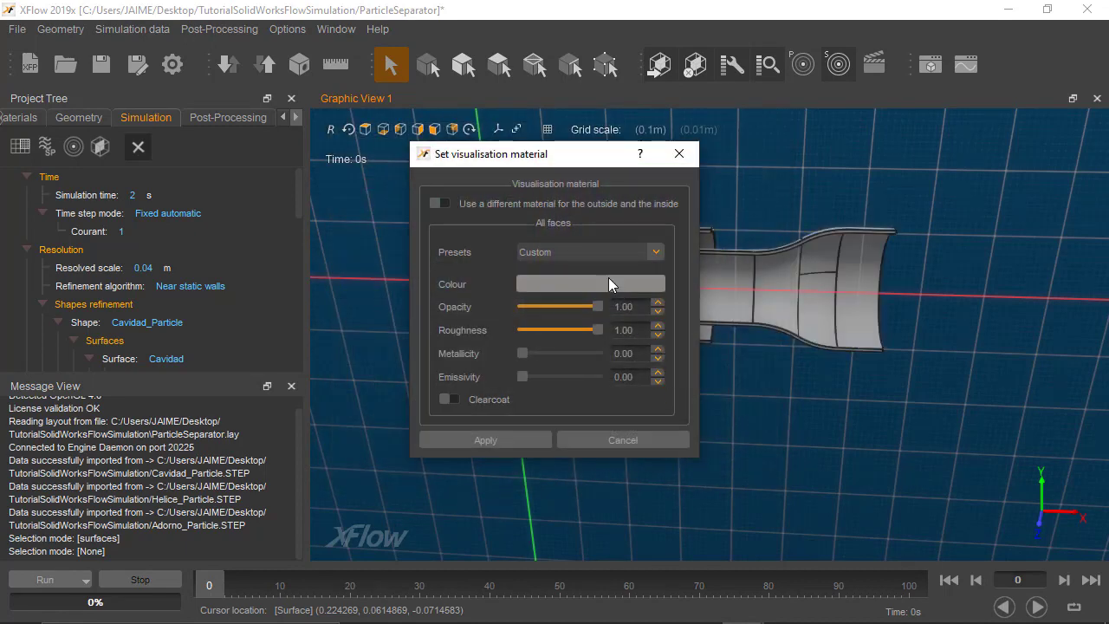
click(607, 252)
click(579, 308)
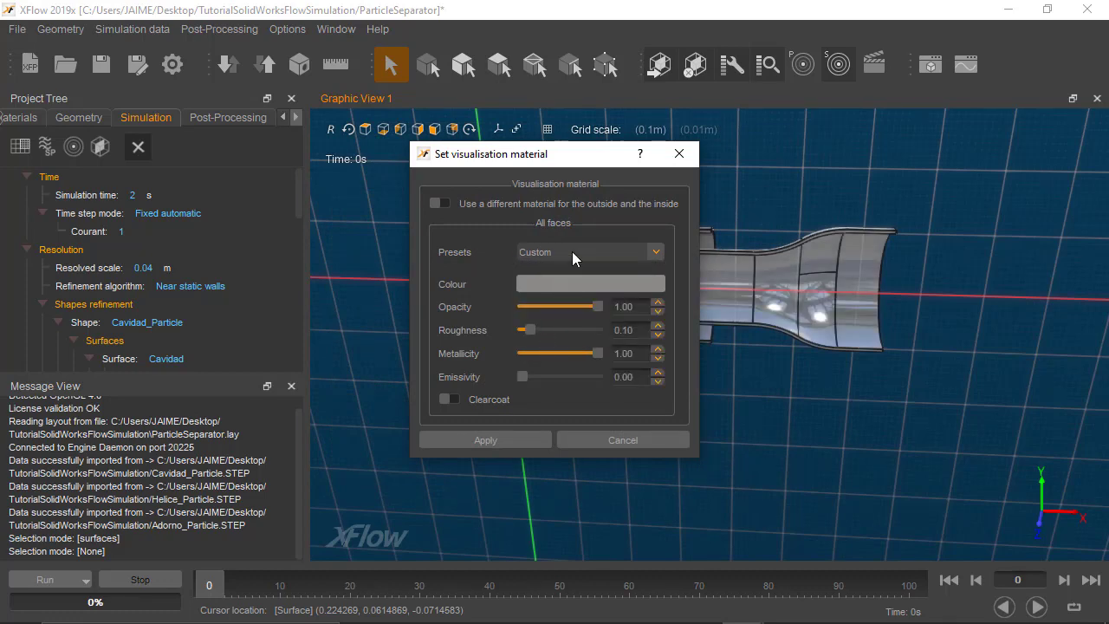
click(572, 251)
click(559, 308)
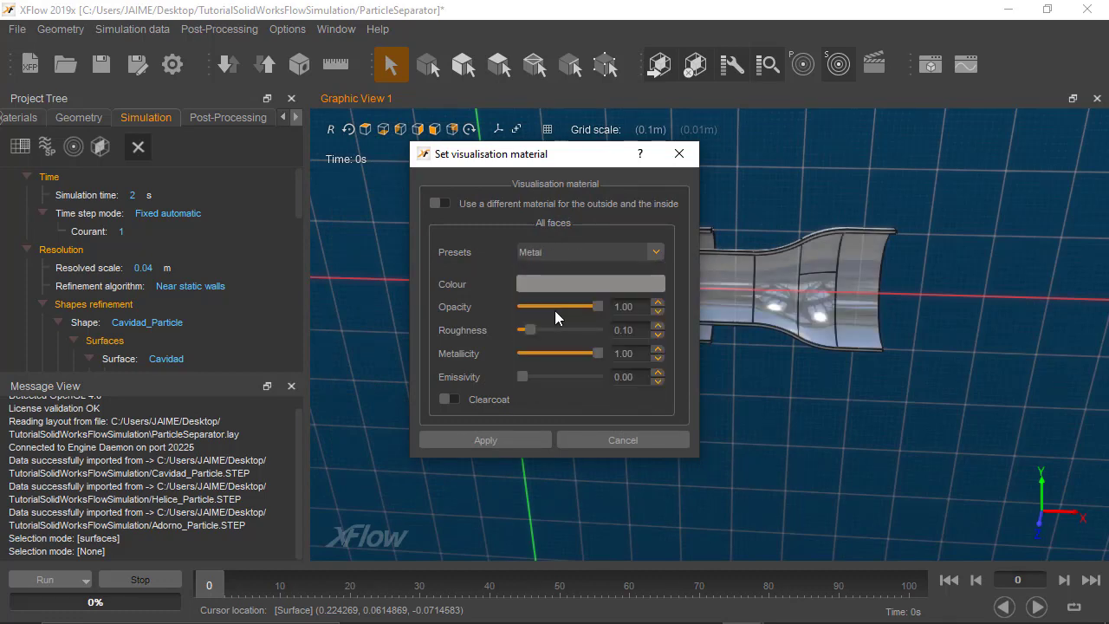
click(520, 437)
Step: Give the helix a light grey Metal visualisation material
click(584, 276)
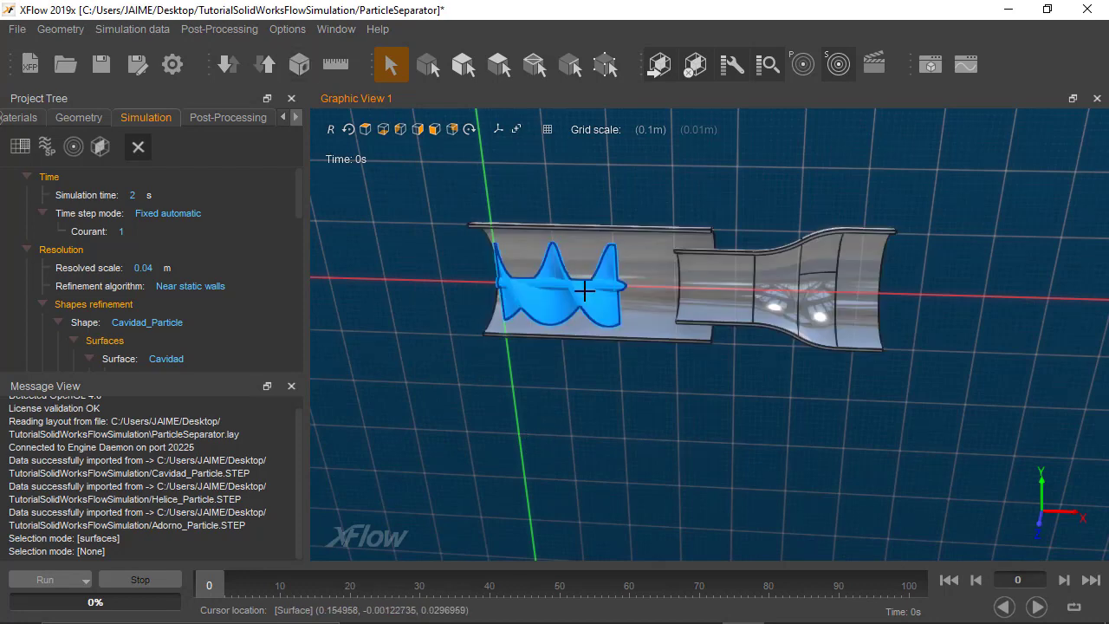
right_click(586, 292)
click(624, 340)
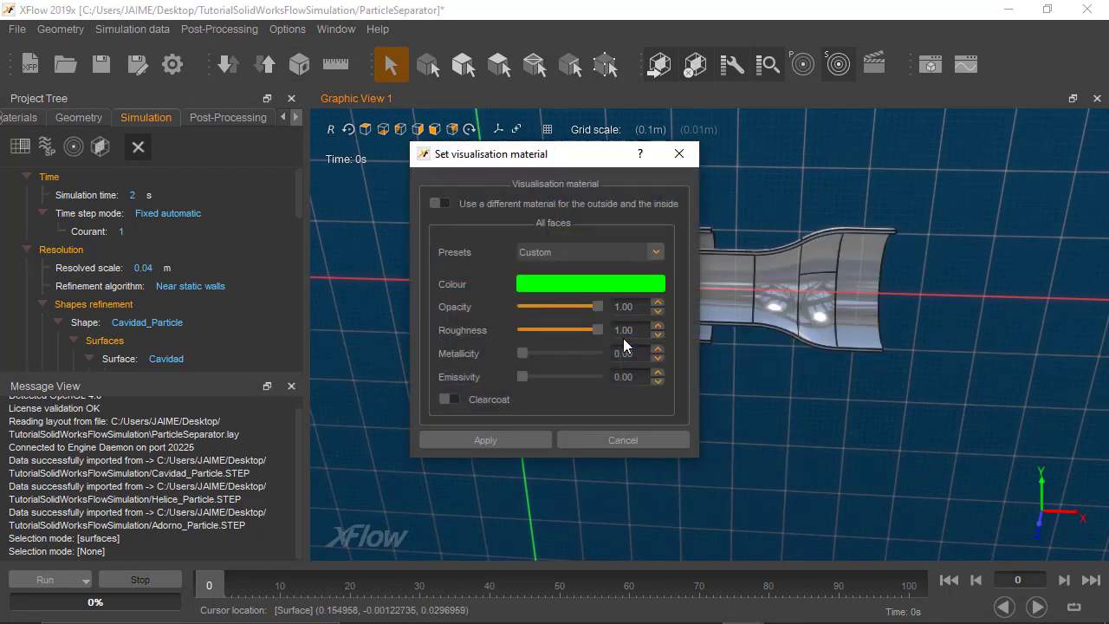
click(584, 281)
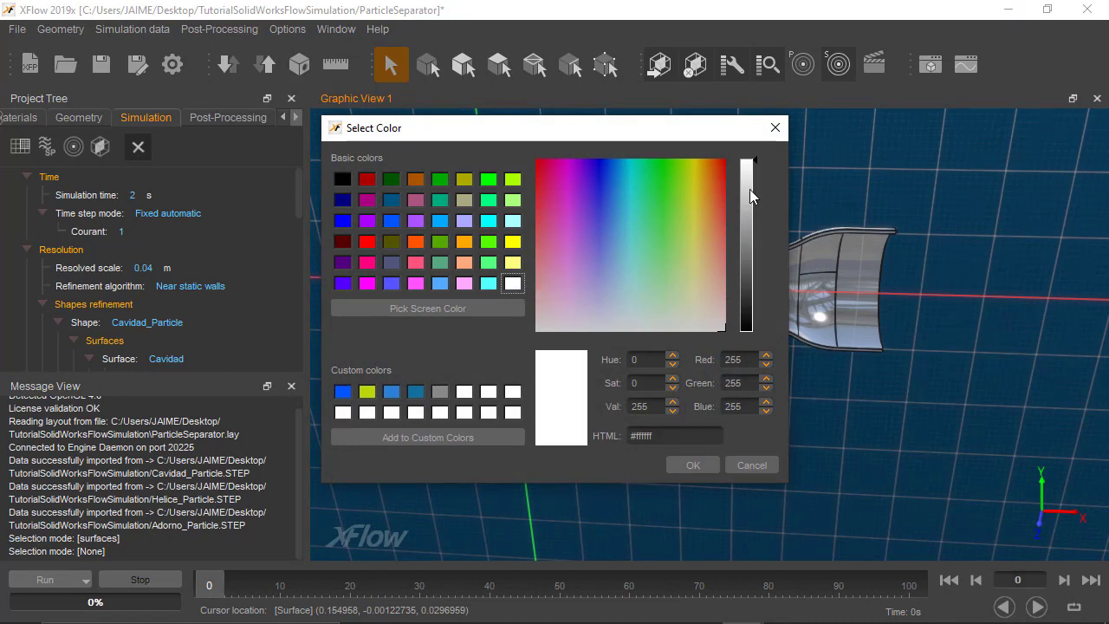
drag(749, 189, 743, 189)
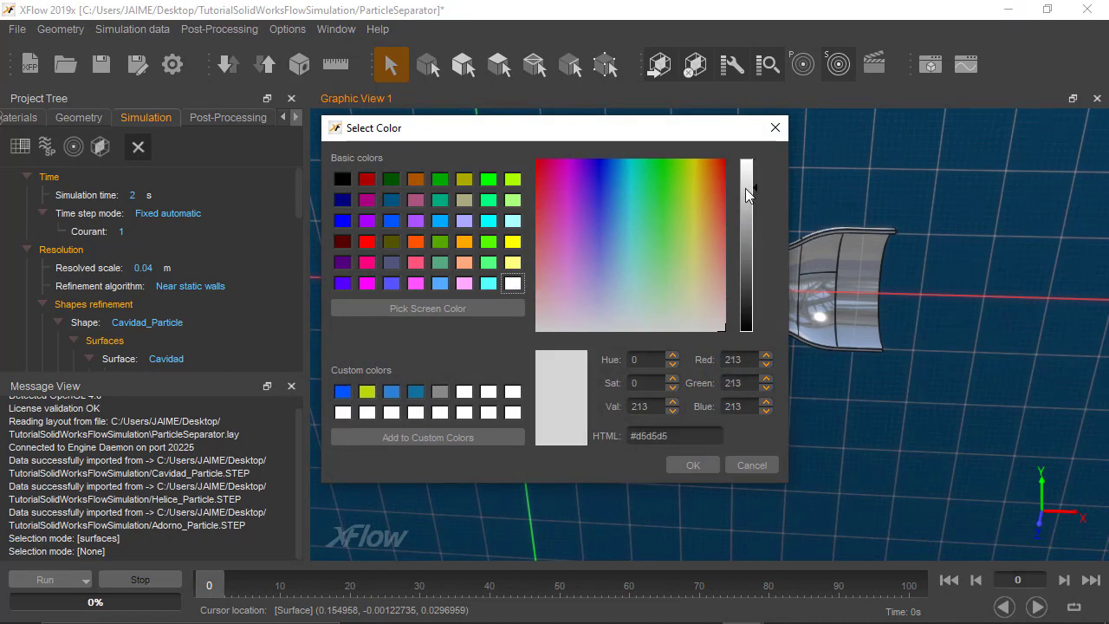
click(695, 464)
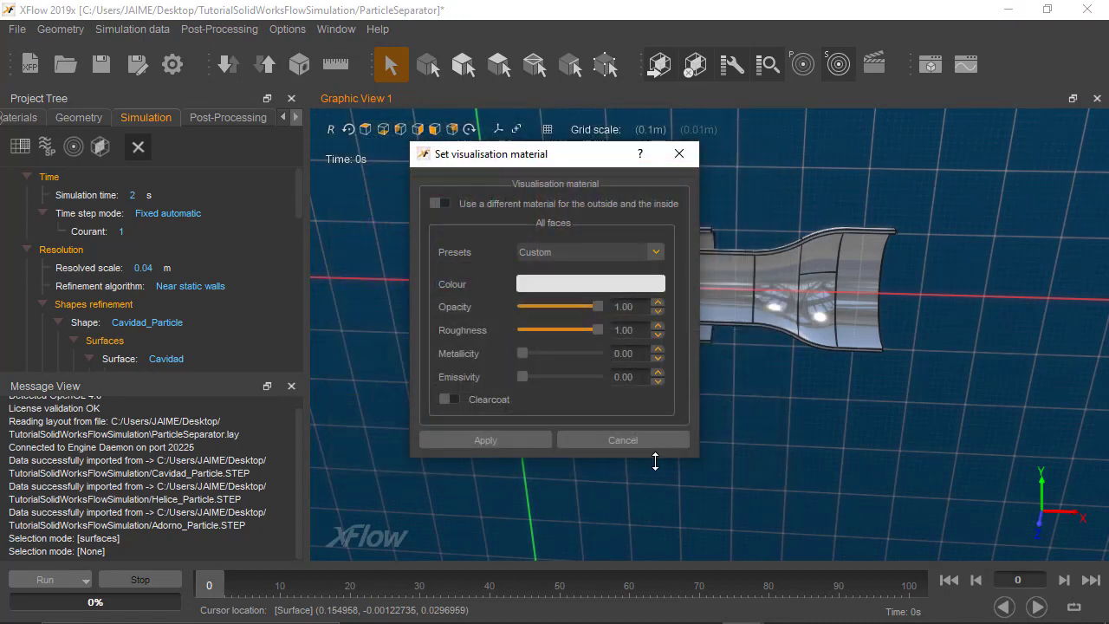
click(566, 249)
click(566, 304)
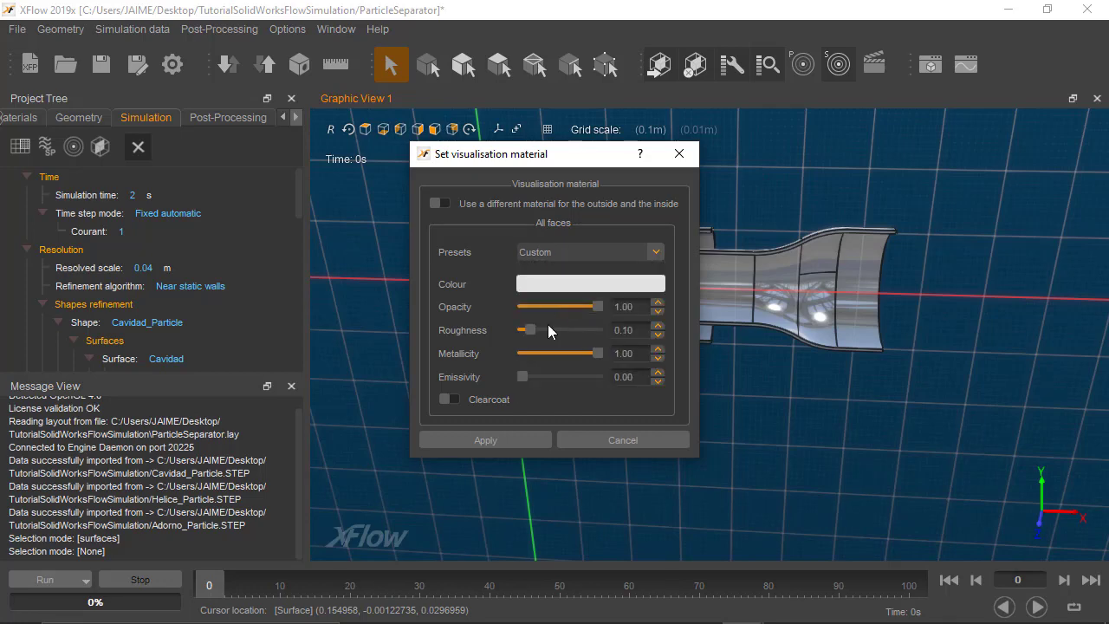
click(501, 436)
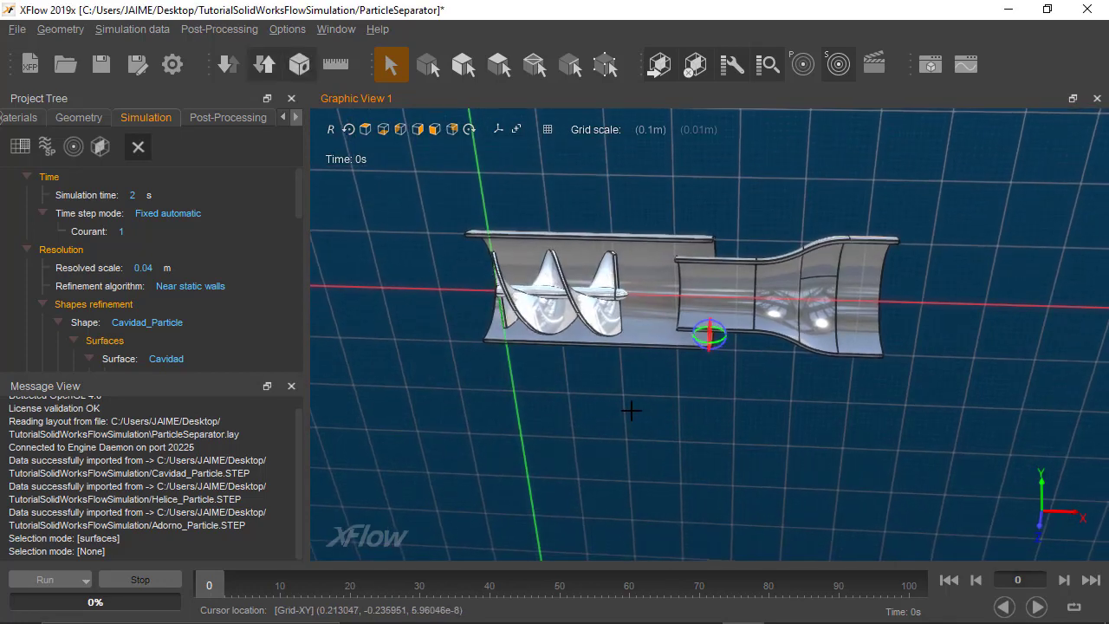
Step: View the separator from below, then show the post-processing settings and computation start options
scroll(645, 323, up, 2)
scroll(645, 323, up, 3)
mouse_move(649, 314)
middle_down()
mouse_move(619, 349)
mouse_move(644, 327)
mouse_move(683, 329)
mouse_move(678, 342)
middle_up()
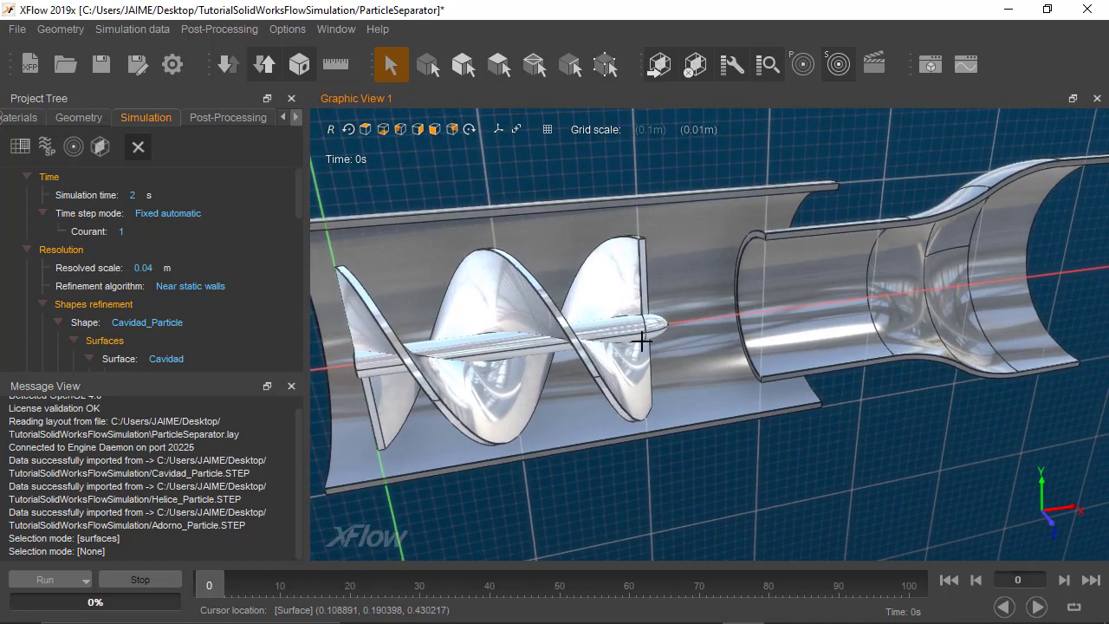
scroll(204, 276, down, 3)
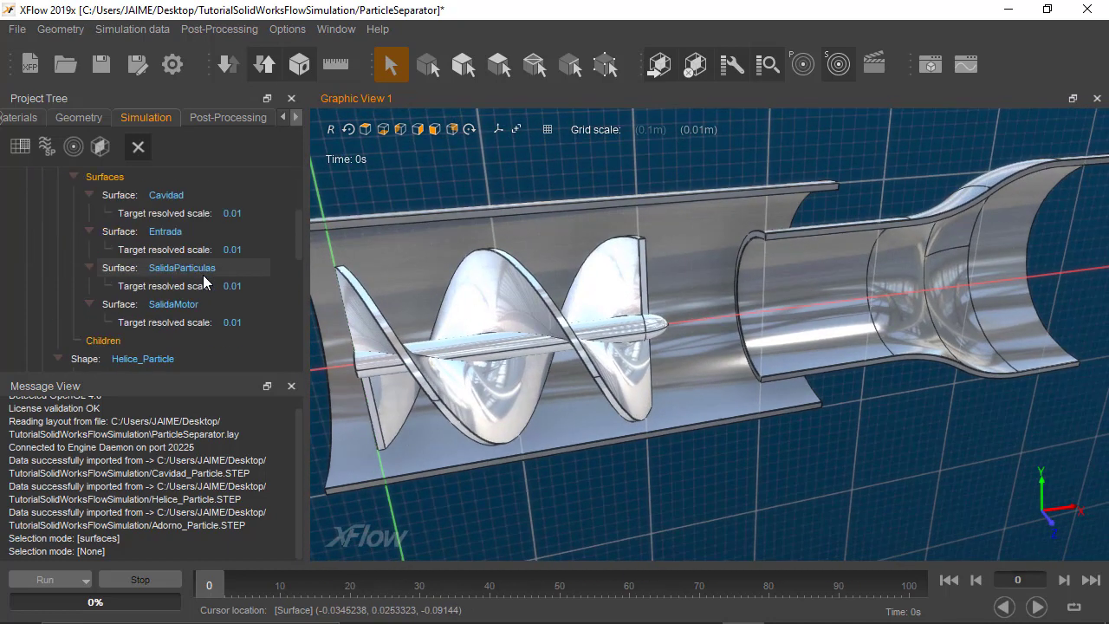
scroll(204, 276, down, 2)
scroll(203, 275, down, 3)
scroll(203, 276, down, 2)
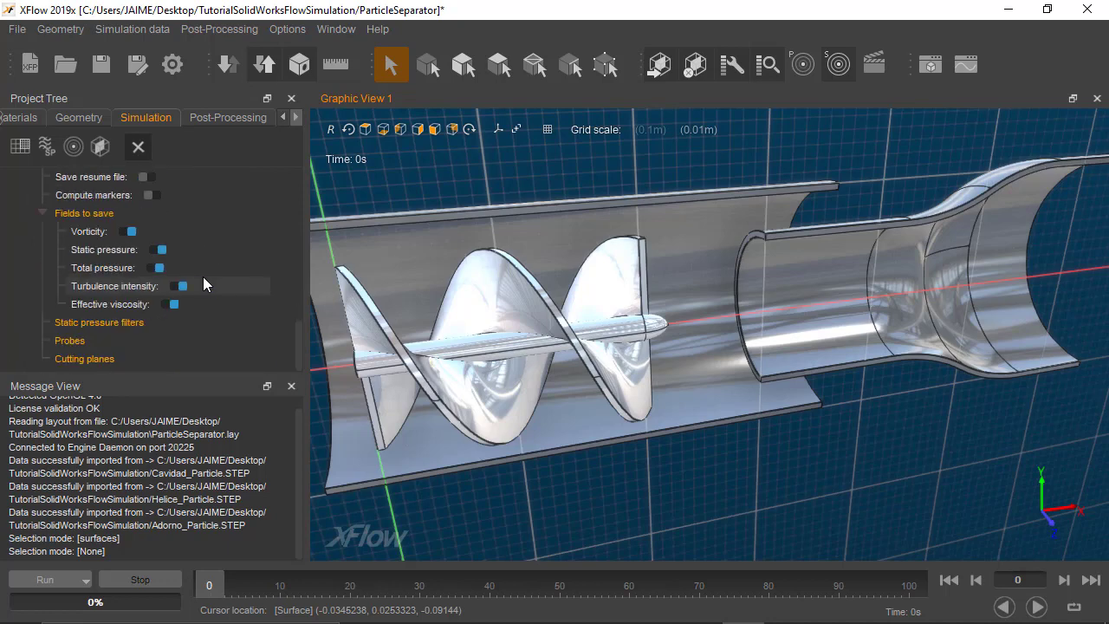
click(256, 117)
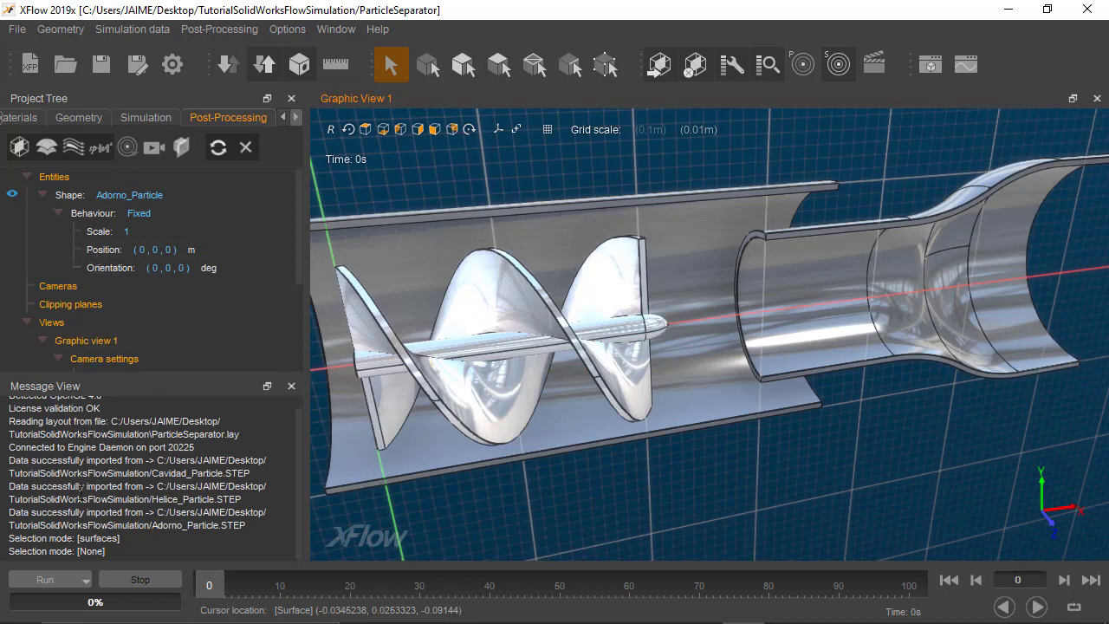
click(73, 585)
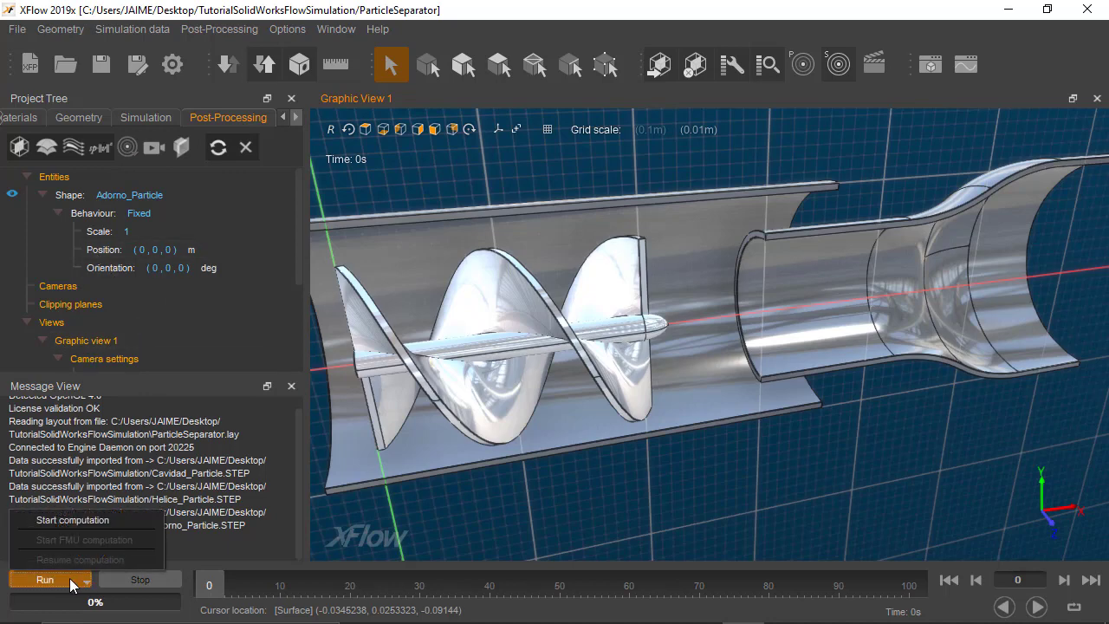
Step: Start the simulation, minimise the progress window, and return to an earlier saved frame
click(76, 519)
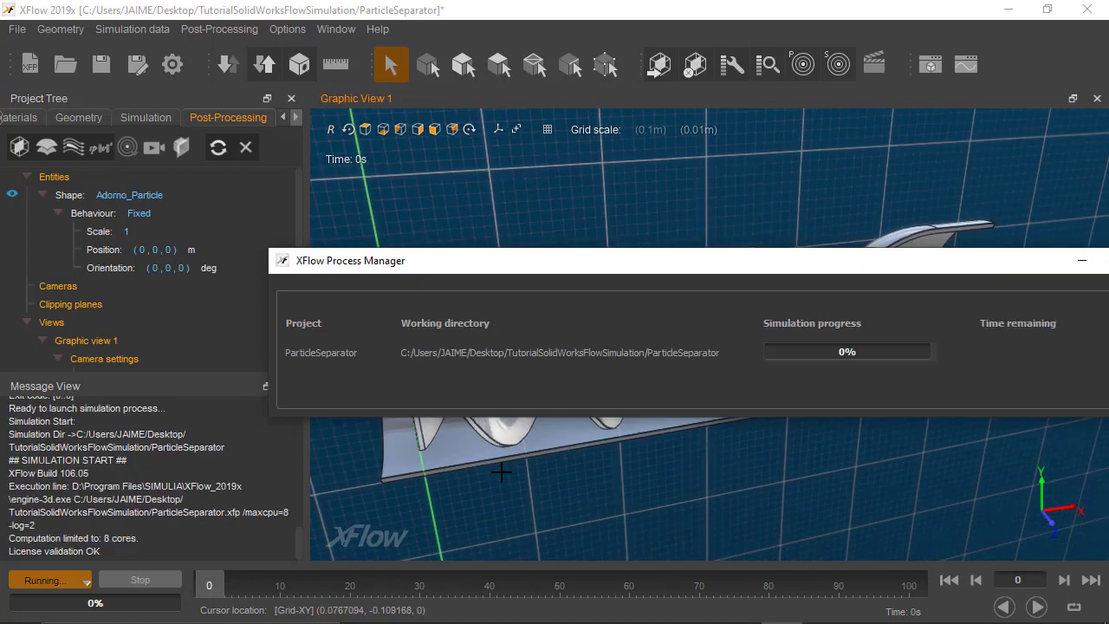
drag(580, 274, 466, 236)
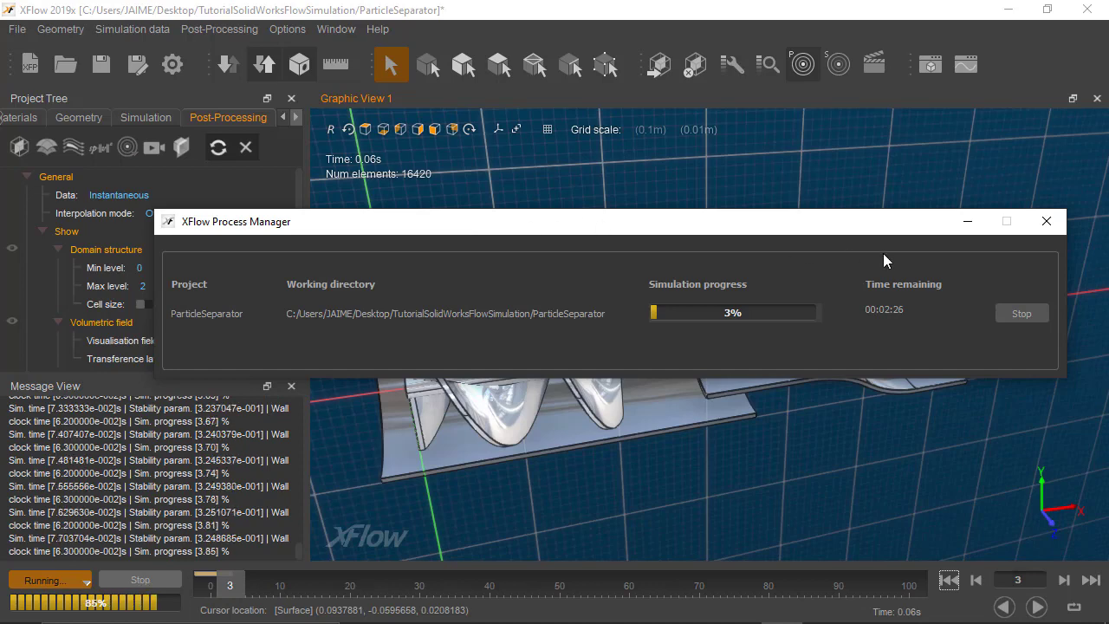
click(965, 225)
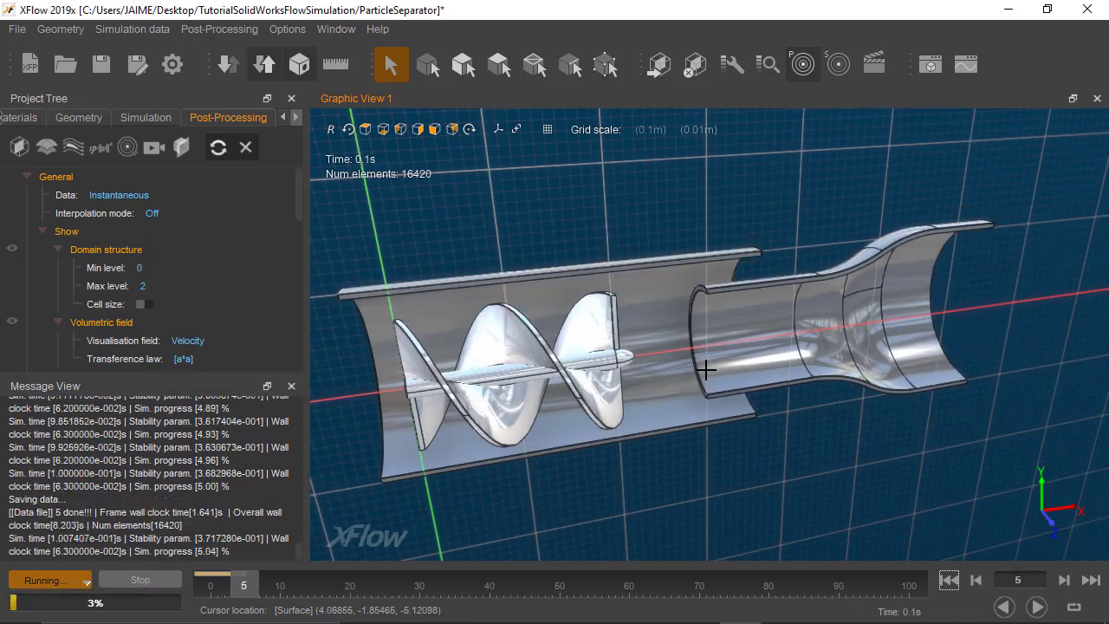
click(222, 587)
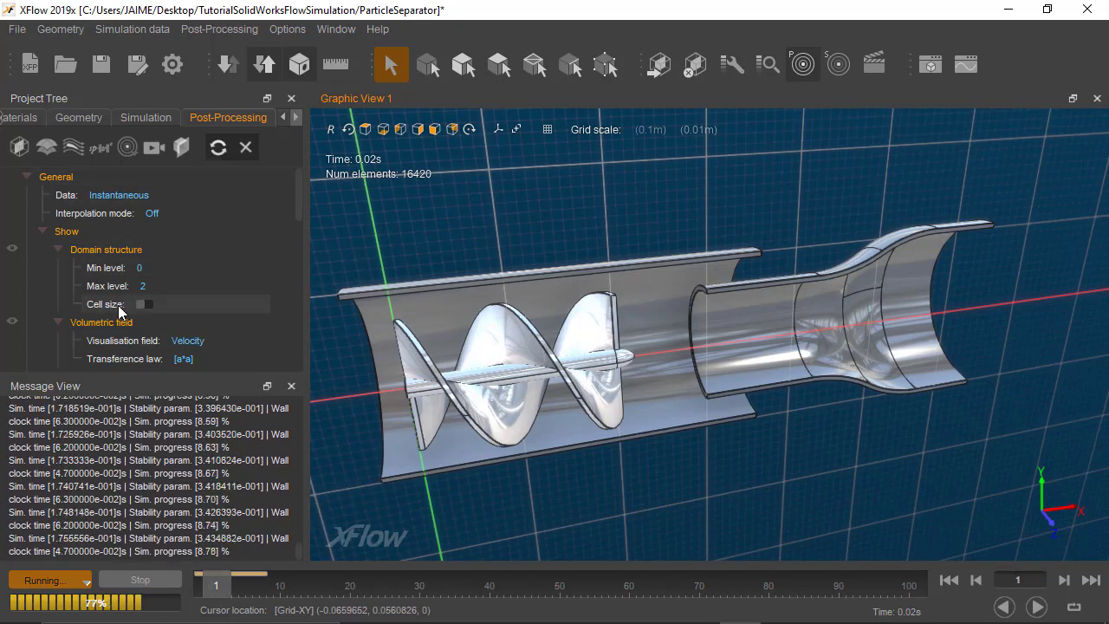
scroll(76, 321, down, 1)
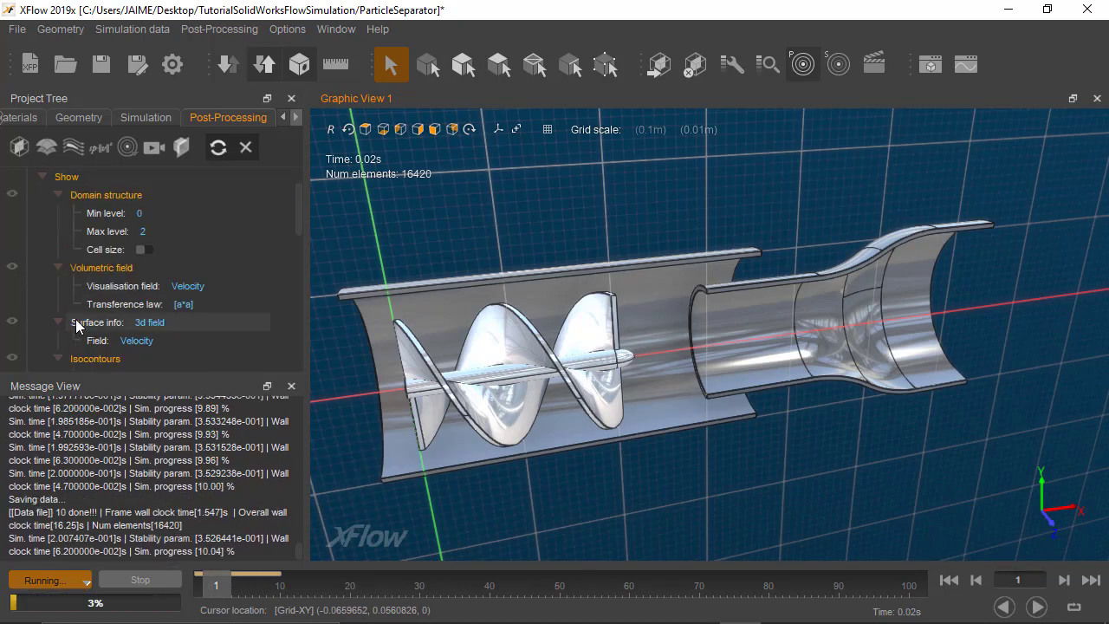
scroll(76, 321, down, 2)
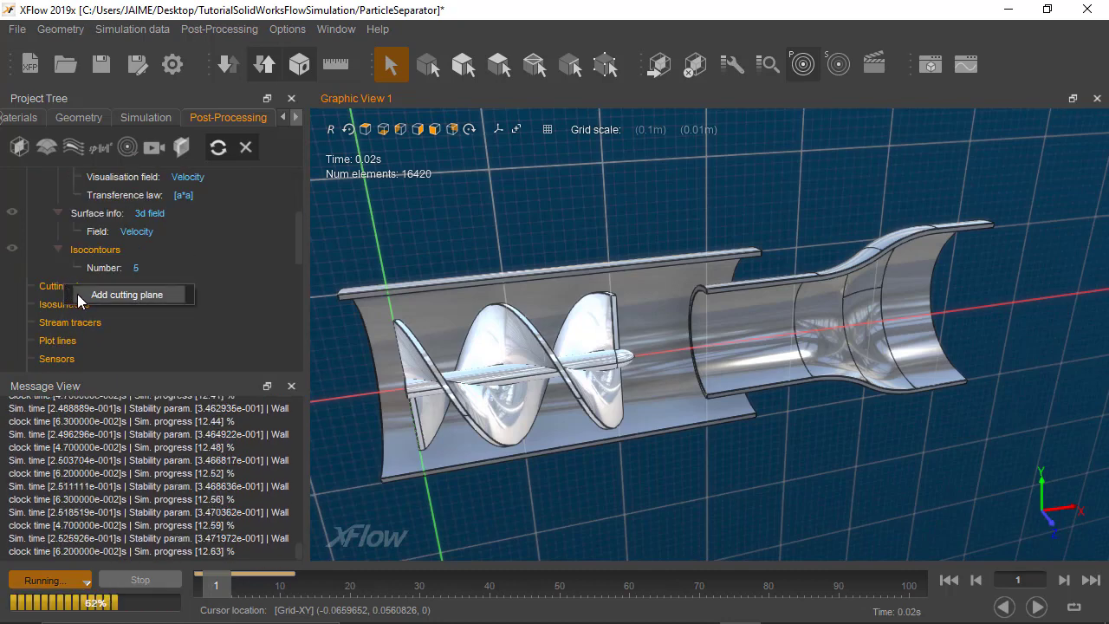
Step: Add a cutting plane to the results and replay the simulation from the first frame
click(83, 289)
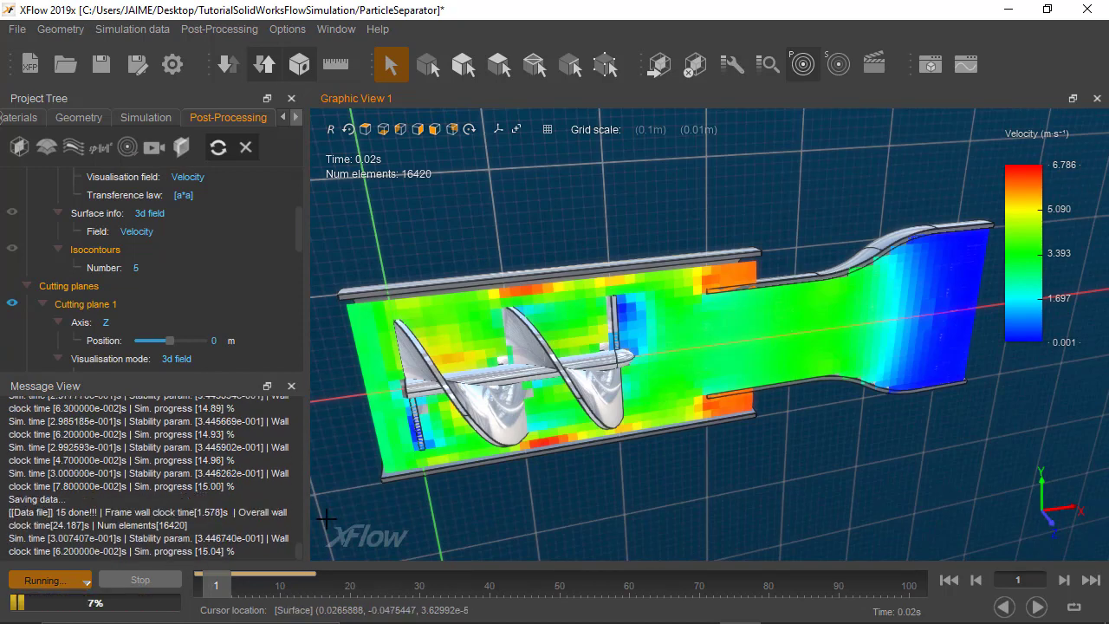
click(209, 586)
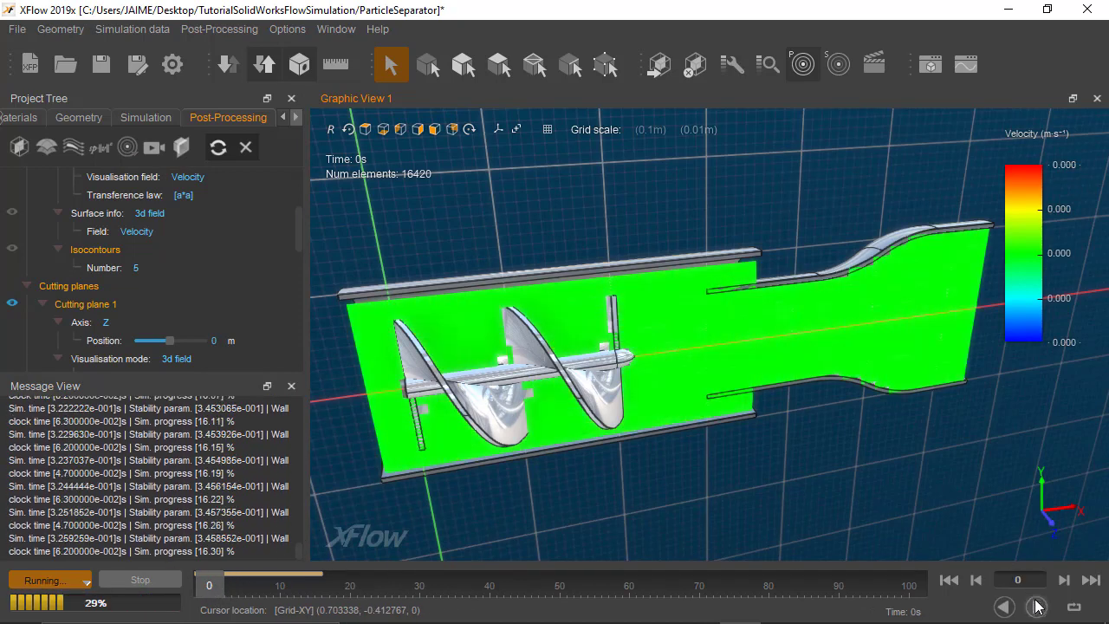
click(1037, 607)
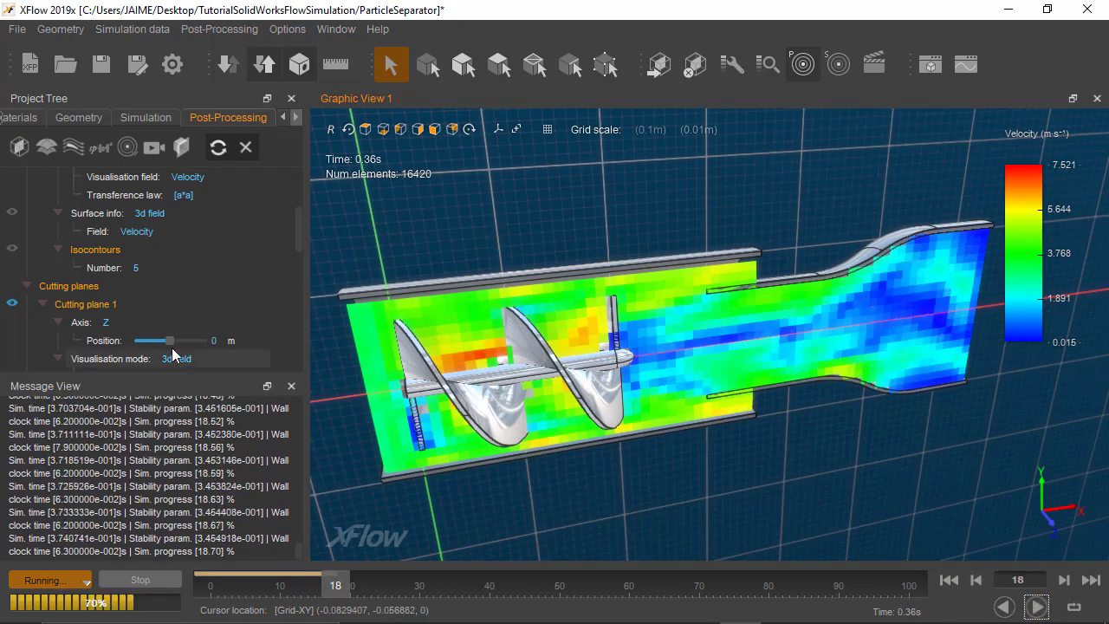
Step: Display the Z cutting plane as velocity Vectors and view the separator obliquely
scroll(175, 345, down, 1)
click(173, 302)
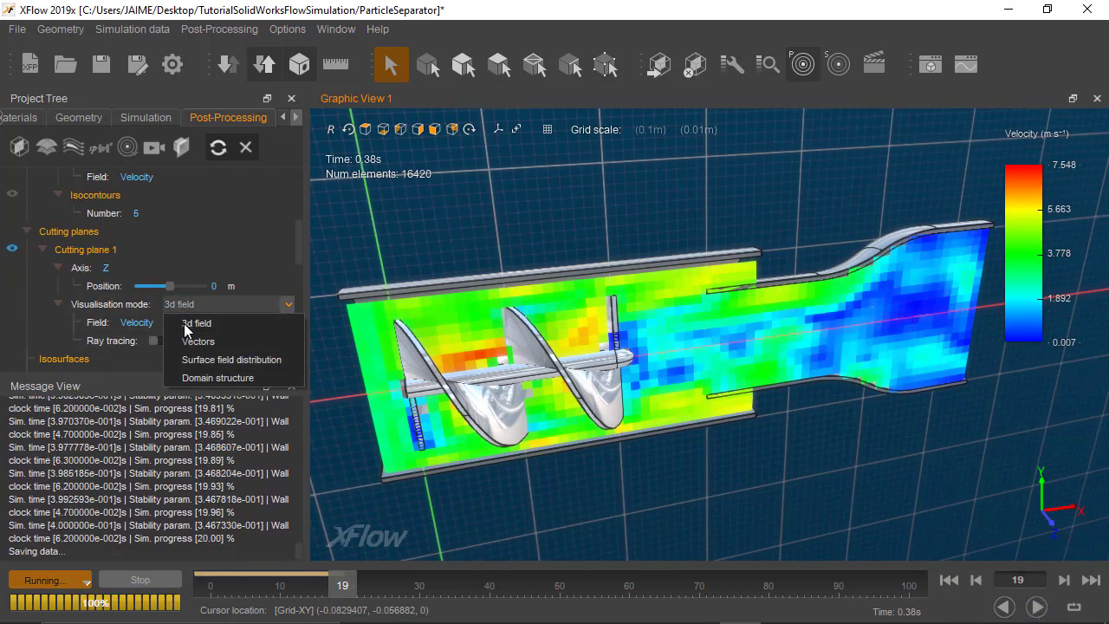
click(191, 341)
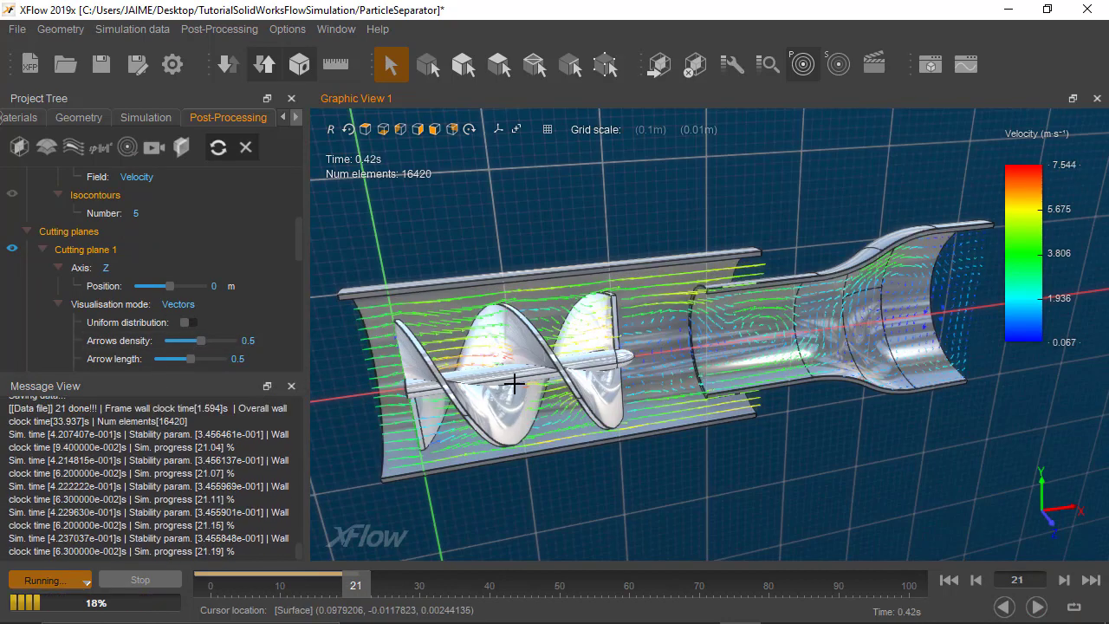
scroll(514, 383, up, 5)
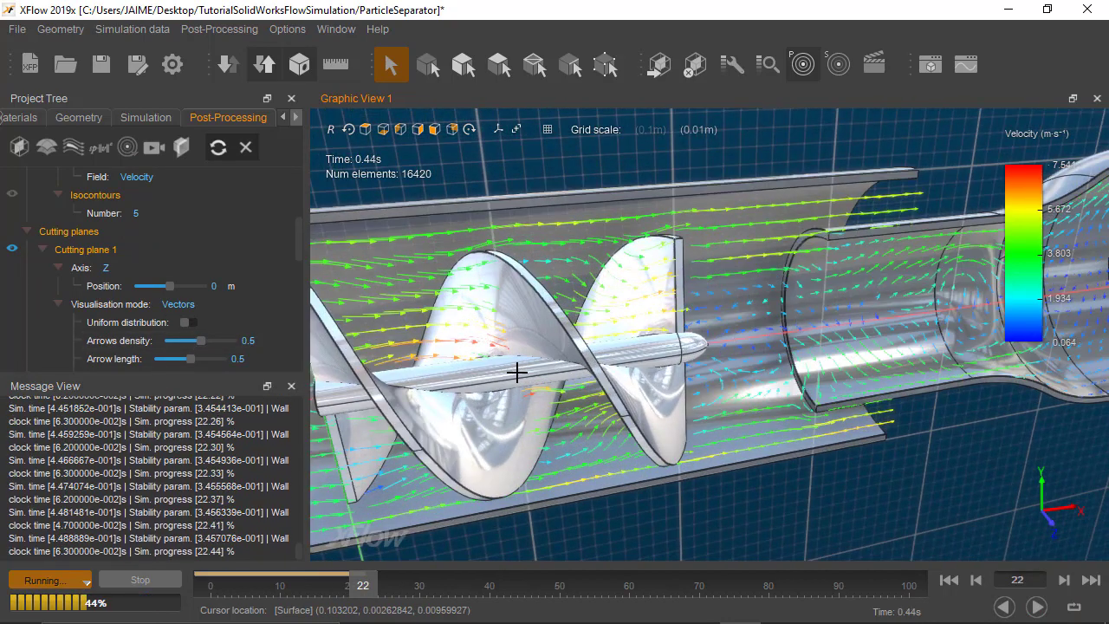
drag(515, 372, 471, 361)
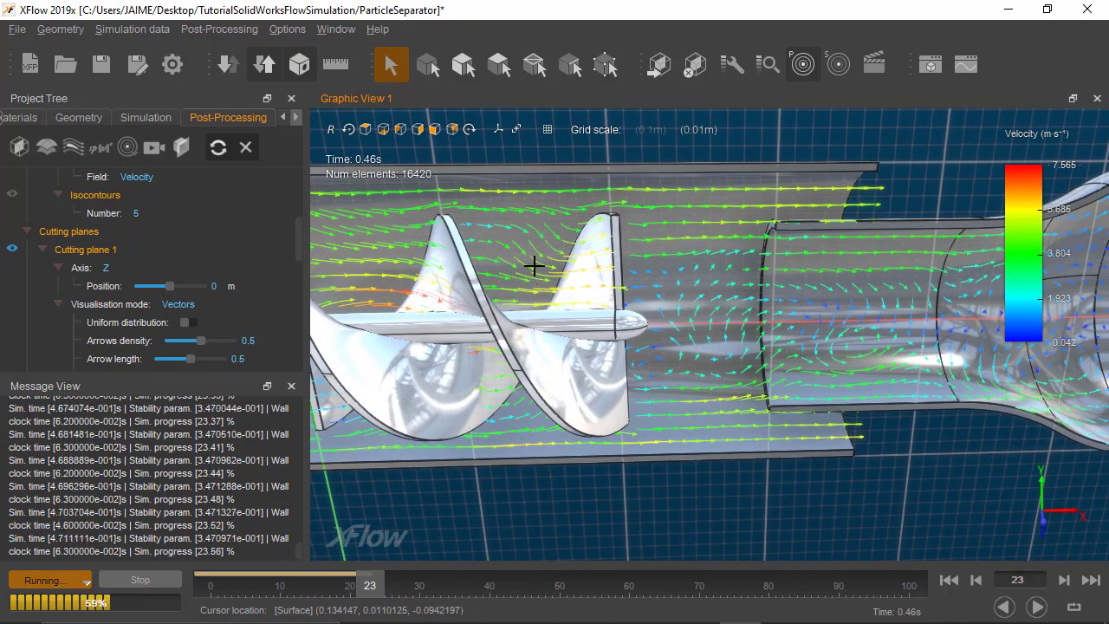
mouse_move(528, 282)
mouse_down()
mouse_move(438, 277)
mouse_move(639, 274)
mouse_up()
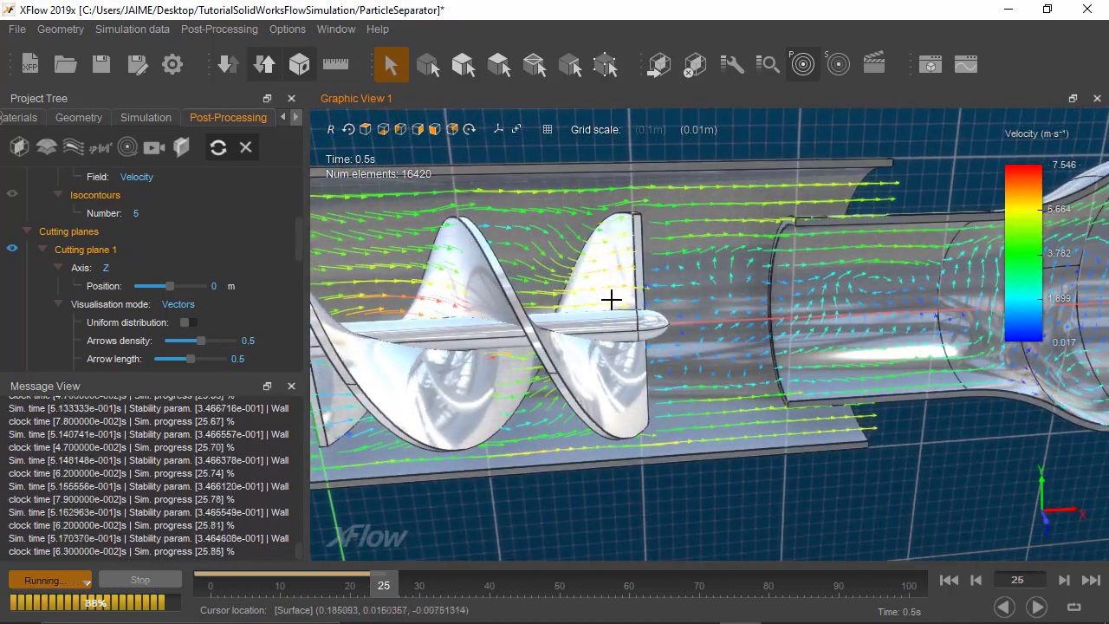
Step: Switch the cutting plane to a 3d field colour map of Turbulence intensity
click(180, 311)
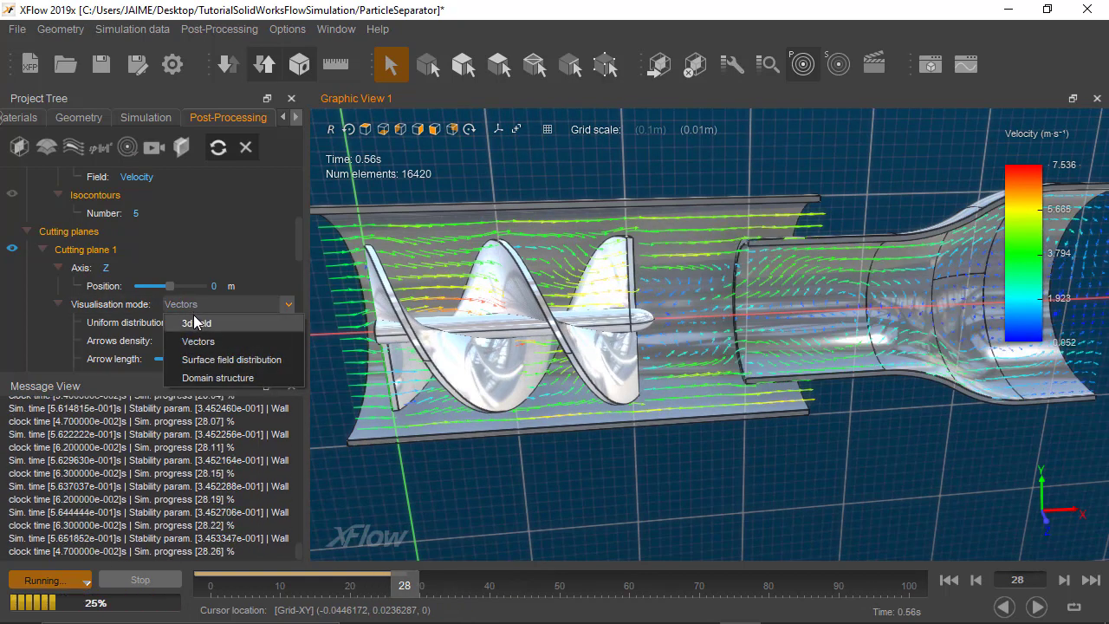
click(194, 319)
click(152, 322)
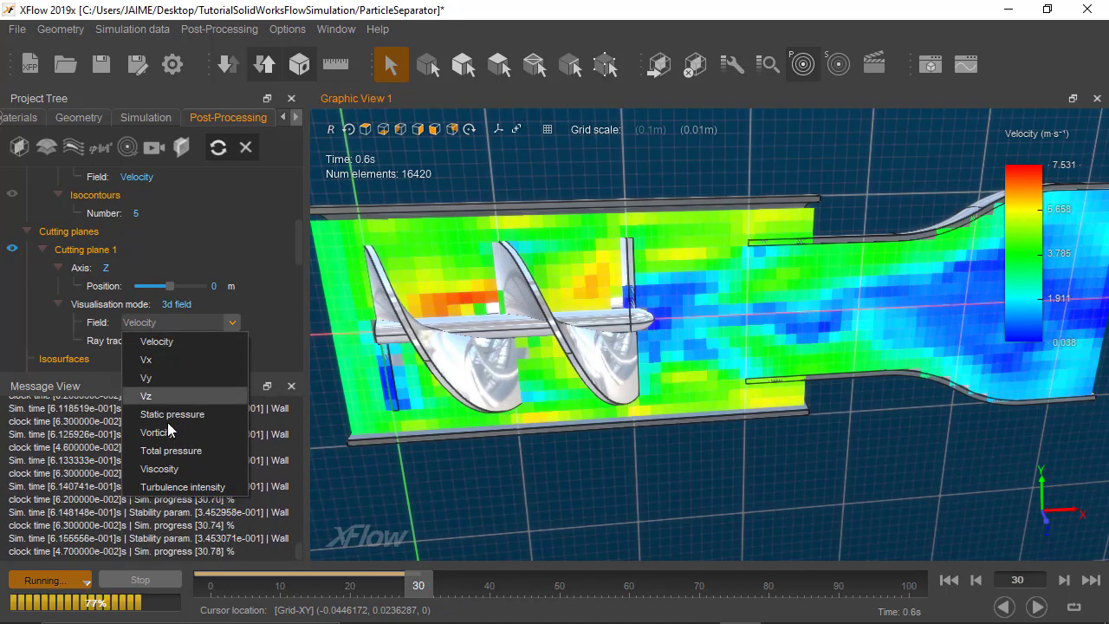
click(187, 488)
drag(705, 333, 606, 454)
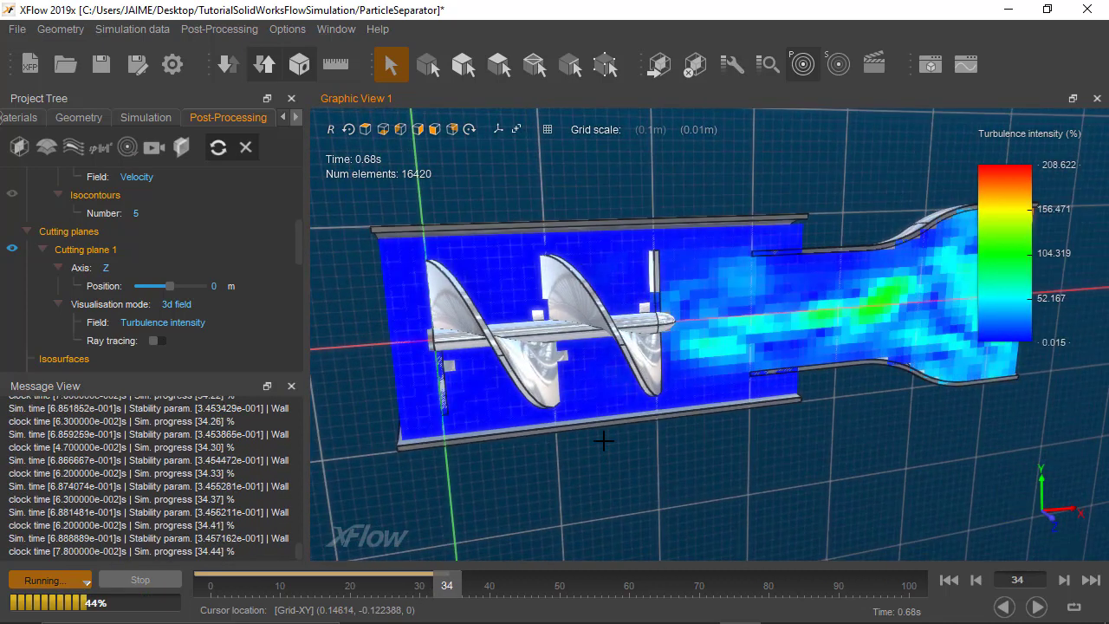
Step: Change the plotted field on the cutting plane to Vorticity
click(125, 322)
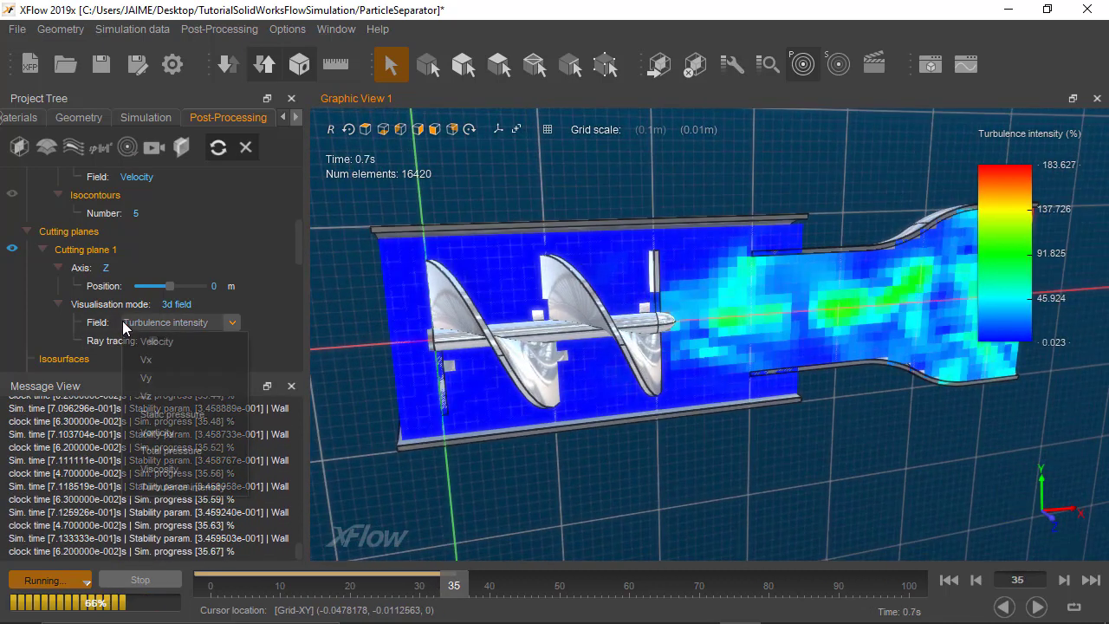
click(157, 432)
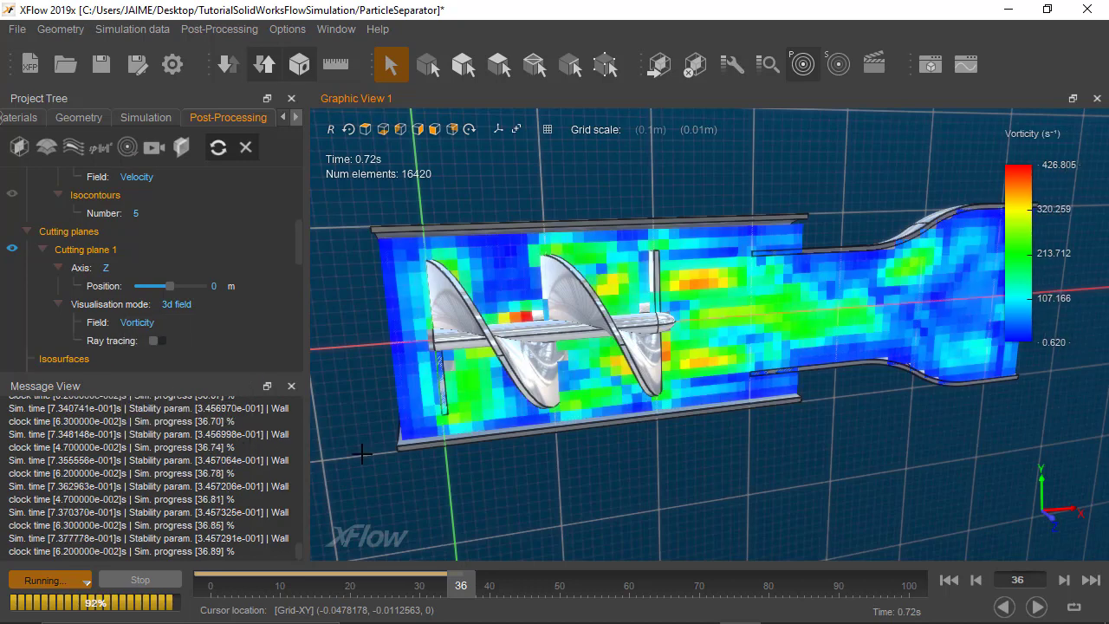
mouse_move(586, 477)
middle_down()
mouse_move(534, 470)
mouse_move(534, 445)
middle_up()
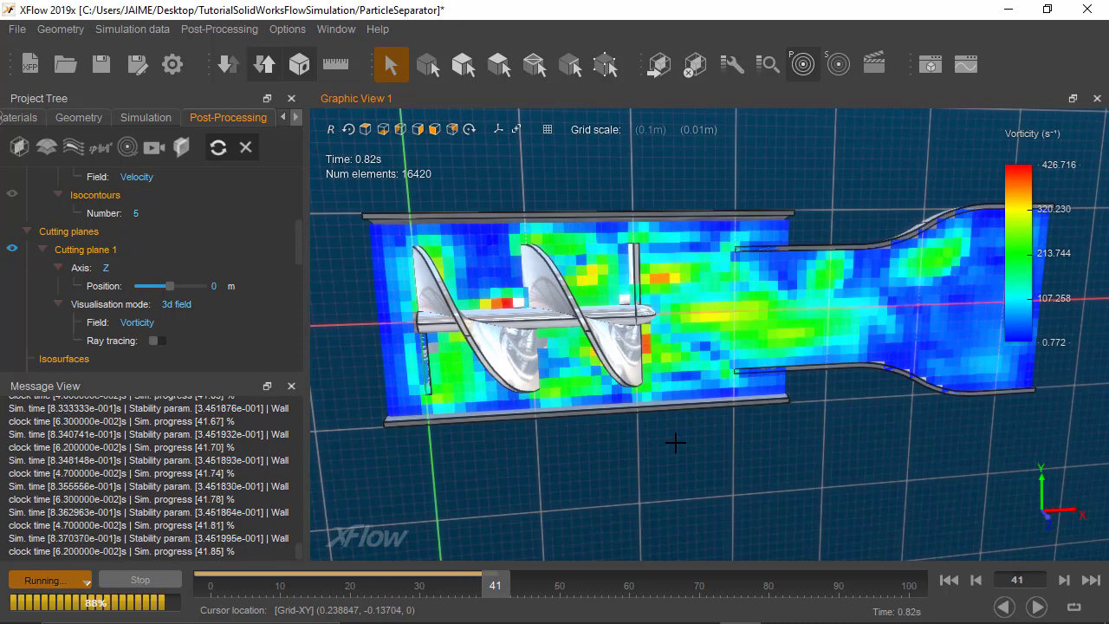
drag(709, 335, 742, 299)
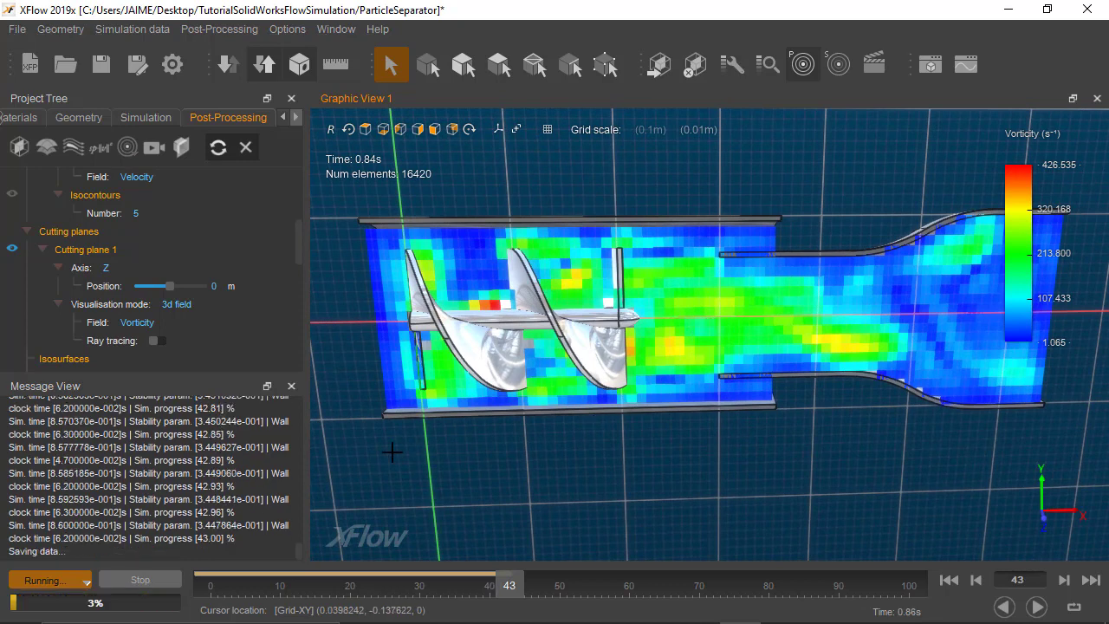
Step: Jump to frame 4 and smooth the vorticity plane with Convolution interpolation
click(212, 588)
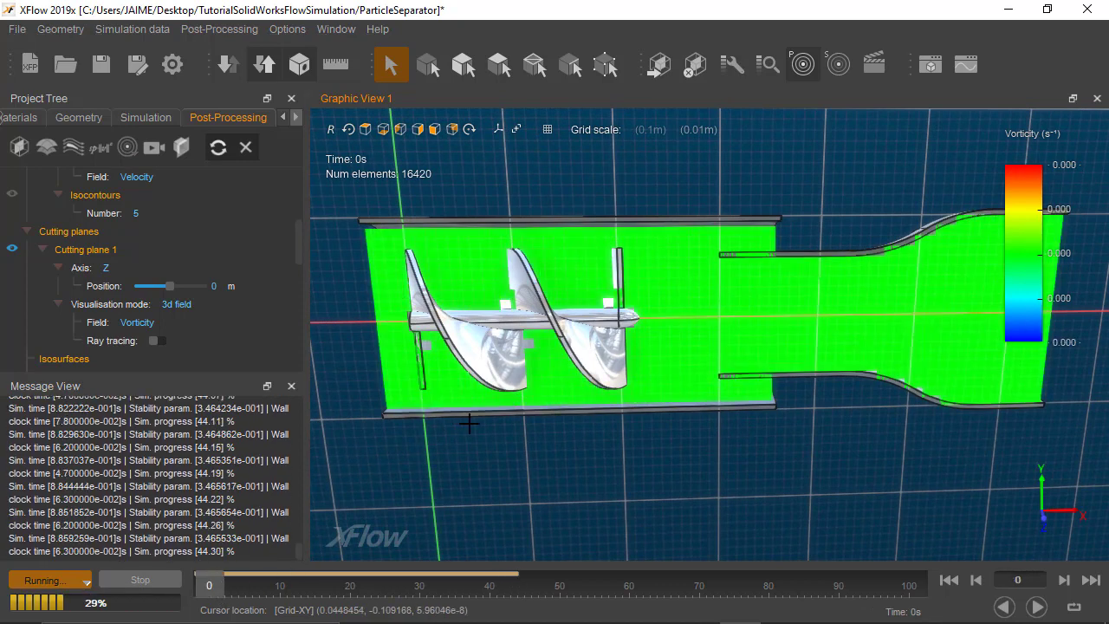
click(236, 586)
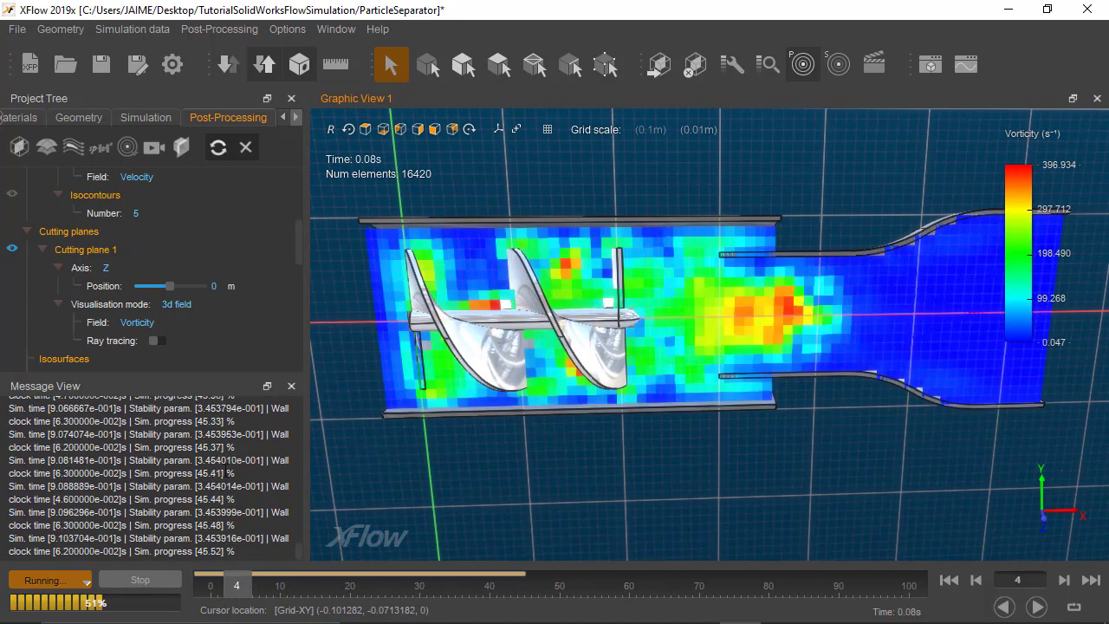
scroll(159, 249, up, 5)
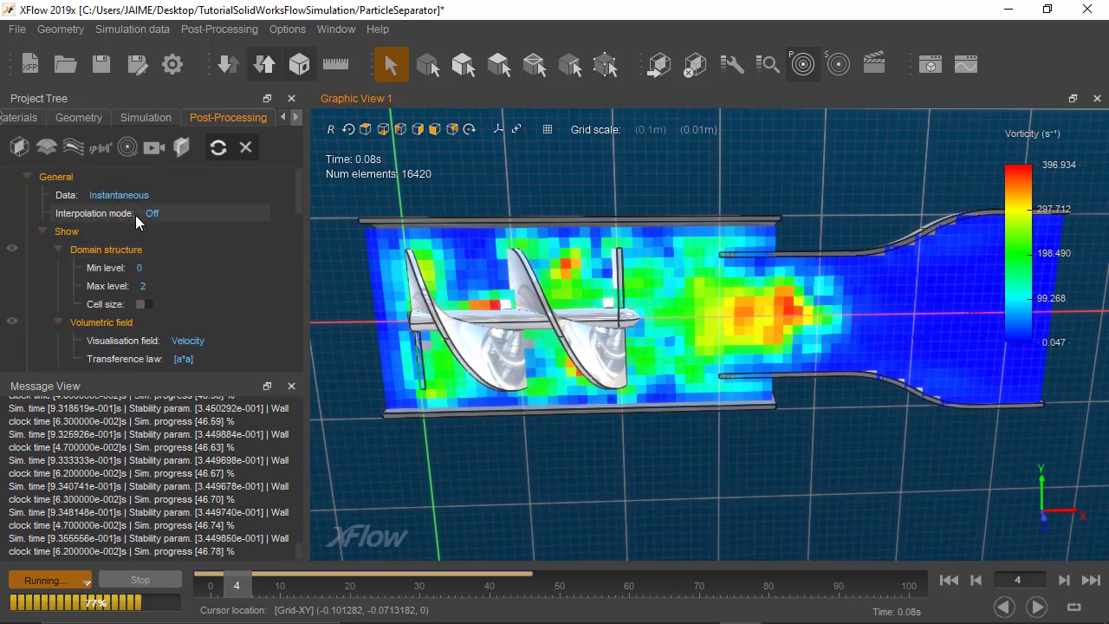
click(173, 213)
click(189, 250)
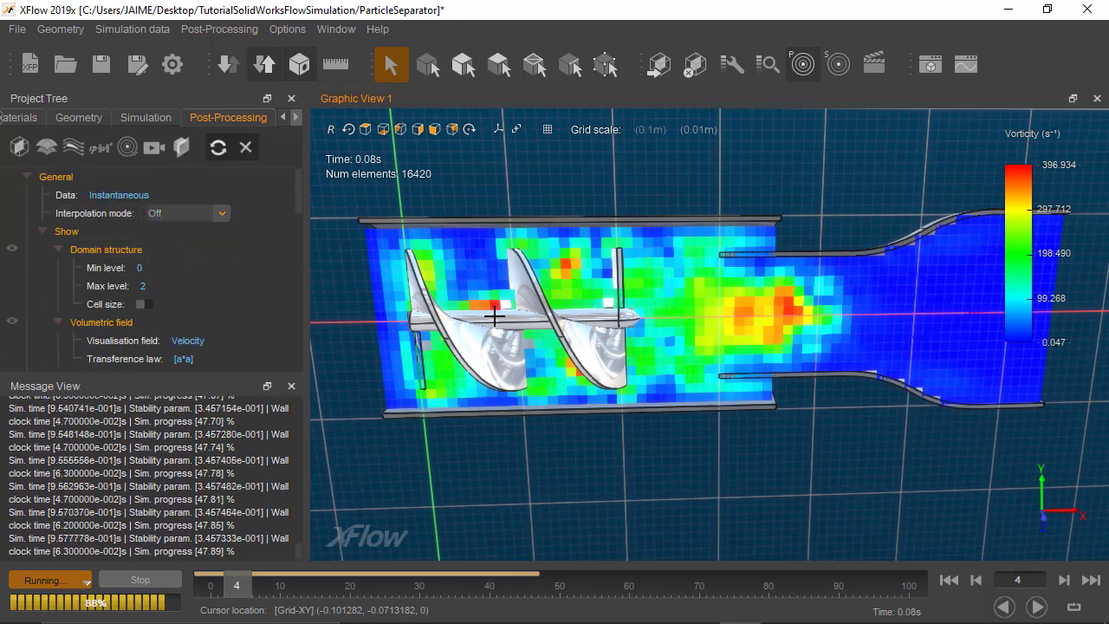
scroll(577, 330, up, 3)
middle_drag(576, 326, 550, 325)
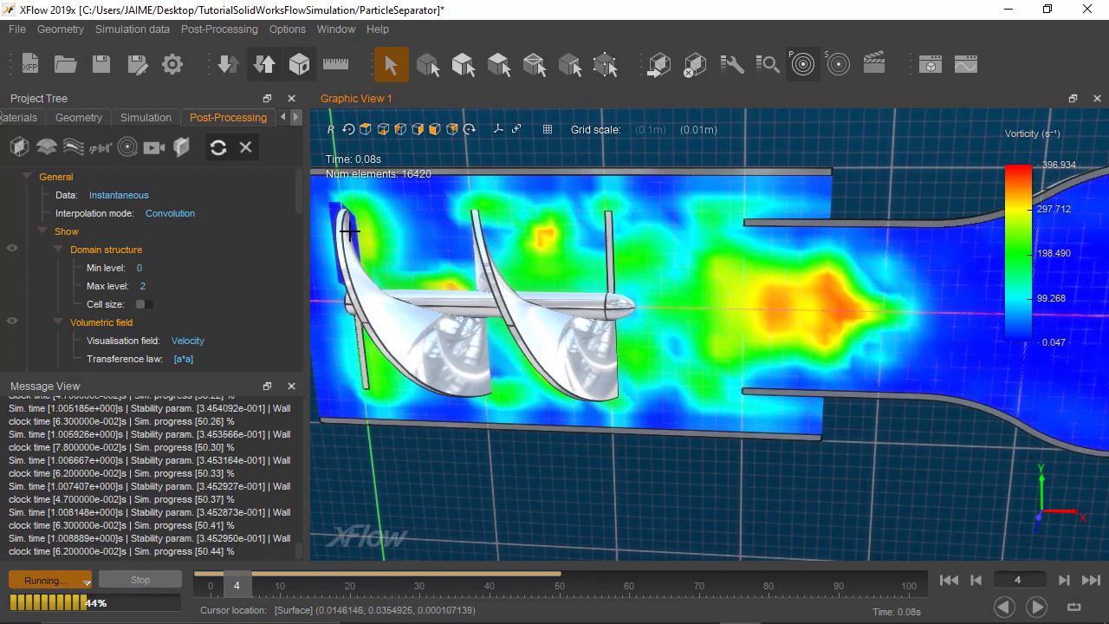
Step: Set Interpolation mode back to Off to show the blocky cells
click(187, 213)
click(184, 231)
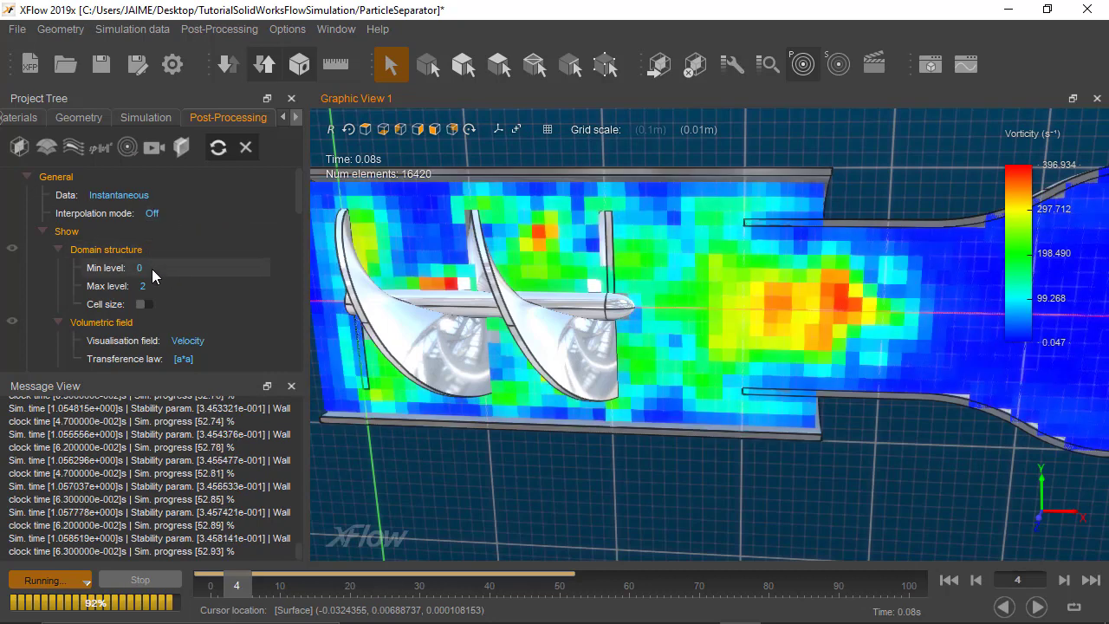
scroll(152, 269, down, 2)
scroll(152, 268, down, 2)
scroll(152, 268, down, 2)
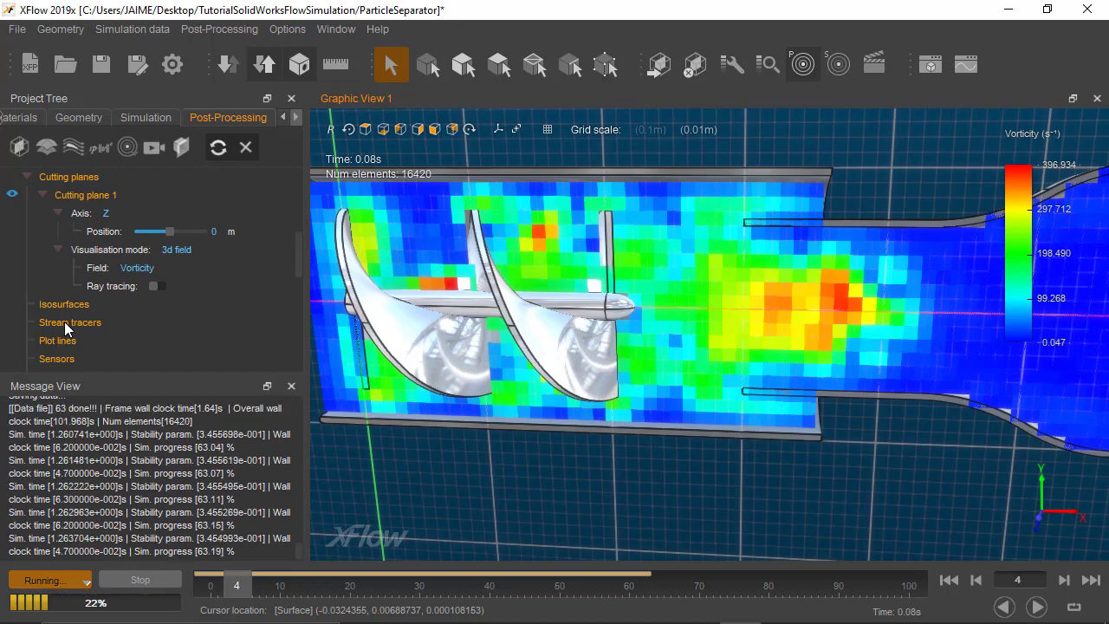
Step: Hide Cutting plane 1 and add a new stream tracer to the results
click(13, 194)
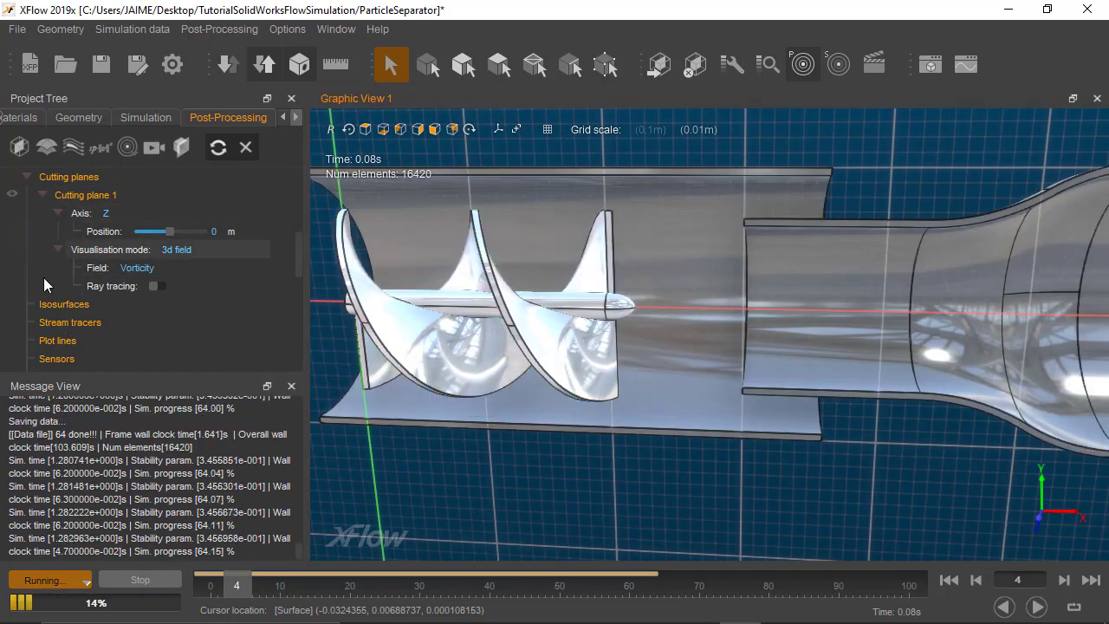
right_click(62, 321)
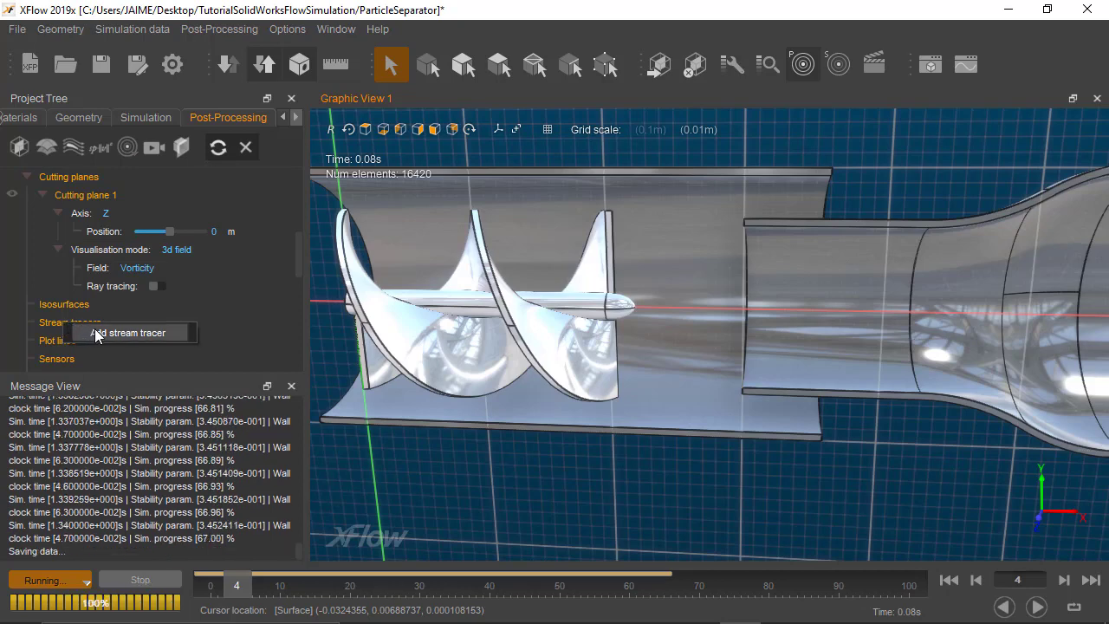
click(95, 332)
Step: Keep Stream tracer 1's behaviour set to Passive
scroll(168, 330, down, 1)
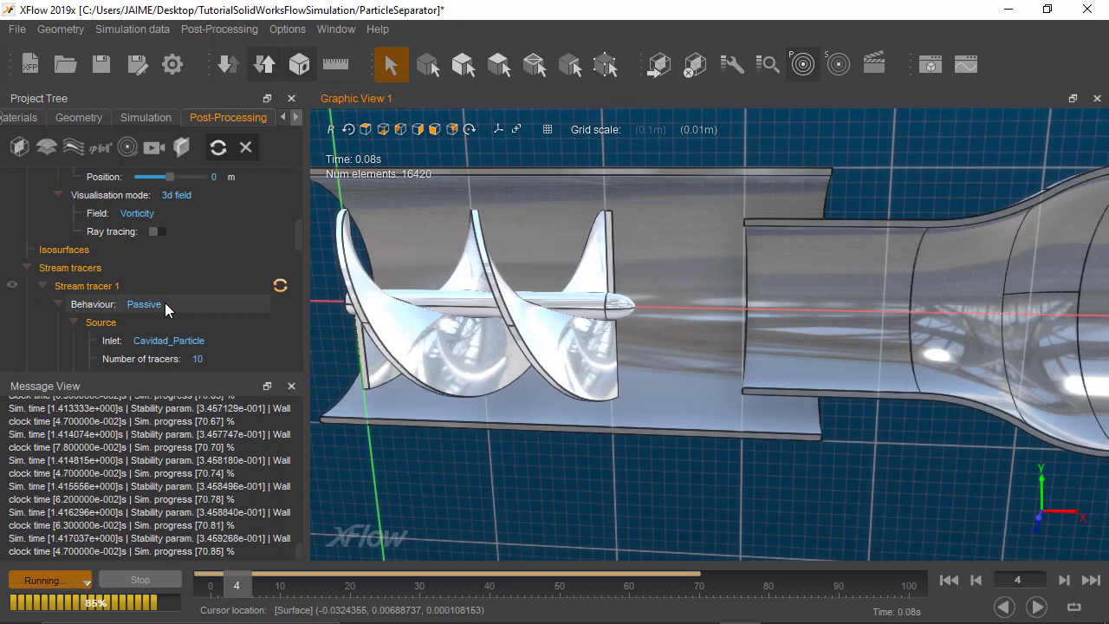
click(165, 303)
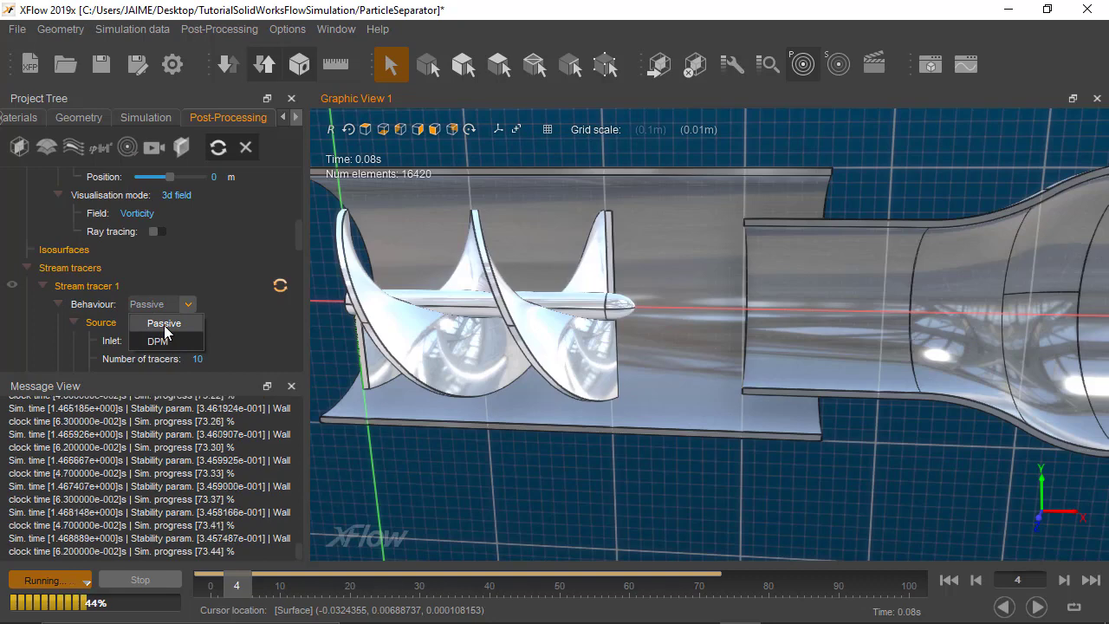
click(178, 322)
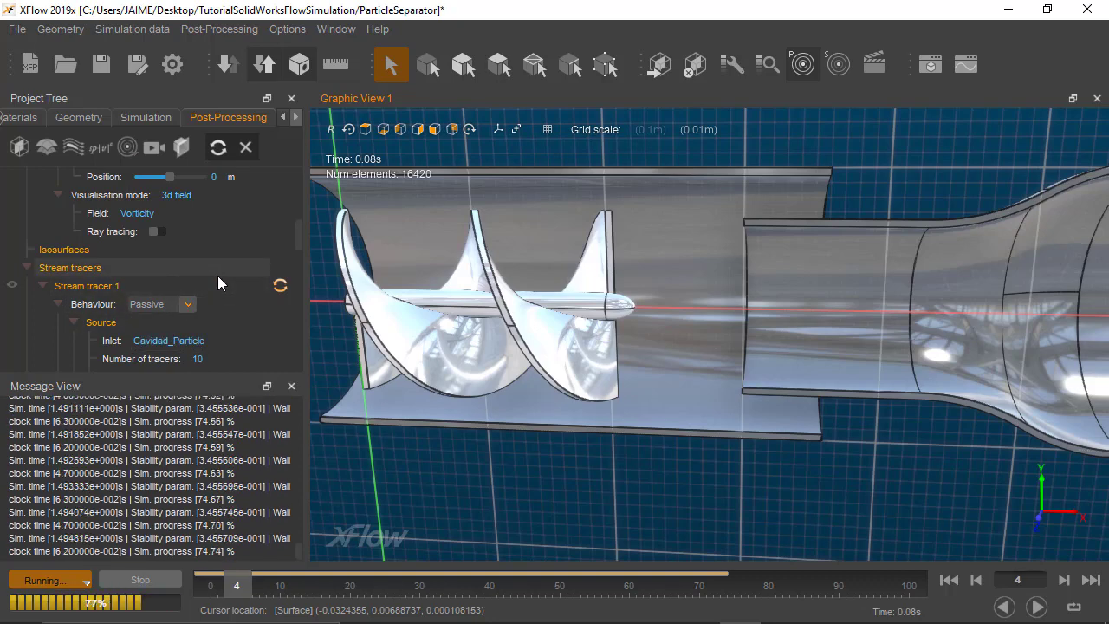
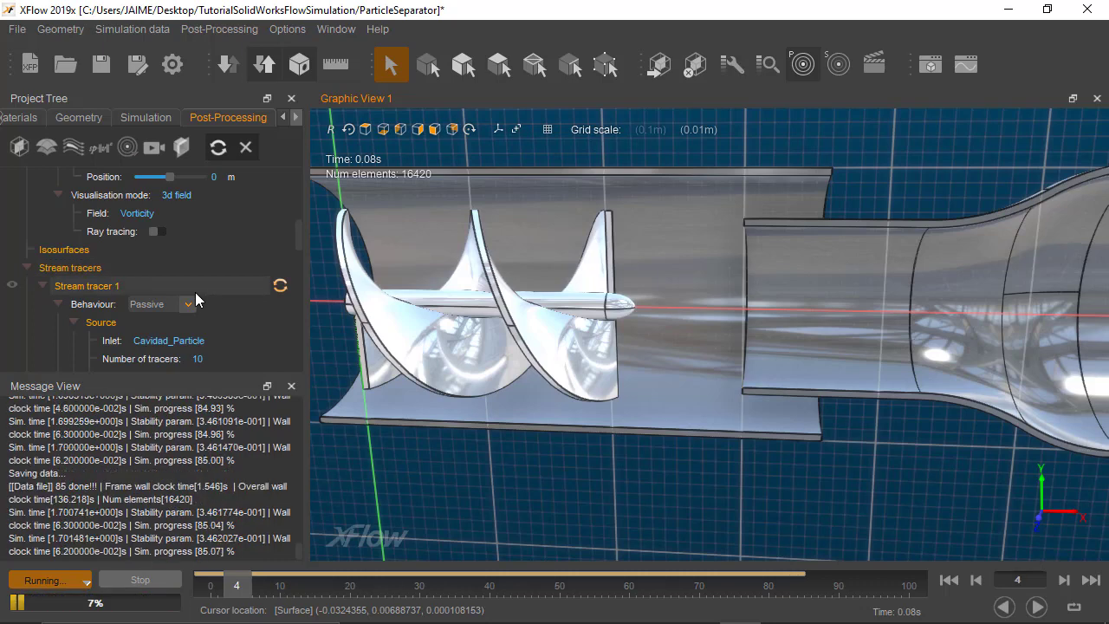
Step: Set Stream tracer 1 to 100 tracers with a particle flux rate of 100
scroll(211, 322, down, 1)
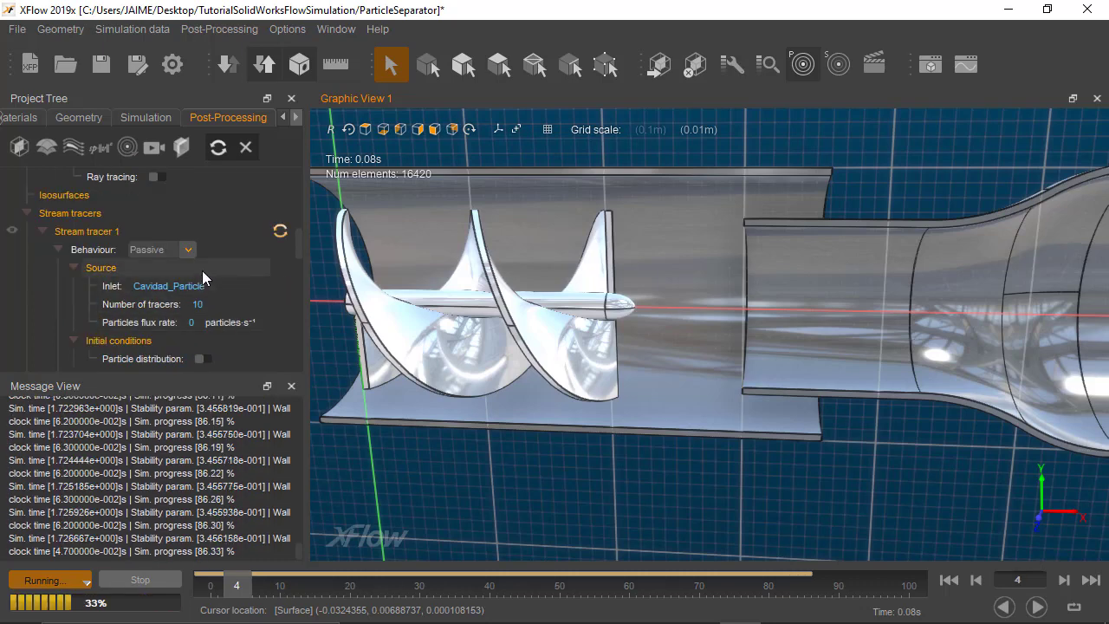
click(199, 304)
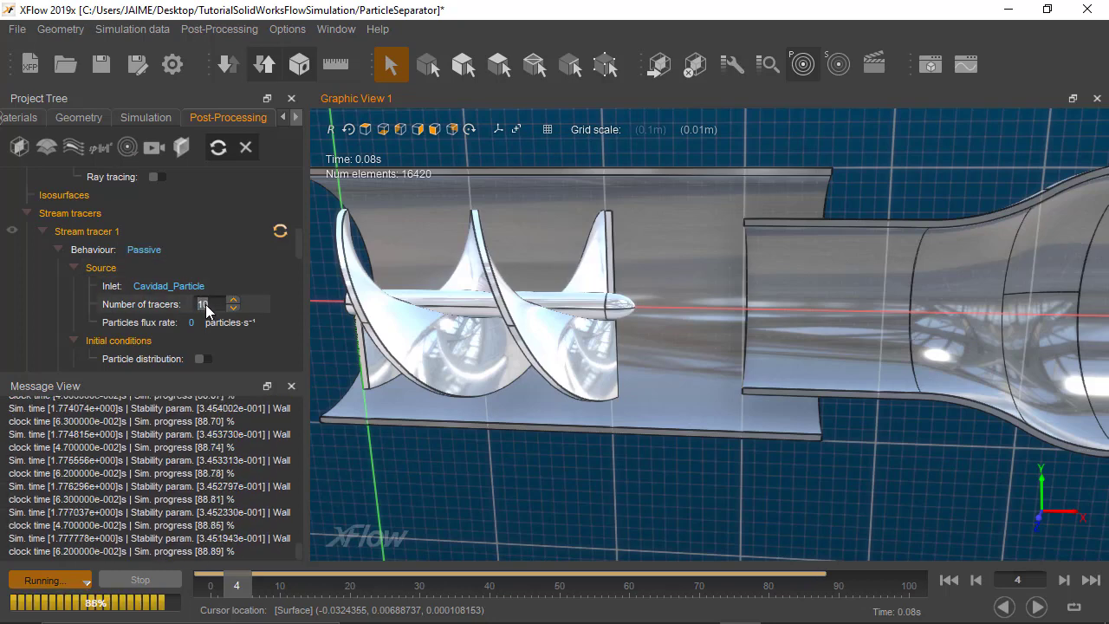
text(100)
click(201, 326)
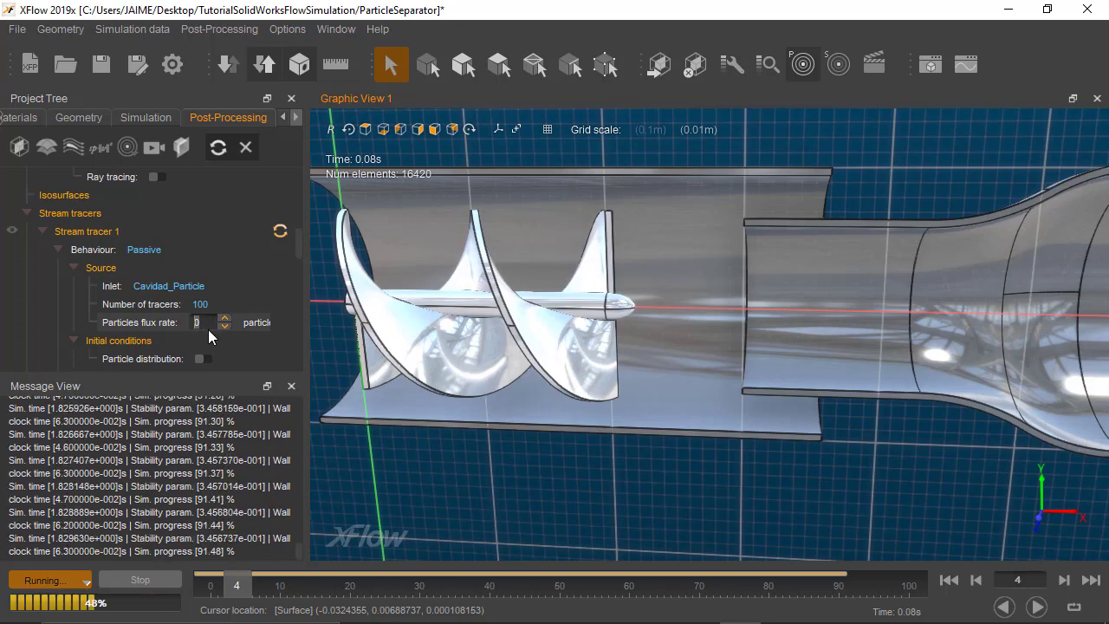
text(100)
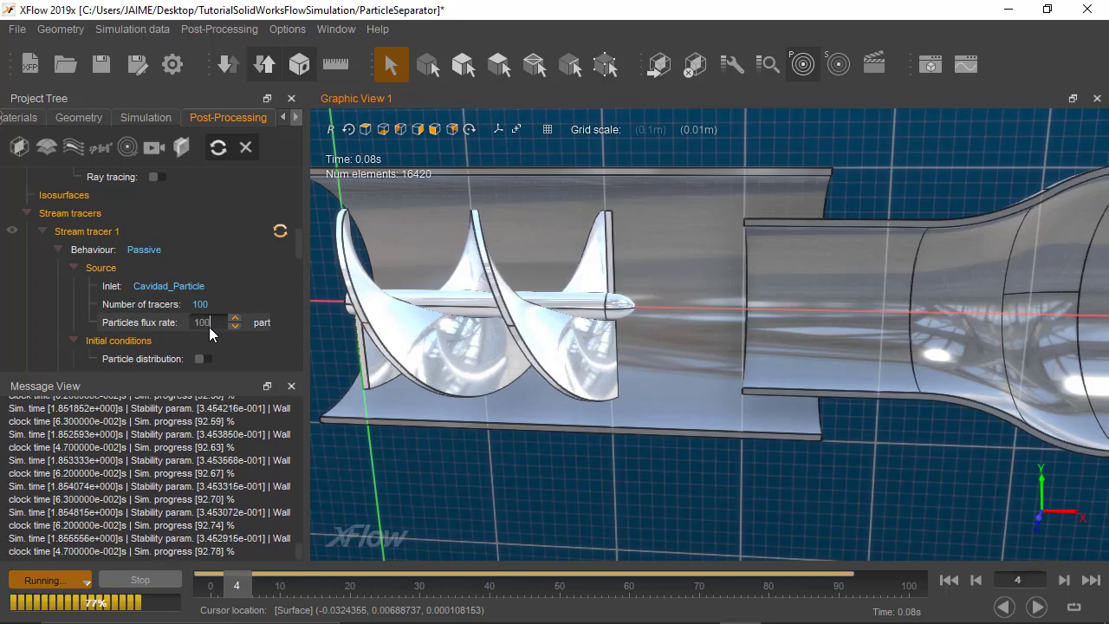
key(Return)
Step: Keep particle data Instantaneous and make the tracer transient from frame 0 to frame 100
scroll(173, 346, down, 1)
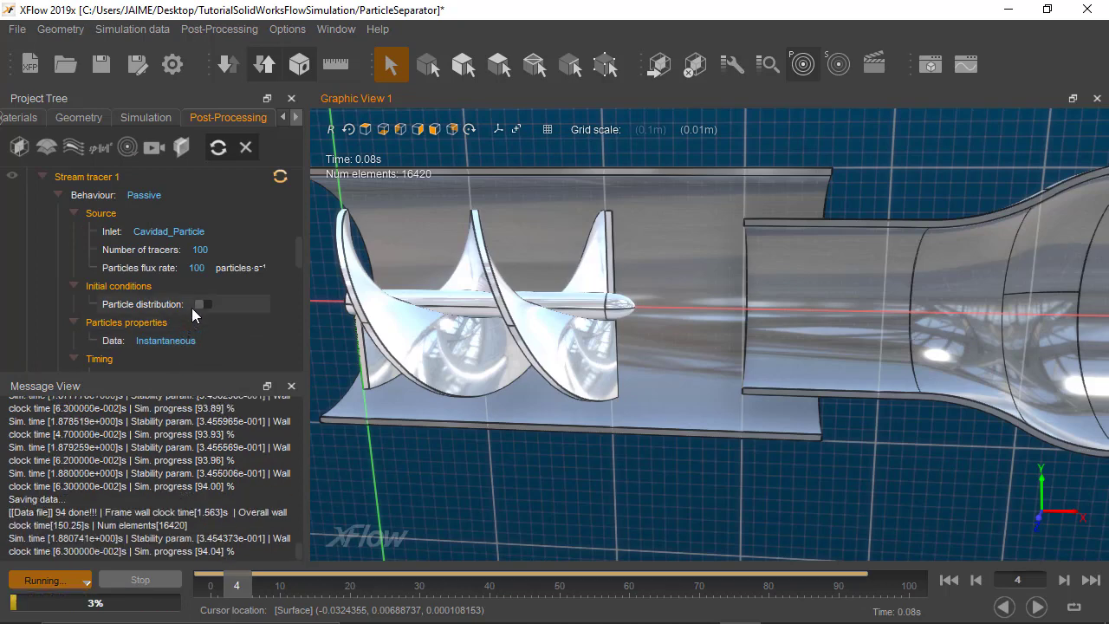
scroll(198, 311, down, 2)
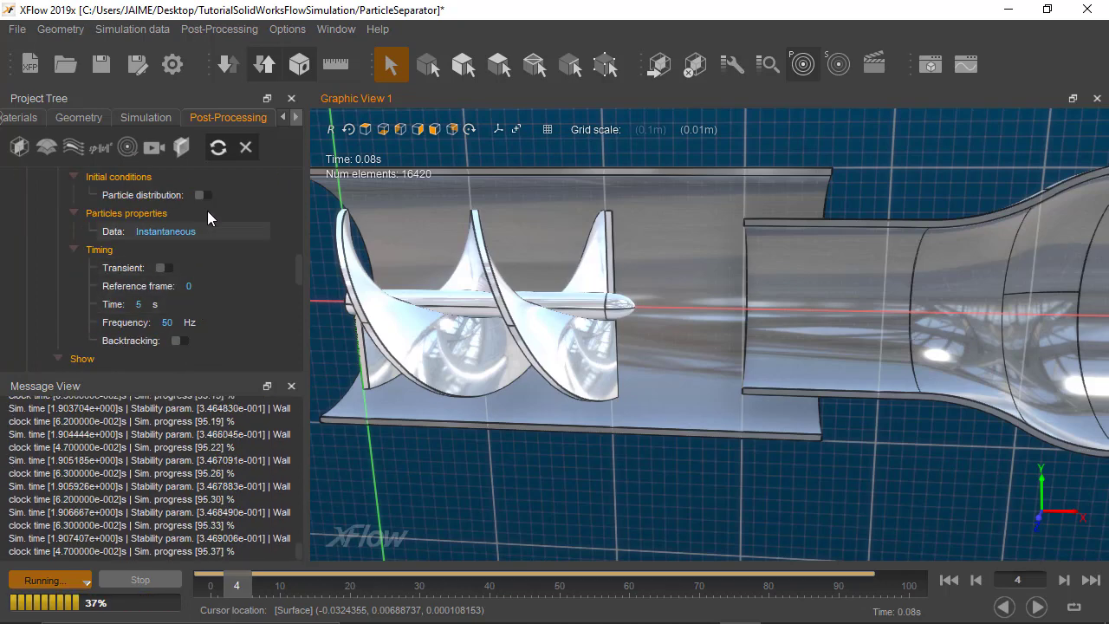
click(169, 231)
click(172, 249)
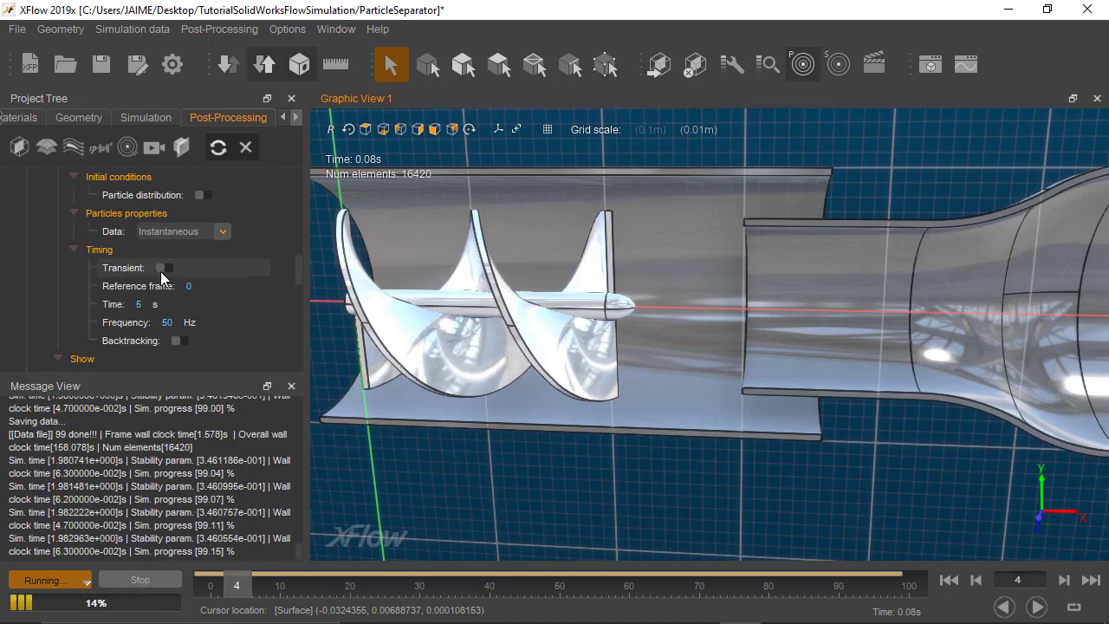
click(162, 269)
scroll(176, 286, down, 1)
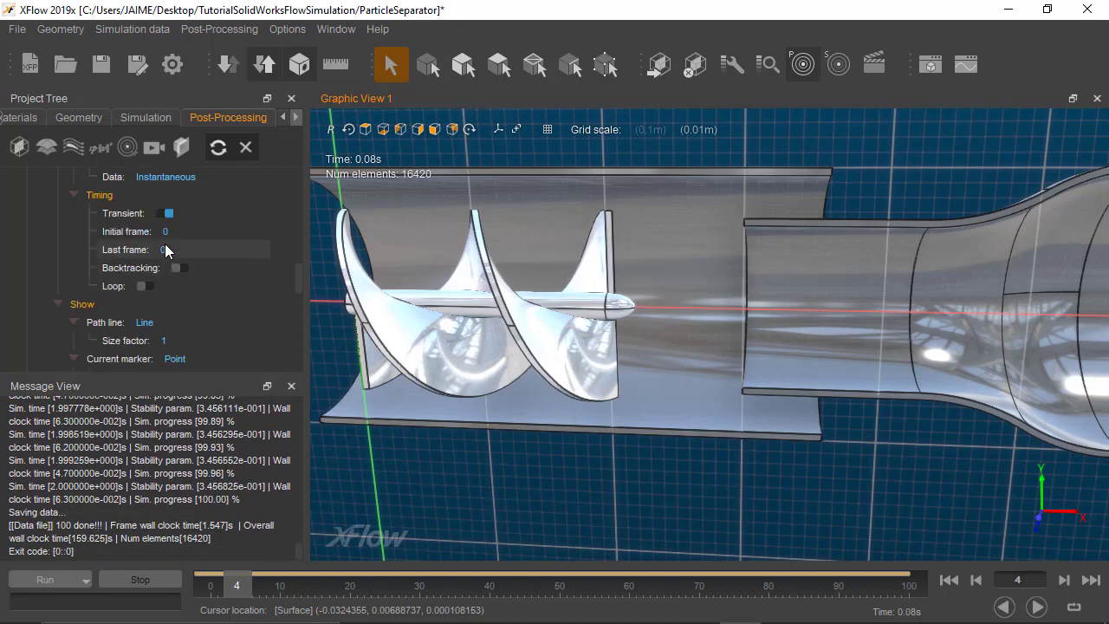
click(165, 232)
click(166, 248)
text(100)
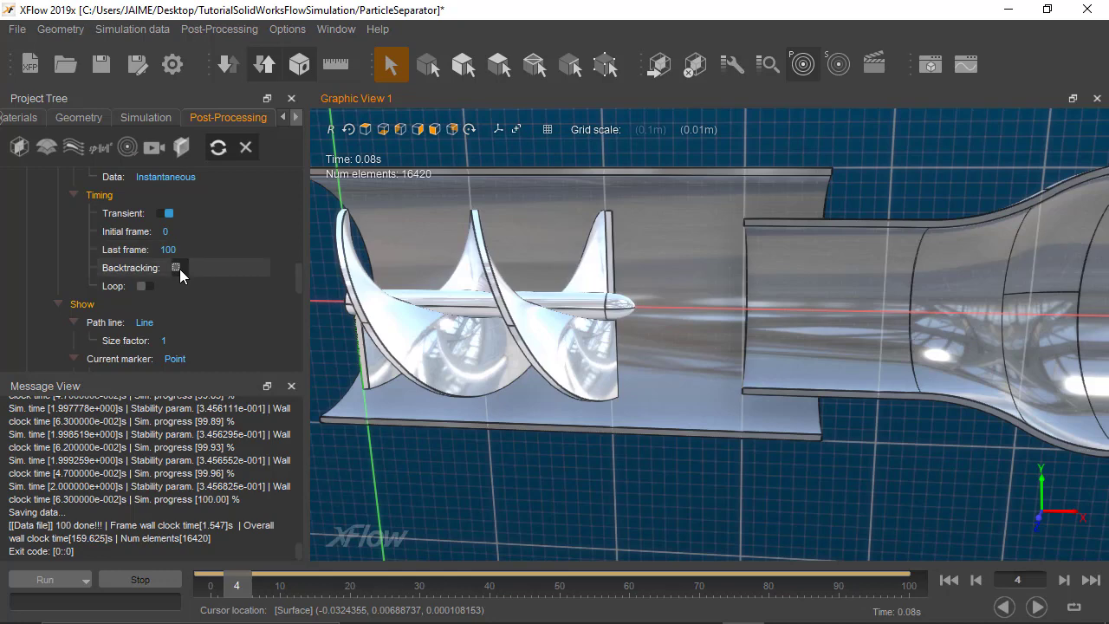
scroll(180, 268, down, 1)
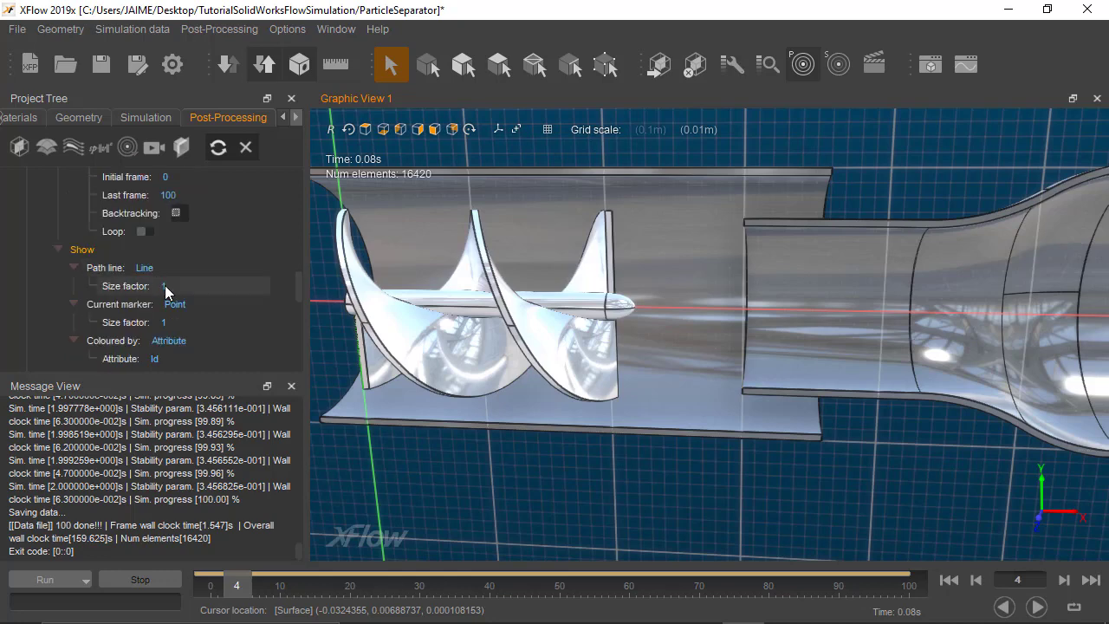
scroll(165, 283, down, 2)
scroll(166, 284, up, 2)
scroll(166, 284, up, 1)
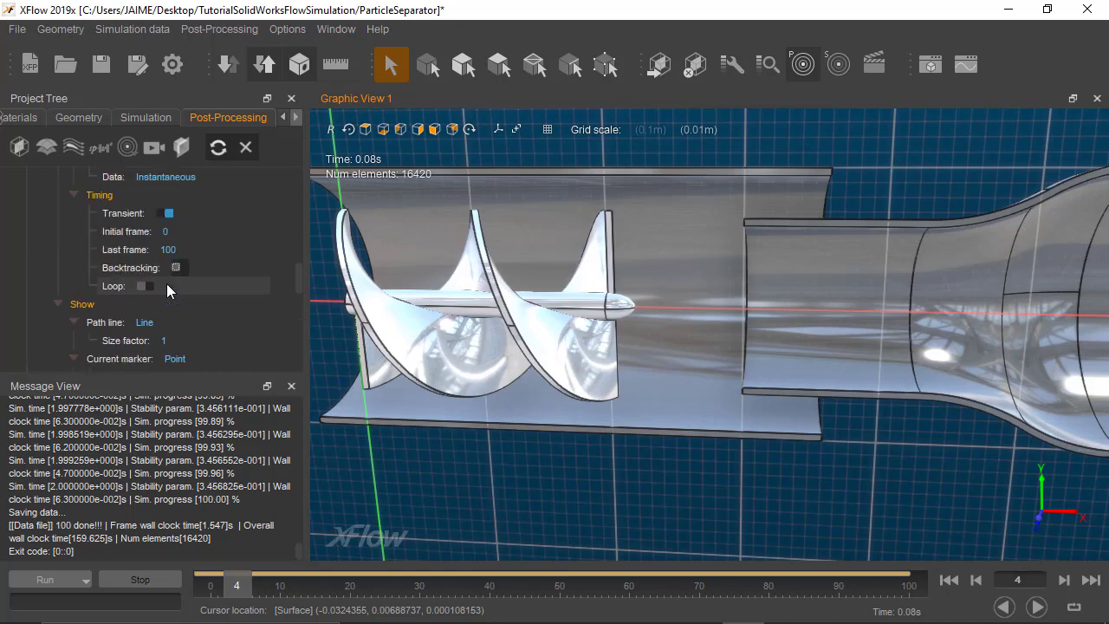
scroll(168, 282, up, 2)
scroll(168, 282, up, 1)
Step: Compute Stream tracer 1, saving the project, and play the animation from frame 0
click(280, 177)
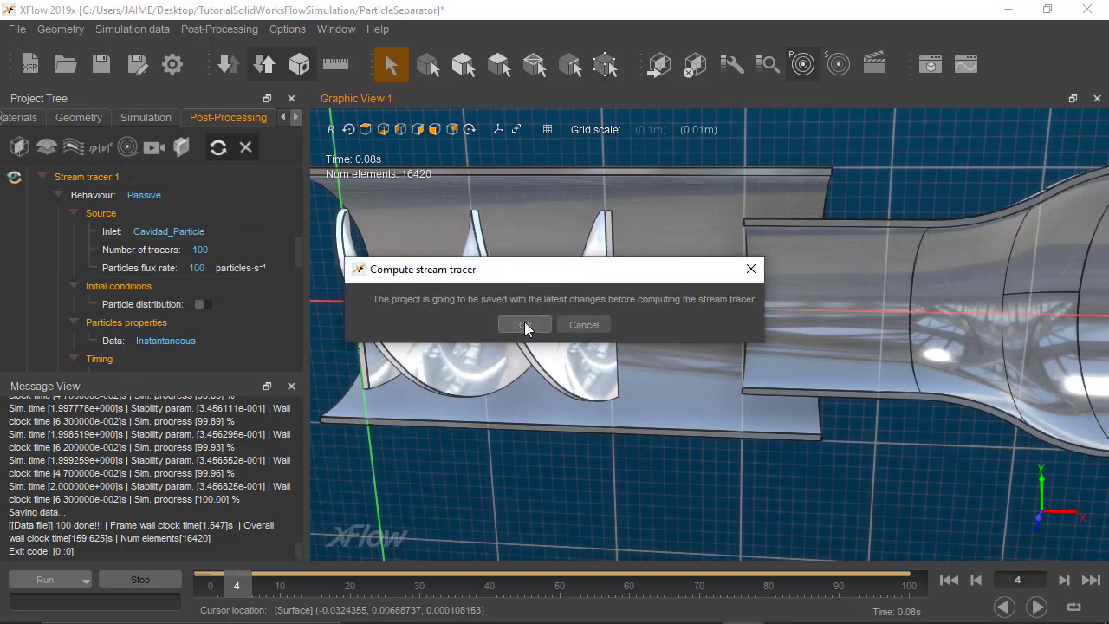
click(524, 322)
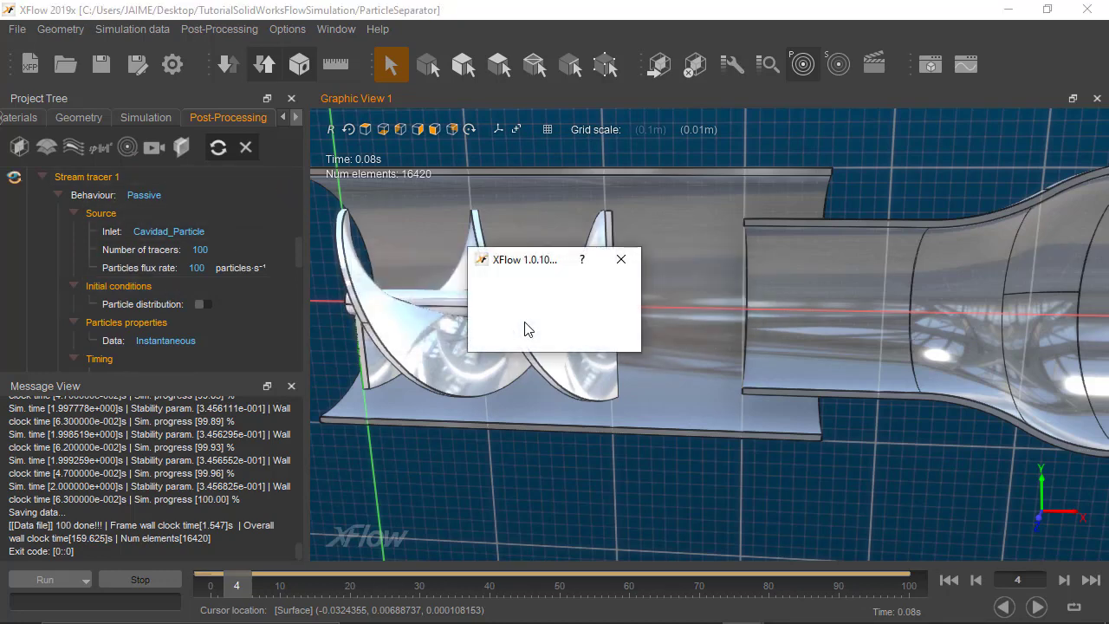
click(218, 581)
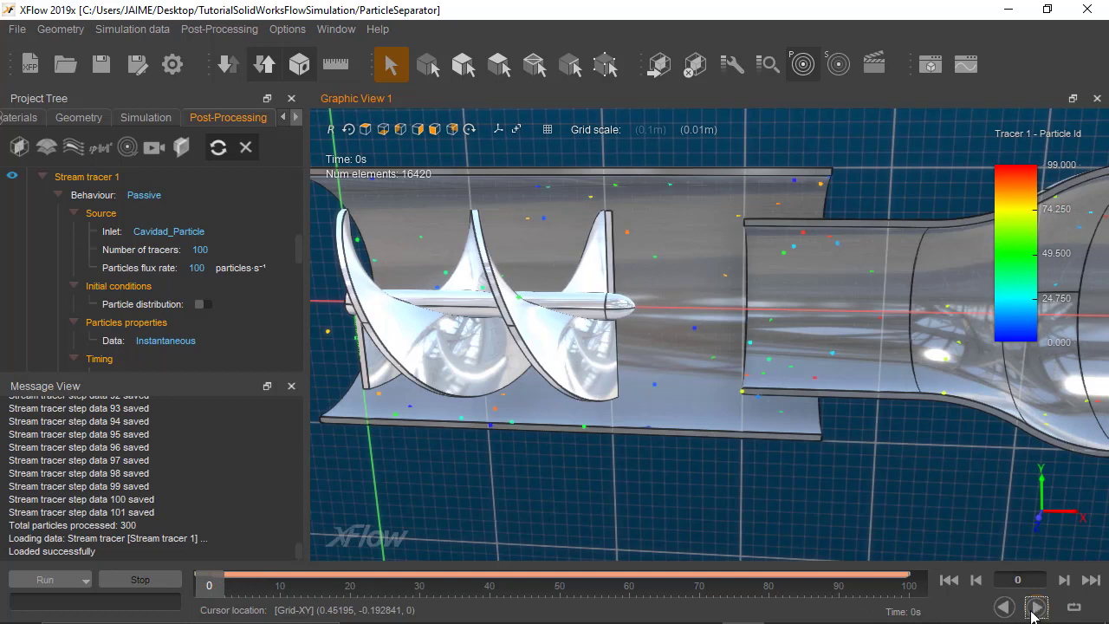
click(1034, 610)
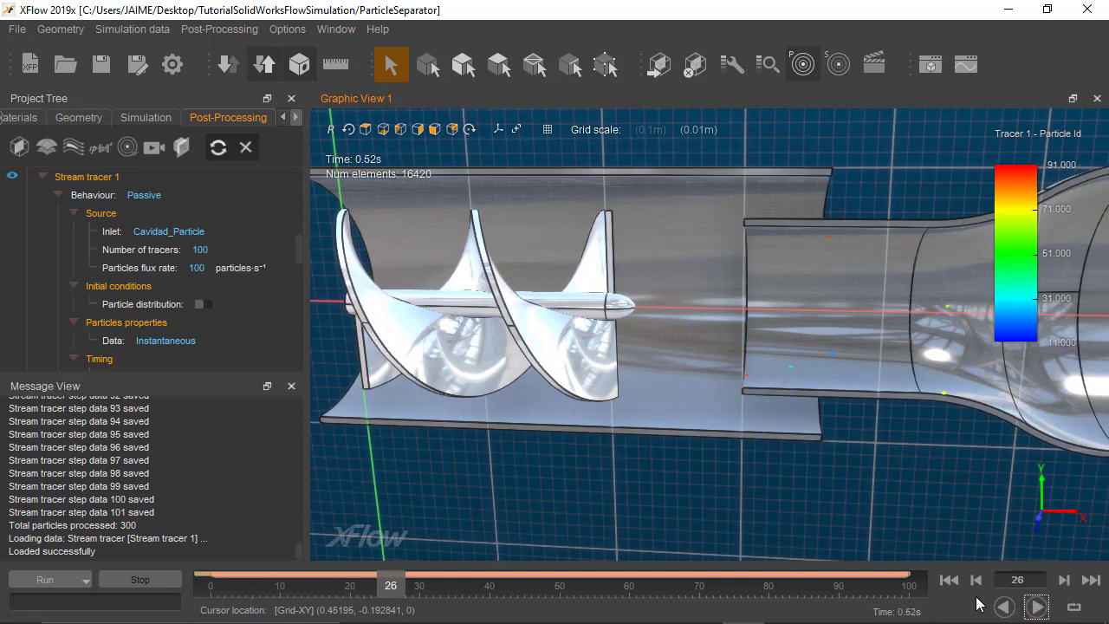
Step: Replay the particles from the start, stop at frame 29, and orbit to an elevated view
click(949, 580)
click(1036, 606)
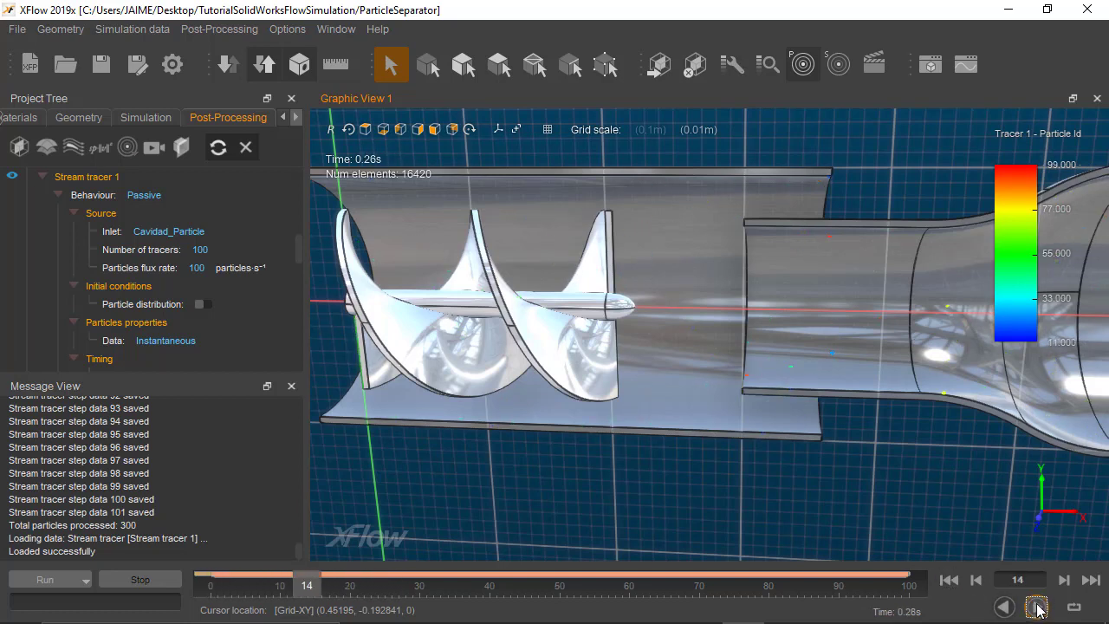
click(1038, 609)
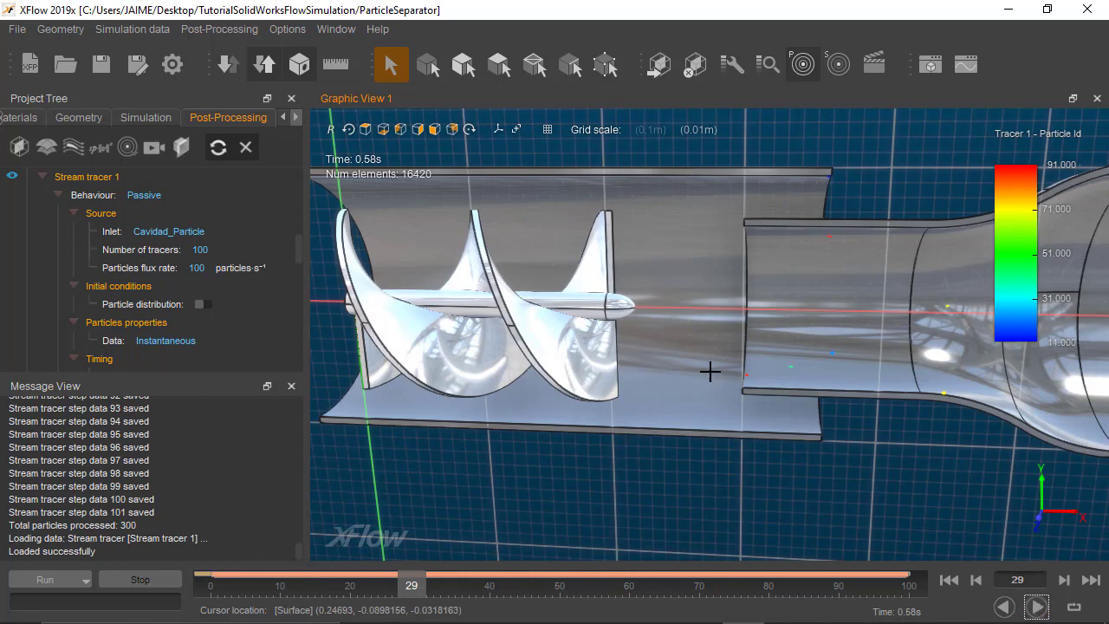
scroll(754, 352, up, 2)
scroll(757, 350, down, 3)
scroll(760, 348, down, 2)
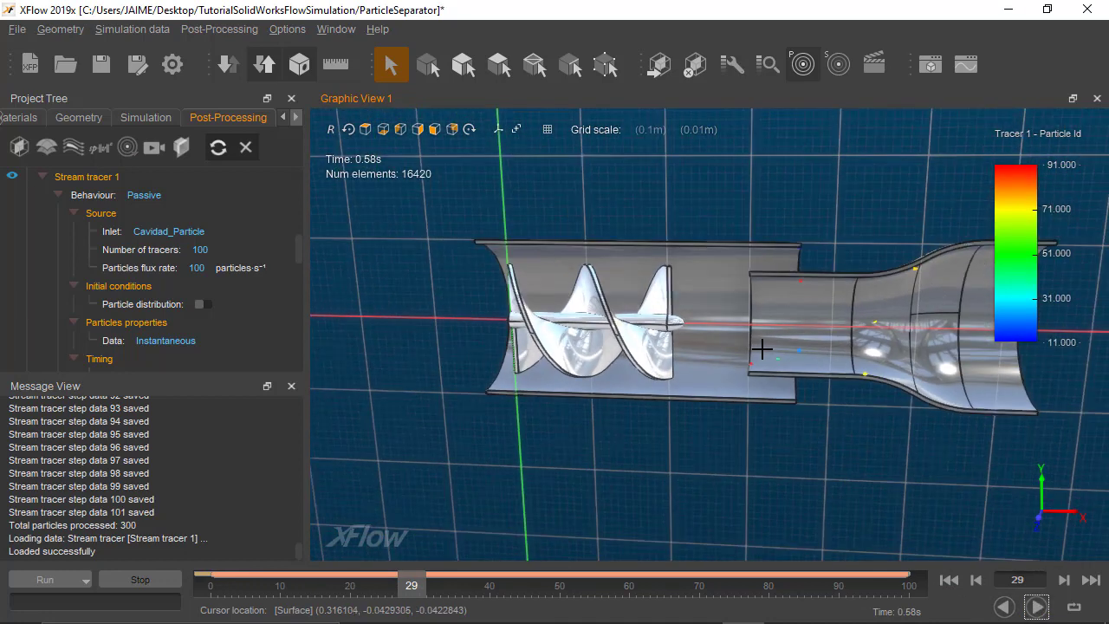
mouse_move(762, 348)
middle_down()
mouse_move(728, 363)
mouse_move(632, 364)
middle_up()
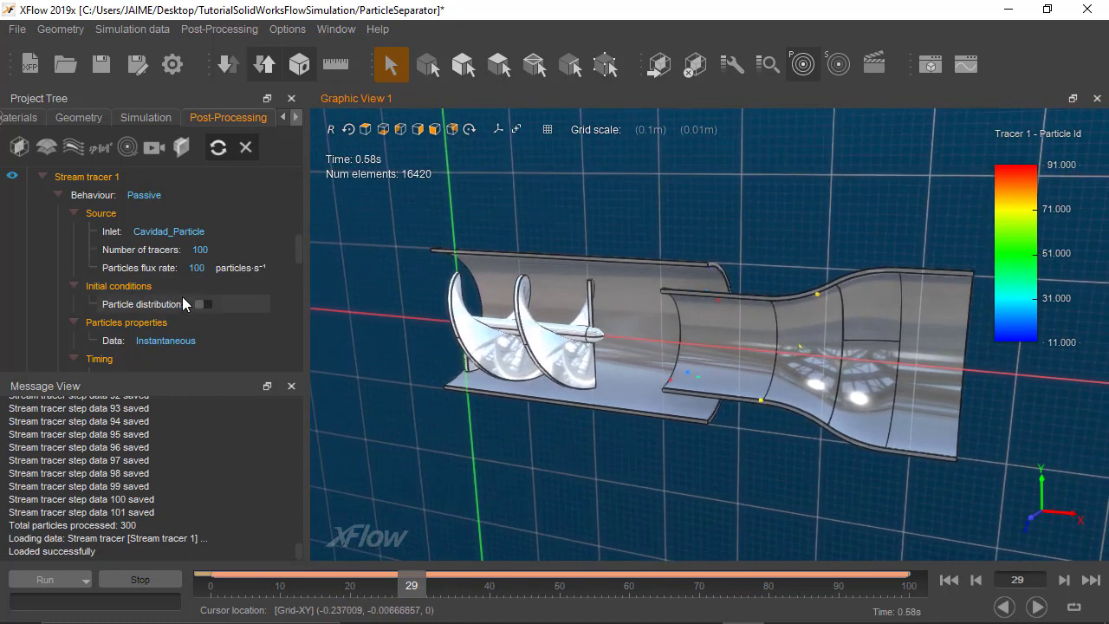
Step: Set the path lines' To frame to 100 and recompute Stream tracer 1
scroll(175, 304, down, 3)
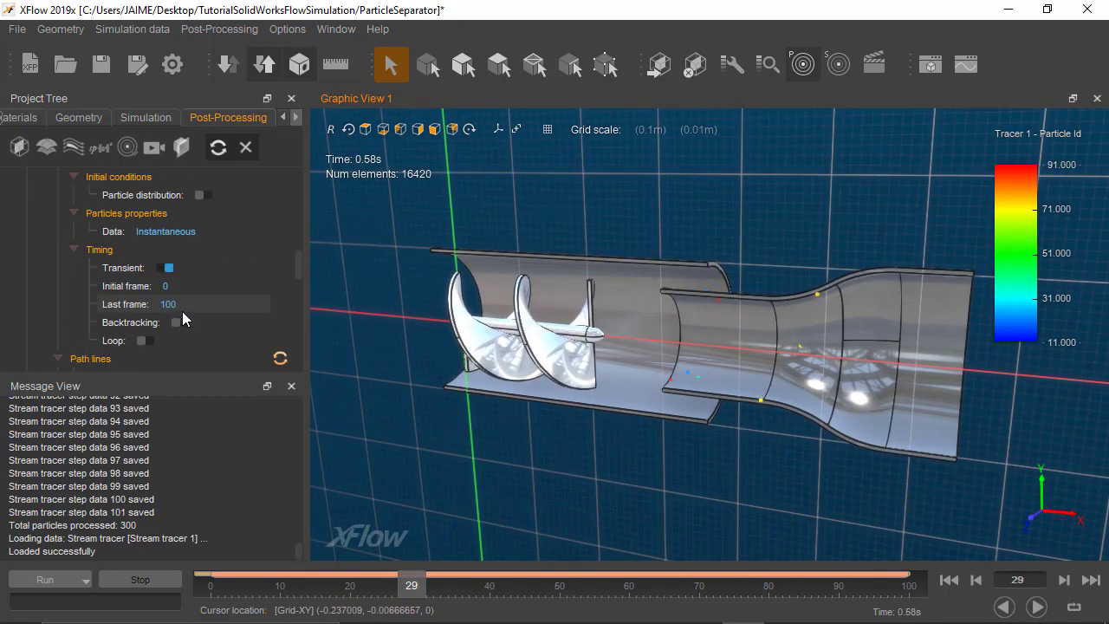
scroll(256, 312, down, 1)
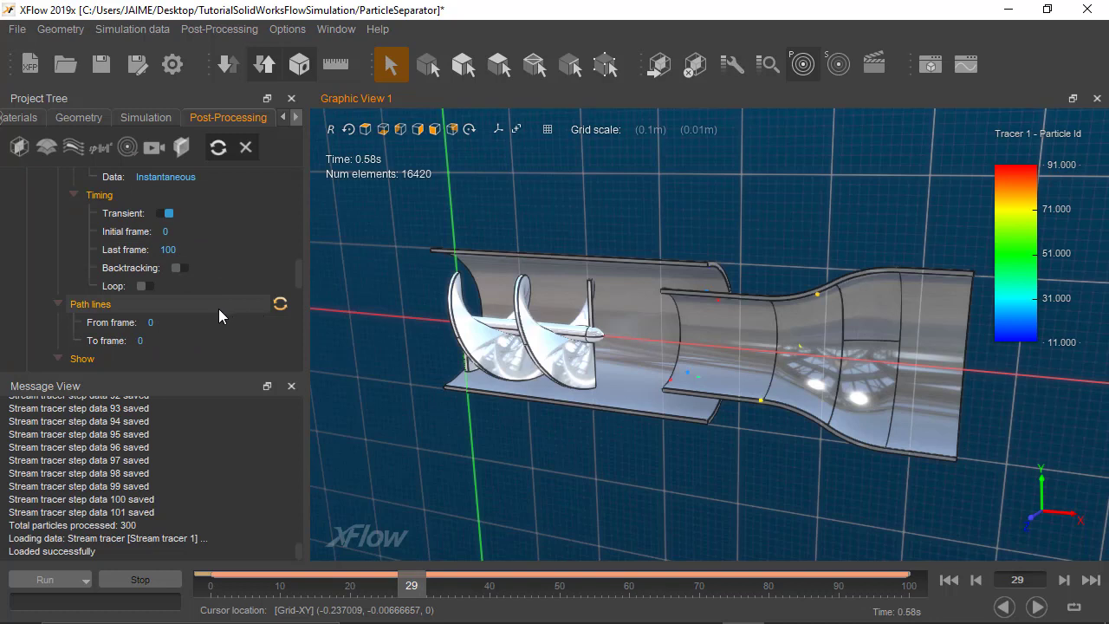
scroll(219, 309, down, 1)
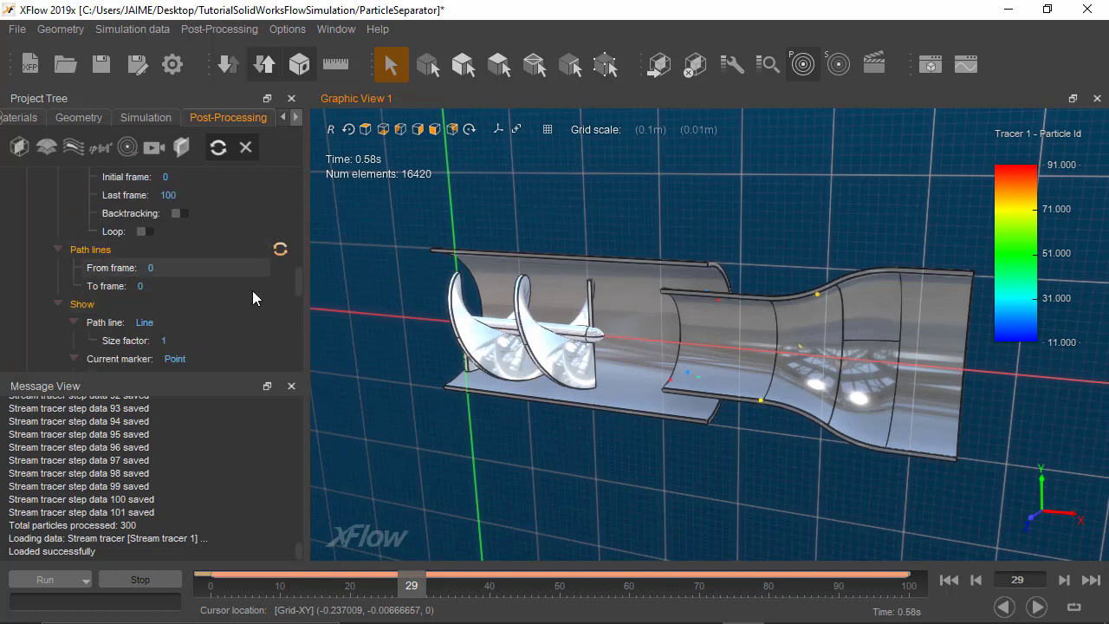
double_click(144, 287)
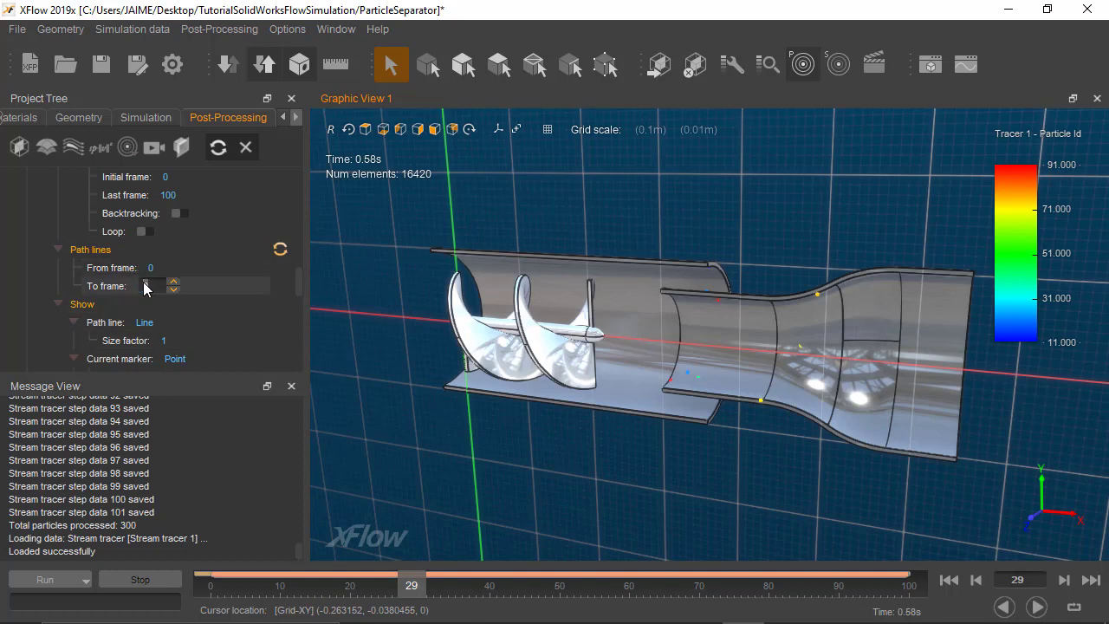
text(100)
key(Return)
scroll(196, 311, down, 1)
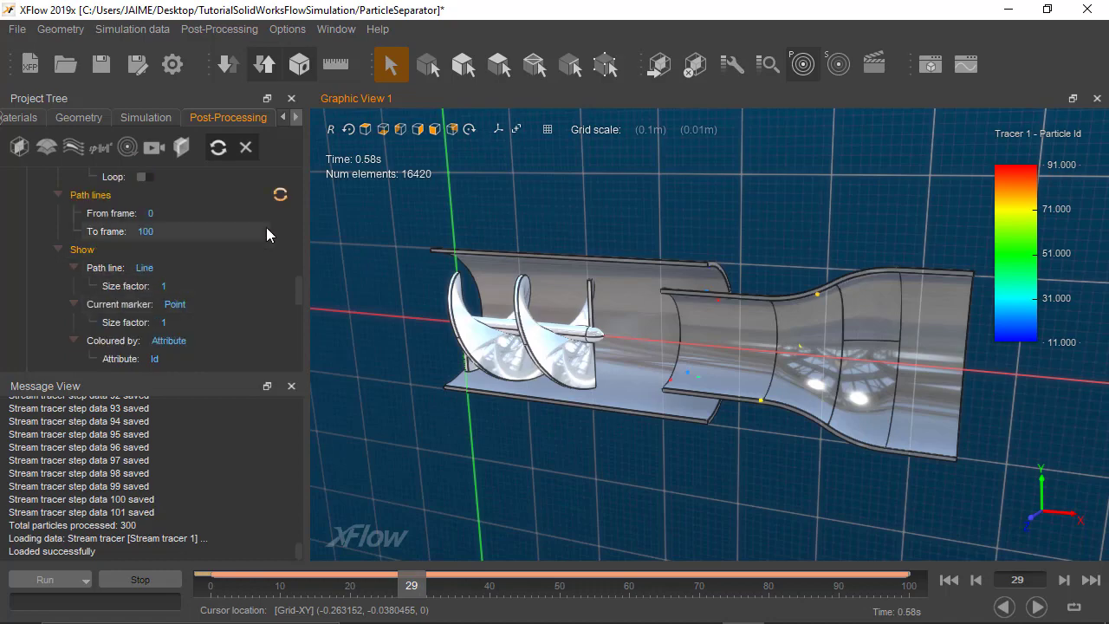
click(280, 194)
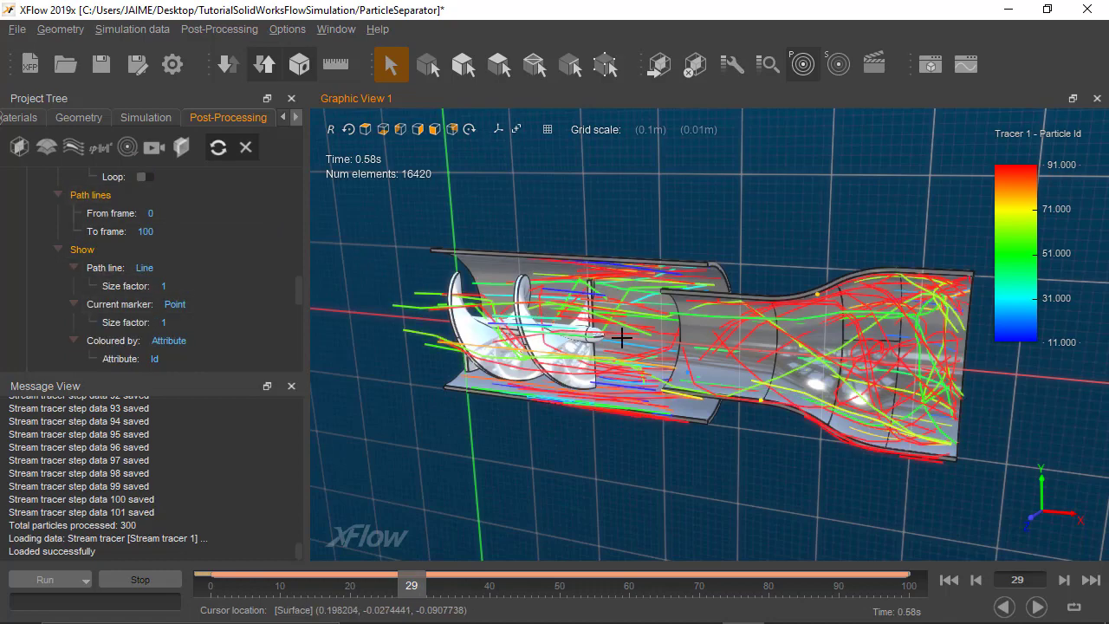
mouse_move(618, 329)
mouse_down()
mouse_move(649, 317)
mouse_move(589, 303)
mouse_move(574, 324)
mouse_move(705, 272)
mouse_move(783, 268)
mouse_move(681, 280)
mouse_up()
scroll(689, 286, down, 2)
scroll(692, 284, up, 3)
scroll(691, 283, up, 3)
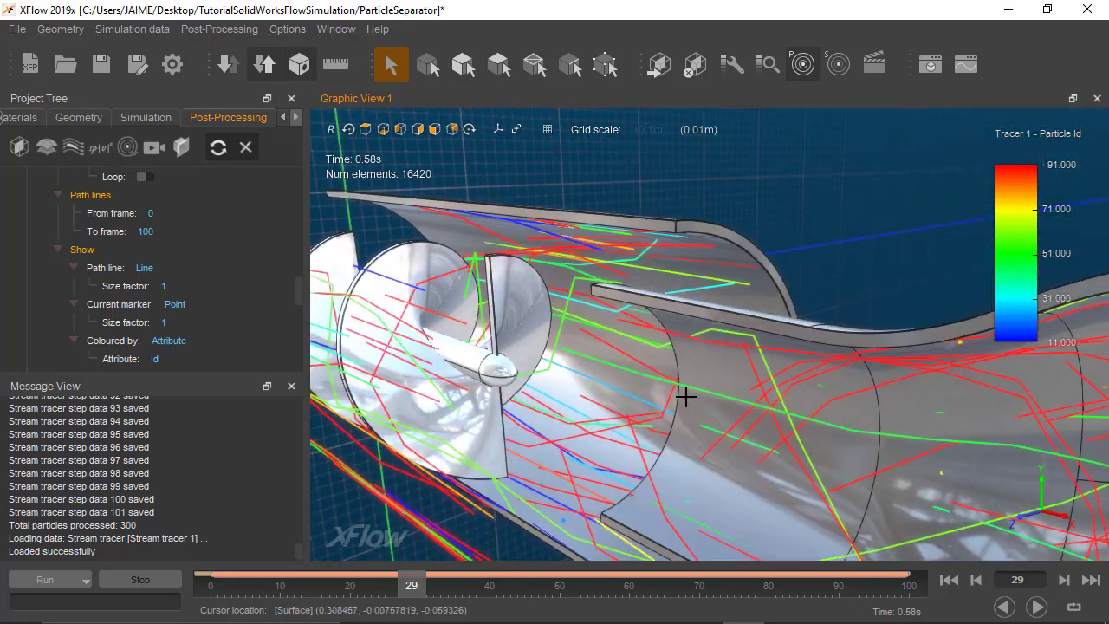
mouse_move(677, 398)
mouse_down()
mouse_move(601, 389)
mouse_move(713, 392)
mouse_move(782, 411)
mouse_move(849, 402)
mouse_move(690, 446)
mouse_up()
scroll(618, 390, down, 2)
scroll(619, 395, down, 2)
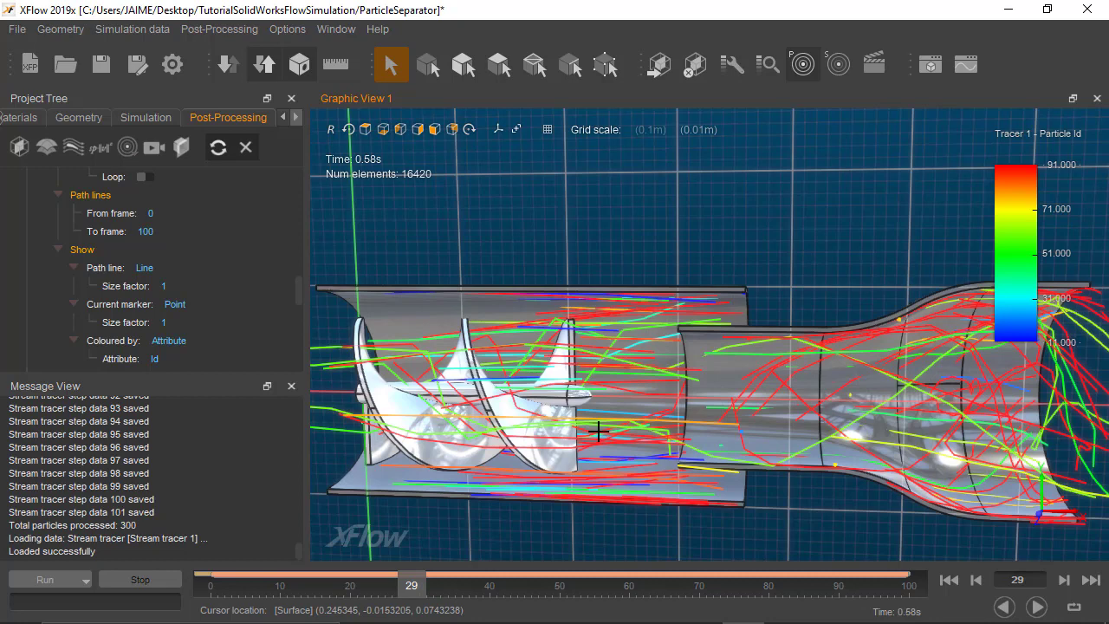
scroll(585, 394, down, 1)
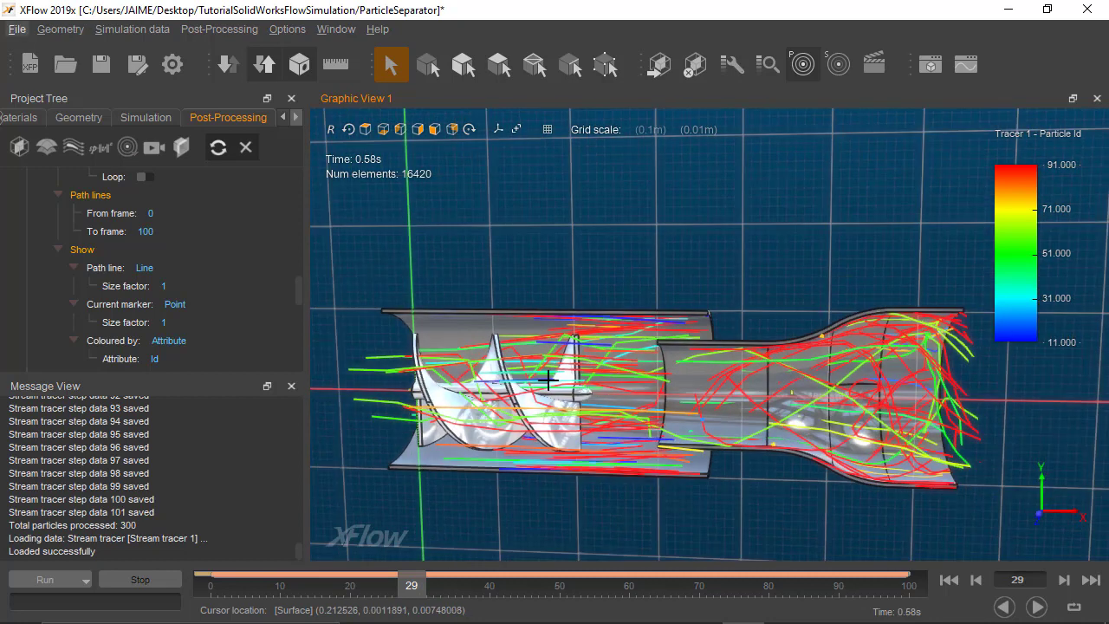
drag(503, 382, 492, 387)
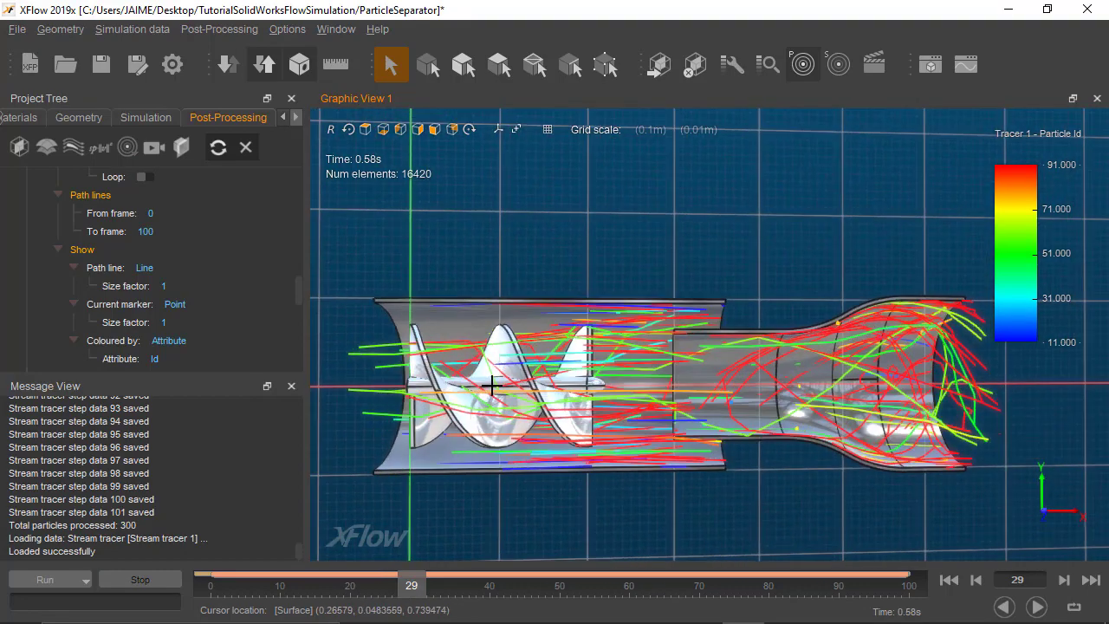
scroll(561, 390, up, 2)
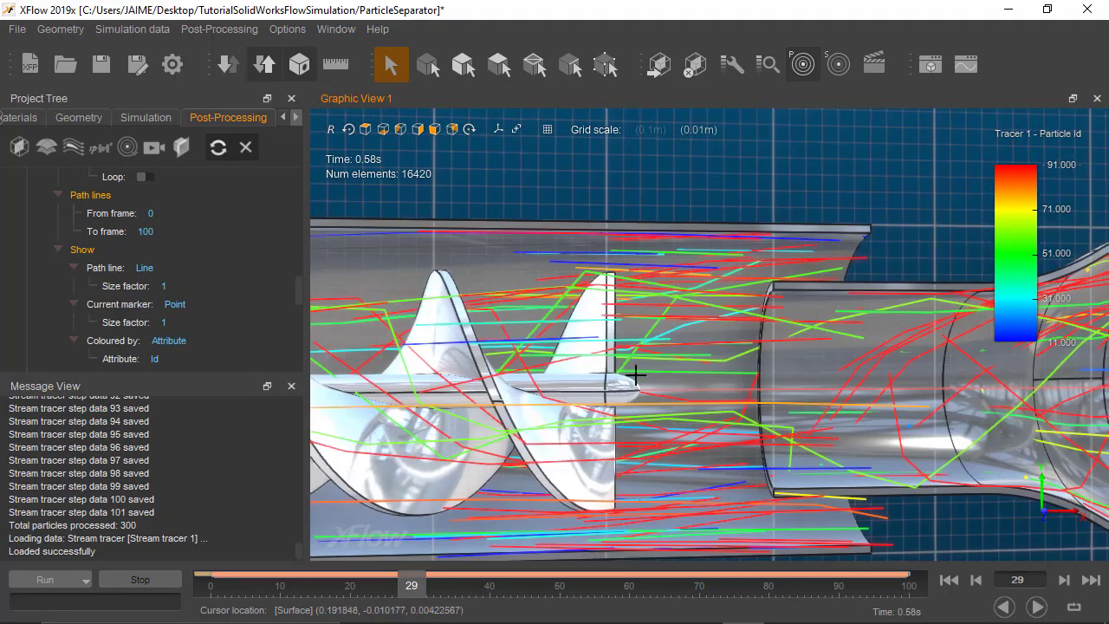
scroll(539, 395, down, 1)
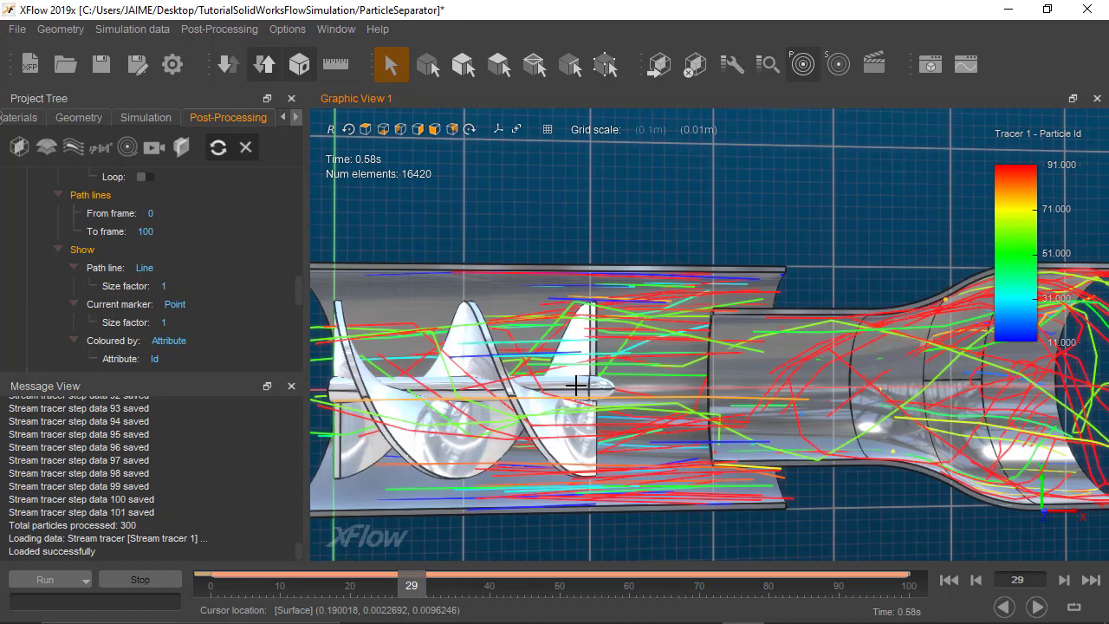
mouse_move(584, 392)
mouse_down()
mouse_move(636, 389)
mouse_move(587, 379)
mouse_up()
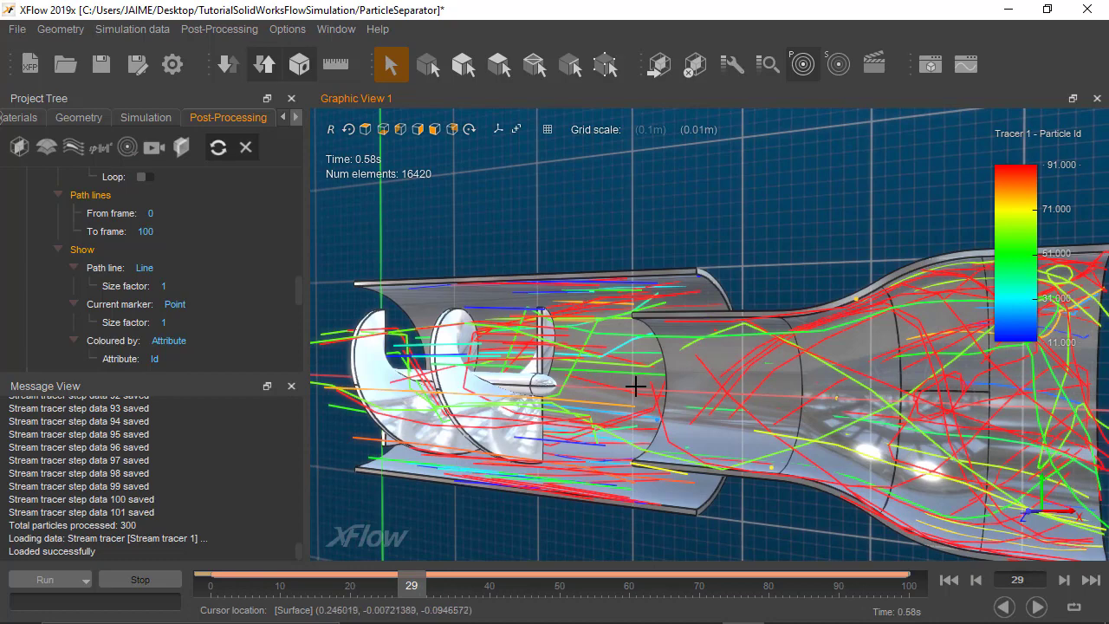
scroll(588, 382, down, 1)
scroll(590, 377, down, 1)
scroll(592, 369, down, 1)
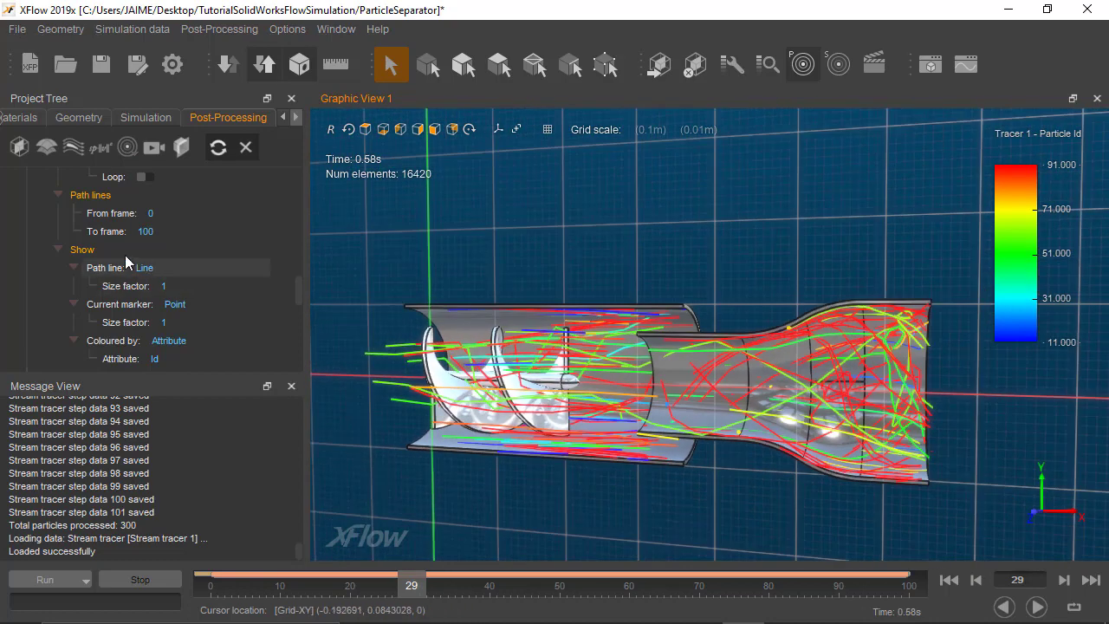
Step: Rewind the particle animation to the first frame and play it forward to frame 47
scroll(125, 255, up, 3)
scroll(120, 263, up, 1)
scroll(120, 265, up, 3)
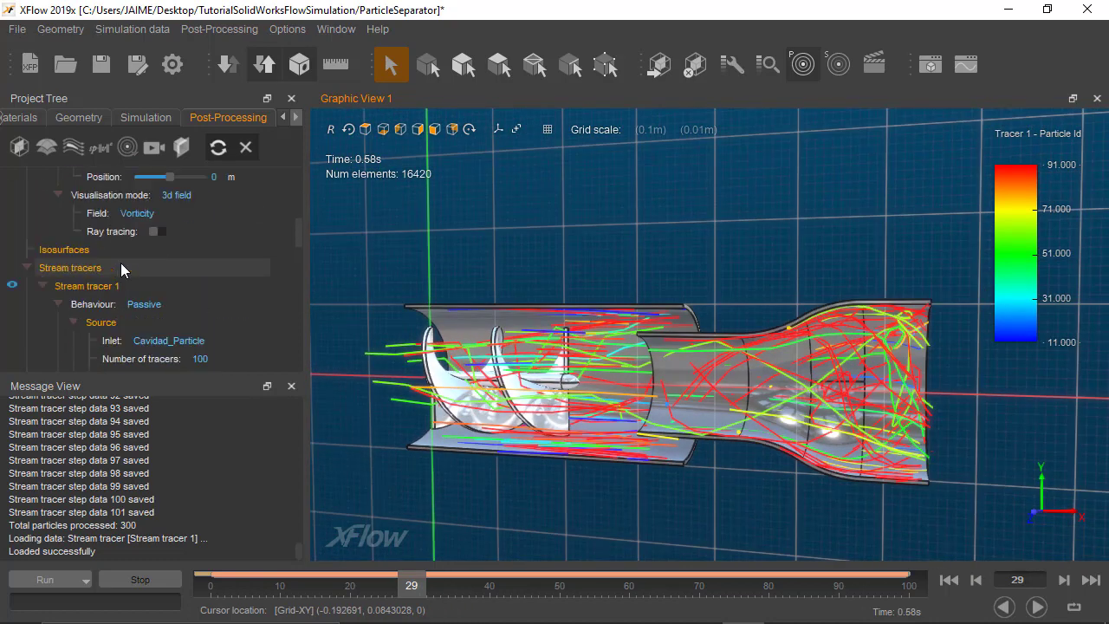
scroll(137, 322, down, 3)
scroll(149, 308, down, 3)
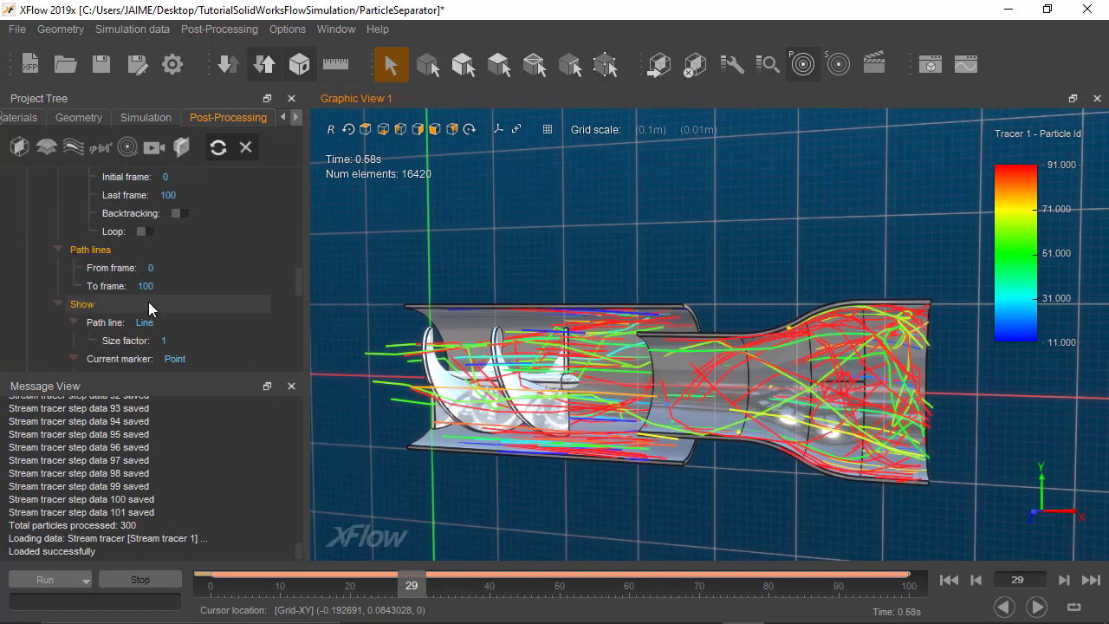
scroll(148, 302, down, 3)
scroll(140, 285, up, 3)
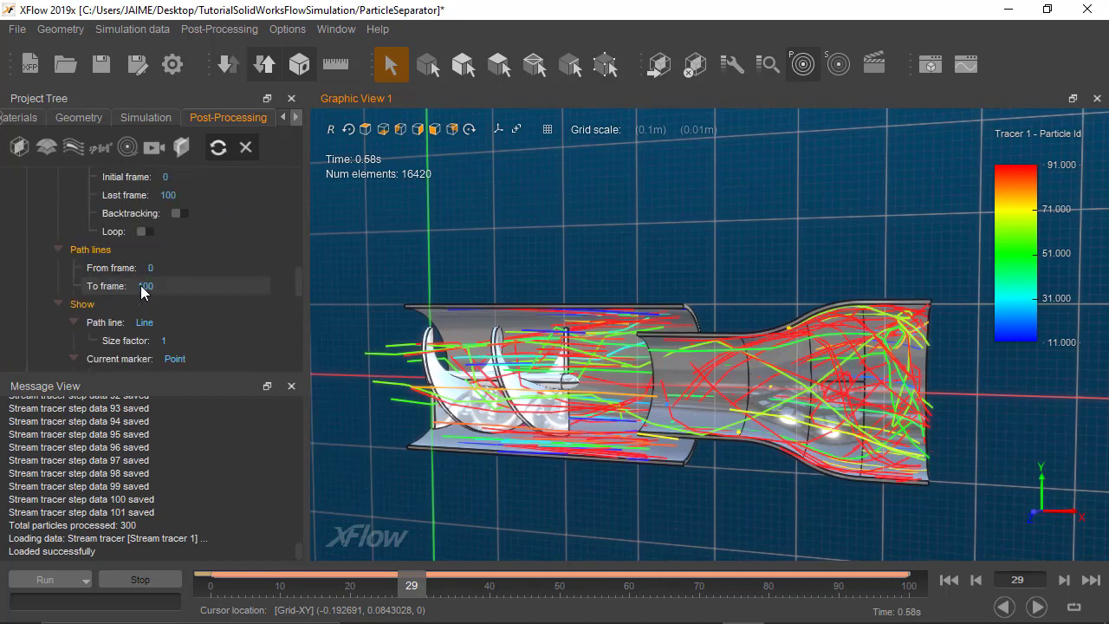
scroll(771, 370, up, 2)
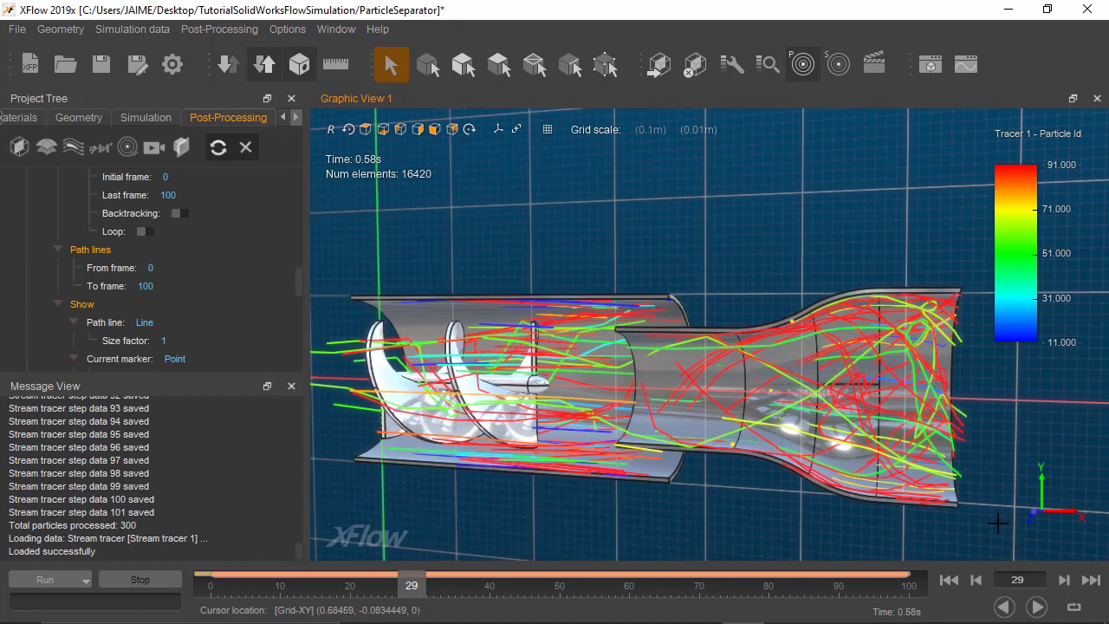
click(949, 580)
click(1044, 607)
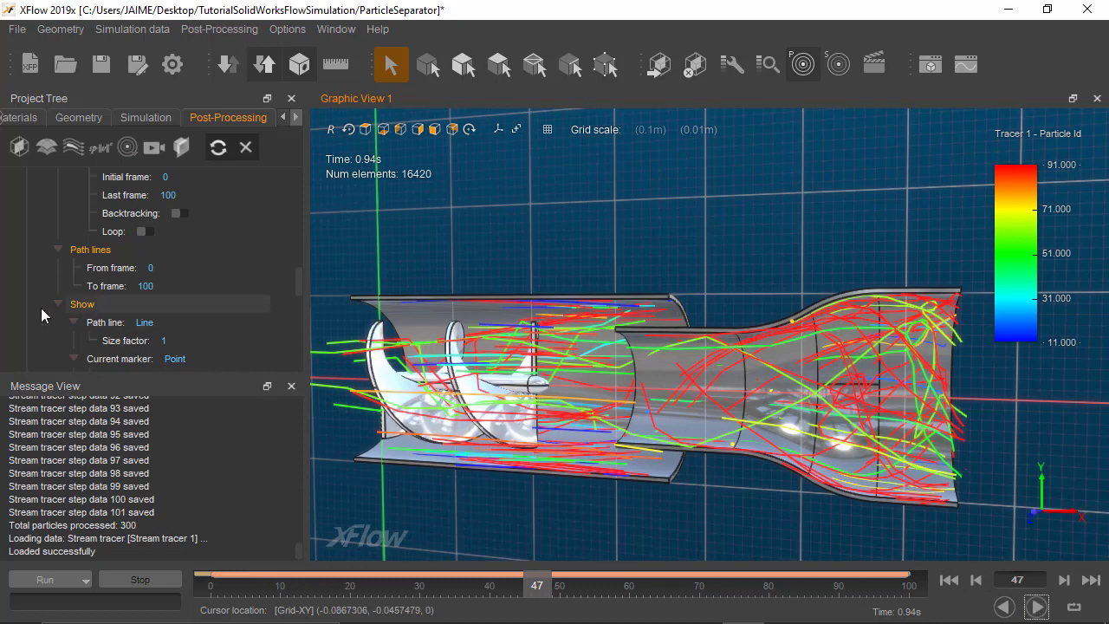
scroll(243, 307, down, 1)
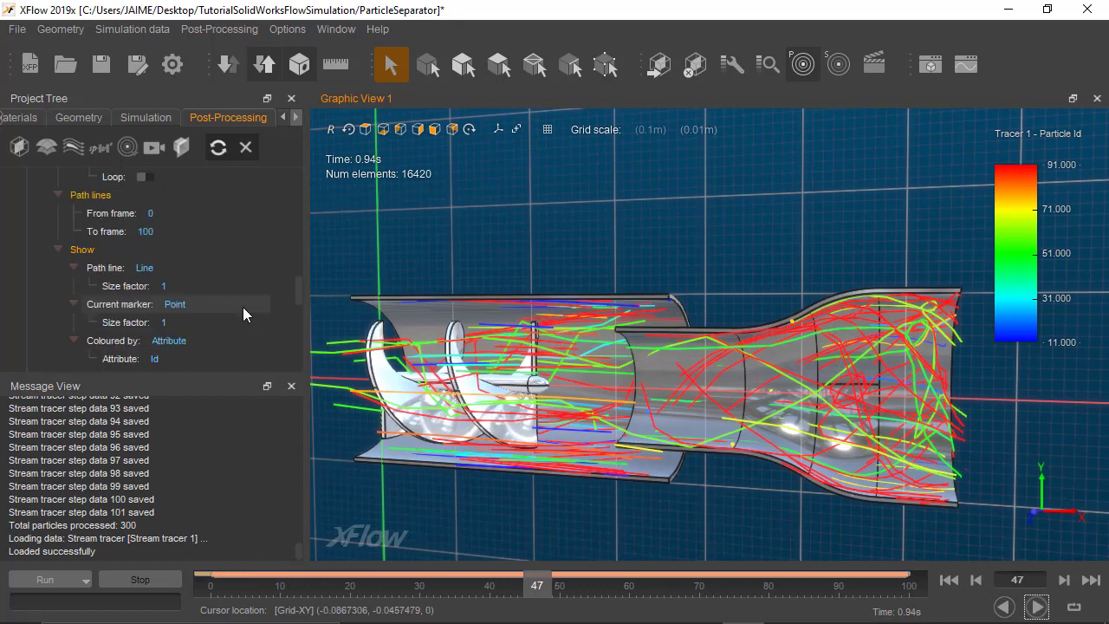
Step: Draw path lines as a Spheres chain with size factor 0.01
click(173, 265)
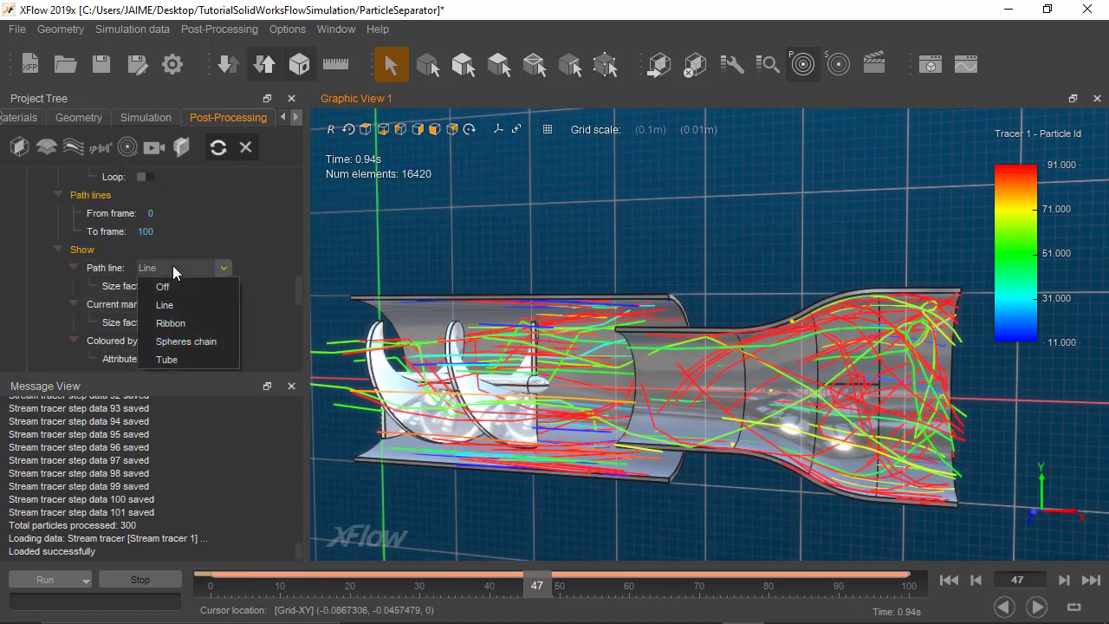
click(195, 341)
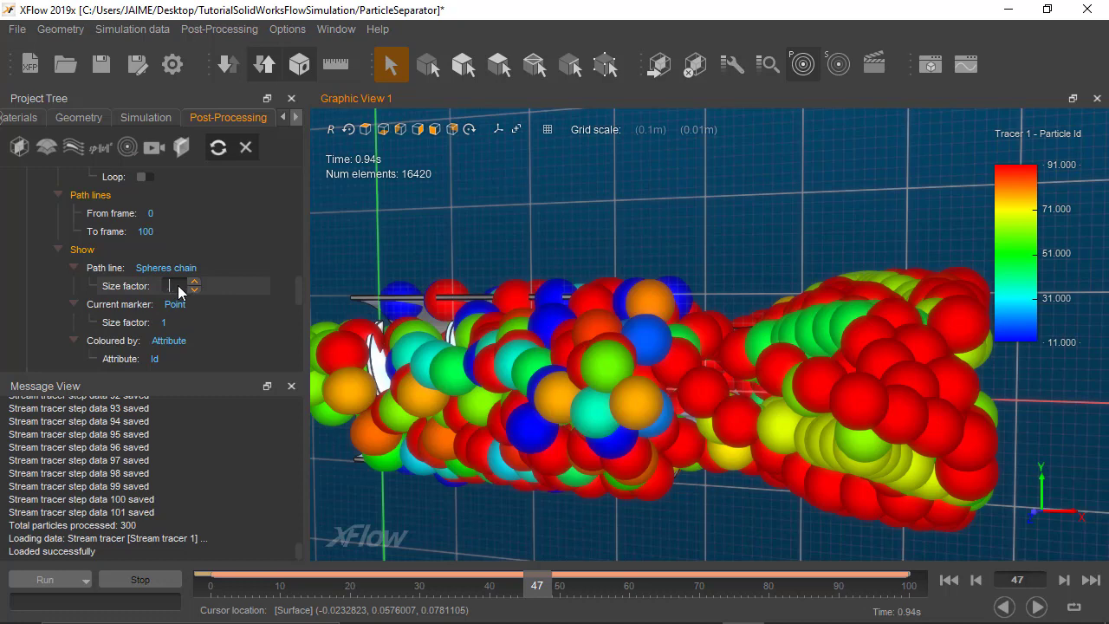
text(0.1)
key(Tab)
click(178, 285)
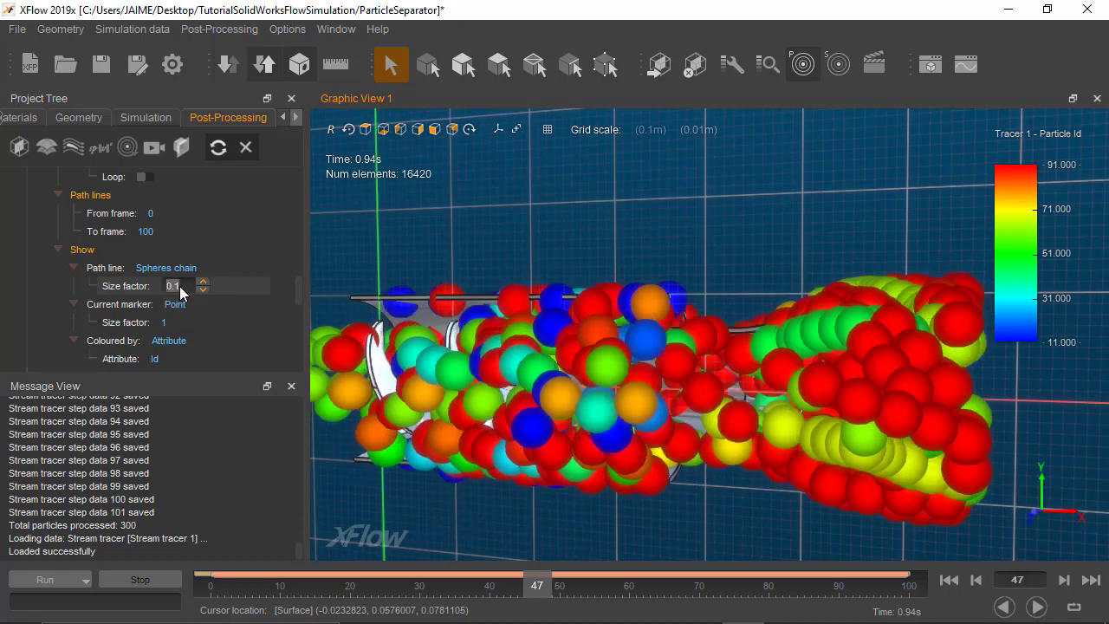
text(0)
key(Tab)
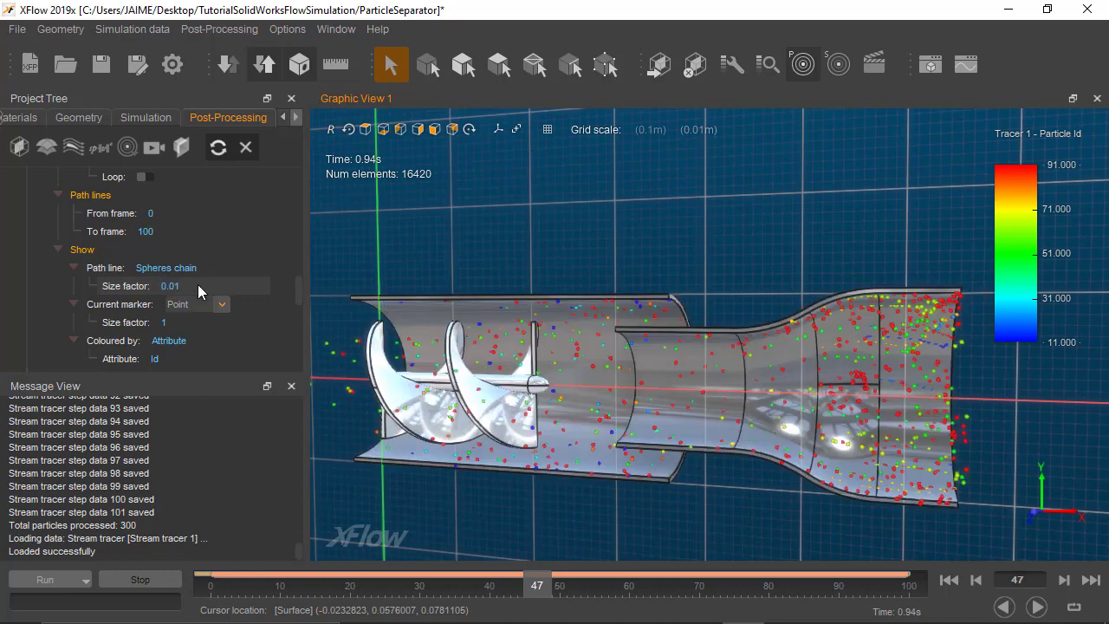
middle_drag(512, 251, 515, 254)
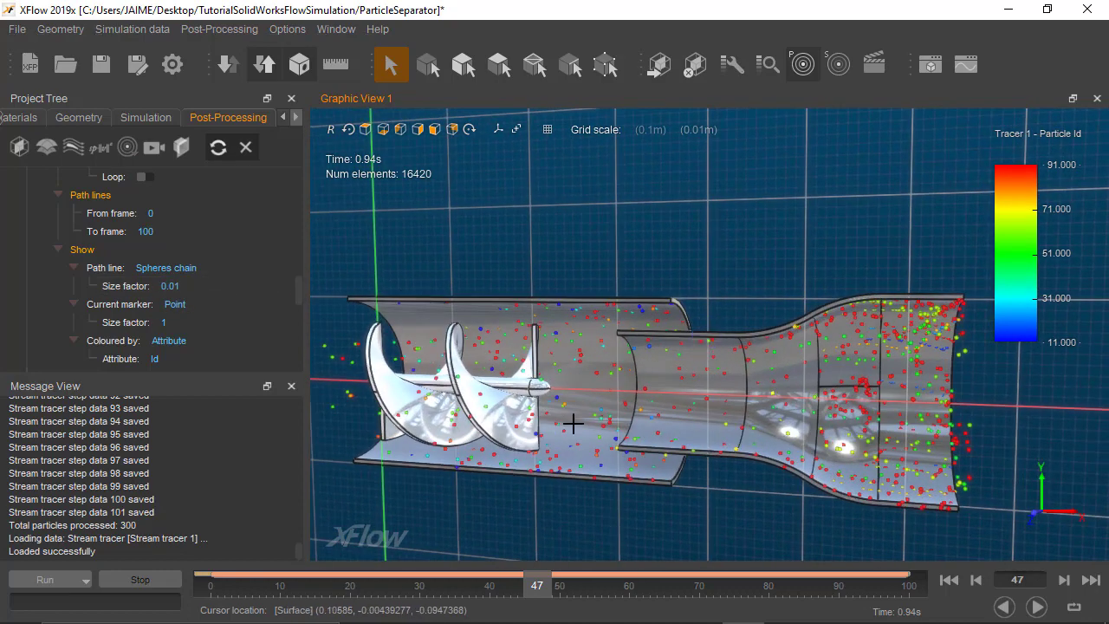
Step: Replay the sphere animation from frame 0 to frame 100, then switch to the presentation slide
click(1037, 607)
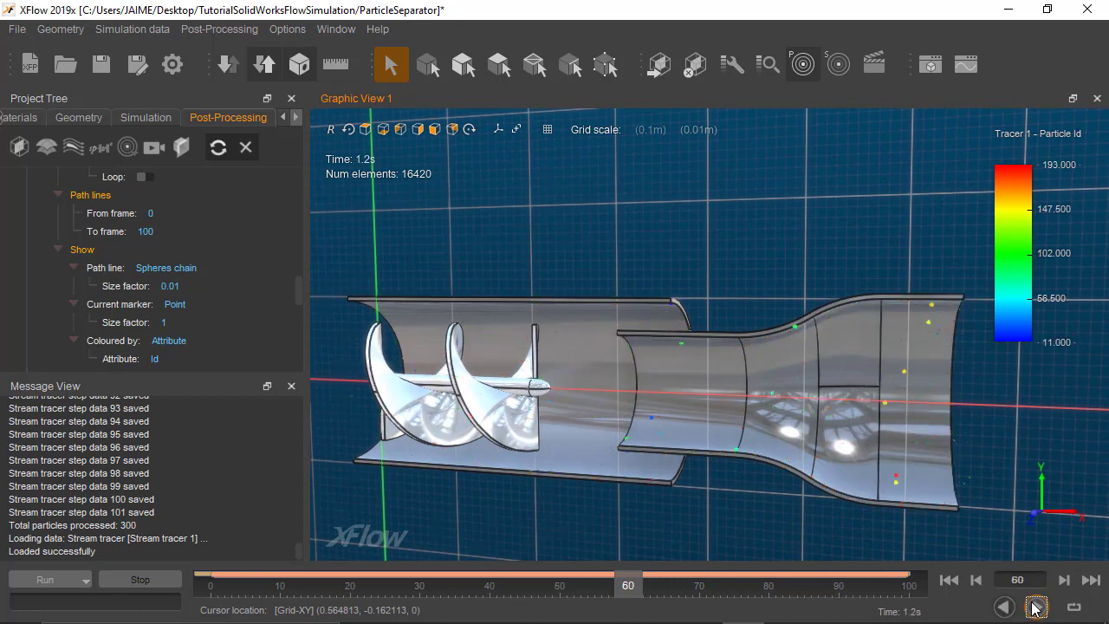
click(1037, 607)
click(950, 580)
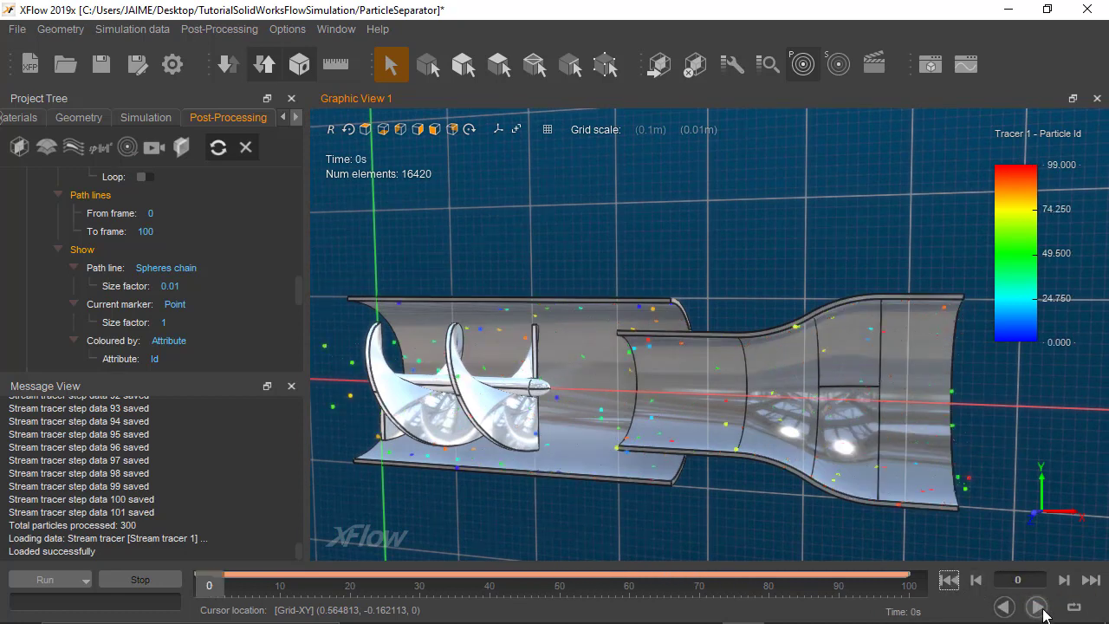
click(1040, 609)
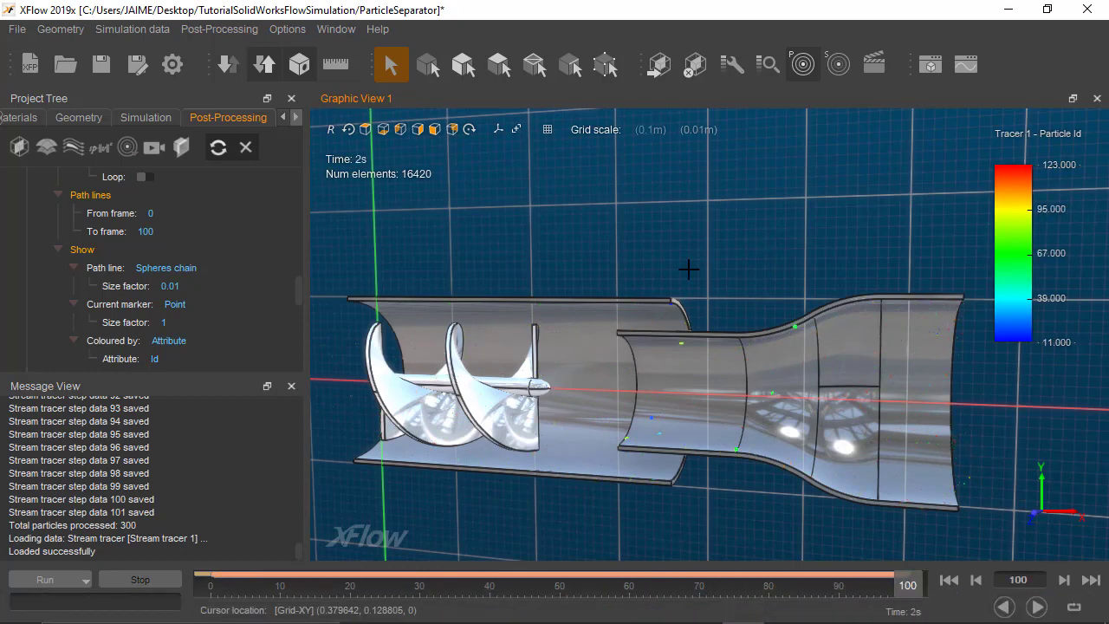
key(alt+Tab)
key(alt+Tab)
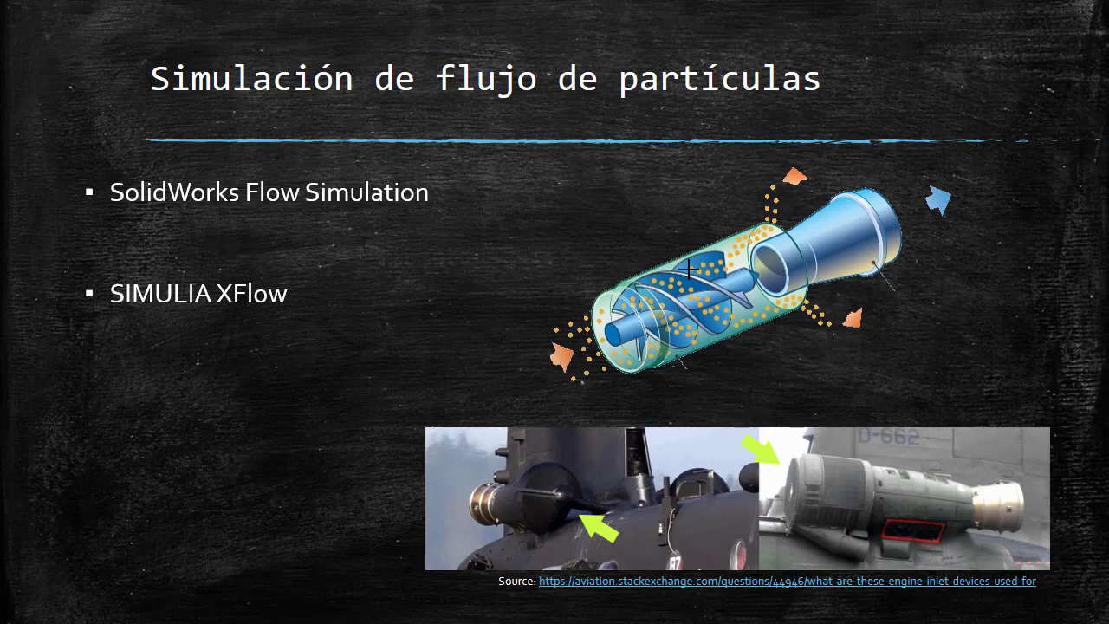